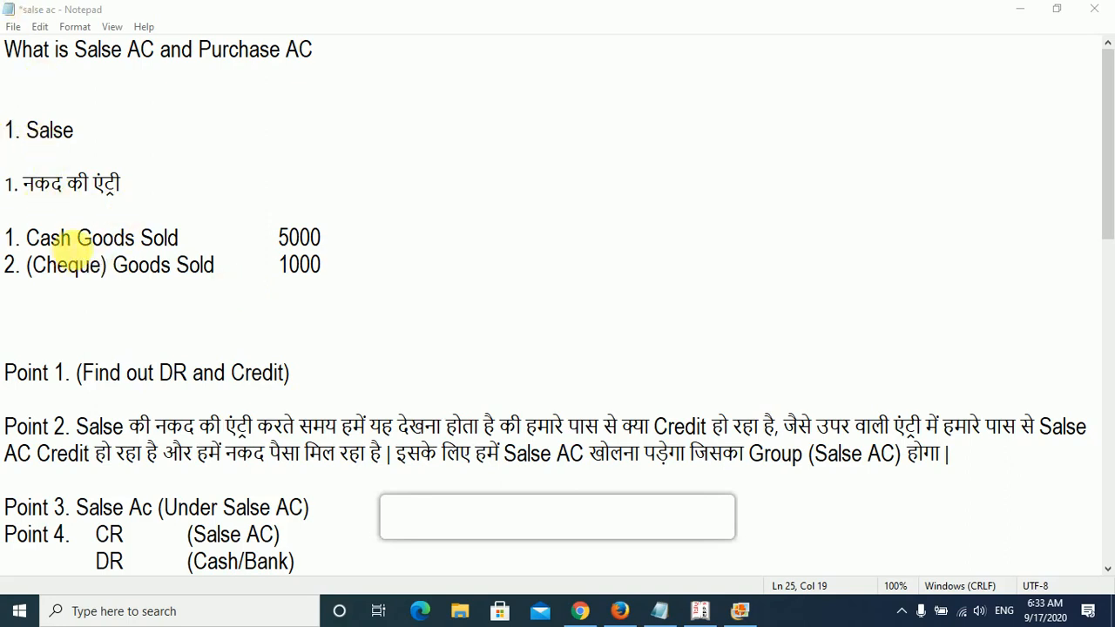
- Examine the cash goods sold entry in the notes, looking at the goods and sale wording
drag(26, 235, 236, 250)
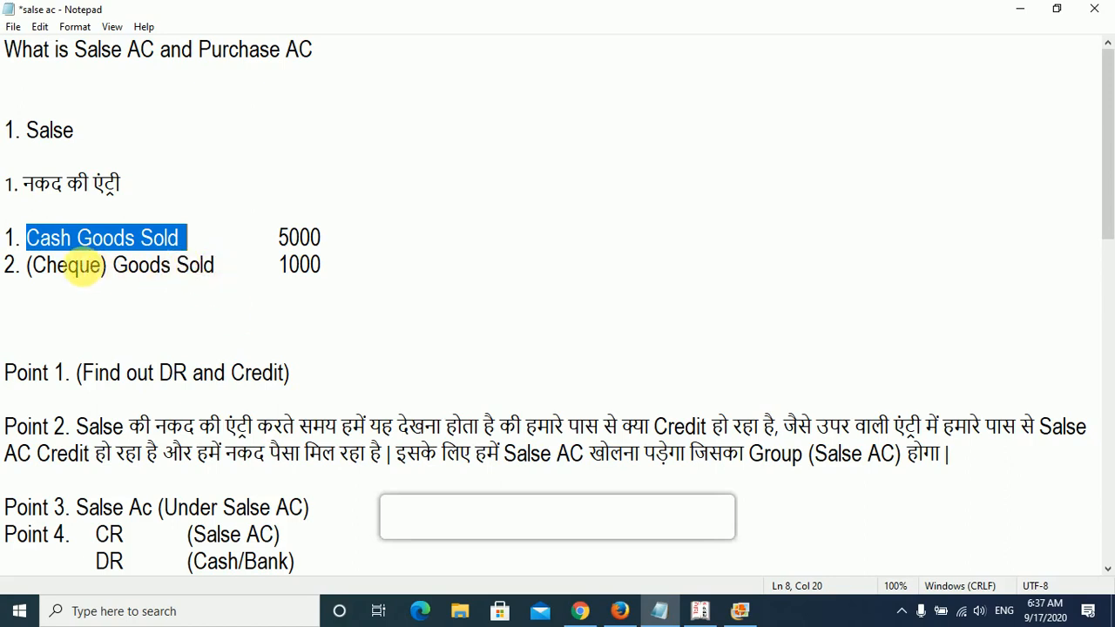
click(68, 238)
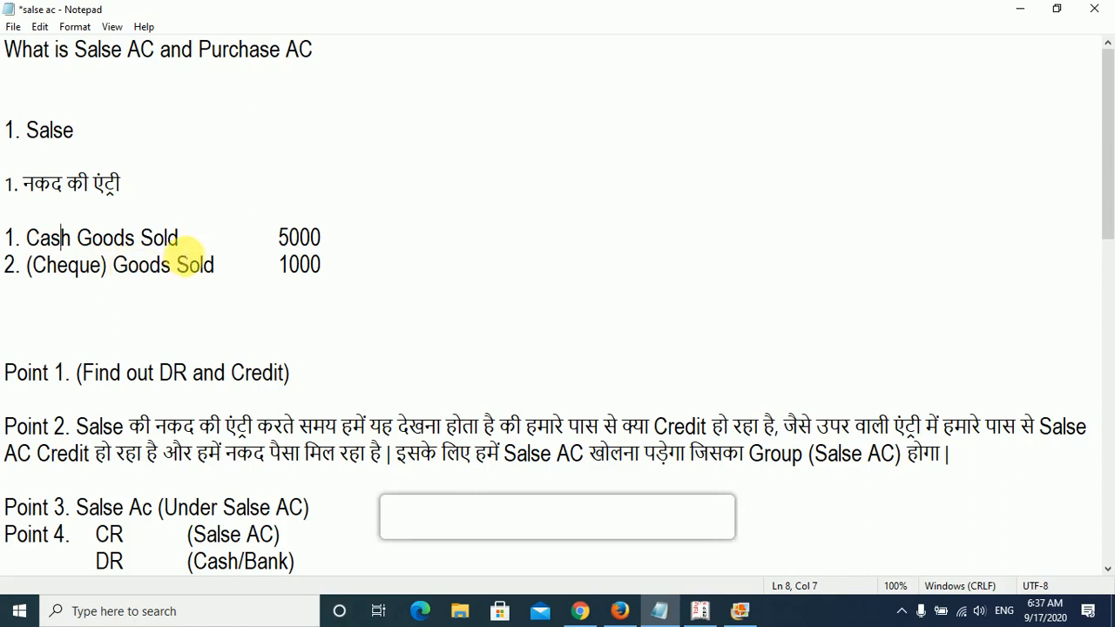
drag(138, 237, 216, 237)
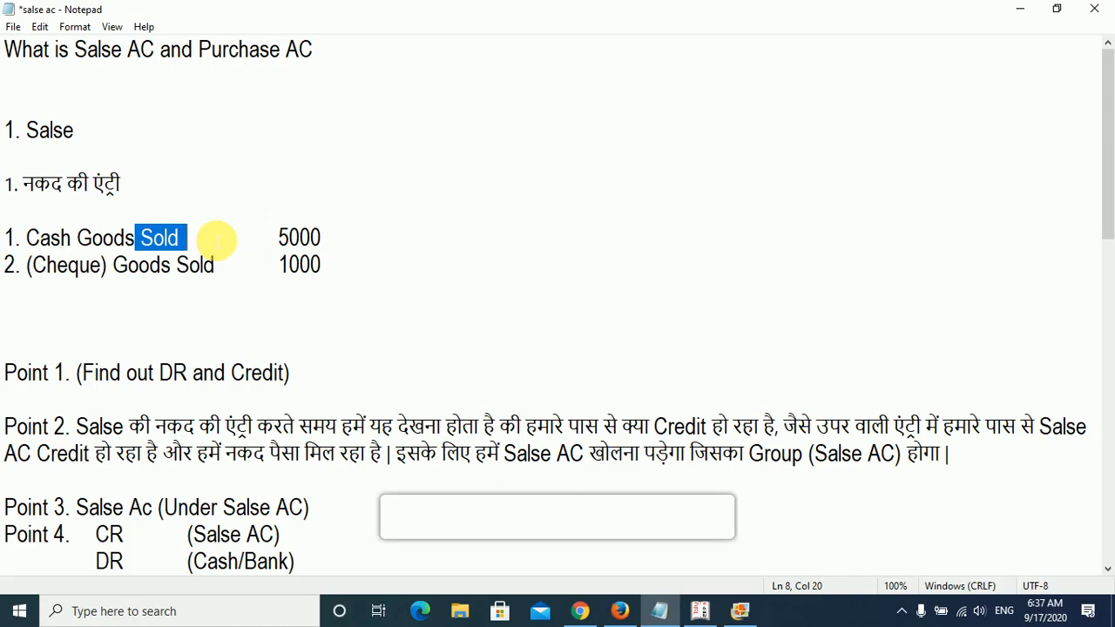
- Switch to Tally.ERP 9 and open the Ledgers options for accounts information
click(704, 612)
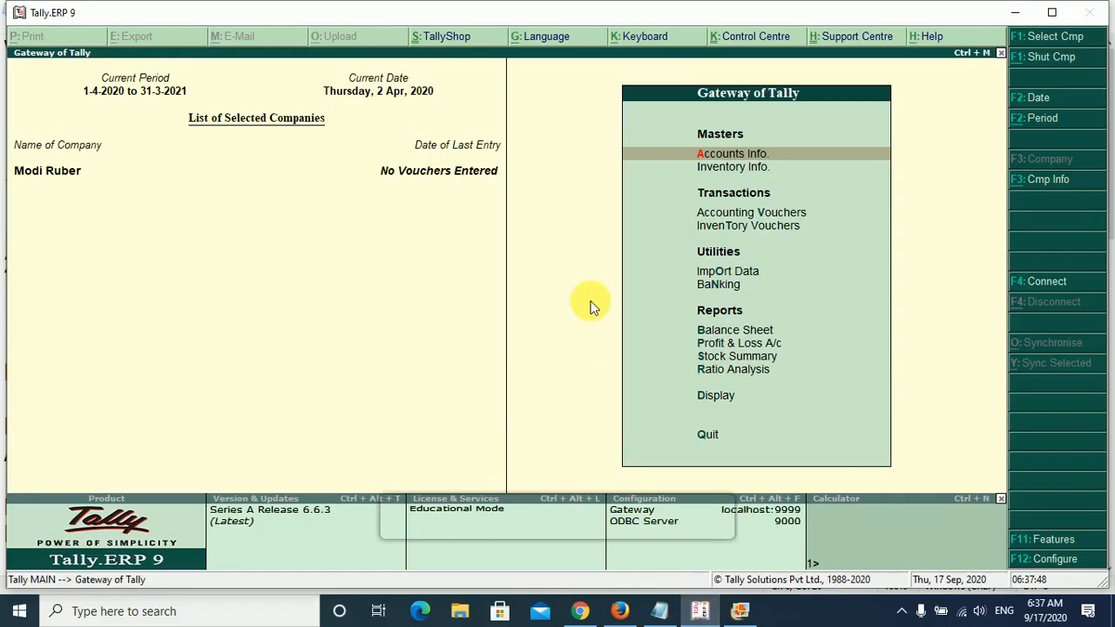
key(Down)
key(Down)
key(Up)
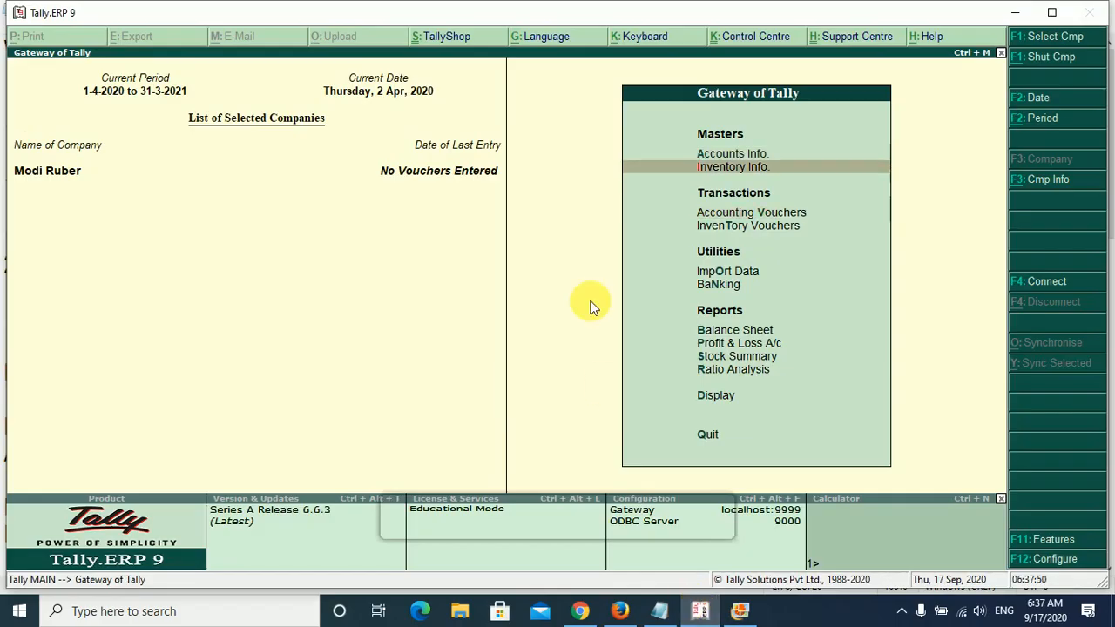
key(Up)
key(Return)
key(Down)
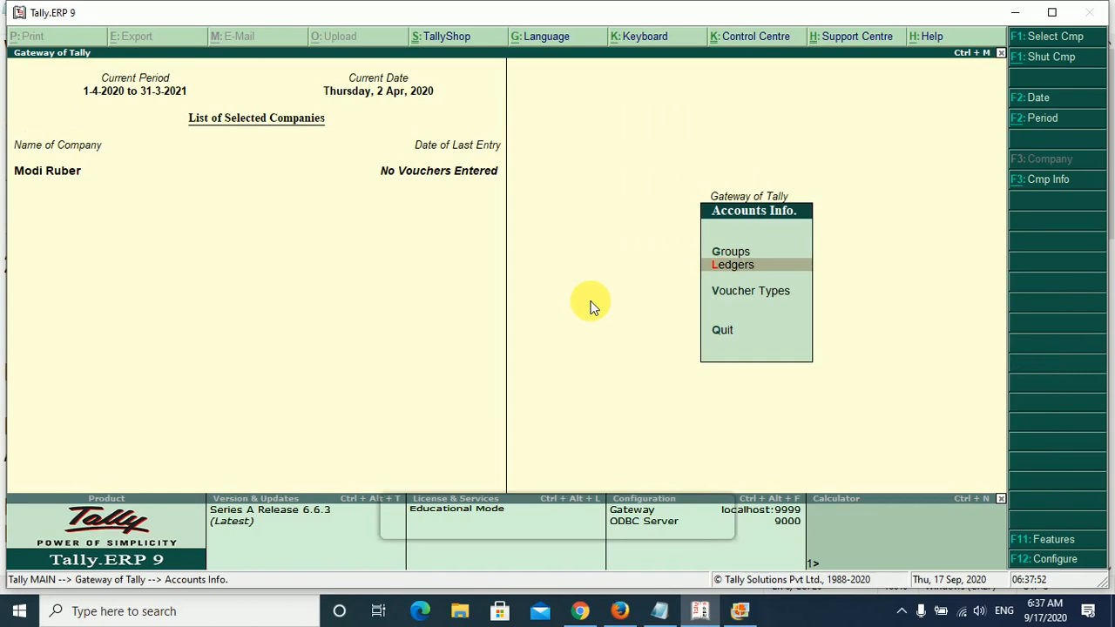
key(Return)
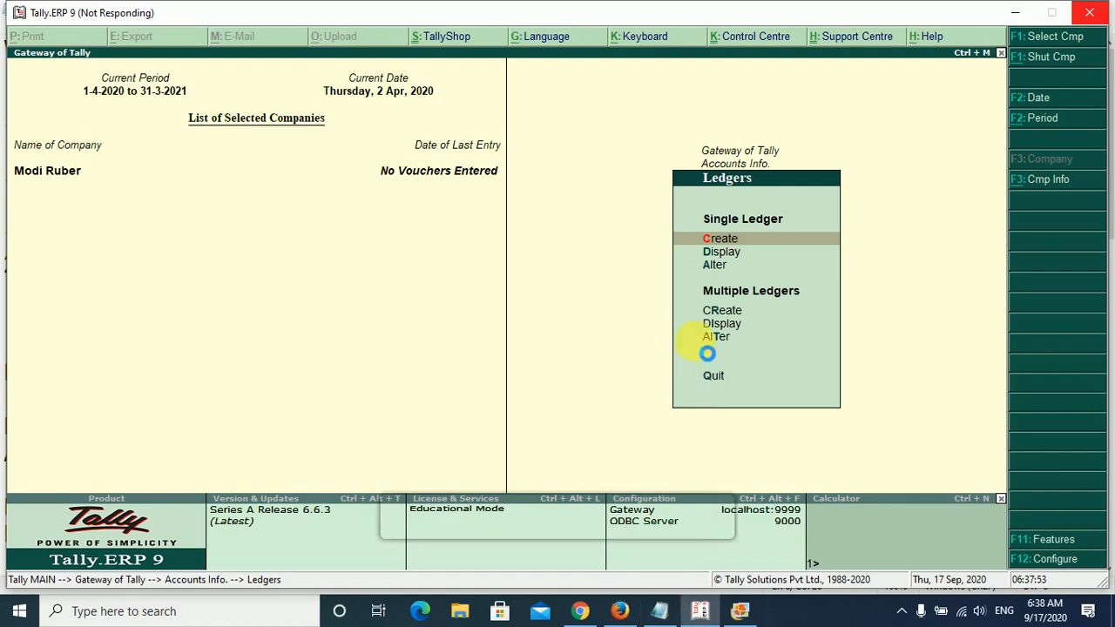
click(660, 610)
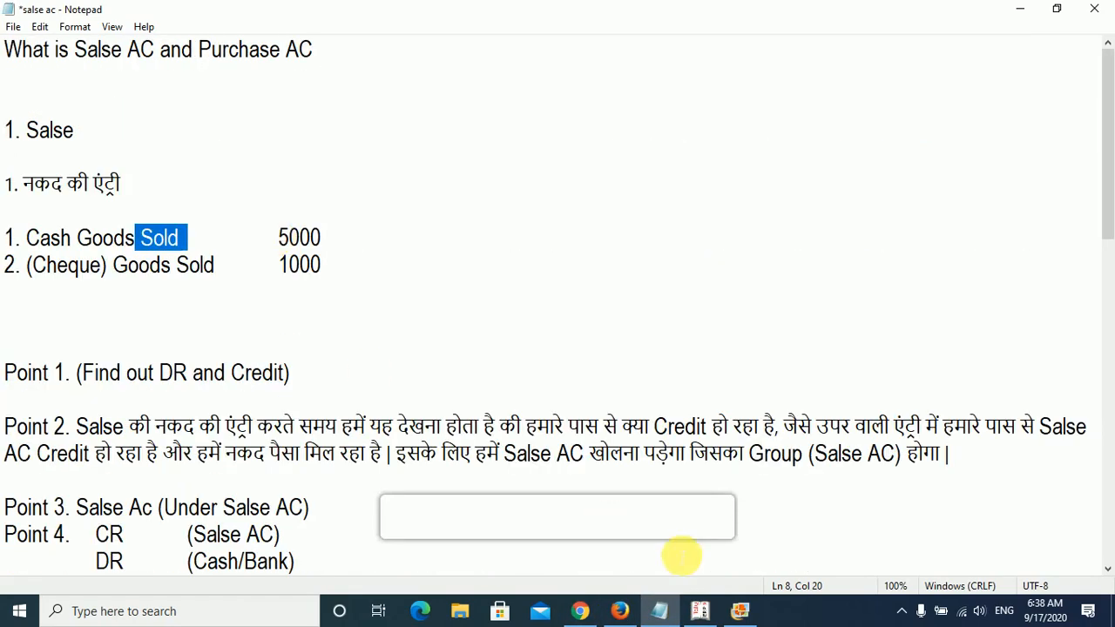
click(701, 610)
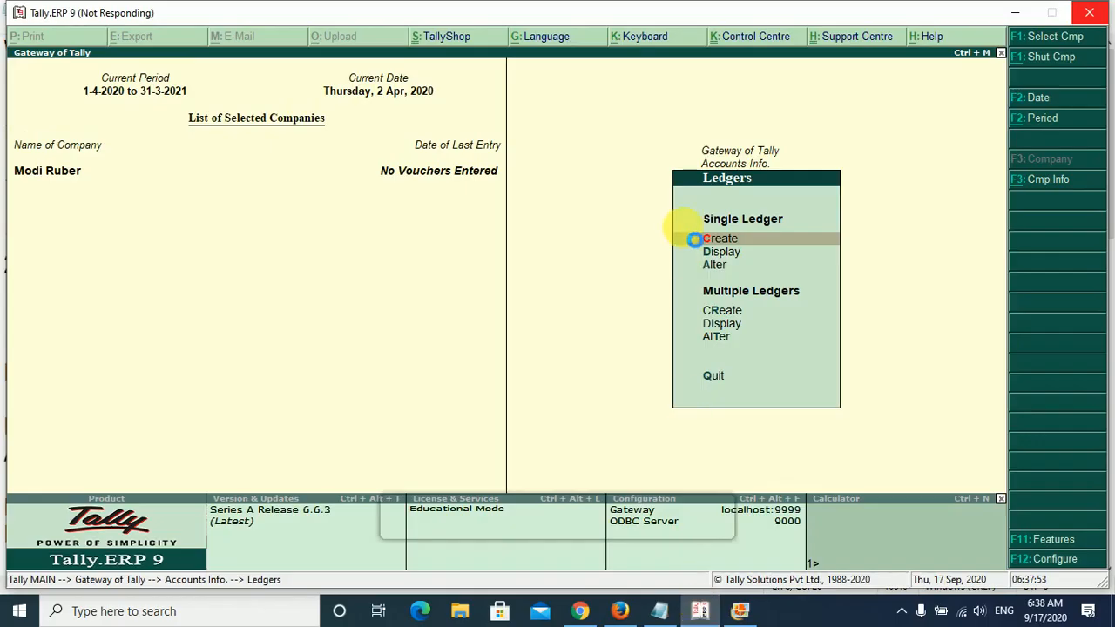
click(660, 611)
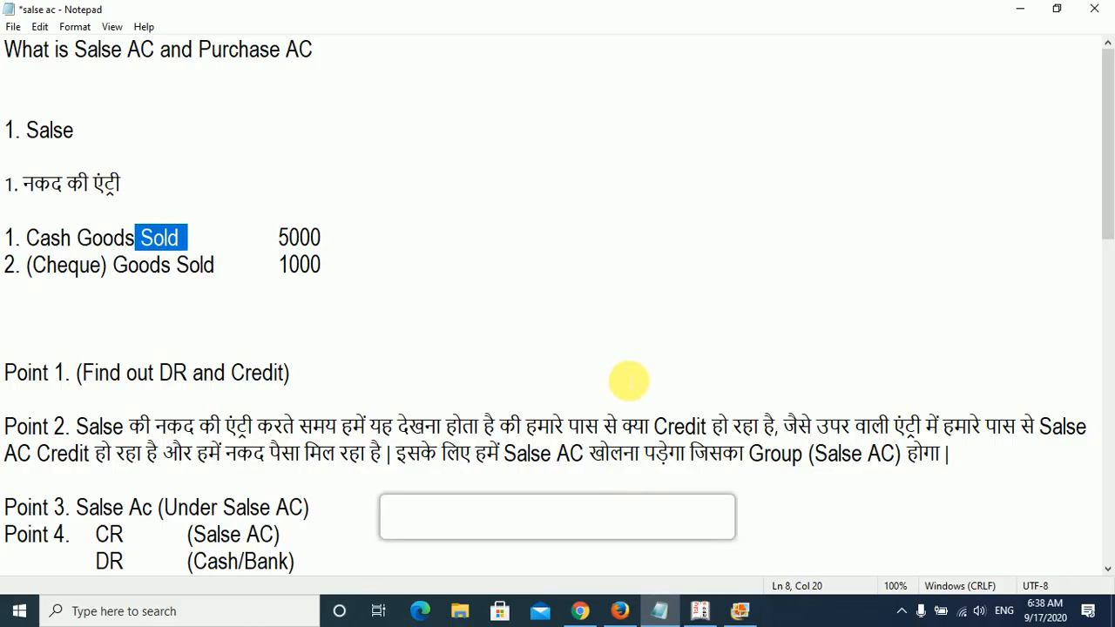
- Switch back to Tally.ERP 9 and try to create a single ledger named Salse A/C
key(alt+Tab)
click(632, 330)
key(Return)
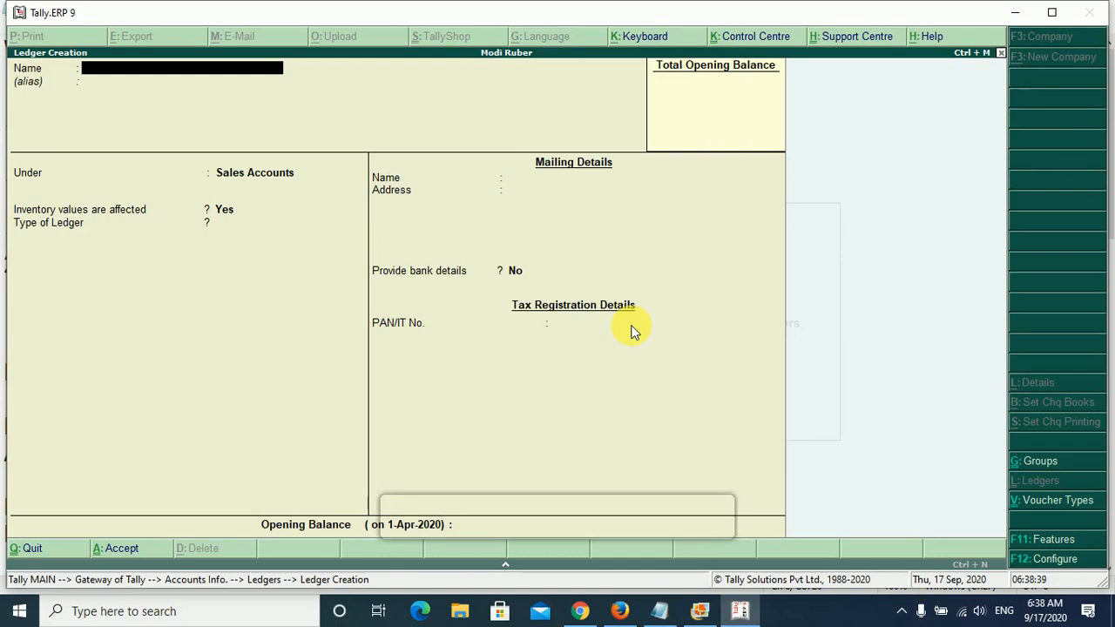
text(Salse A/C)
key(Return)
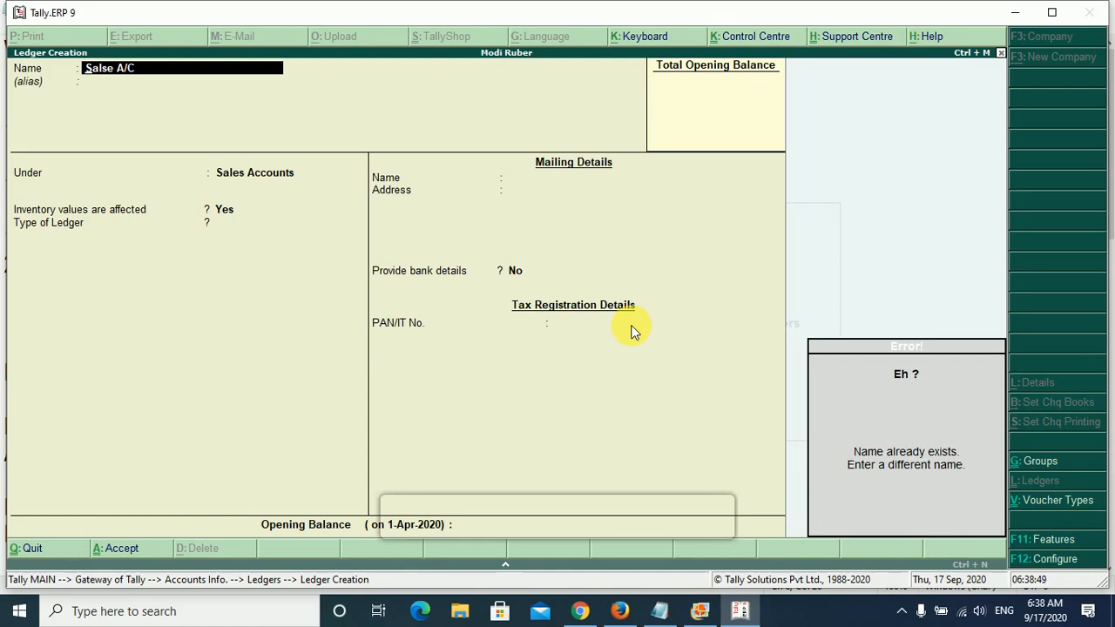
key(Escape)
key(Escape)
key(y)
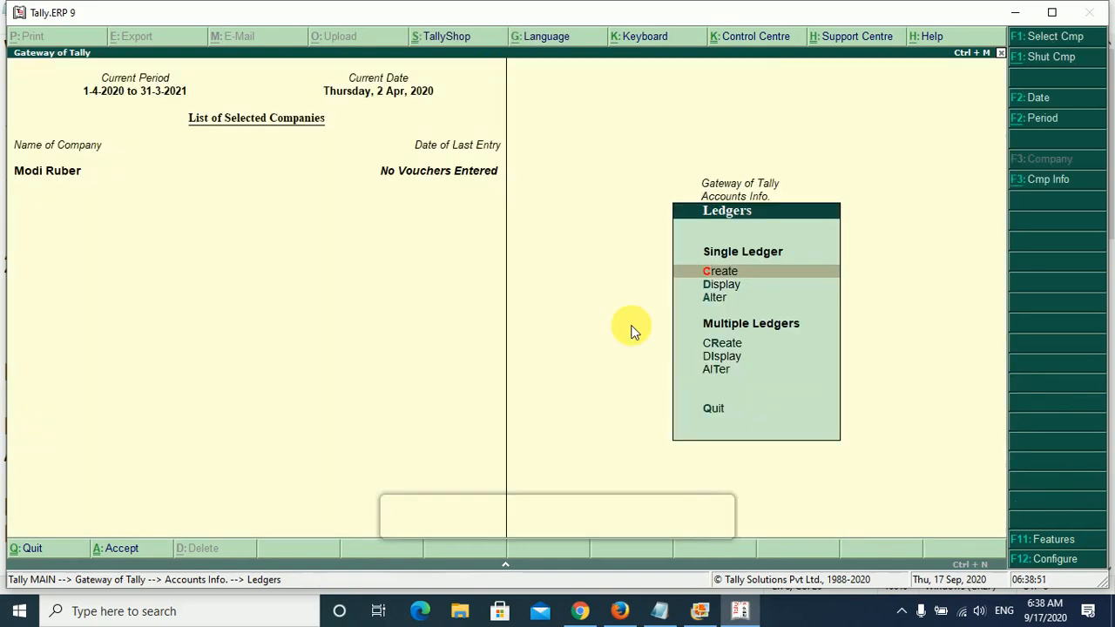
- Delete the existing Salse Ac ledger from the company's ledgers
key(Down)
key(Down)
key(Return)
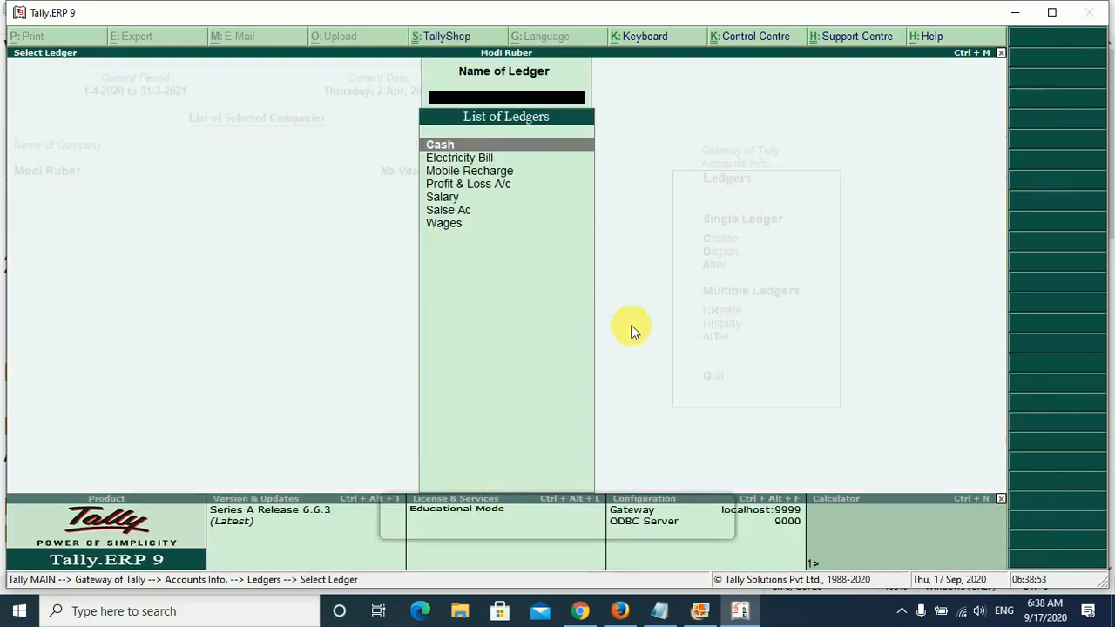
key(Down)
key(Down)
key(Down)
key(Down)
key(Down)
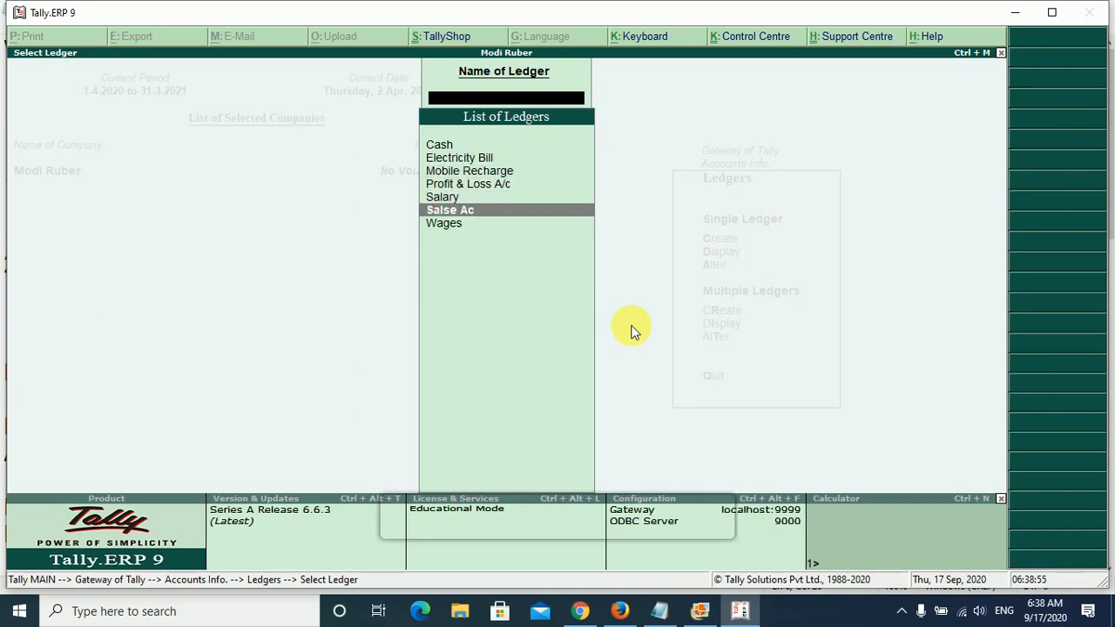
key(Return)
key(alt+d)
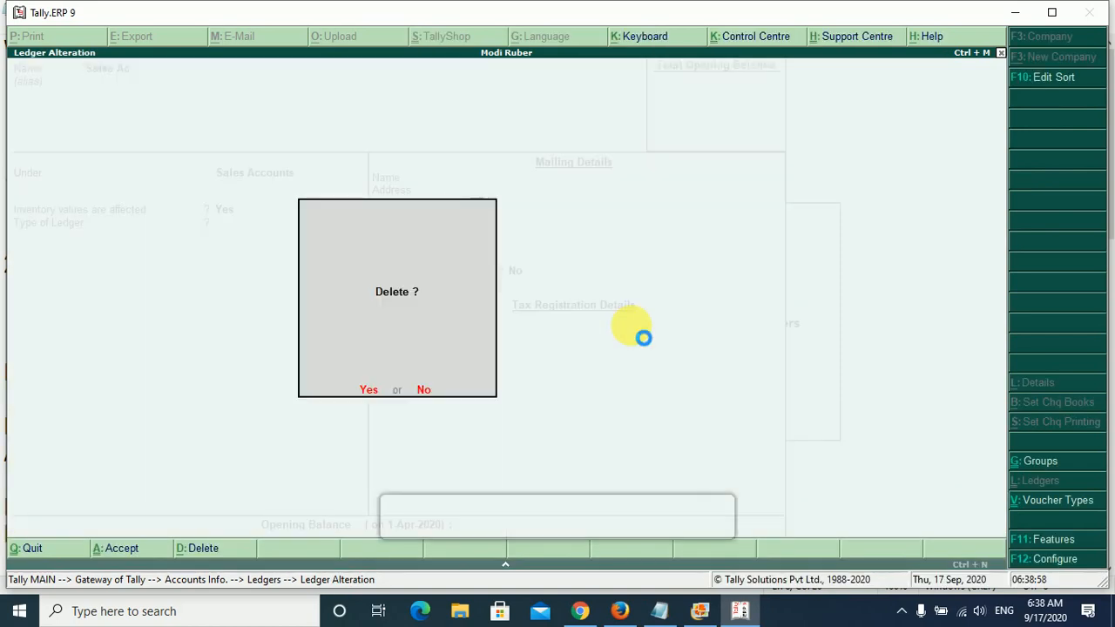
key(y)
key(Escape)
key(Escape)
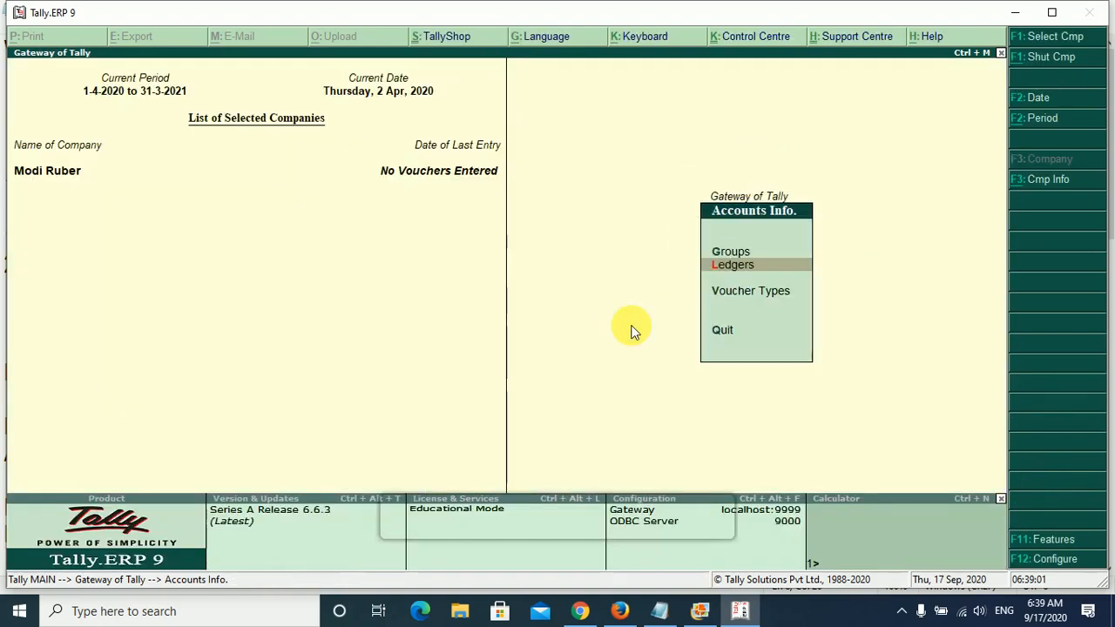
- Start a new single ledger and name it Salse A/C, leaving the alias empty
key(Escape)
key(Return)
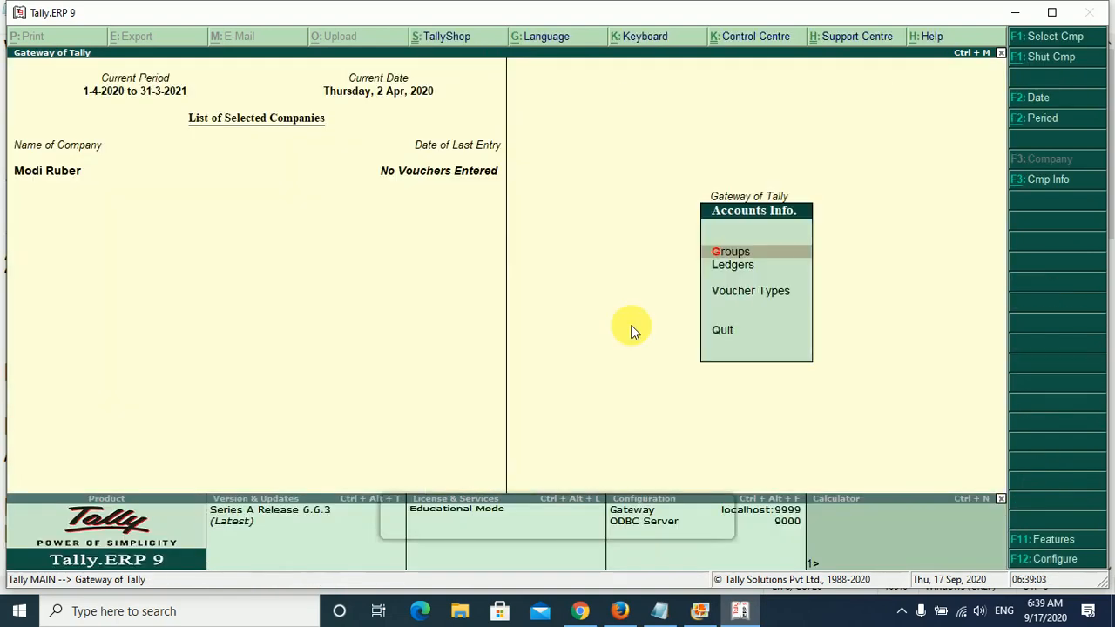
key(l)
key(Return)
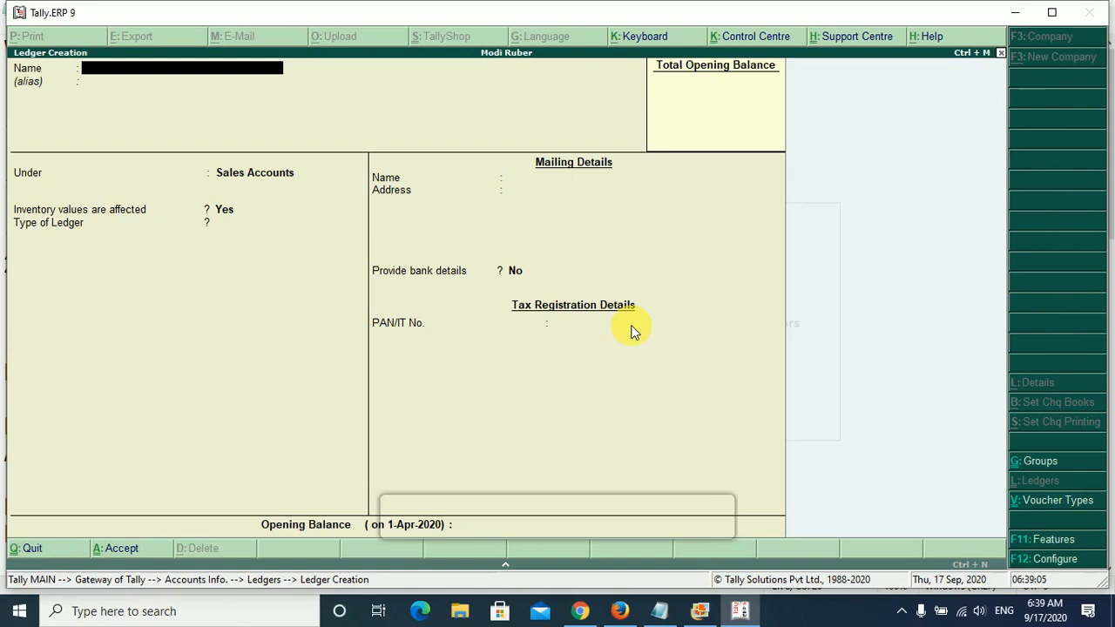
text(Salse A/C)
key(Return)
key(Return)
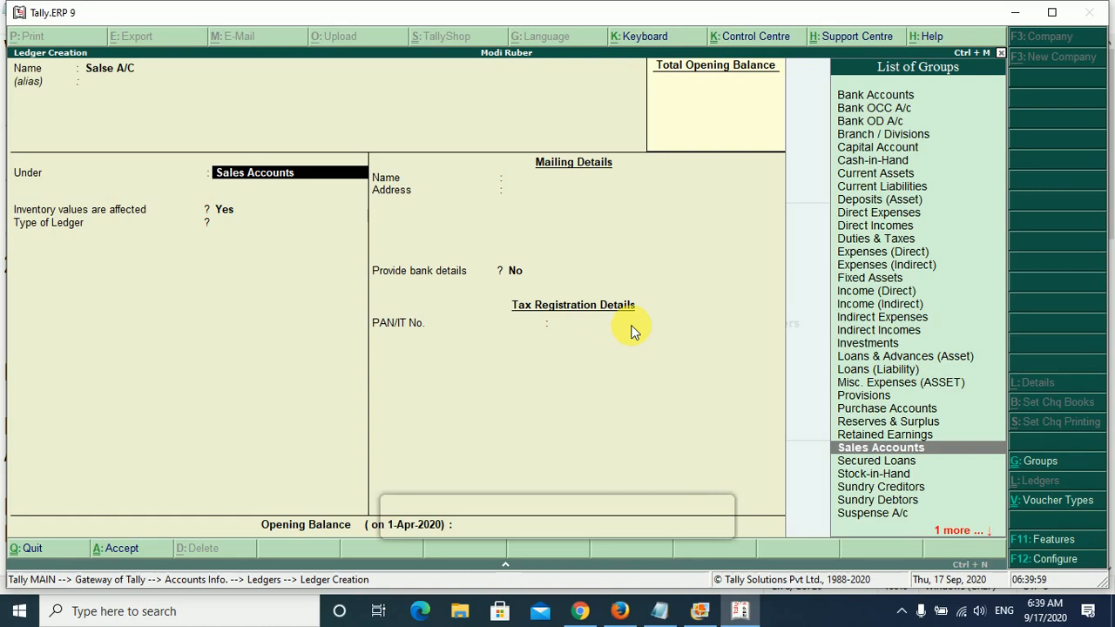
- Save the ledger under Sales Accounts with inventory values affected Yes, ledger type Not Applicable, no bank details and no opening balance
key(Return)
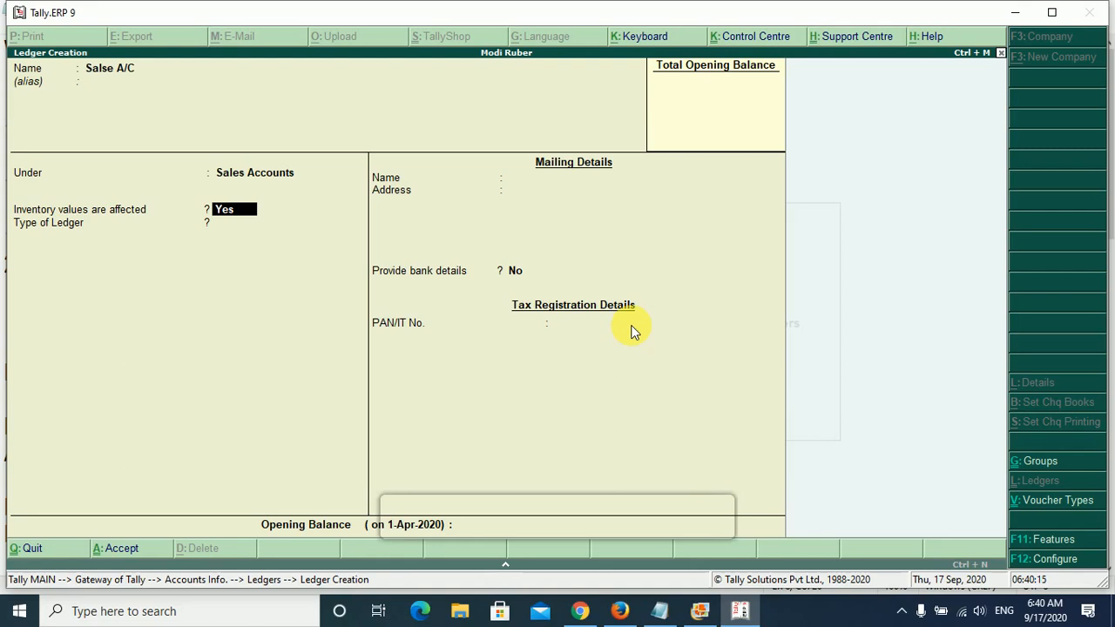
key(Return)
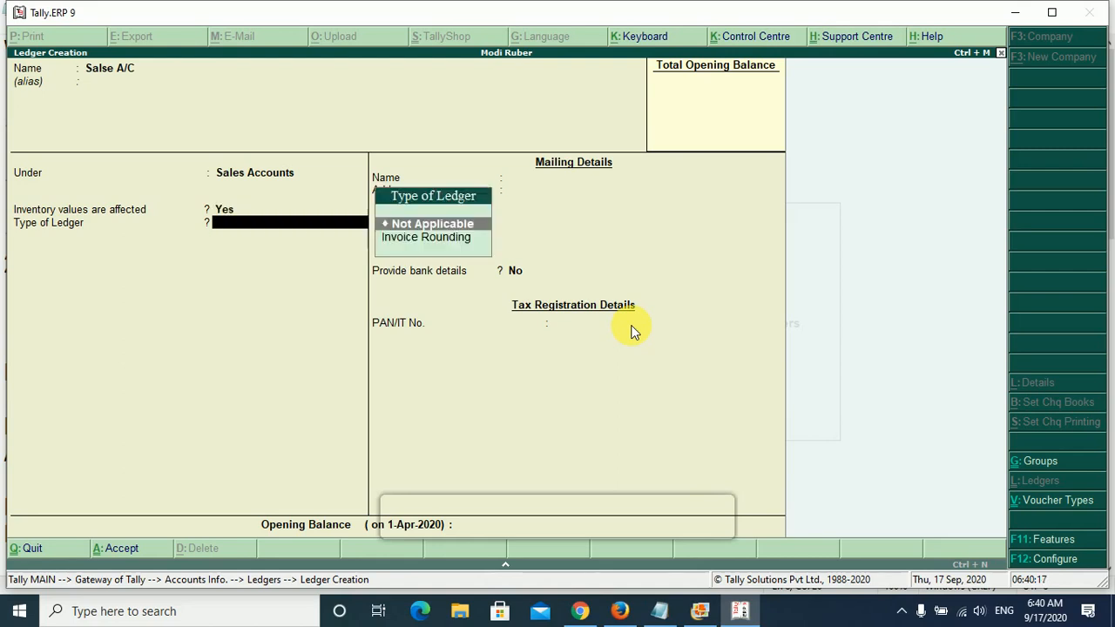
key(Return)
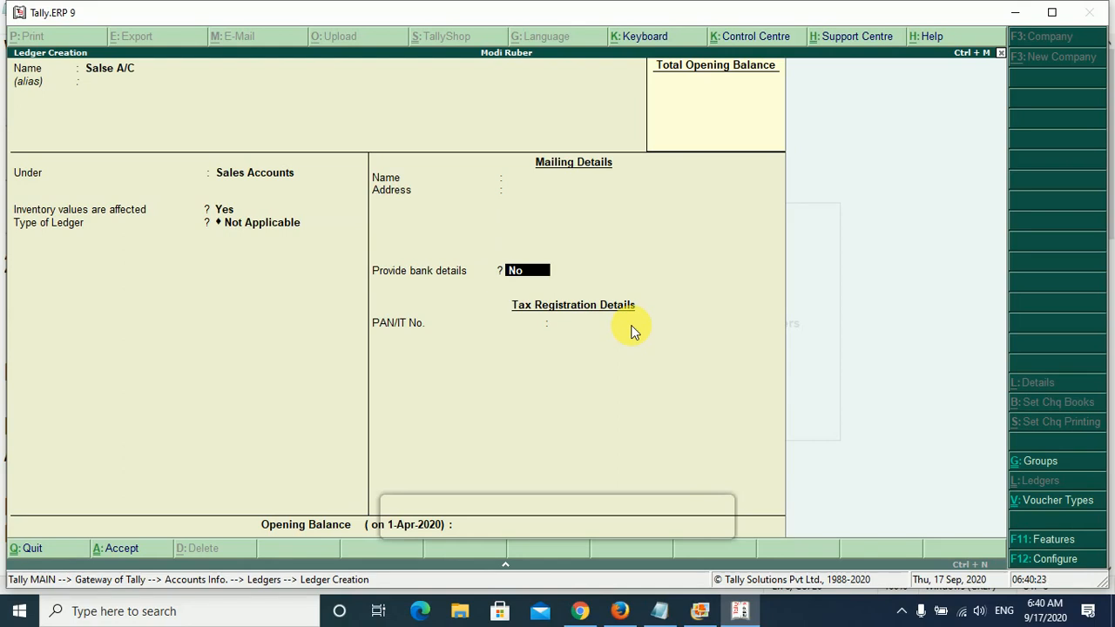
key(Return)
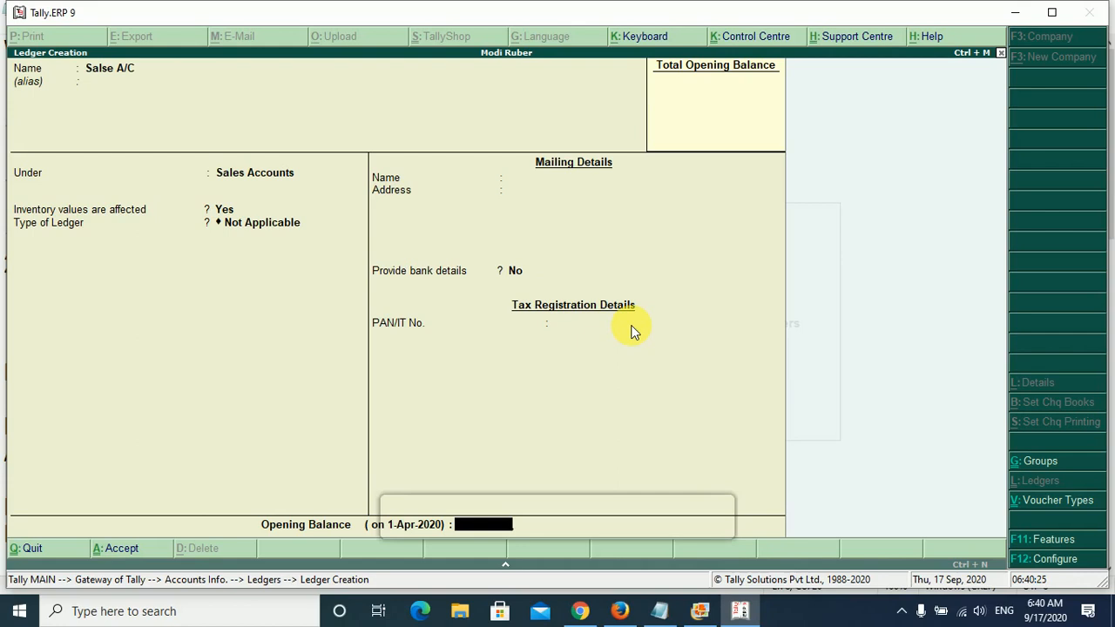
key(Return)
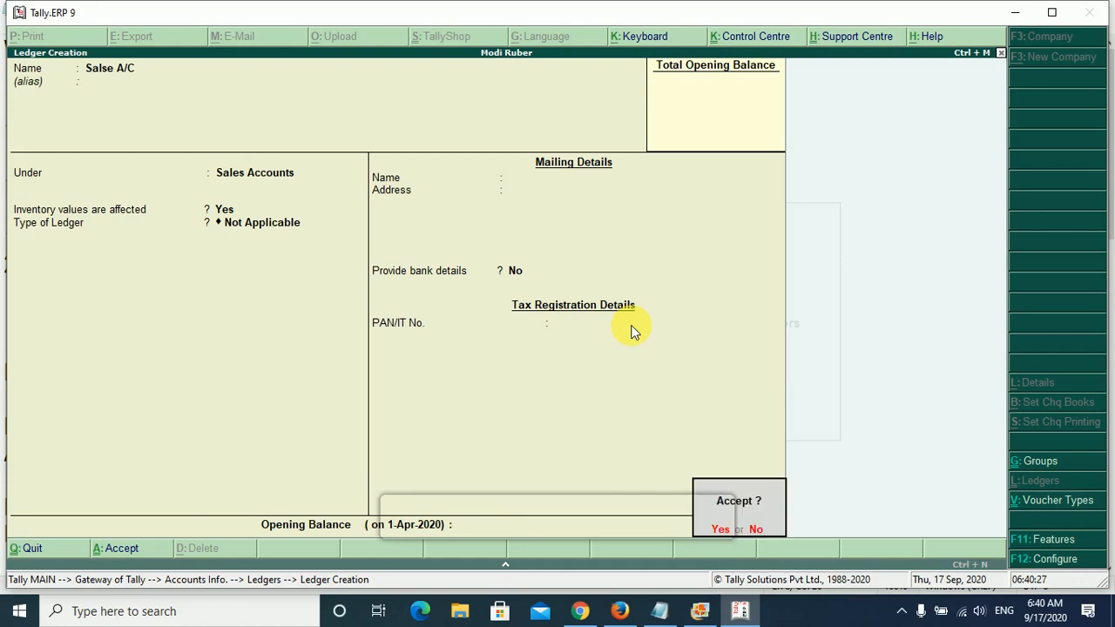
key(Return)
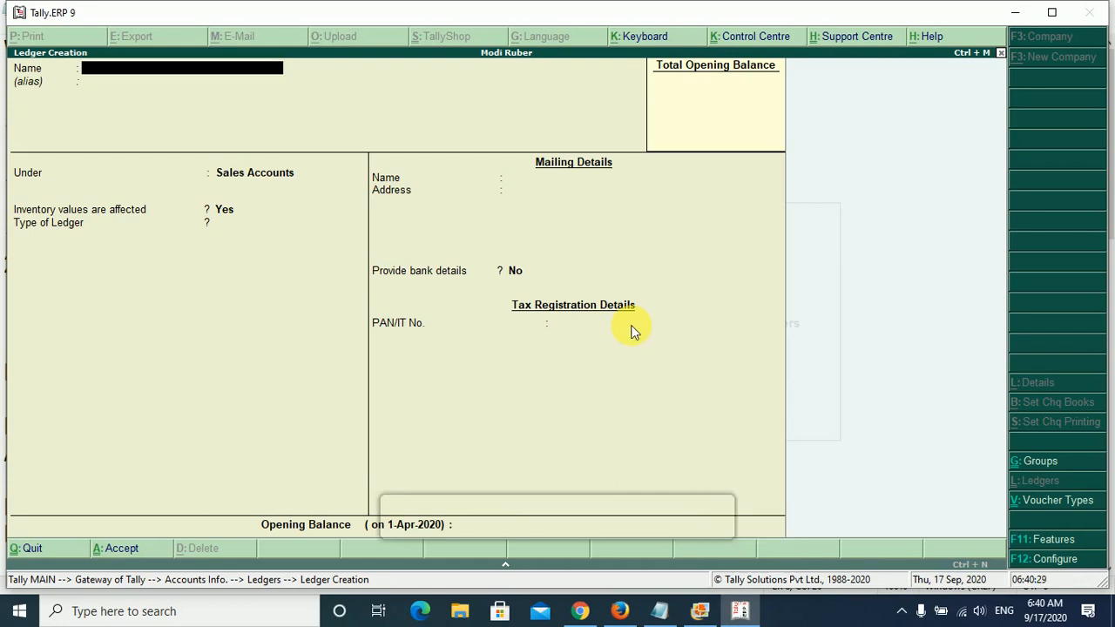
key(Escape)
key(Return)
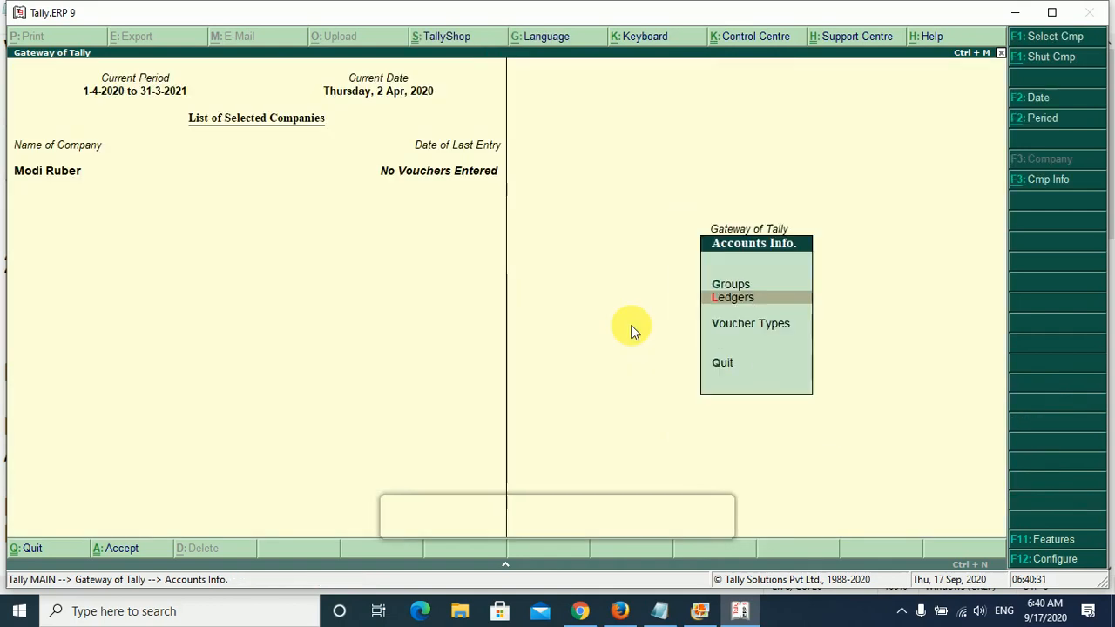
- Open a new Sales accounting voucher and change its entry mode from invoice to voucher
key(Escape)
key(v)
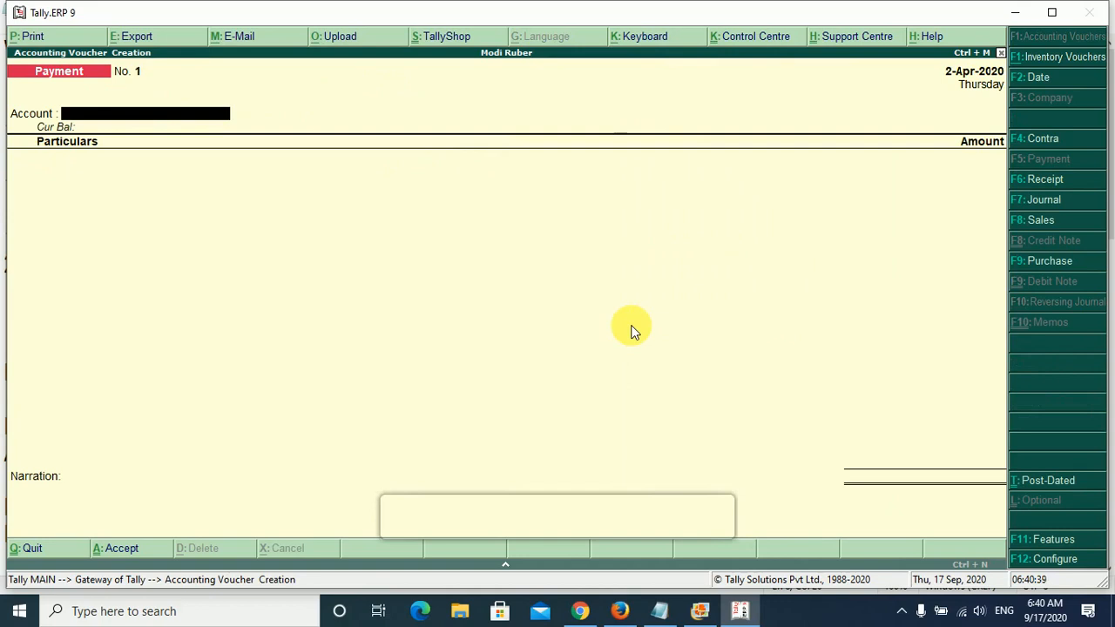
click(1031, 228)
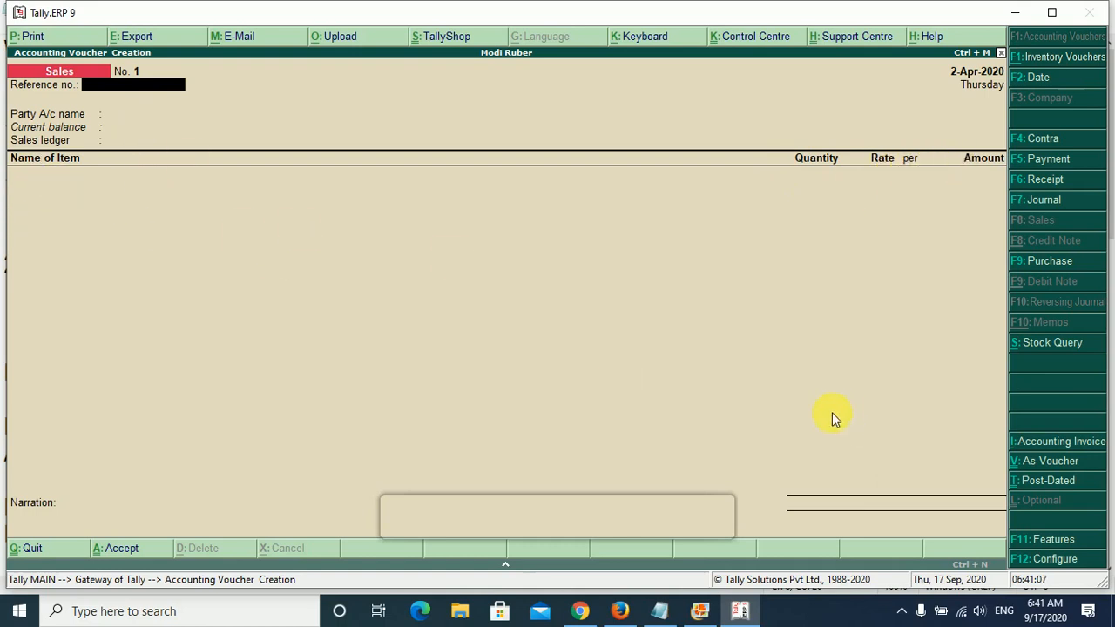
click(1049, 463)
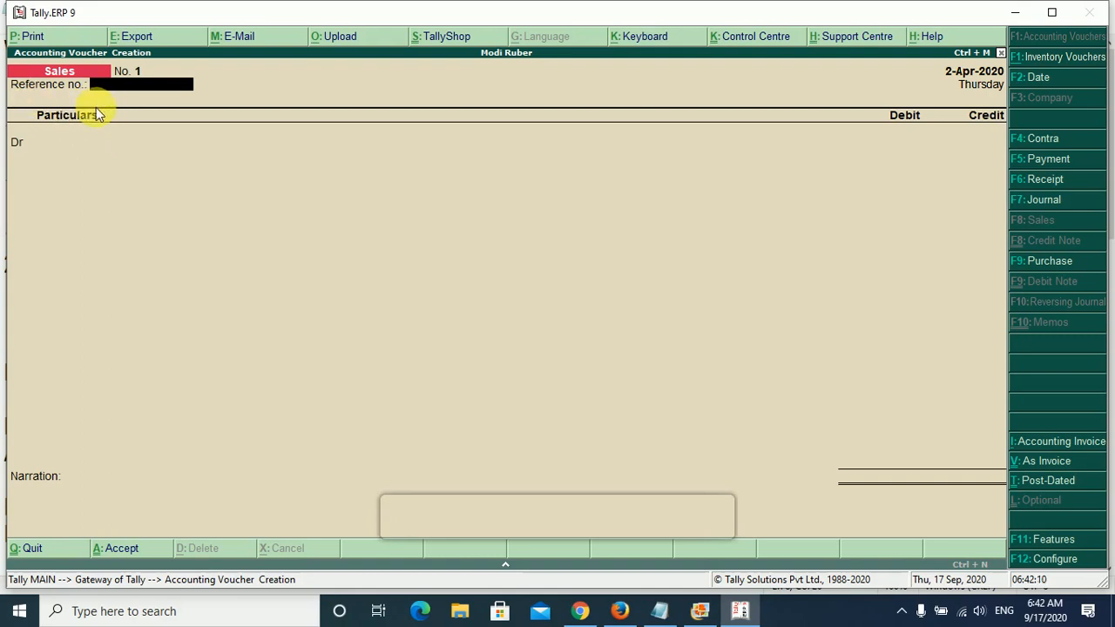
- Enter reference number 32165 in the sales voucher and choose Cash as the debit ledger, keeping the default buyer's details
text(32165)
key(Return)
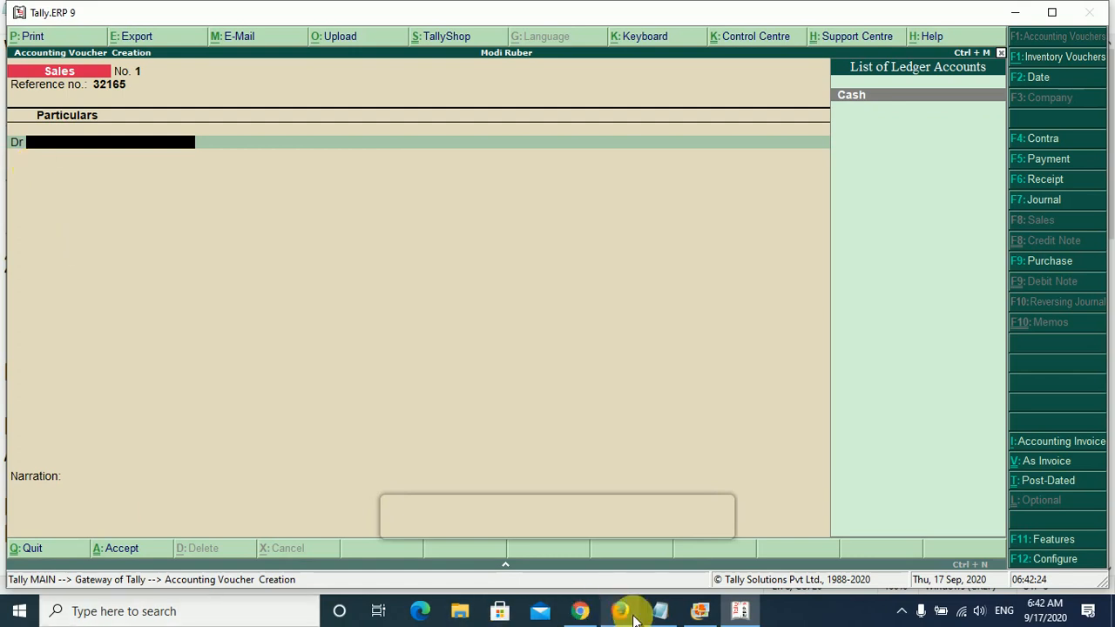
click(660, 611)
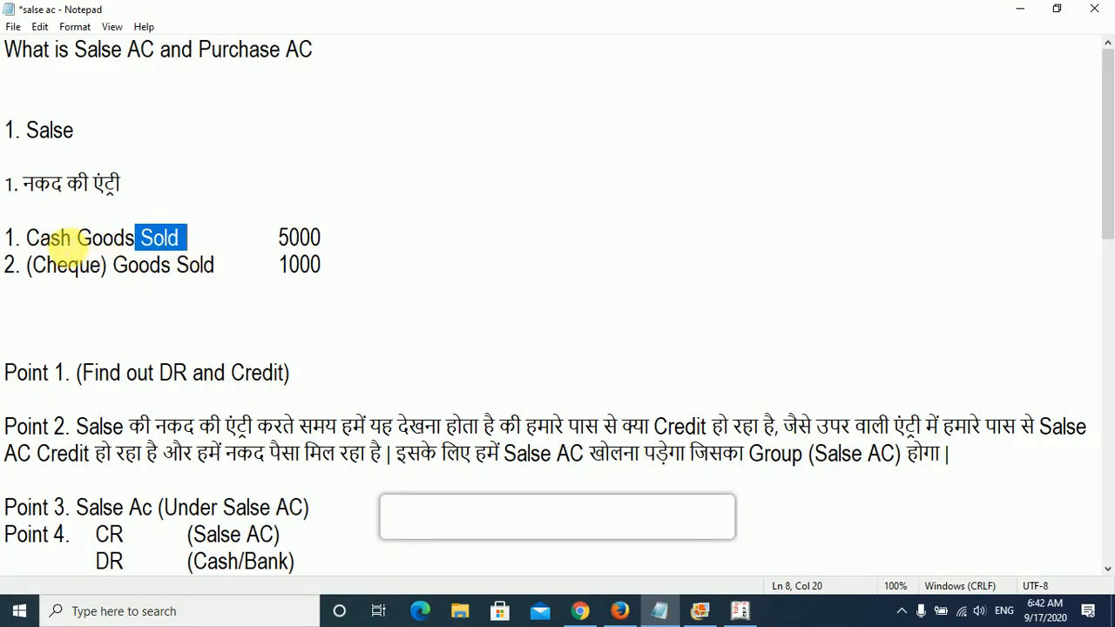
click(740, 611)
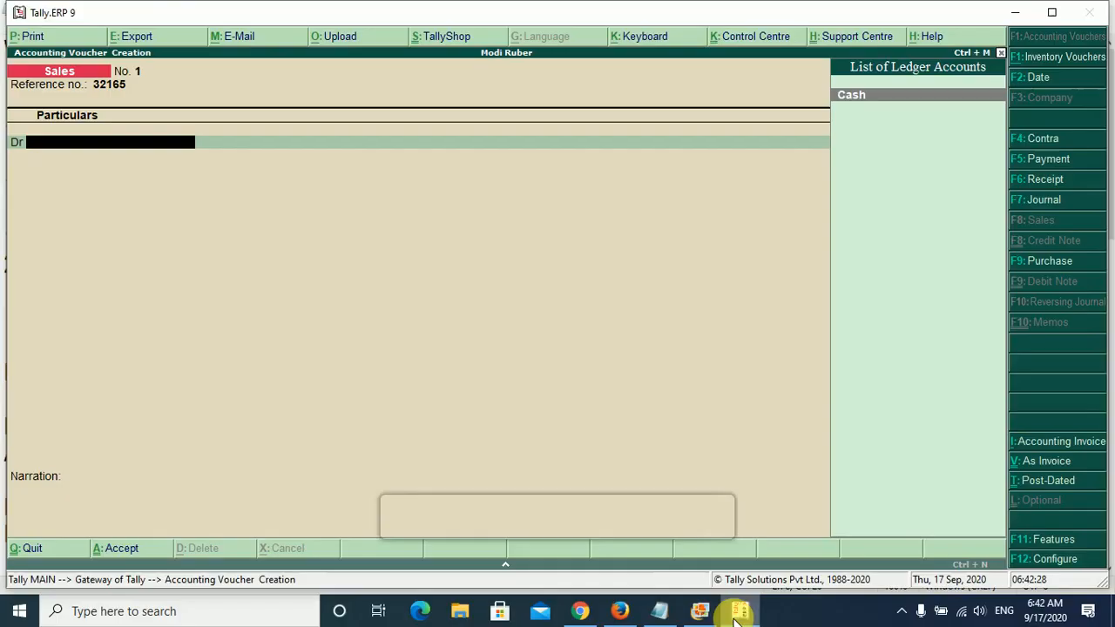
key(Return)
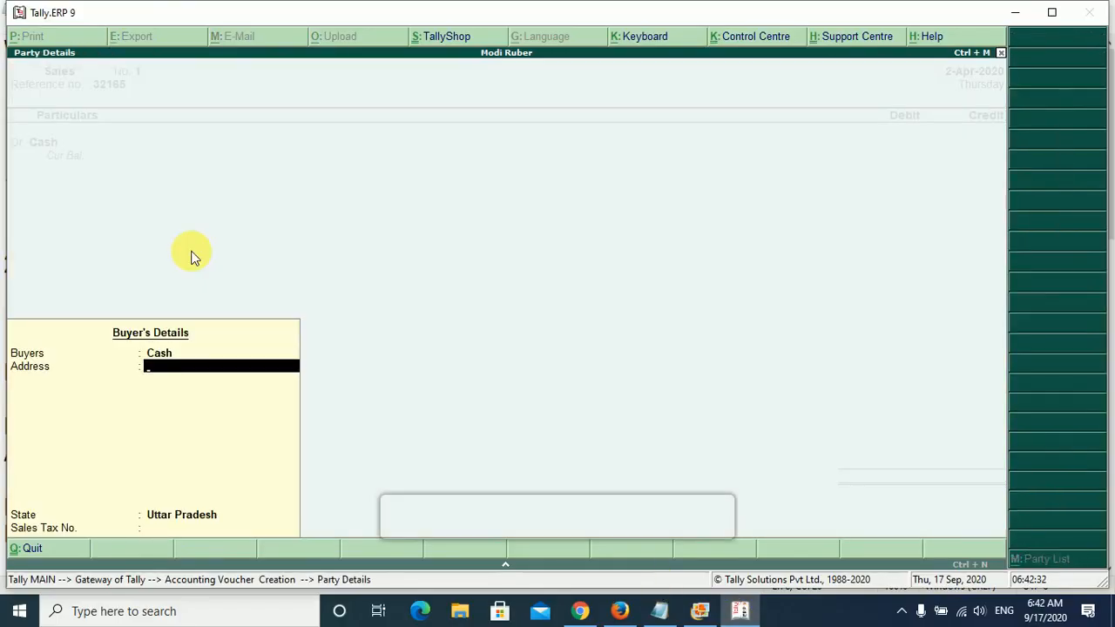
key(Return)
- Debit Cash with 5000 and credit Salse A/C with the same amount, leaving its inventory allocations empty
key(Return)
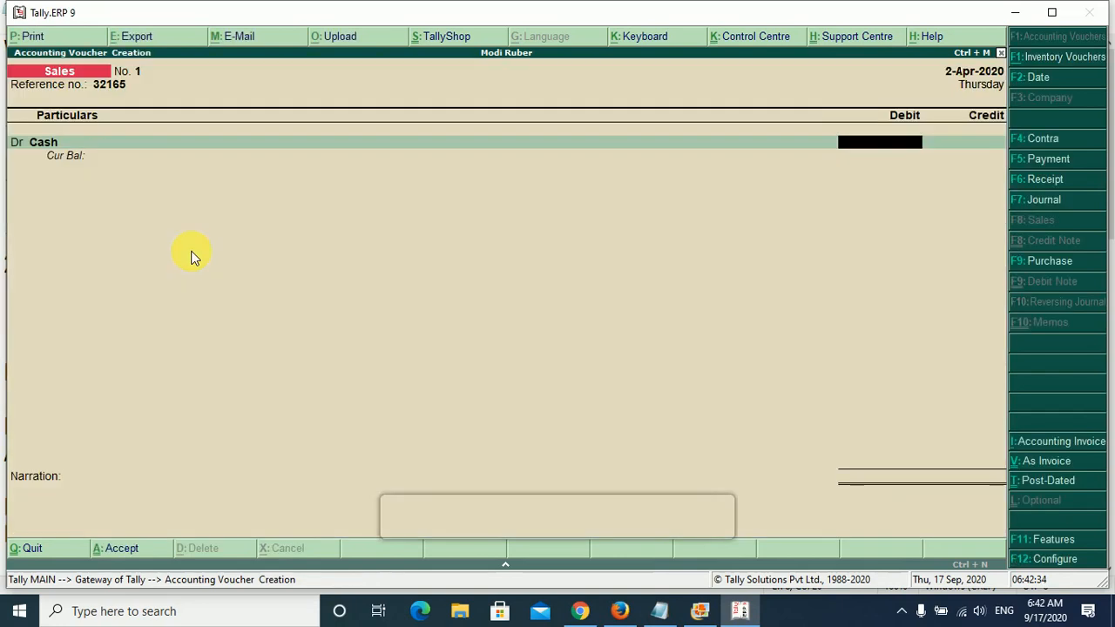
text(5000)
key(BackSpace)
text(0)
key(Return)
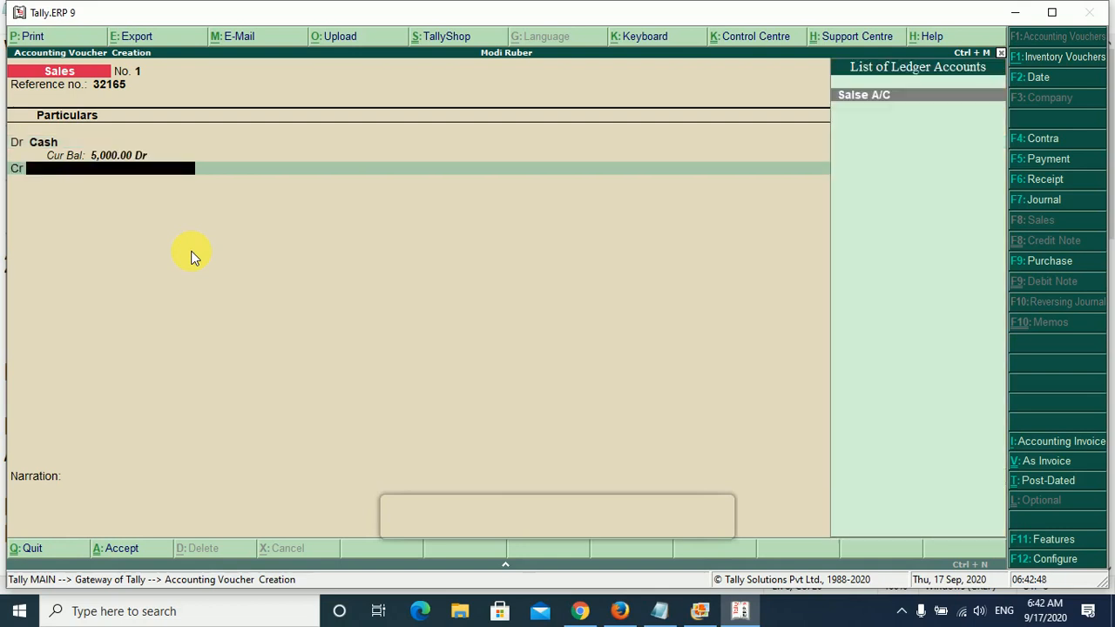
key(Return)
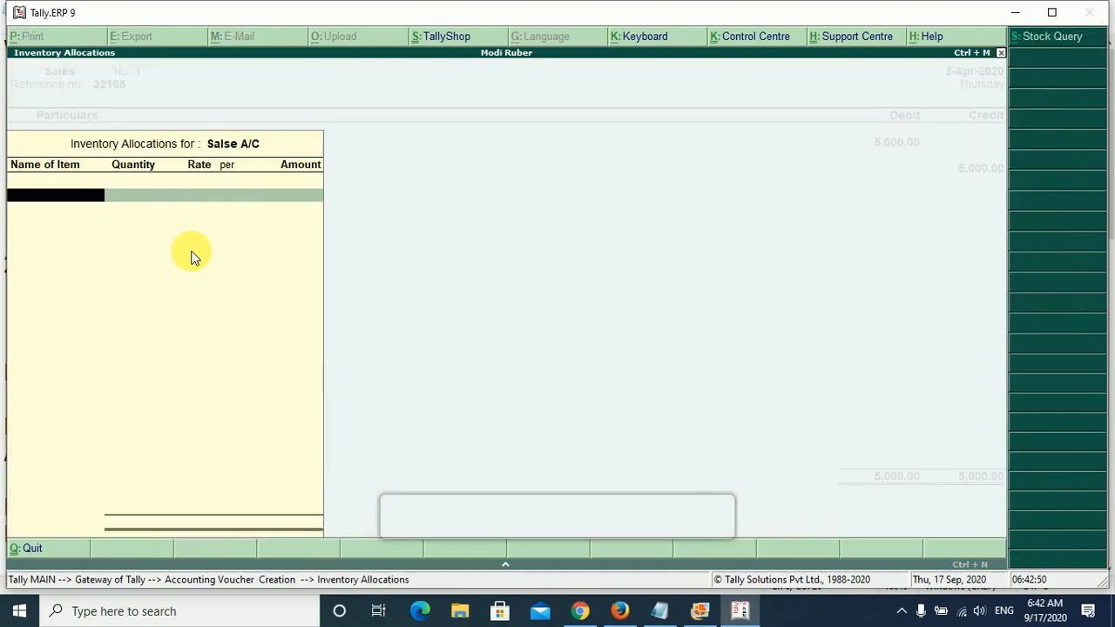
key(Return)
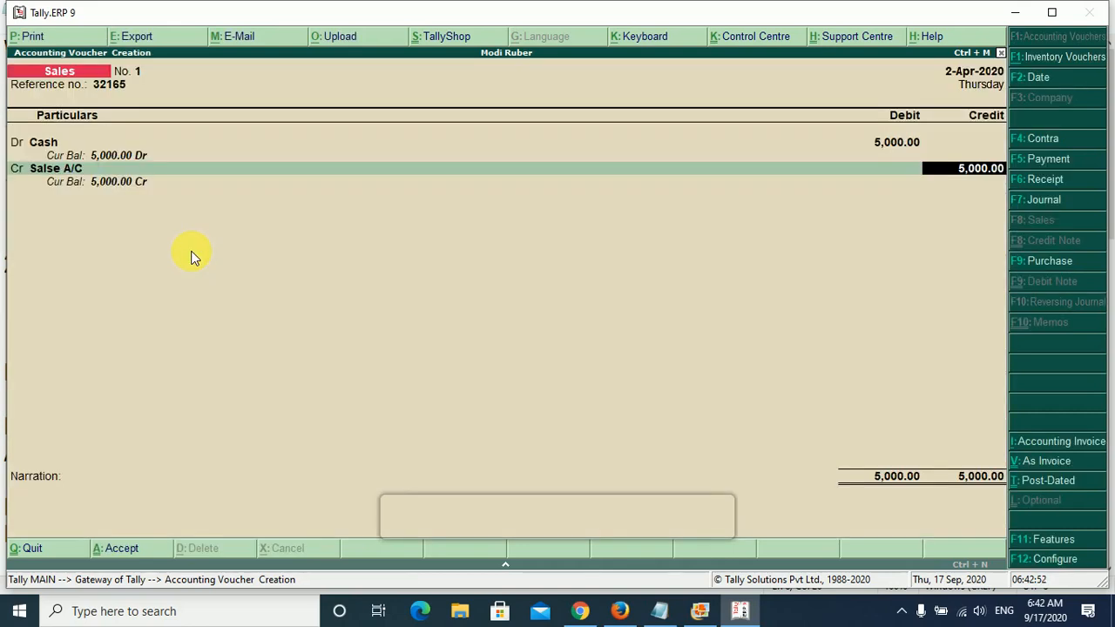
key(Return)
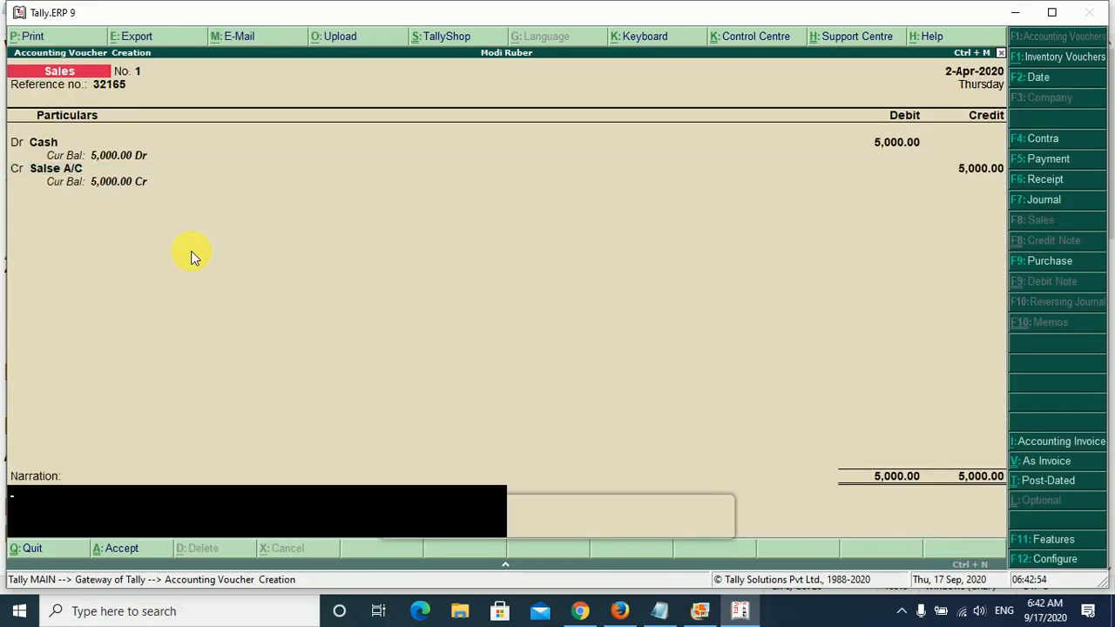
- Enter the narration "Salse AC Credit 5000" and save the sales voucher
text(Salse A)
key(BackSpace)
text(AC Credit )
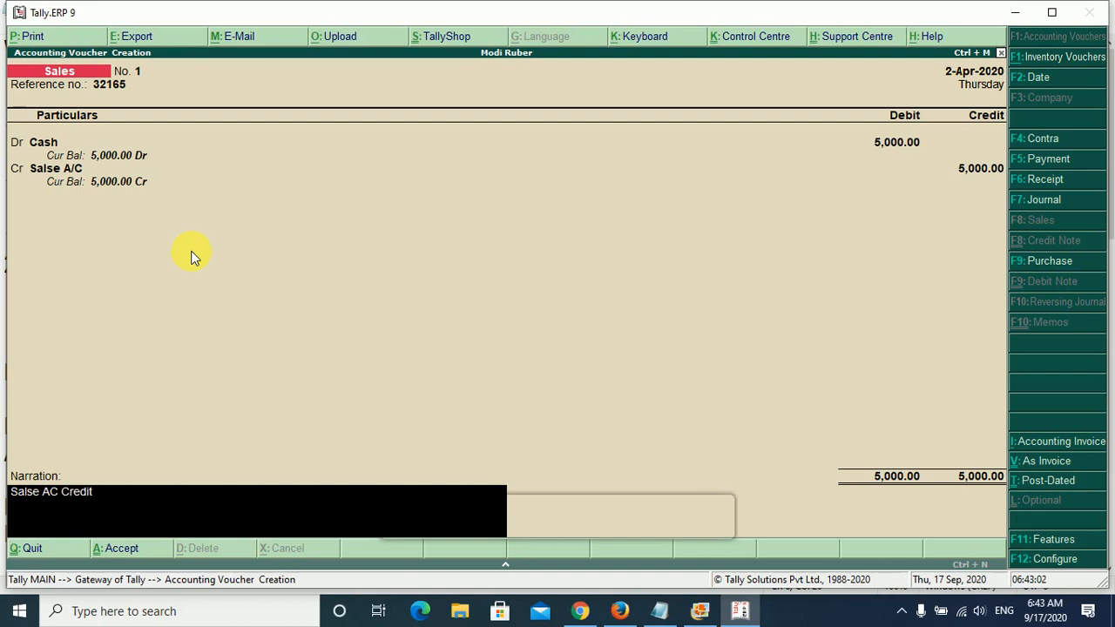
text(5000)
key(Return)
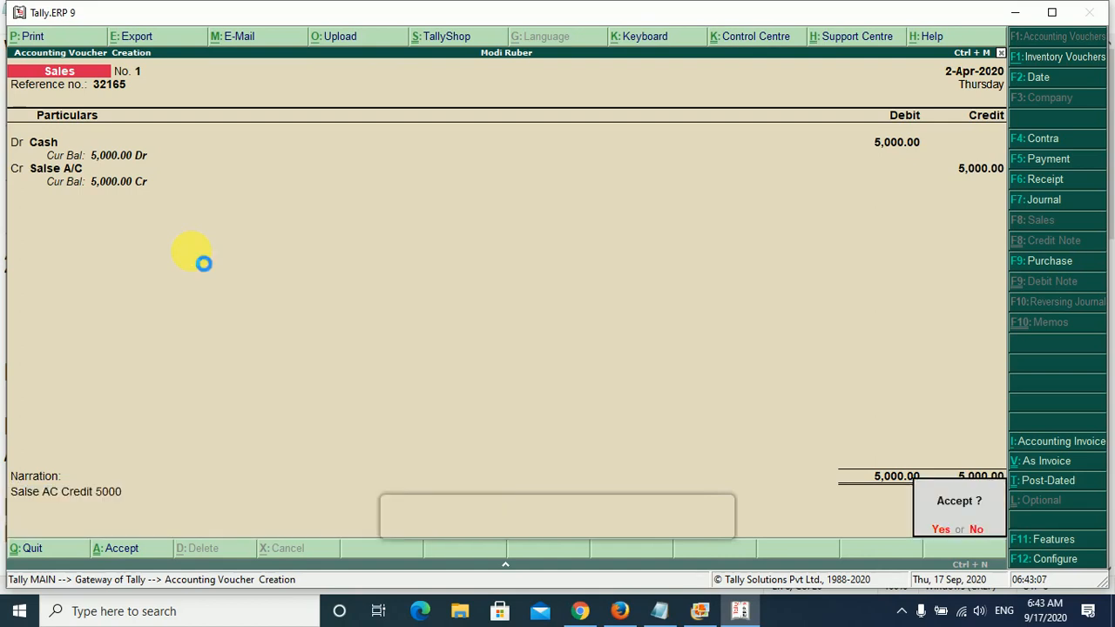
key(Return)
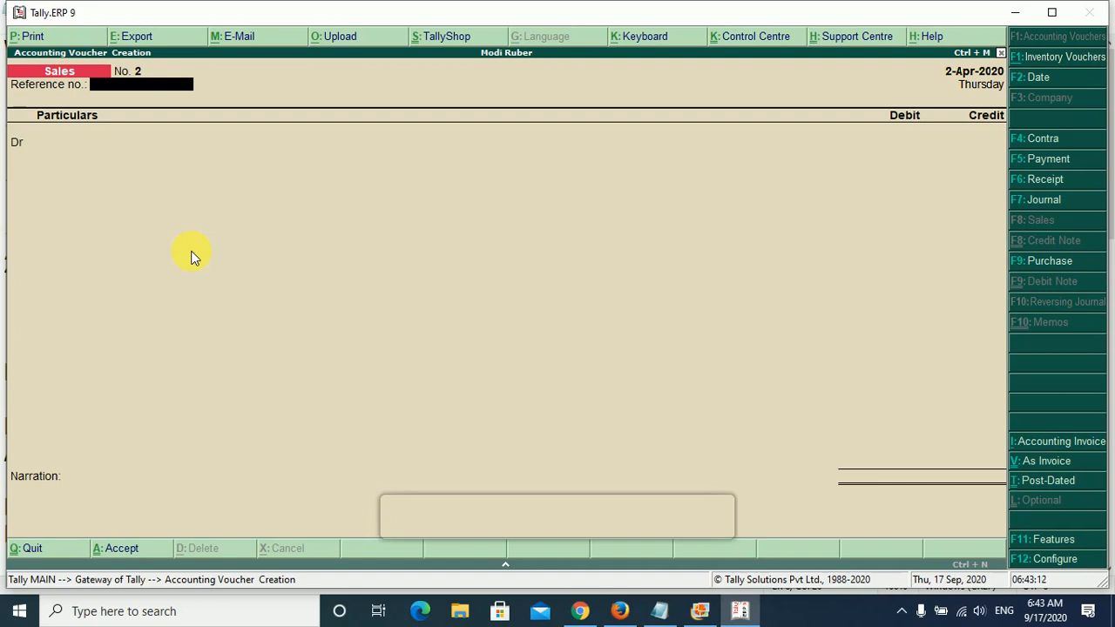
- Switch to the Notepad notes and compare the payment modes of the Cash and Cheque goods sold entries
click(660, 611)
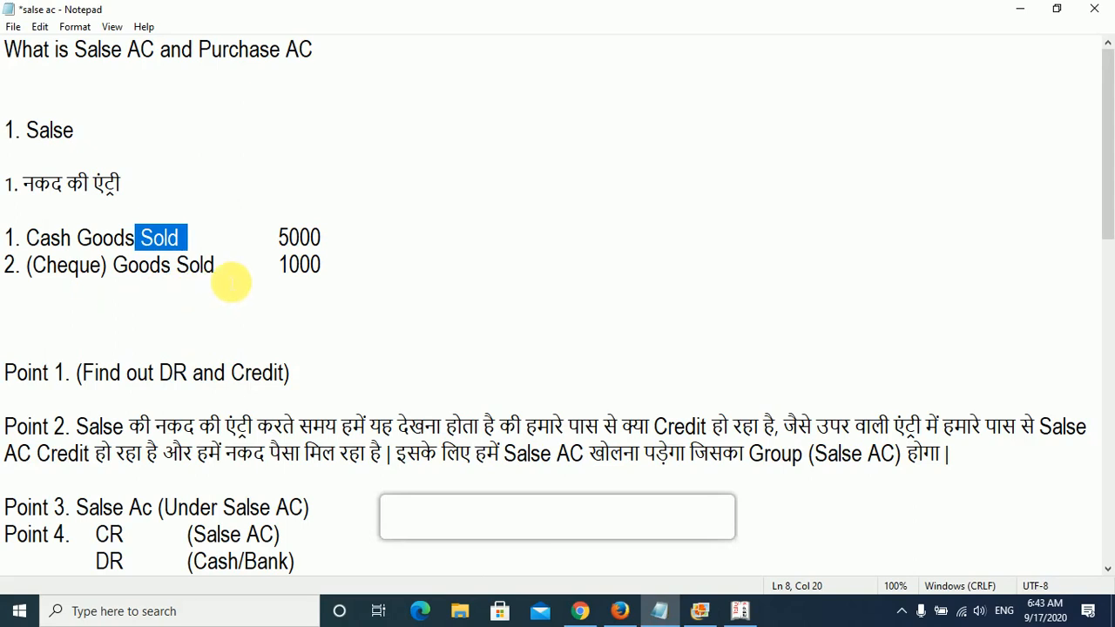
drag(114, 272, 30, 280)
double_click(51, 243)
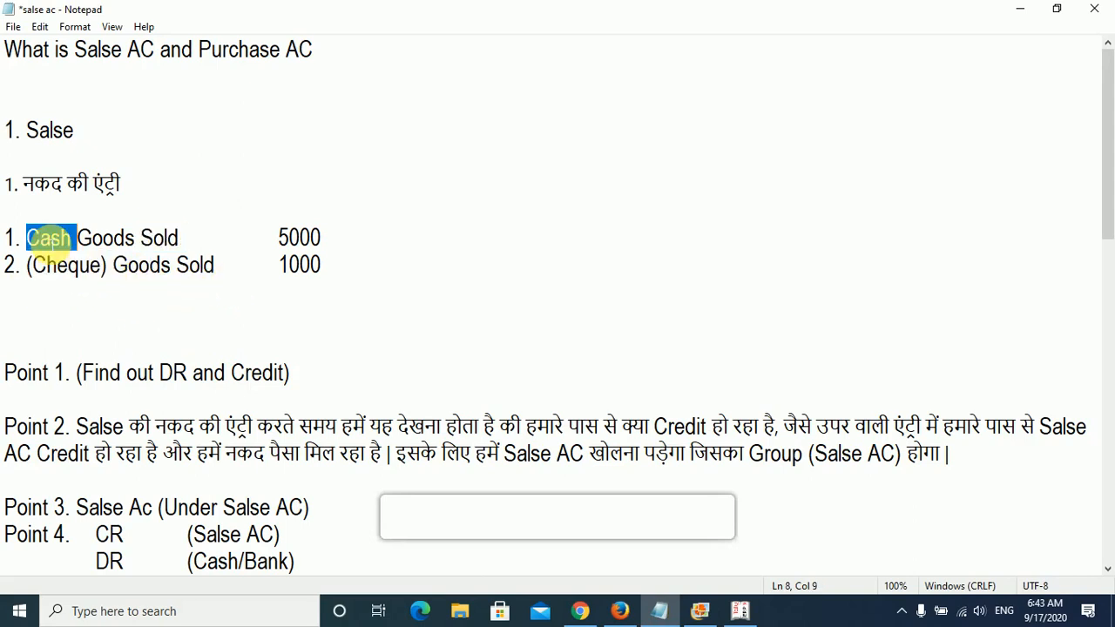
drag(29, 280, 109, 281)
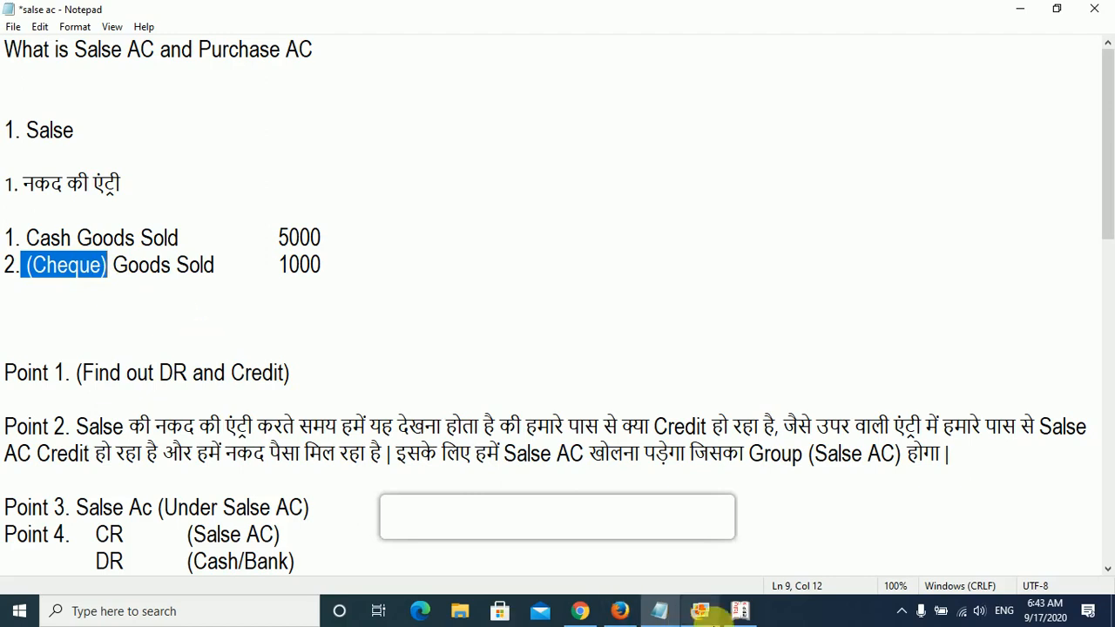
- Switch back to Tally.ERP 9 and leave the blank sales voucher for the Gateway of Tally
click(739, 611)
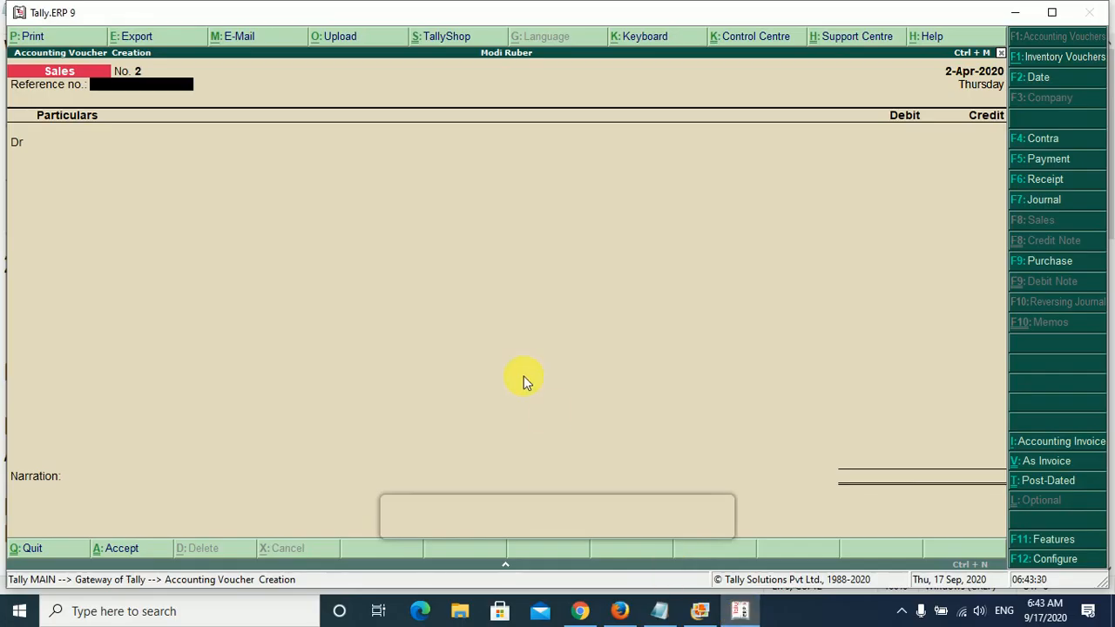
key(Escape)
key(Return)
key(Escape)
key(Escape)
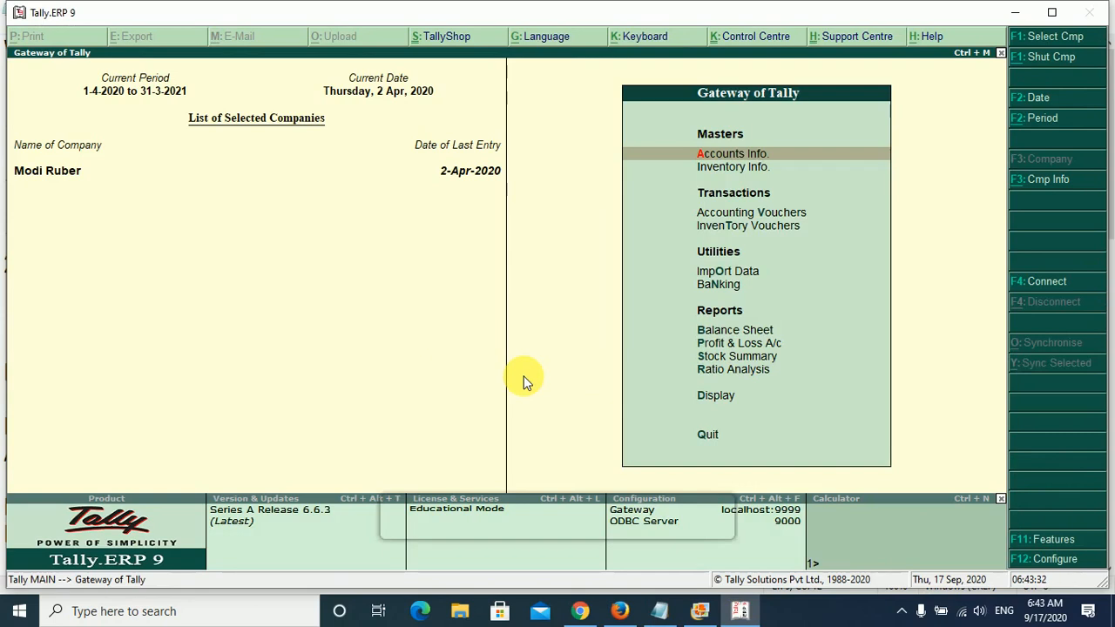
- Look through the existing single ledgers available for alteration, leaving without opening one
key(Return)
key(Down)
key(Return)
key(Down)
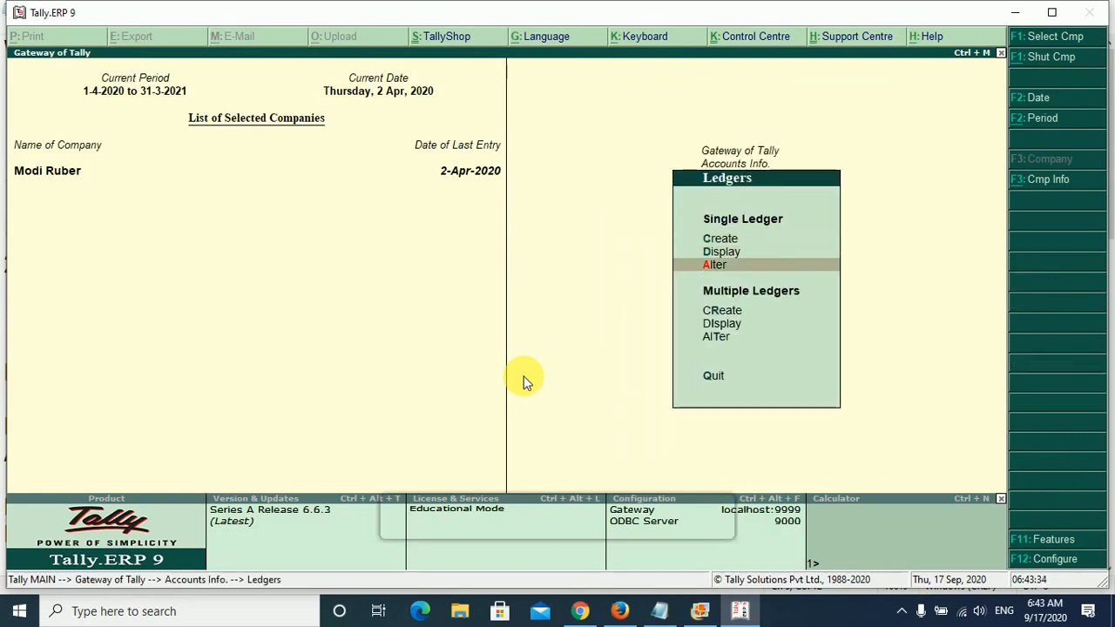
key(Return)
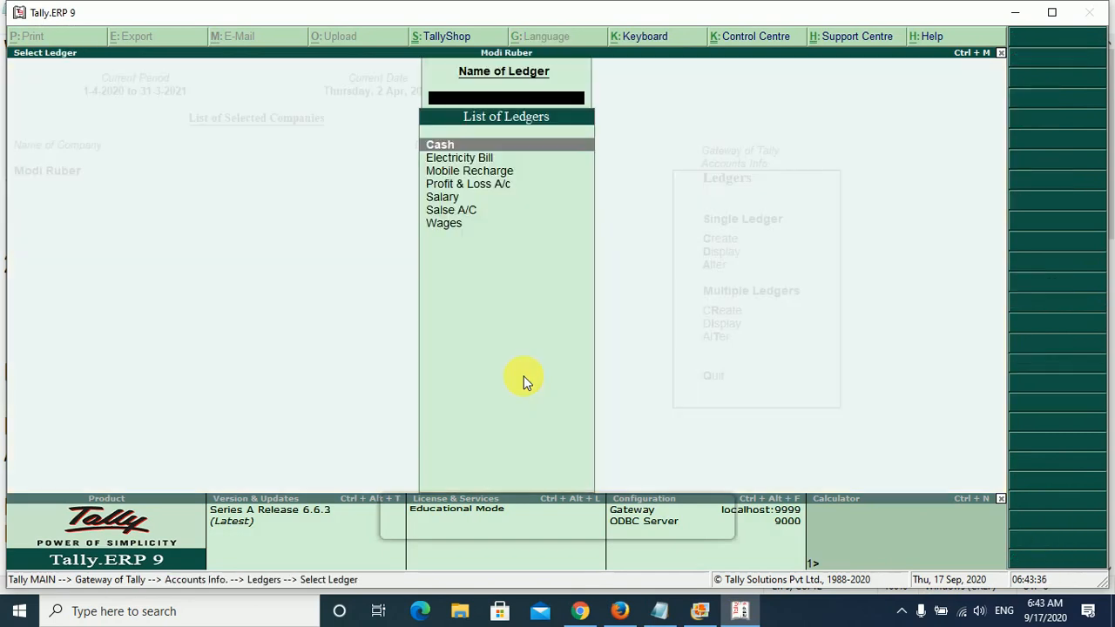
key(Escape)
key(Escape)
key(Escape)
key(Escape)
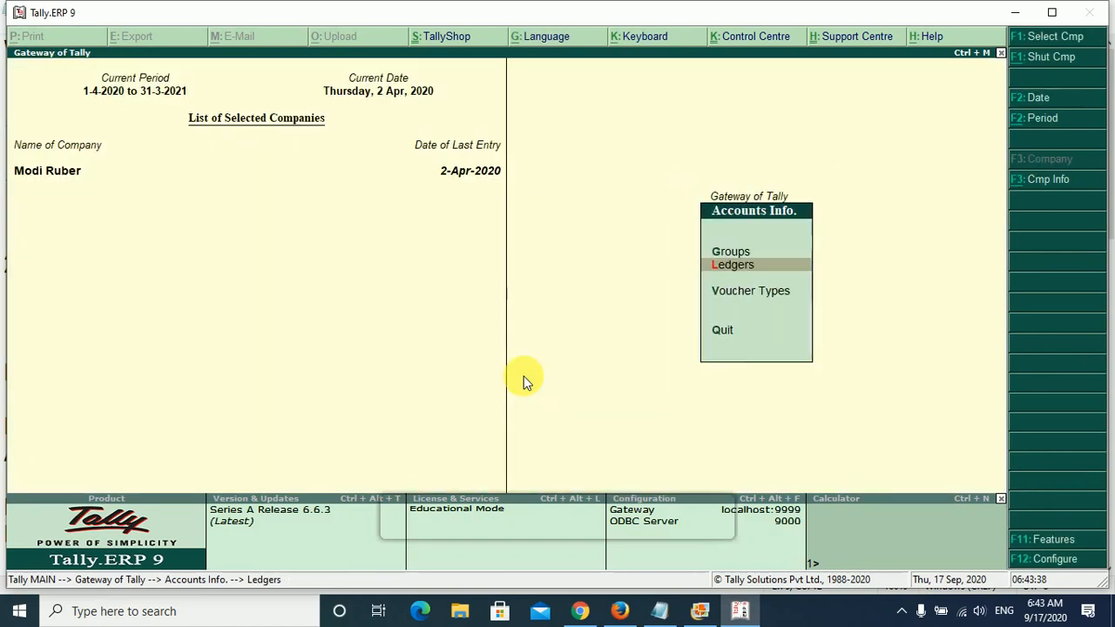
- Start a new single ledger named State Bank of India under the Bank Accounts group, leaving the alias empty
key(Return)
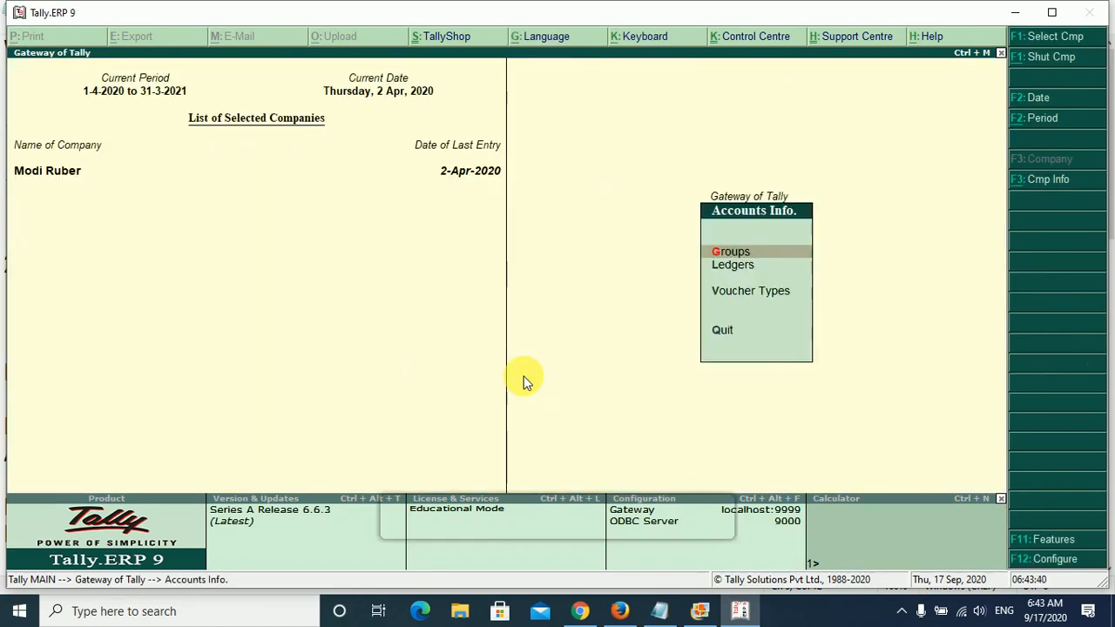
key(Down)
key(Return)
key(Return)
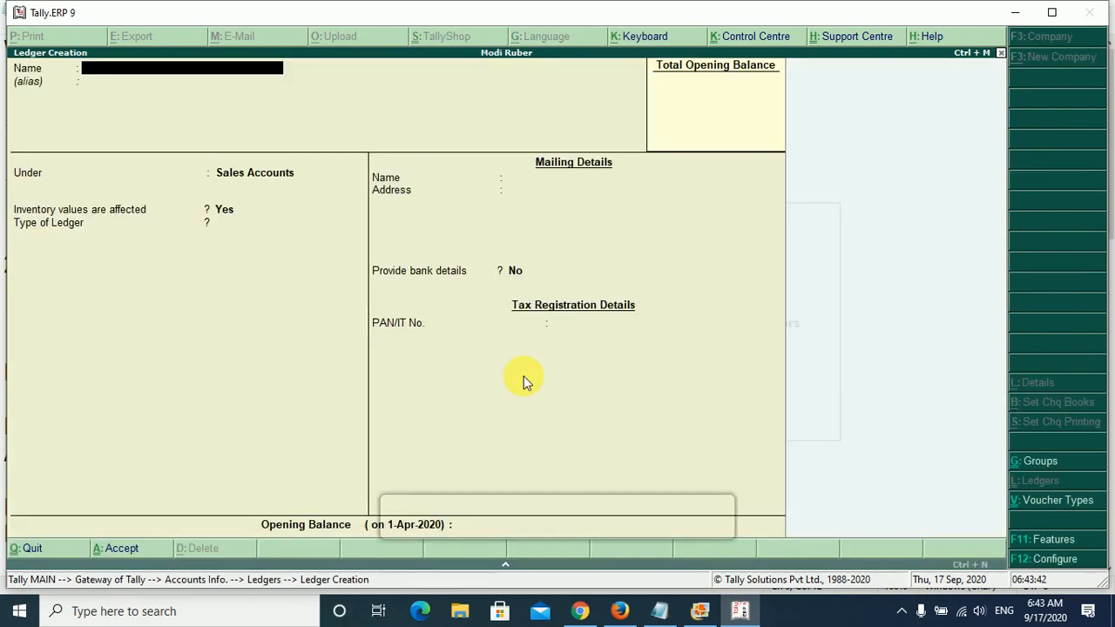
text(State Bank of India)
key(Return)
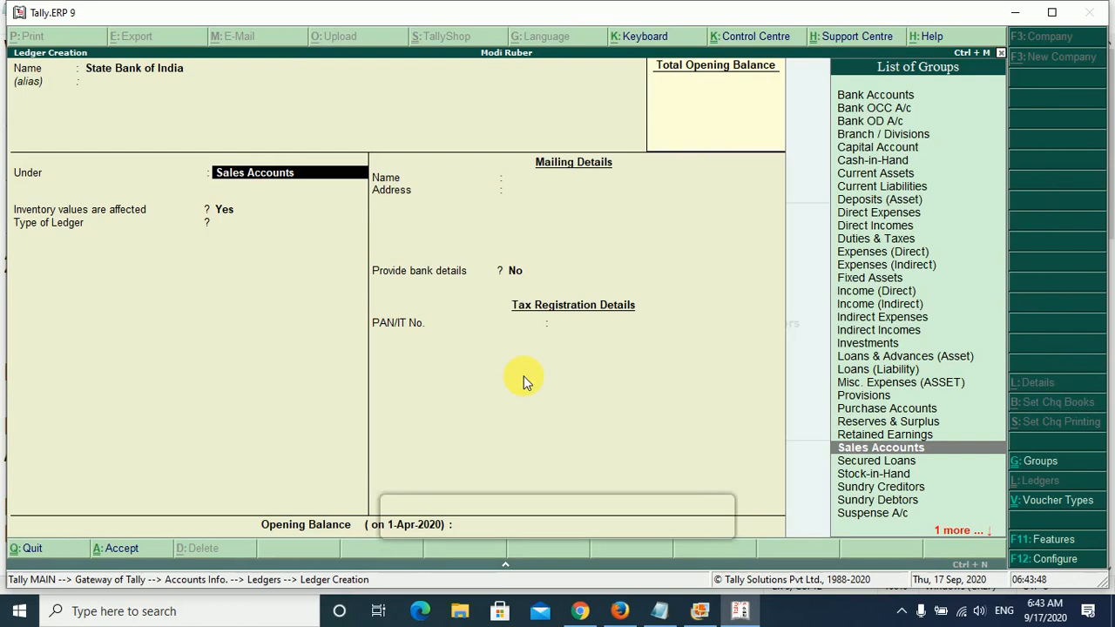
text(Bank)
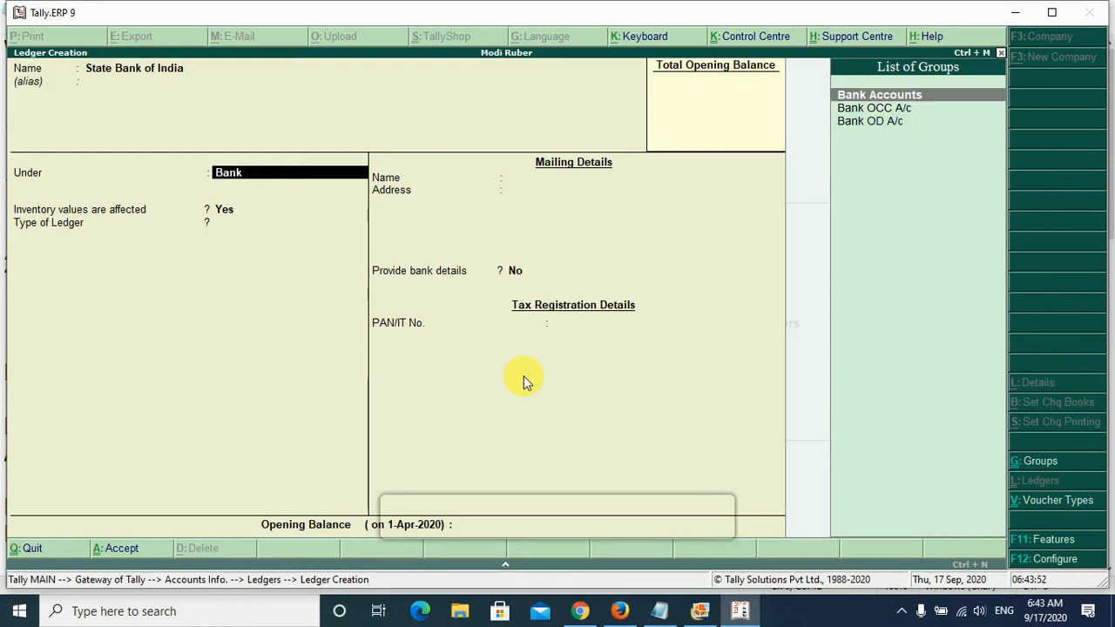
key(Return)
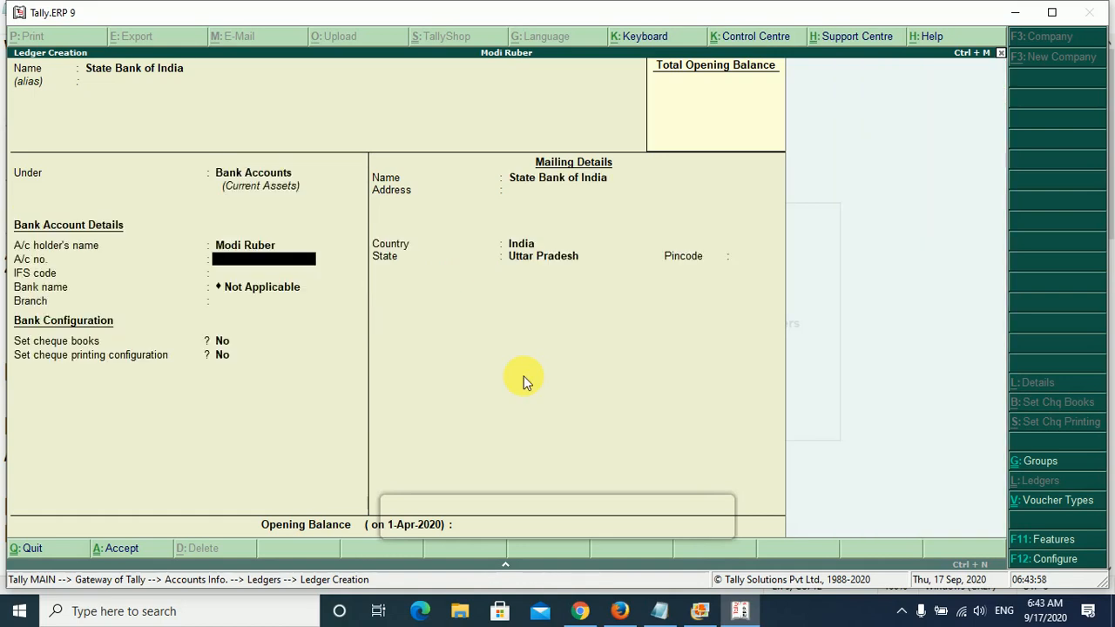
- Enter the bank account number and IFS code 5465, keeping bank name Not Applicable, cheque books No and cheque printing configuration No
text(9878978)
key(Return)
text(5465)
key(Return)
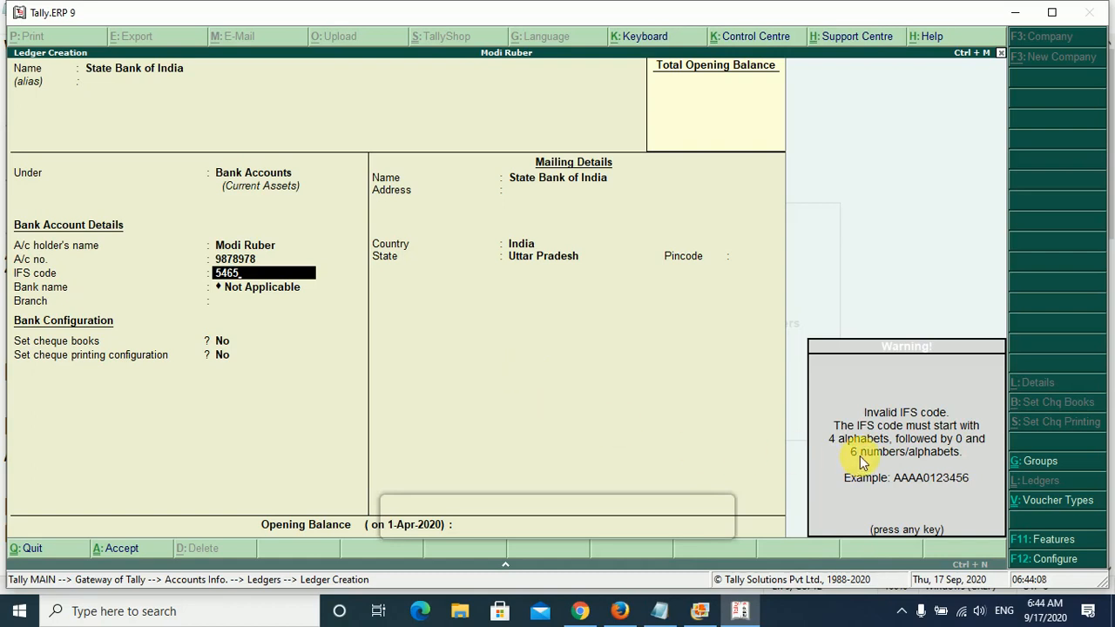
key(Return)
key(Return)
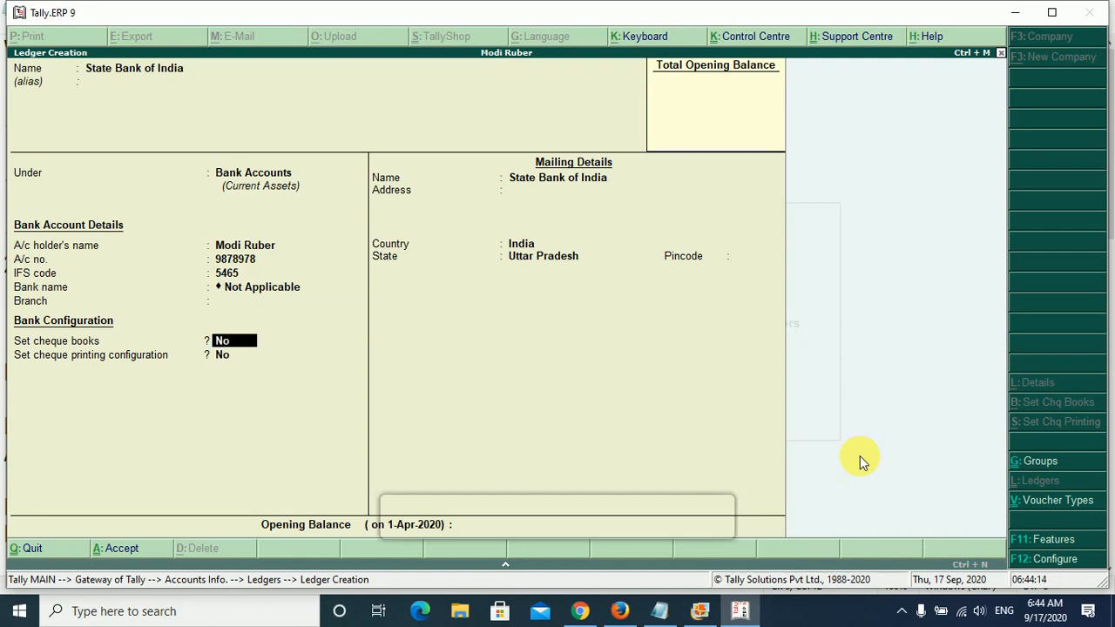
key(Return)
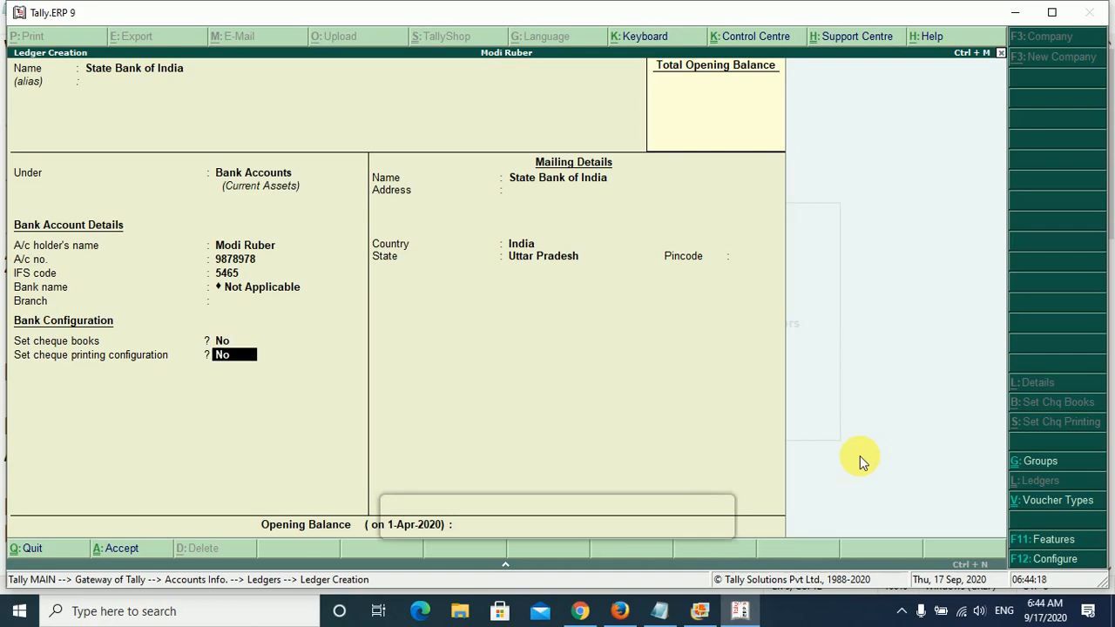
key(Return)
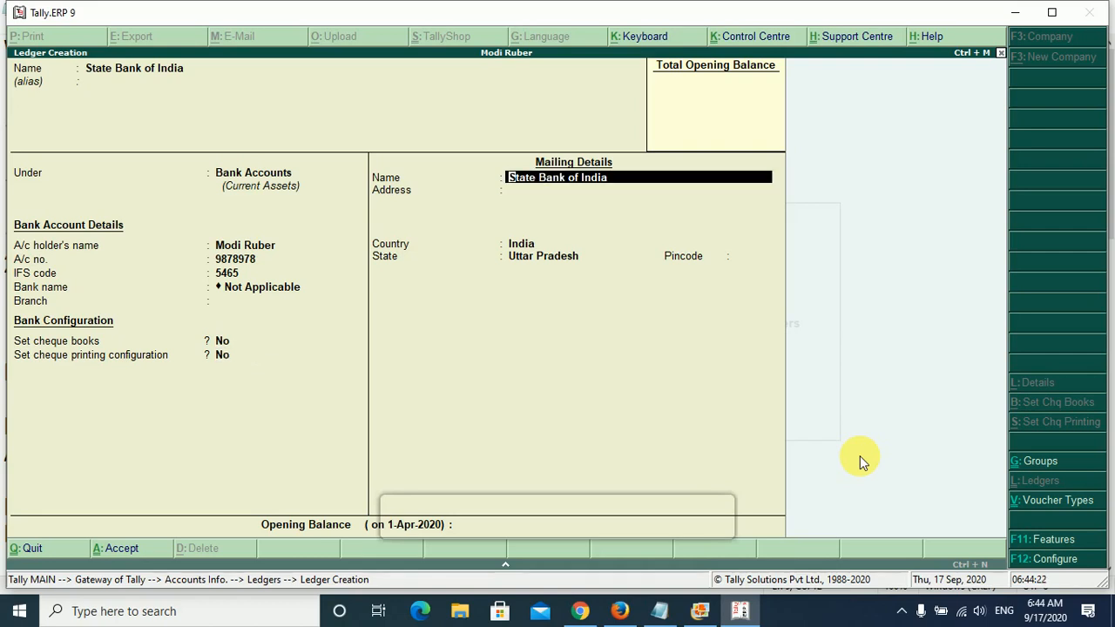
- Keep the default mailing details, leave address, pincode and opening balance empty, and save the bank ledger
key(Return)
key(Return)
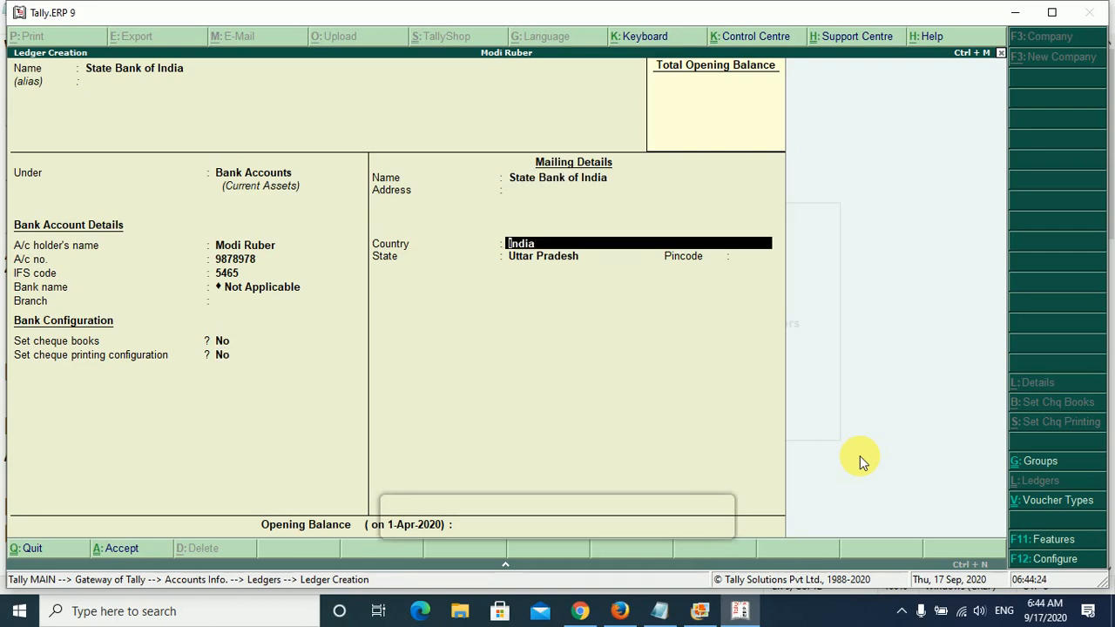
key(Return)
key(Return)
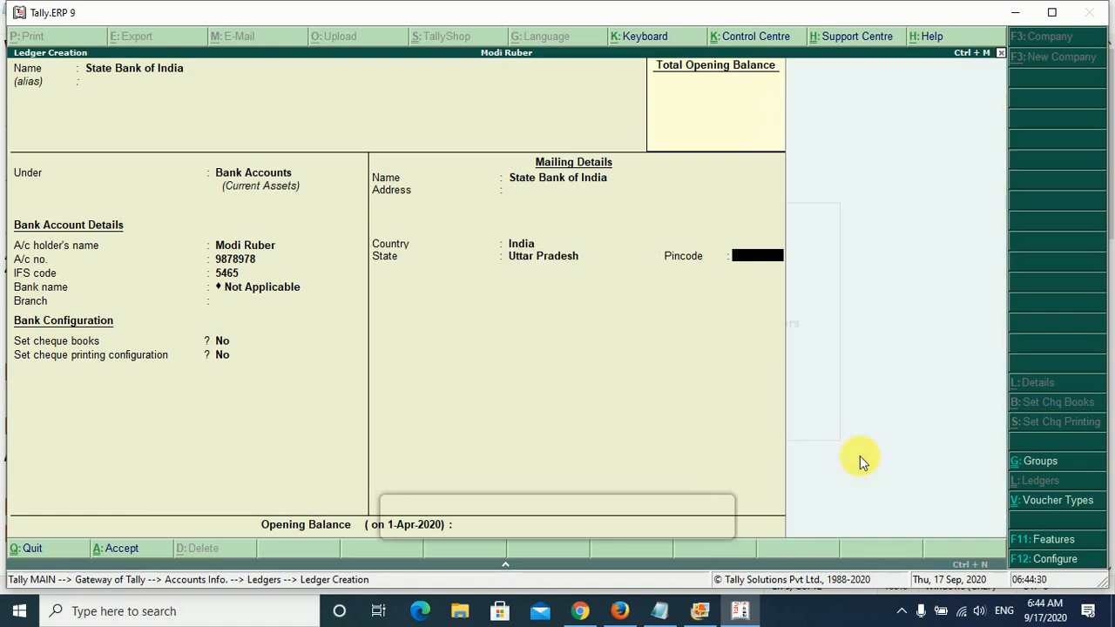
key(Return)
key(Return)
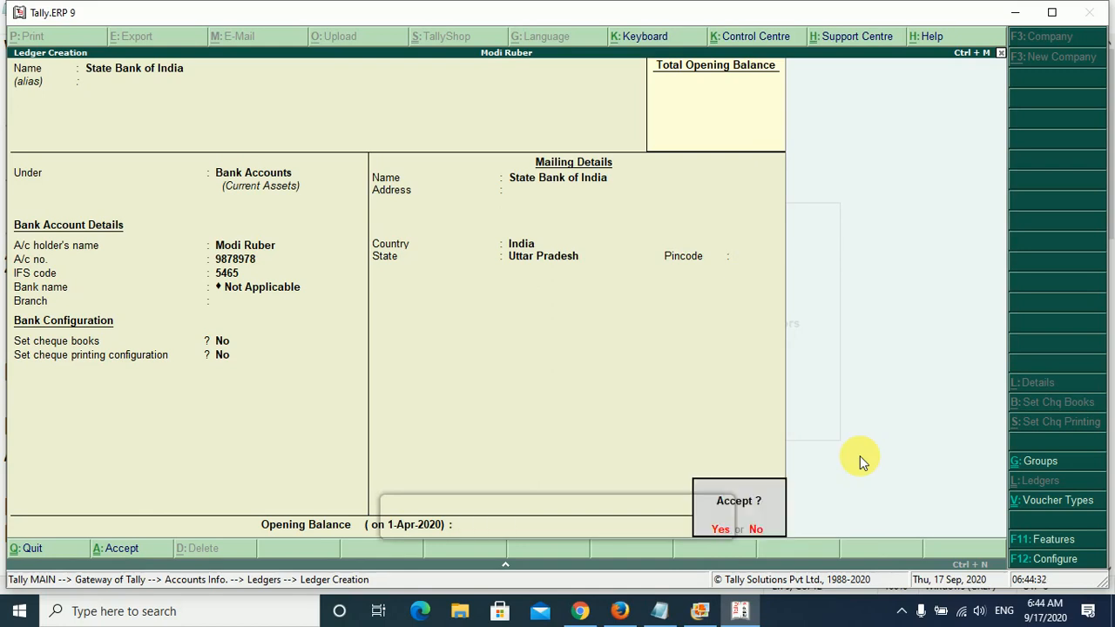
key(Return)
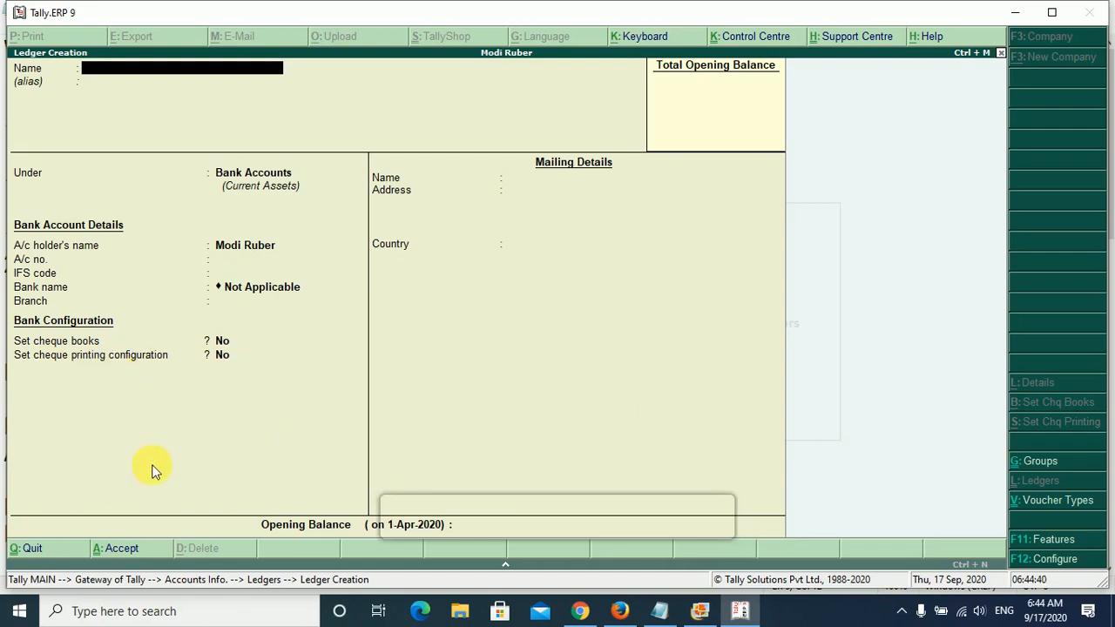
- Leave ledger creation and open a new Sales accounting voucher
key(Escape)
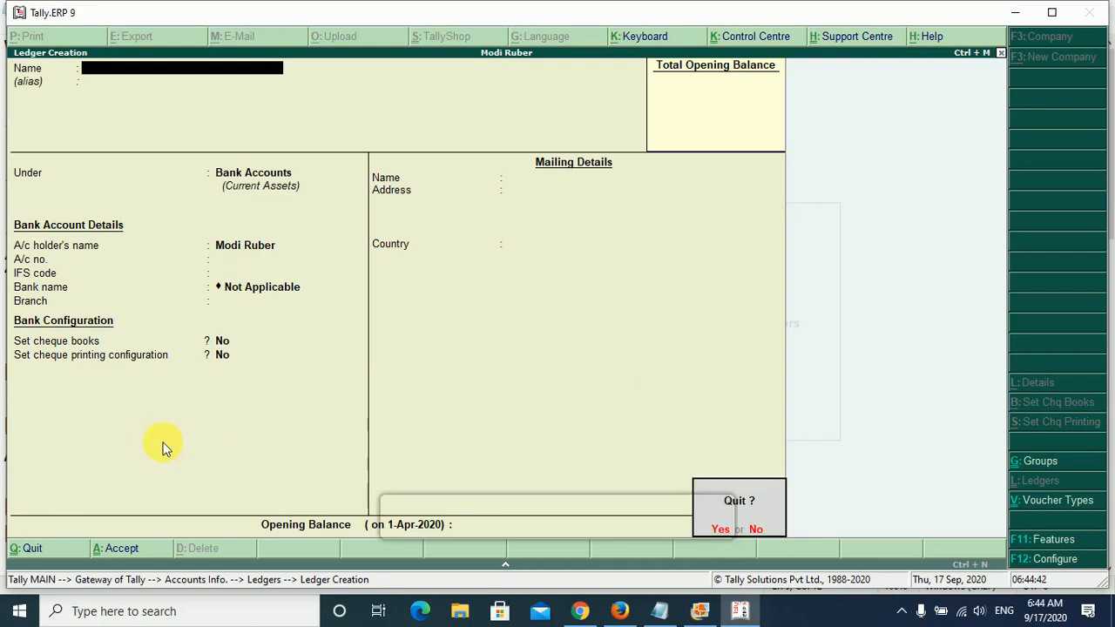
key(y)
key(Escape)
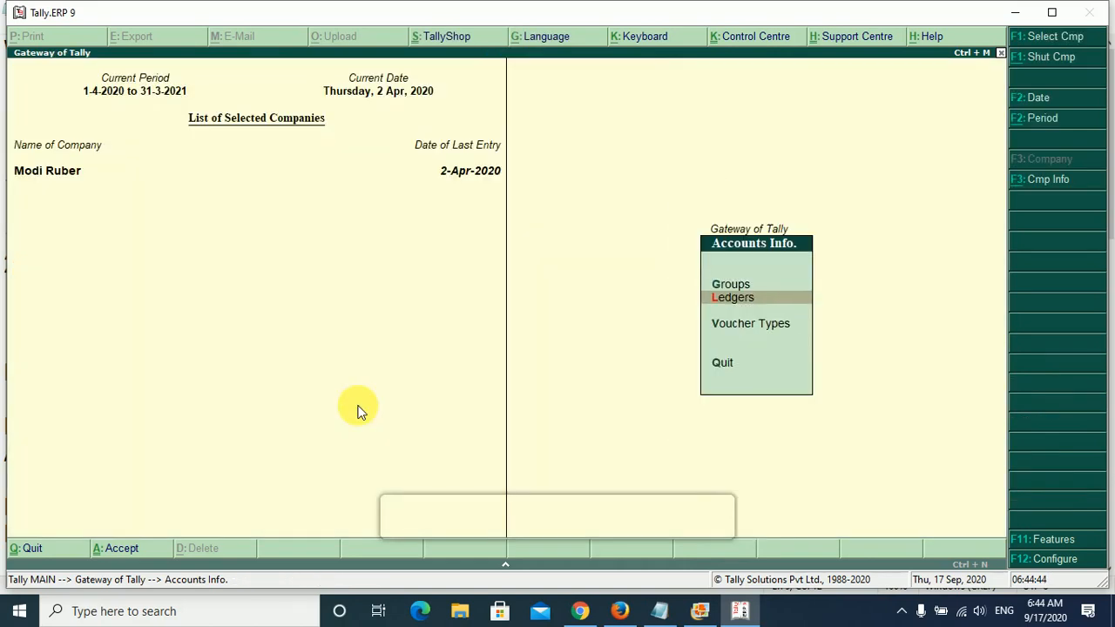
key(Escape)
key(Down)
key(Down)
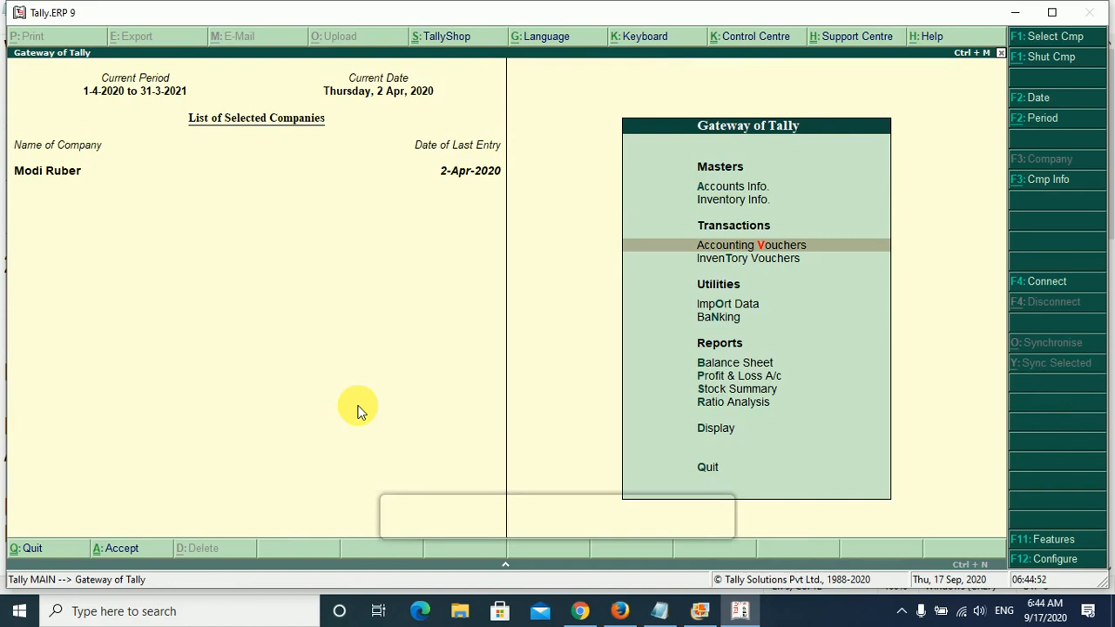
key(Return)
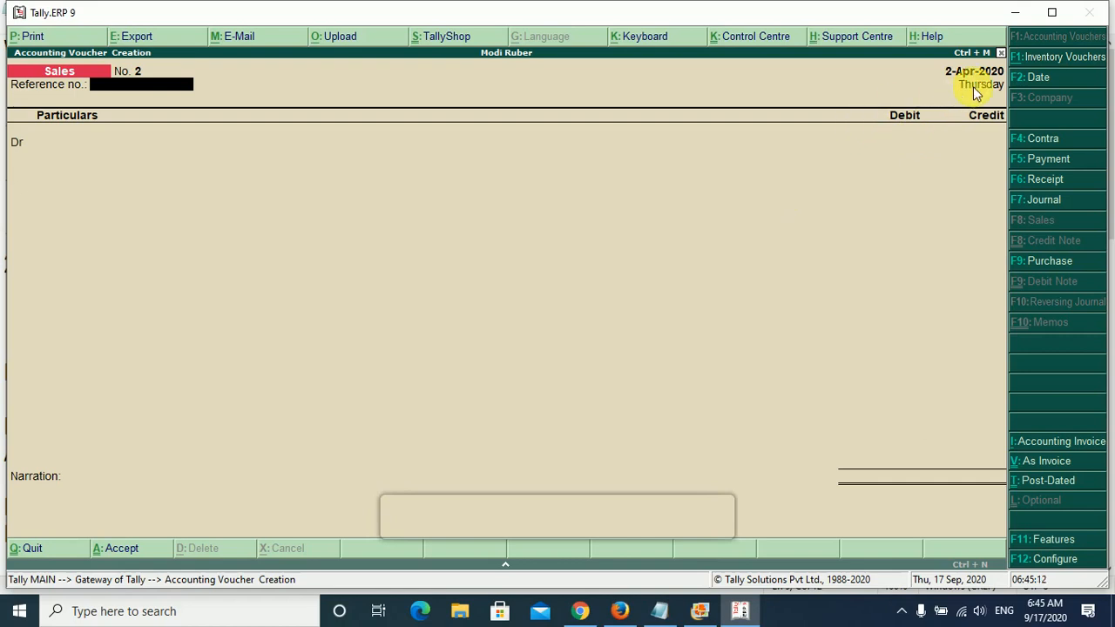
- Set the sales voucher's date to 1-Apr-2020 and its reference number to 56465
key(F2)
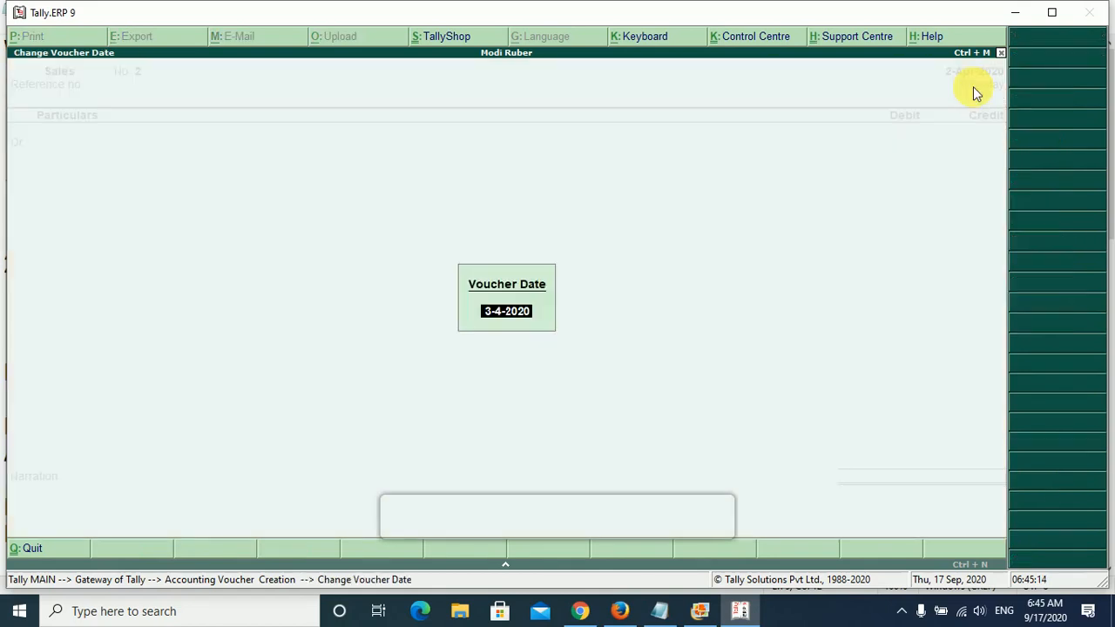
text(1)
key(Return)
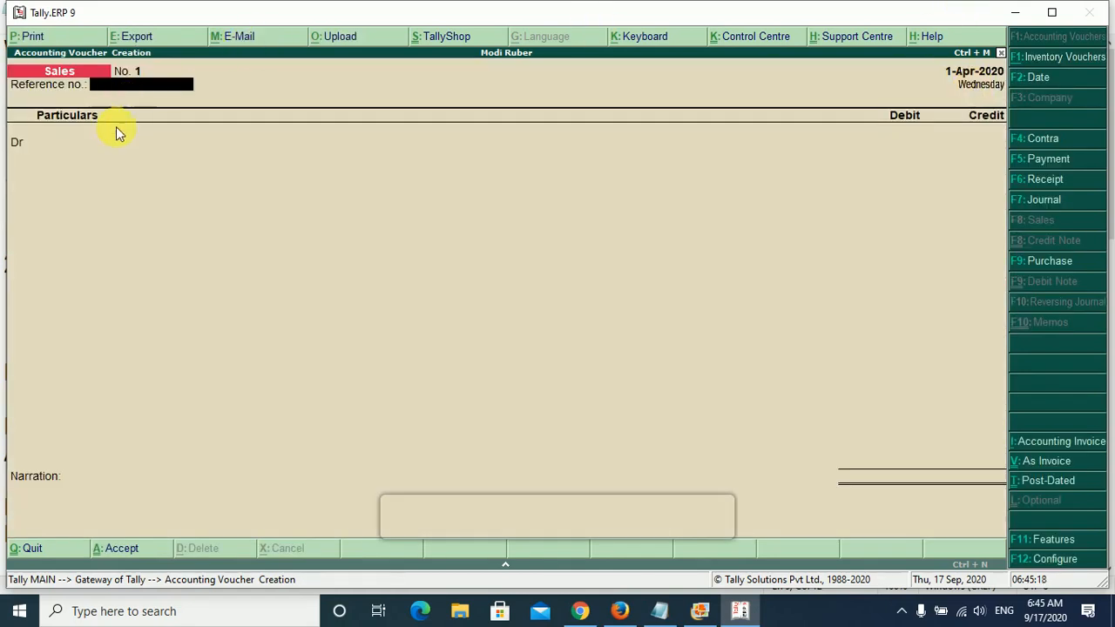
text(56465)
key(Return)
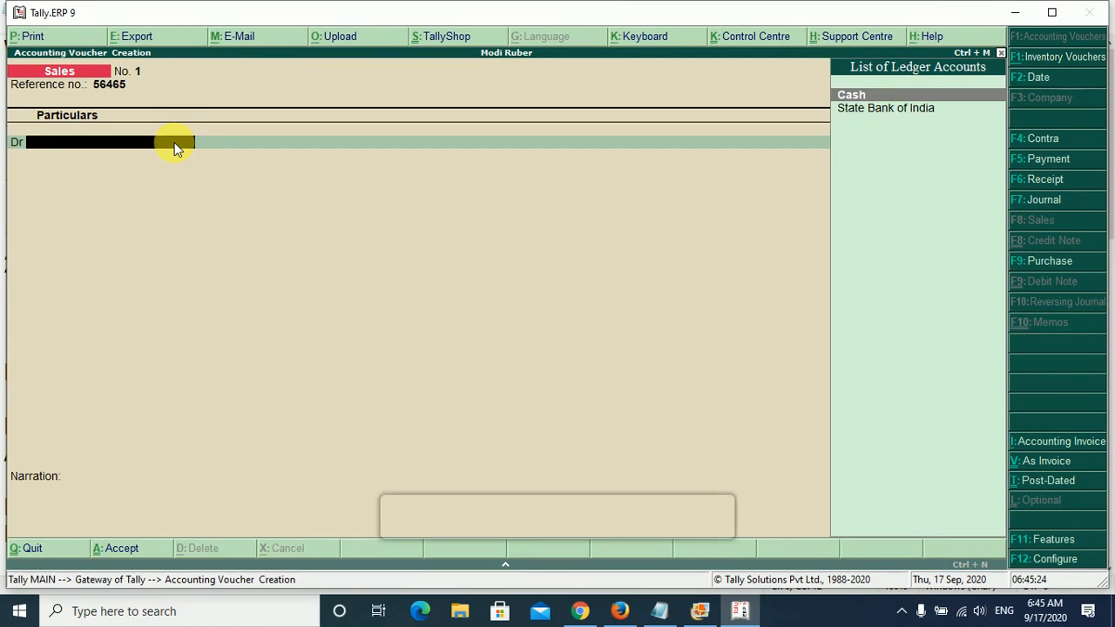
- Choose State Bank of India as the sales voucher's debit ledger and accept its buyer's details with state Uttar Pradesh
key(Down)
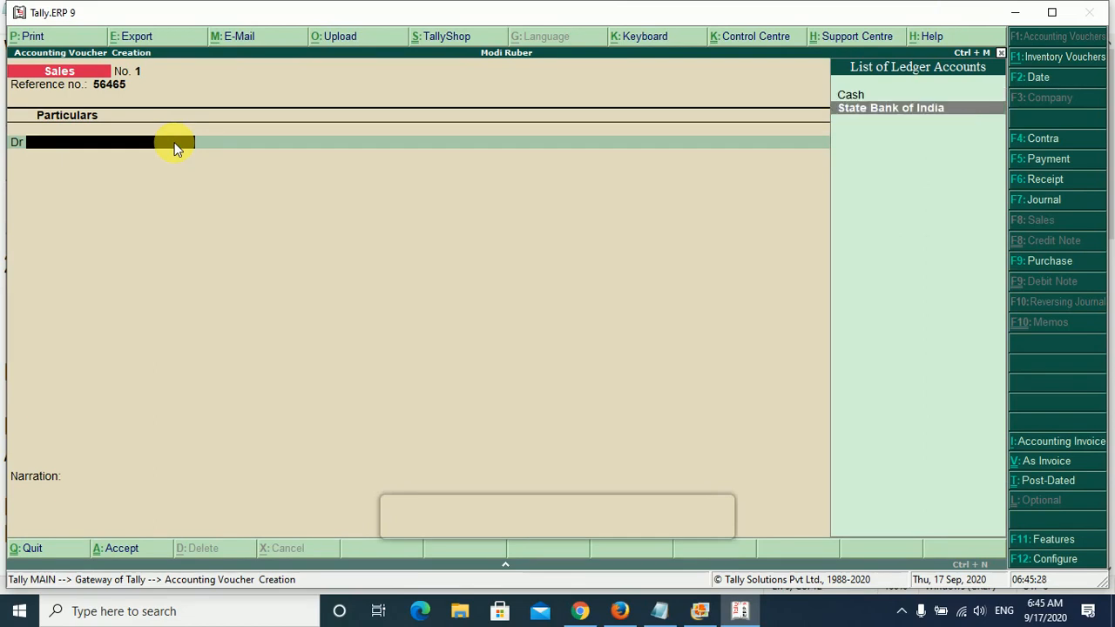
key(Return)
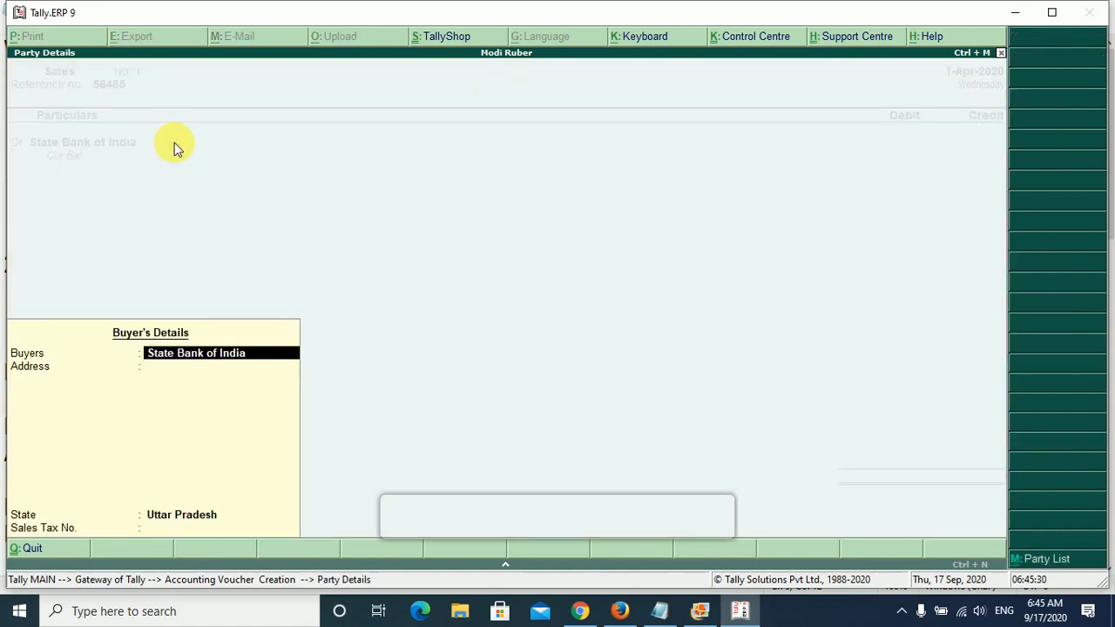
key(Return)
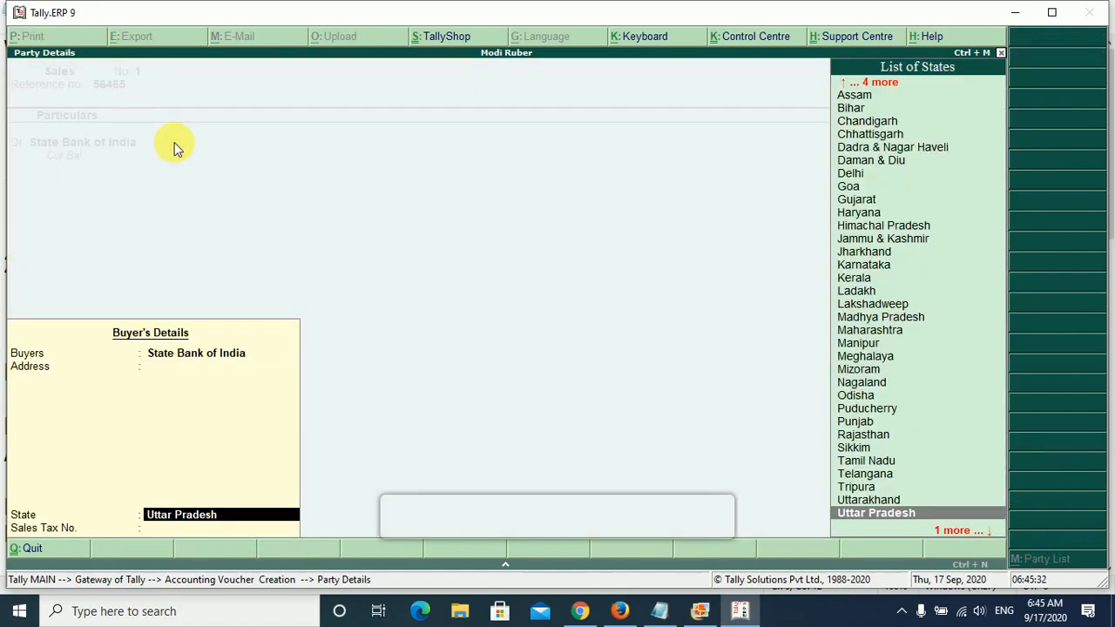
key(Return)
key(Return)
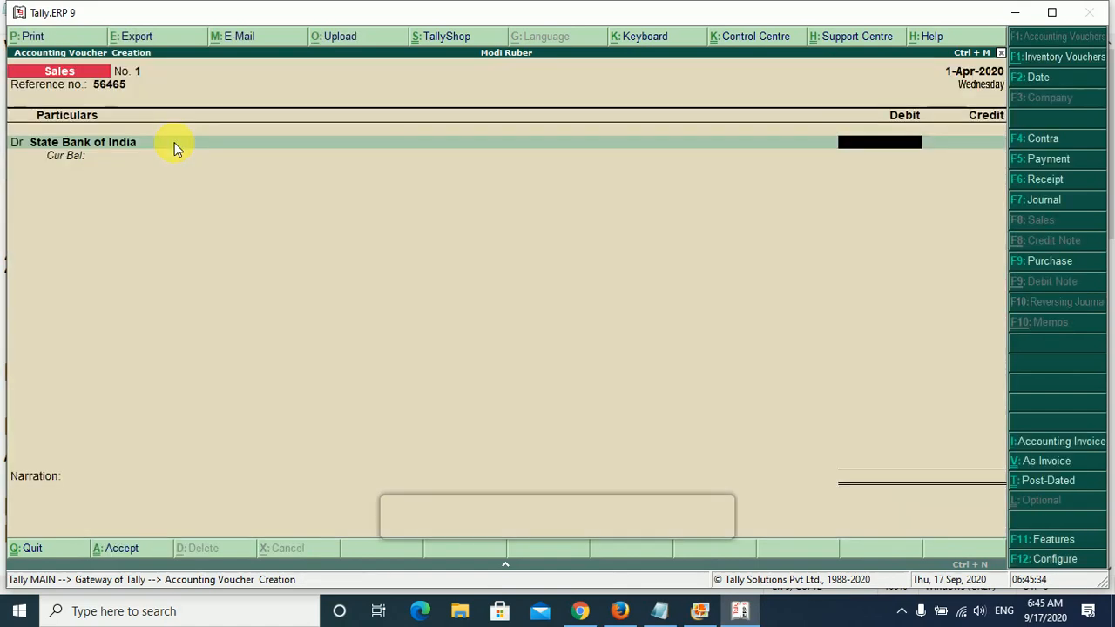
- Check the cheque sale amount in the notes and enter 1000 as the State Bank of India debit
click(659, 611)
click(664, 611)
text(1000)
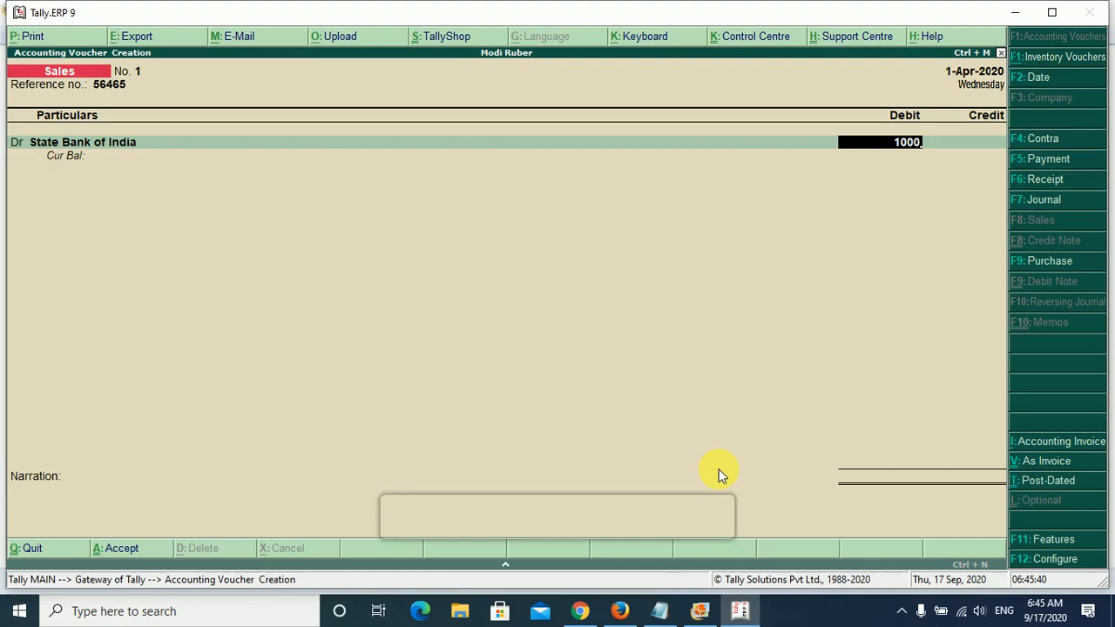
key(Return)
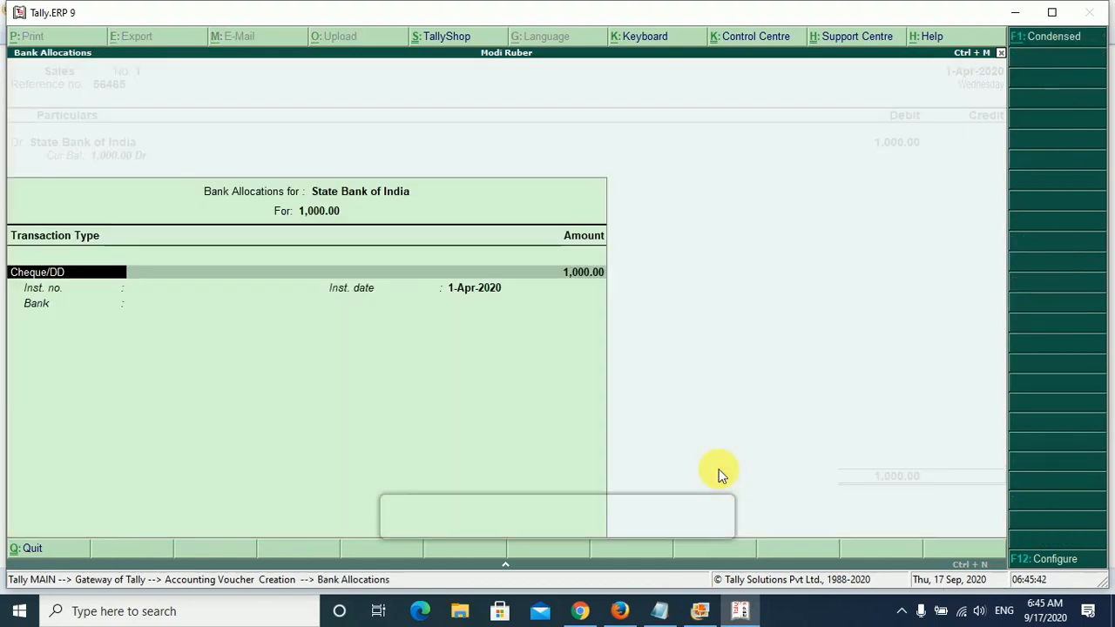
- Allocate the full bank amount as Cheque/DD with instrument date 1-Apr-2020, leaving the instrument number and bank empty
key(Return)
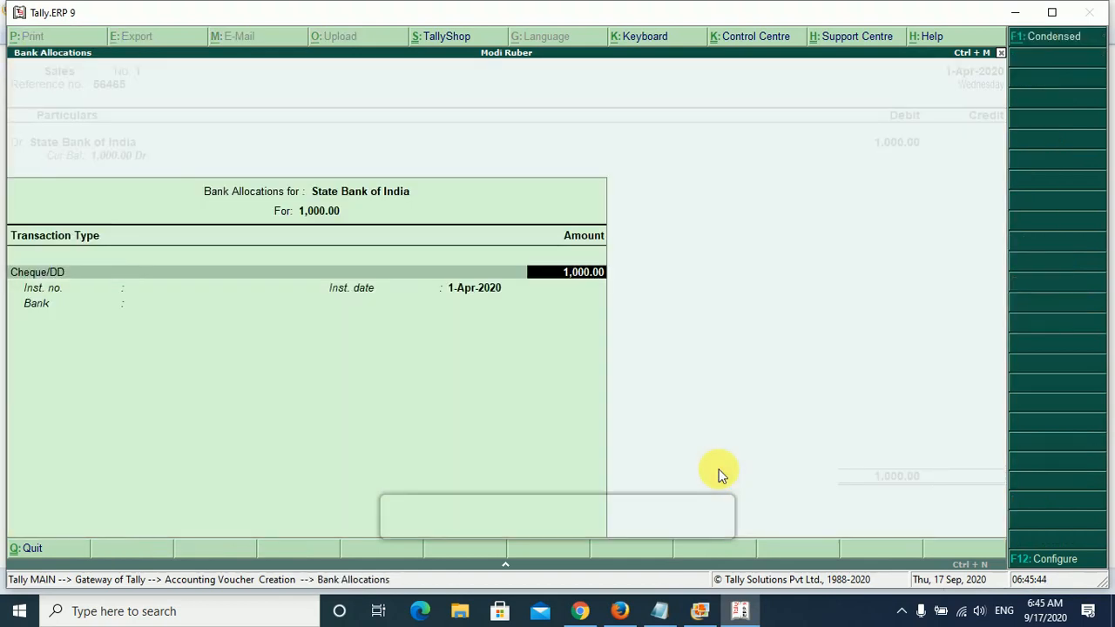
key(Return)
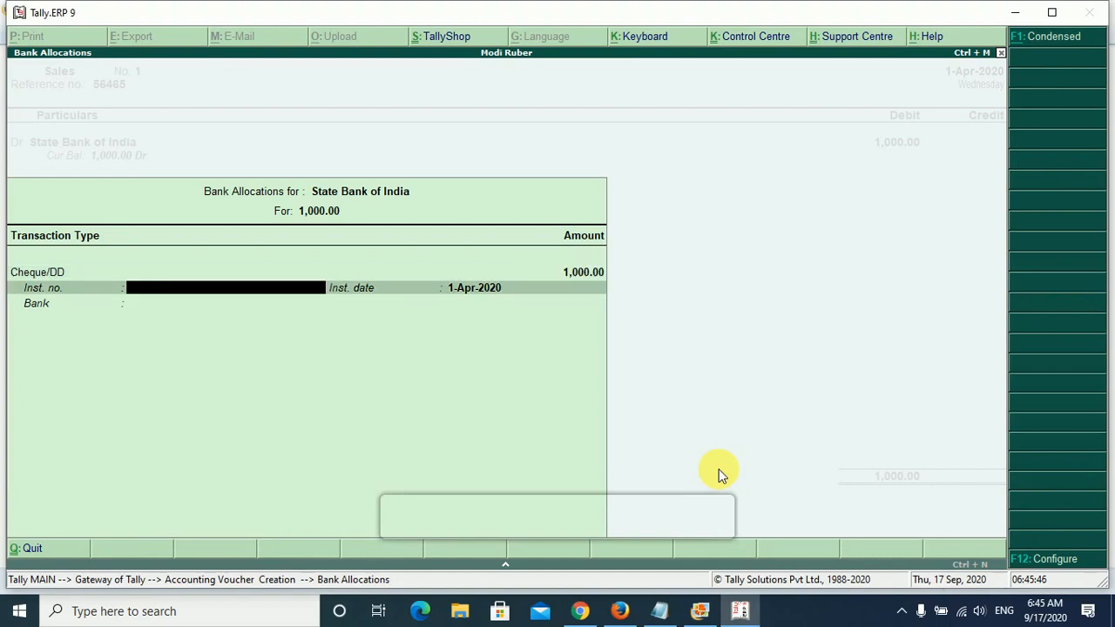
key(Return)
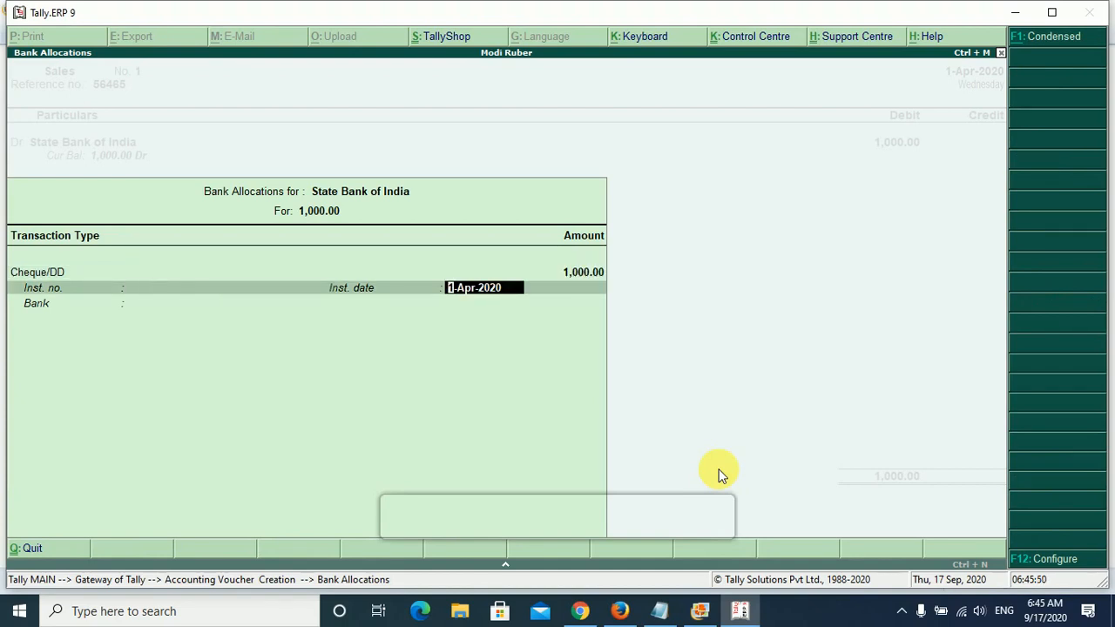
key(Return)
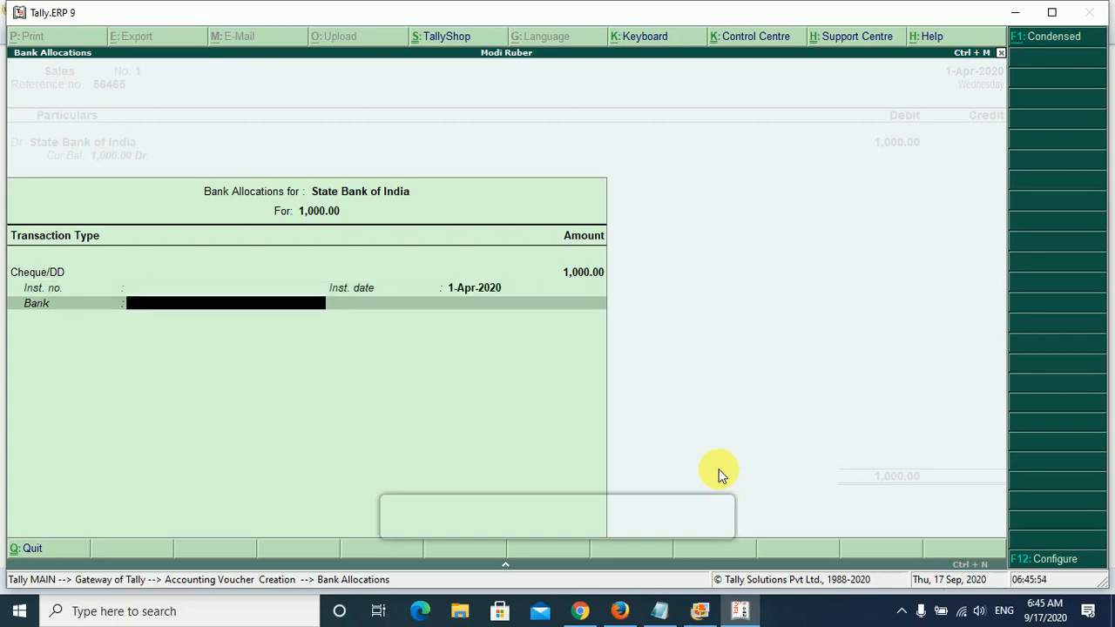
key(Return)
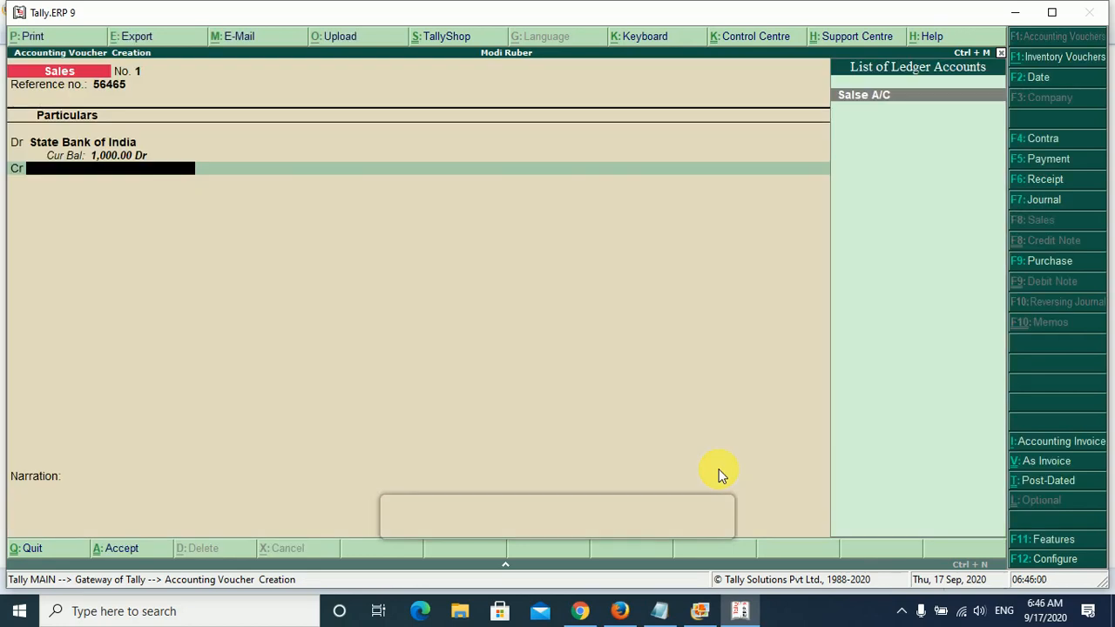
- Credit Salse A/C with 1,000.00 in the sales voucher
key(Return)
key(Escape)
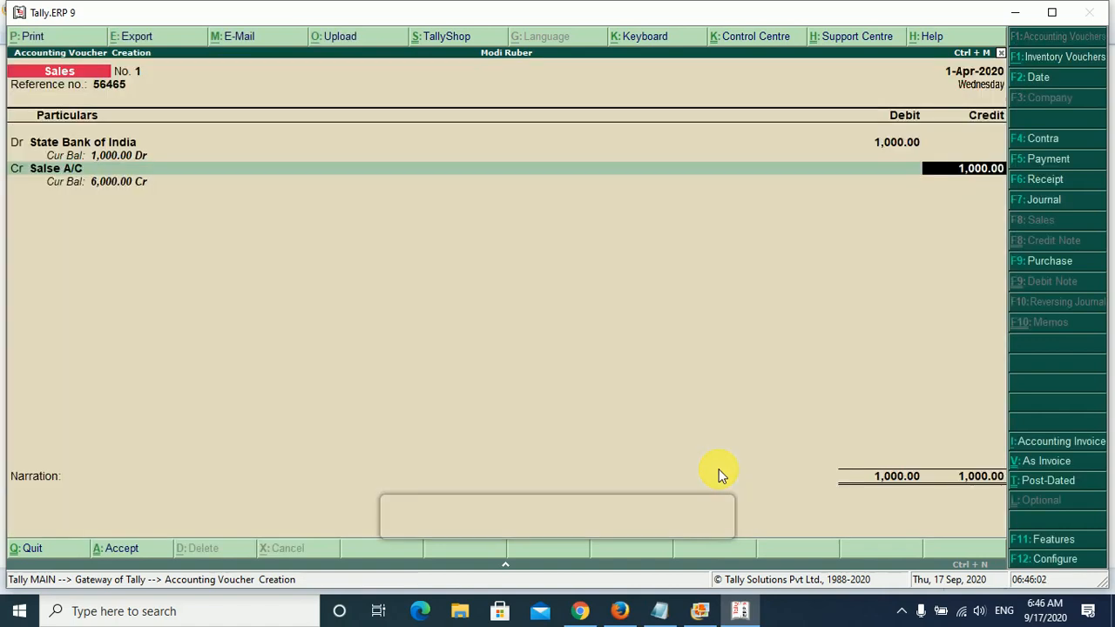
key(Return)
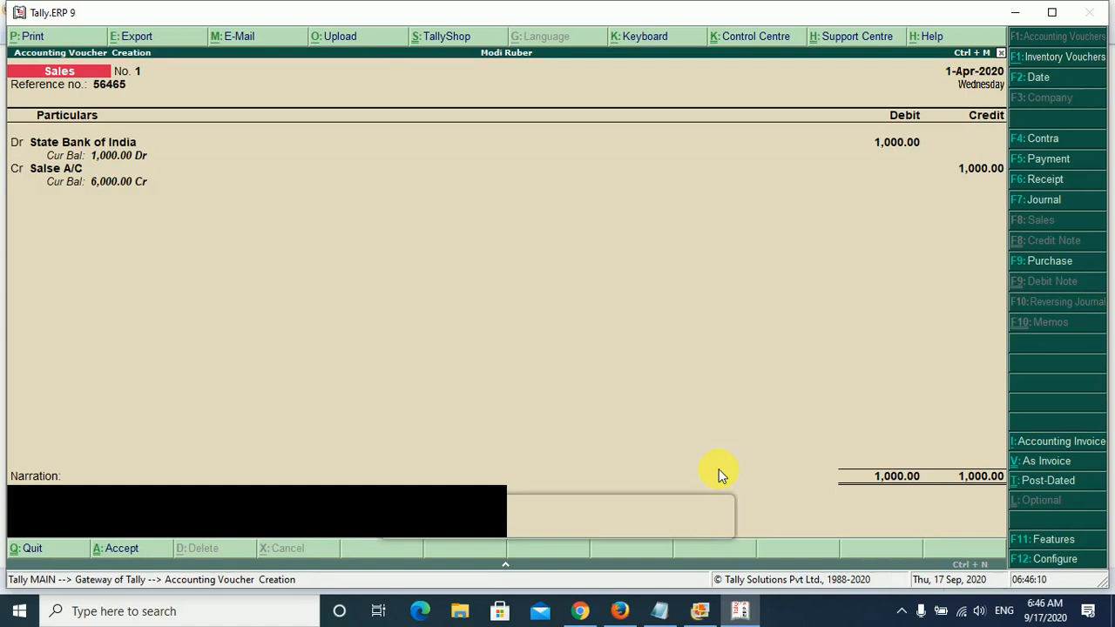
- Add the narration "Salse A/C Credit 1000", save the sales voucher and leave voucher entry
text(Salse A/C Credit 1000)
key(Return)
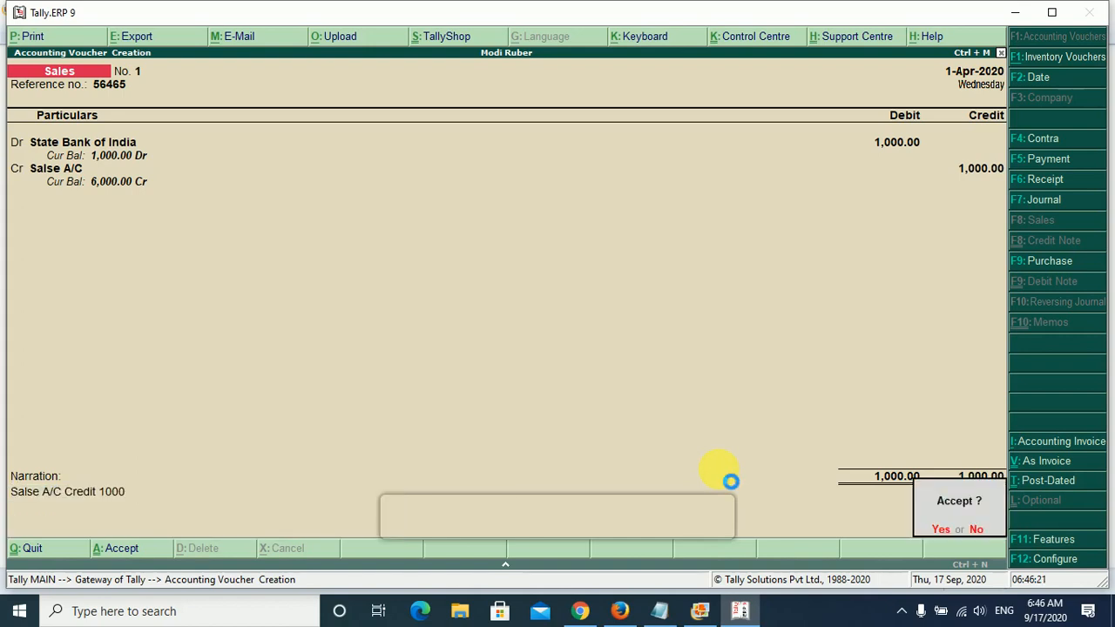
key(Return)
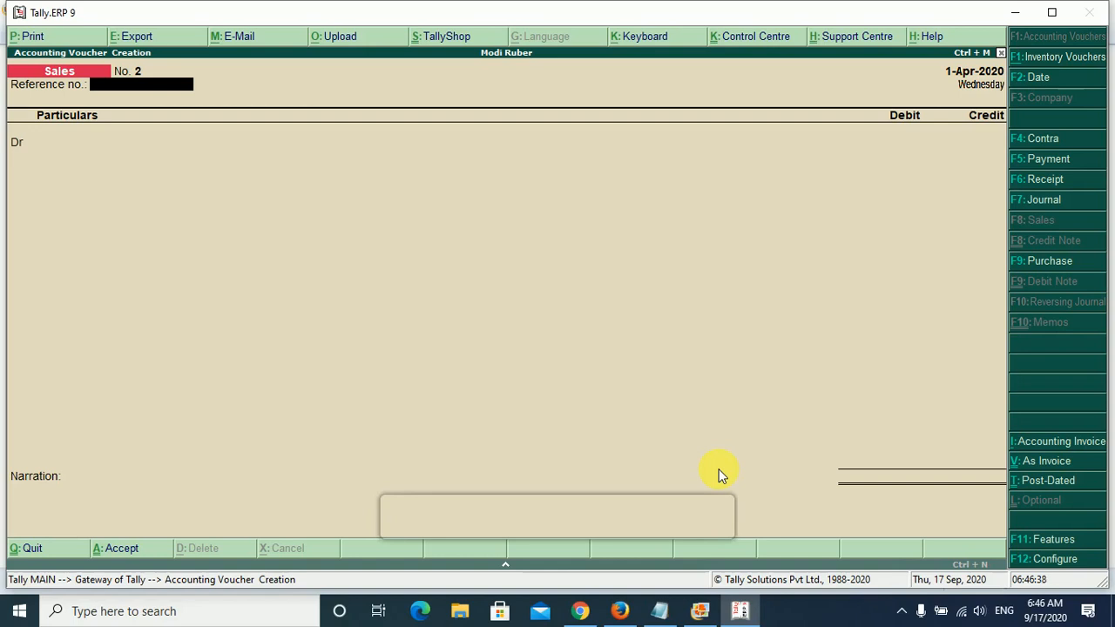
key(Escape)
key(y)
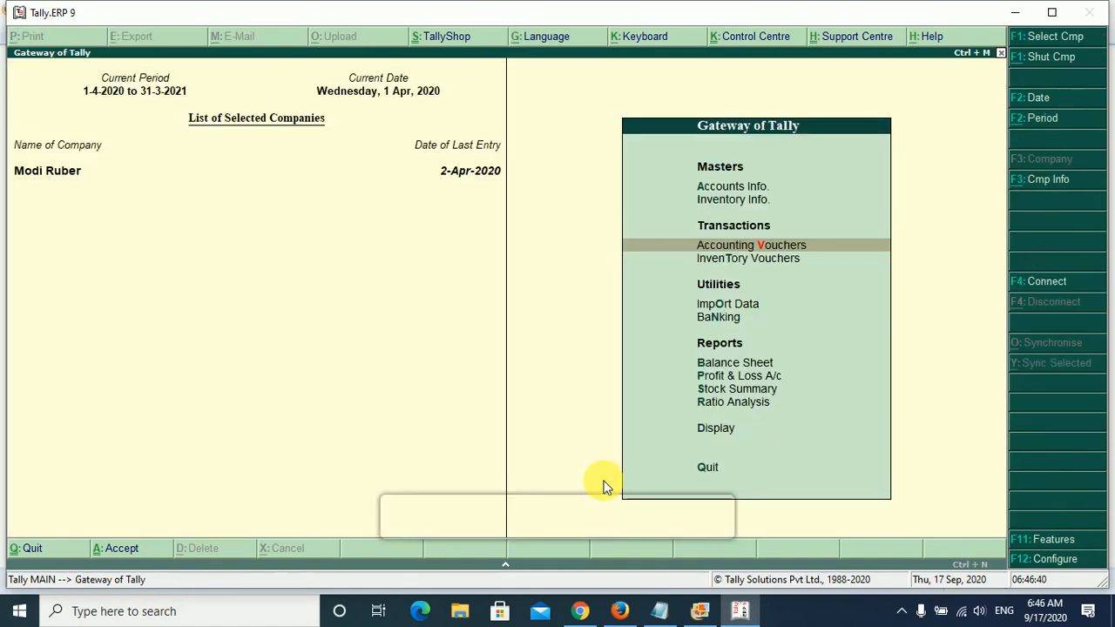
- Switch to the Notepad notes and review Points 1 to 4 on debiting and crediting cash sales entries
click(663, 610)
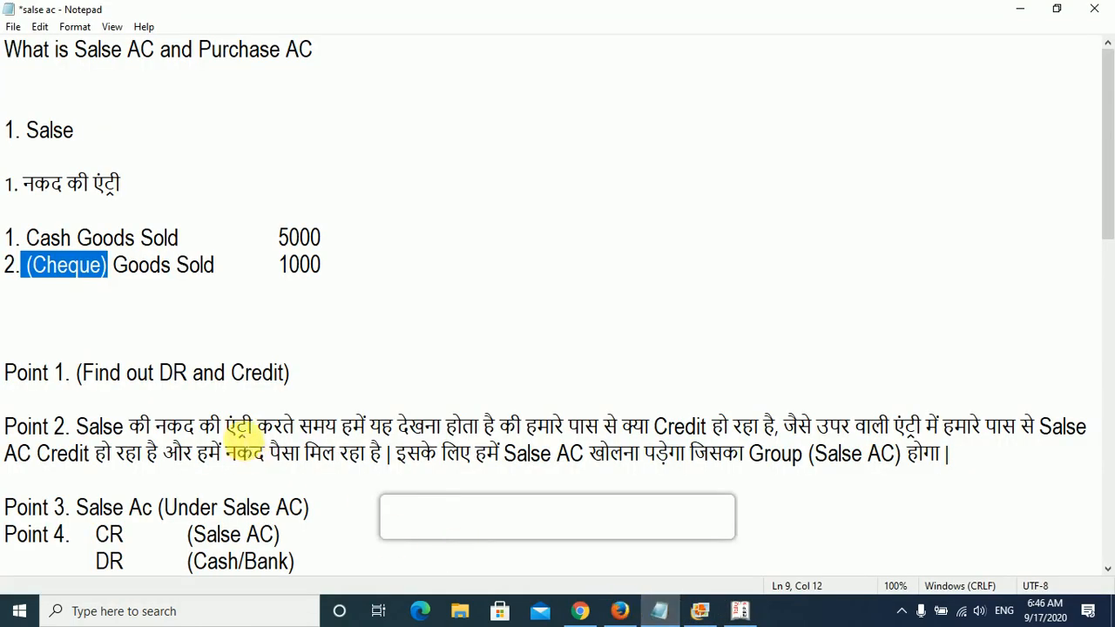
scroll(209, 353, down, 2)
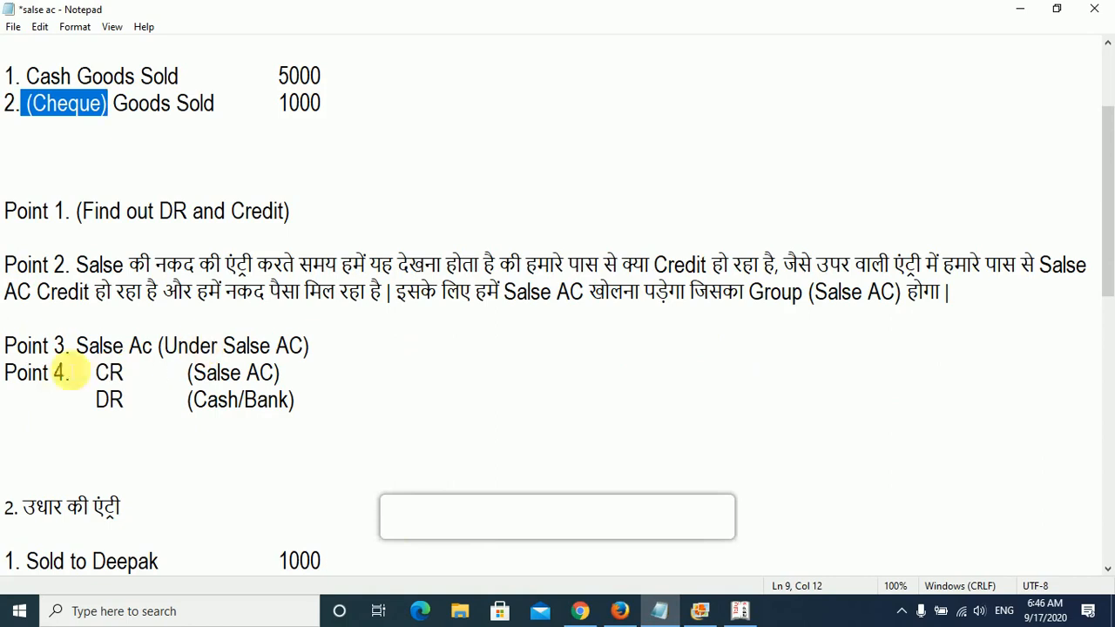
click(7, 346)
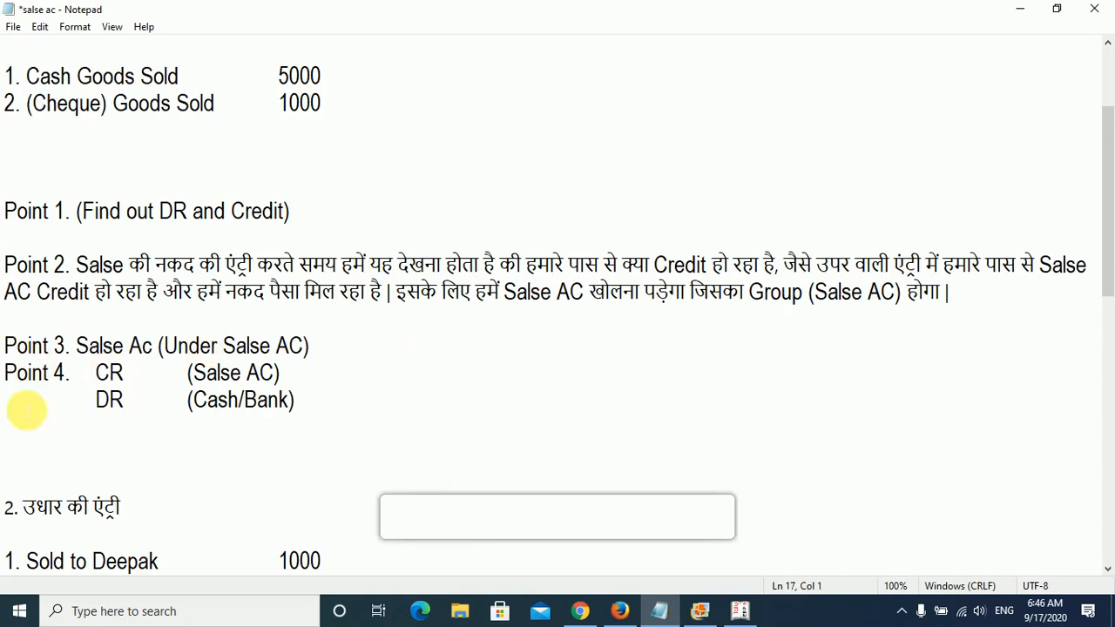
scroll(34, 435, down, 1)
scroll(81, 475, up, 2)
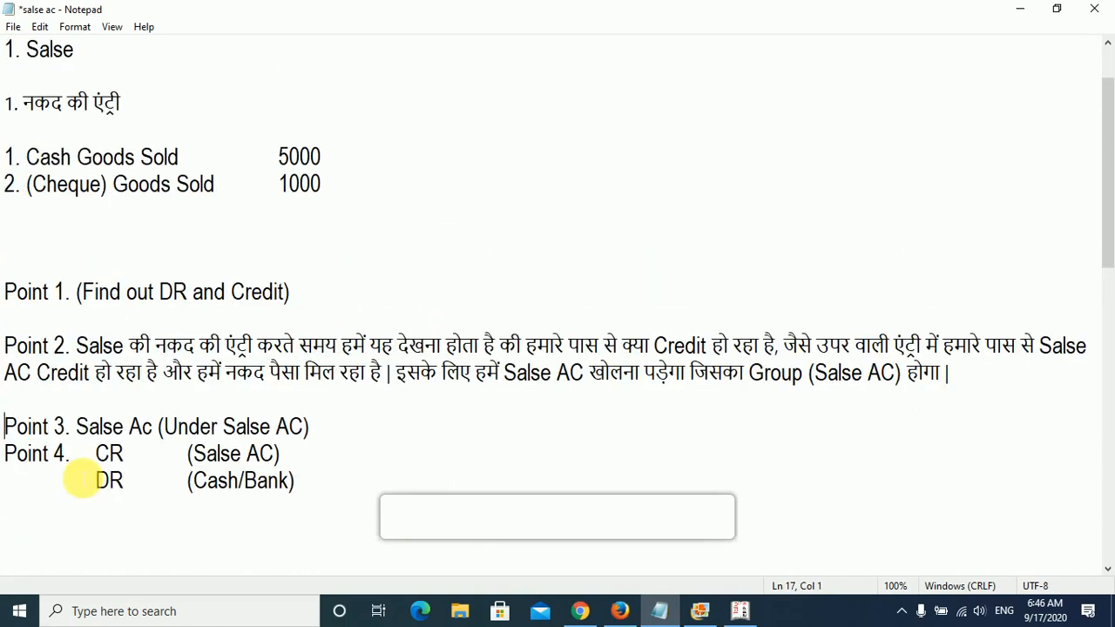
drag(6, 292, 70, 293)
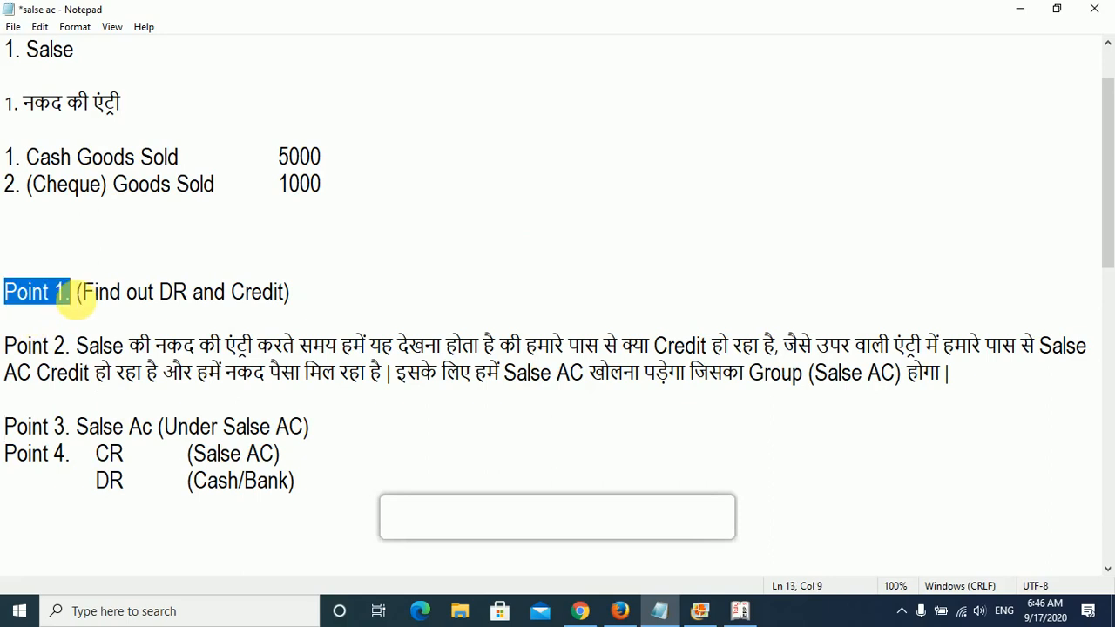
drag(297, 296, 83, 292)
drag(7, 346, 206, 345)
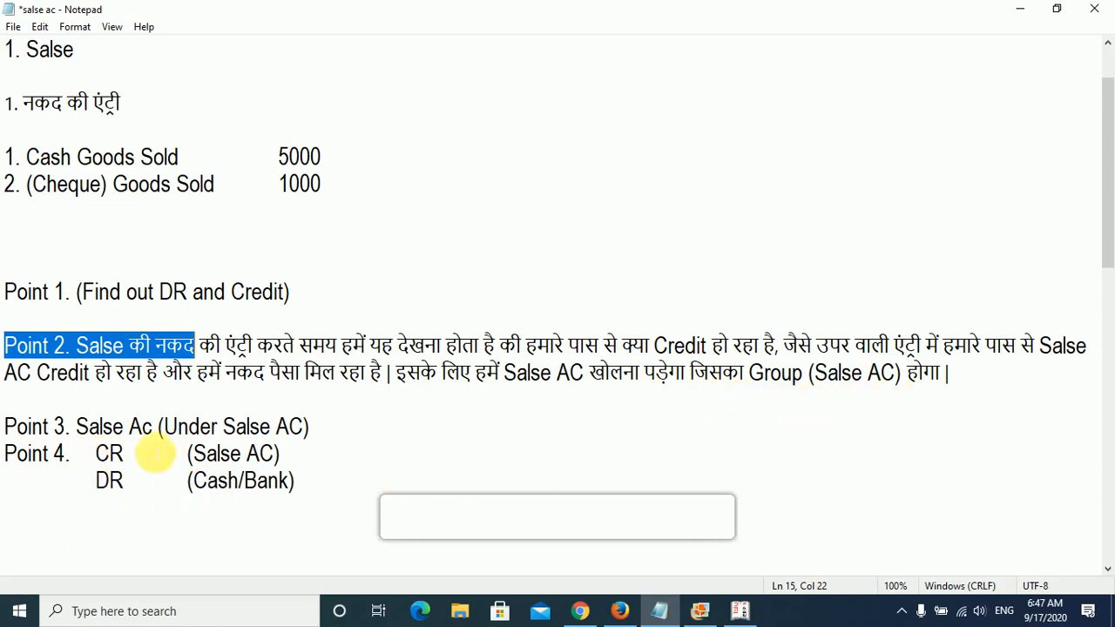
drag(349, 429, 5, 426)
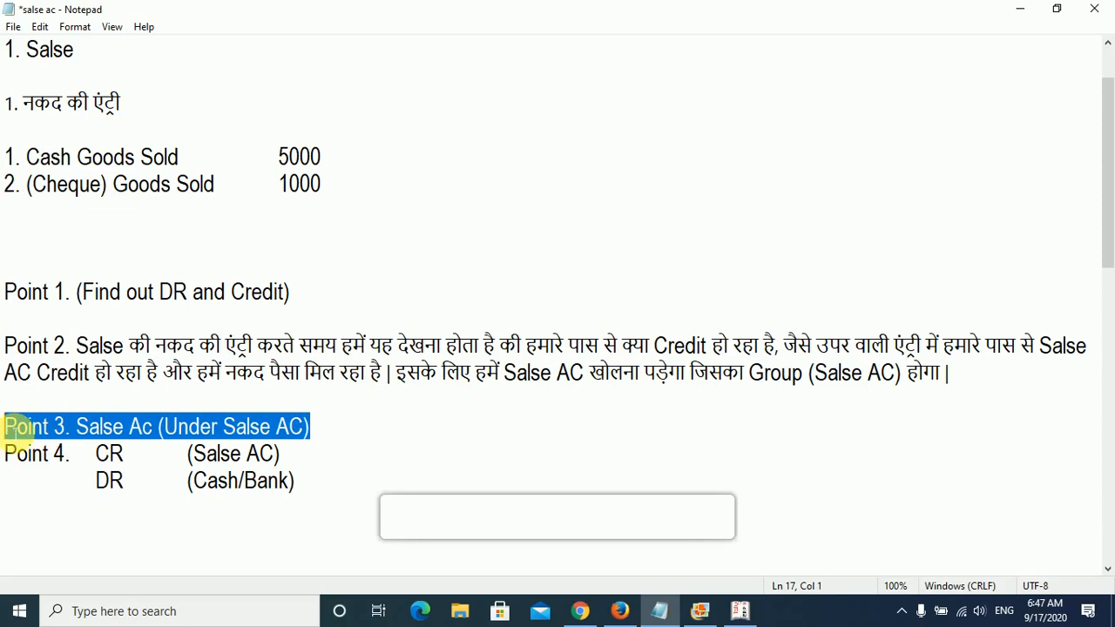
drag(96, 453, 288, 457)
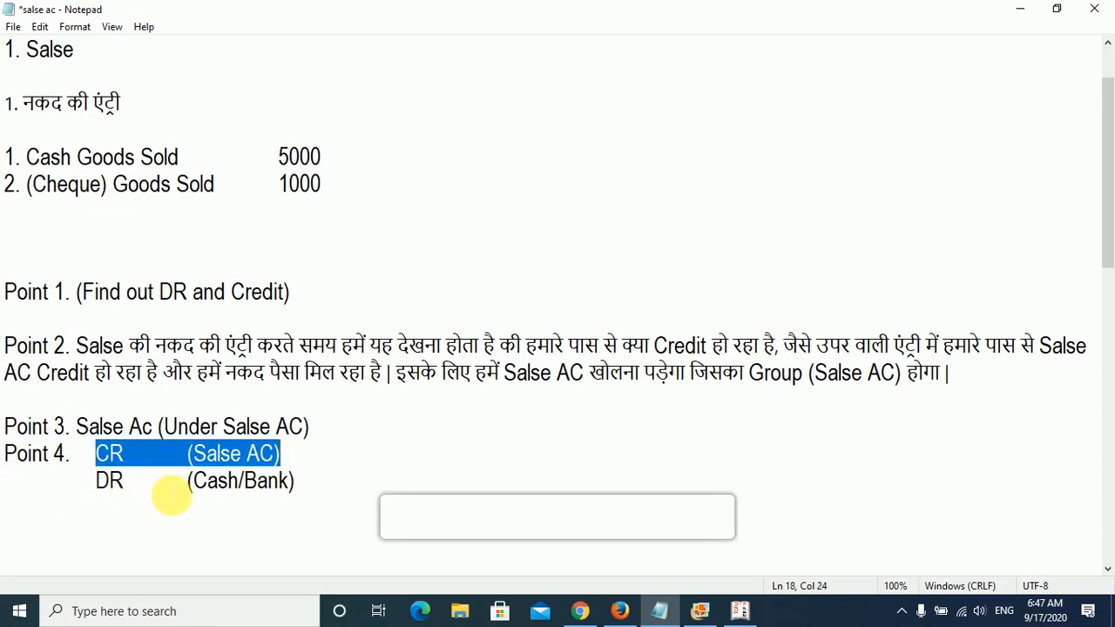
drag(176, 492, 286, 497)
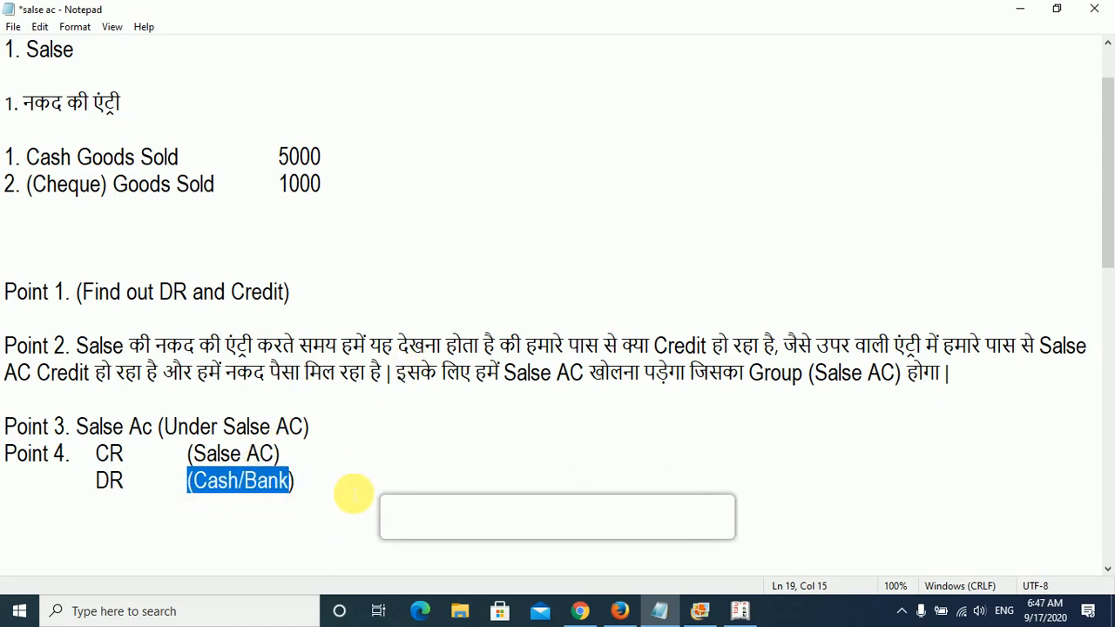
drag(353, 495, 9, 369)
- Examine the credit sales section of the notes, especially the first entry's wording, buyer and amount
scroll(91, 414, down, 4)
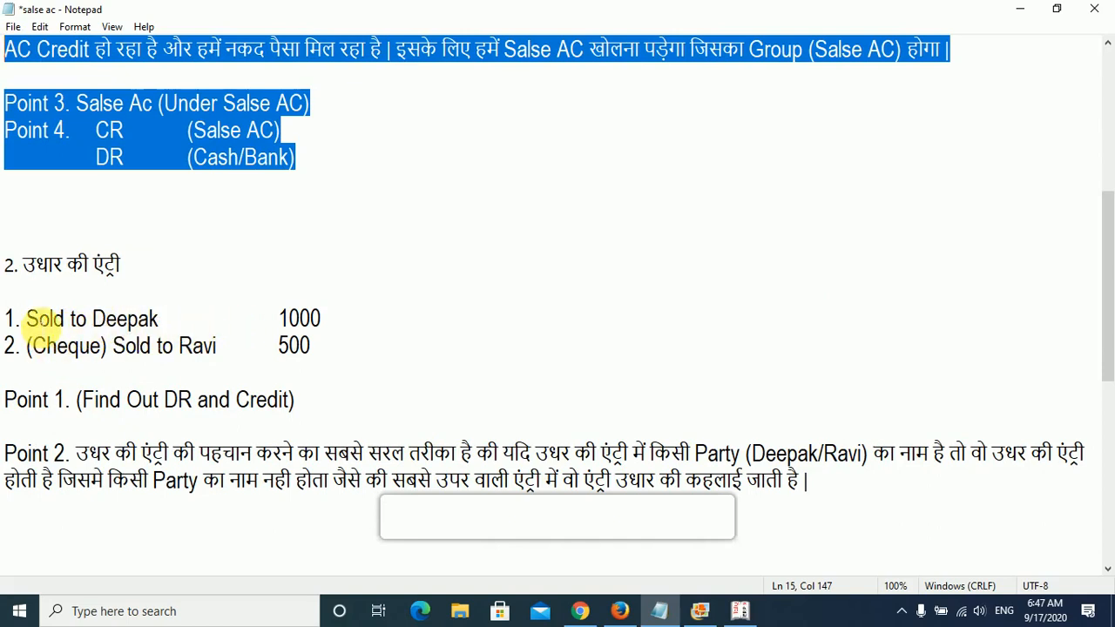
drag(28, 318, 188, 319)
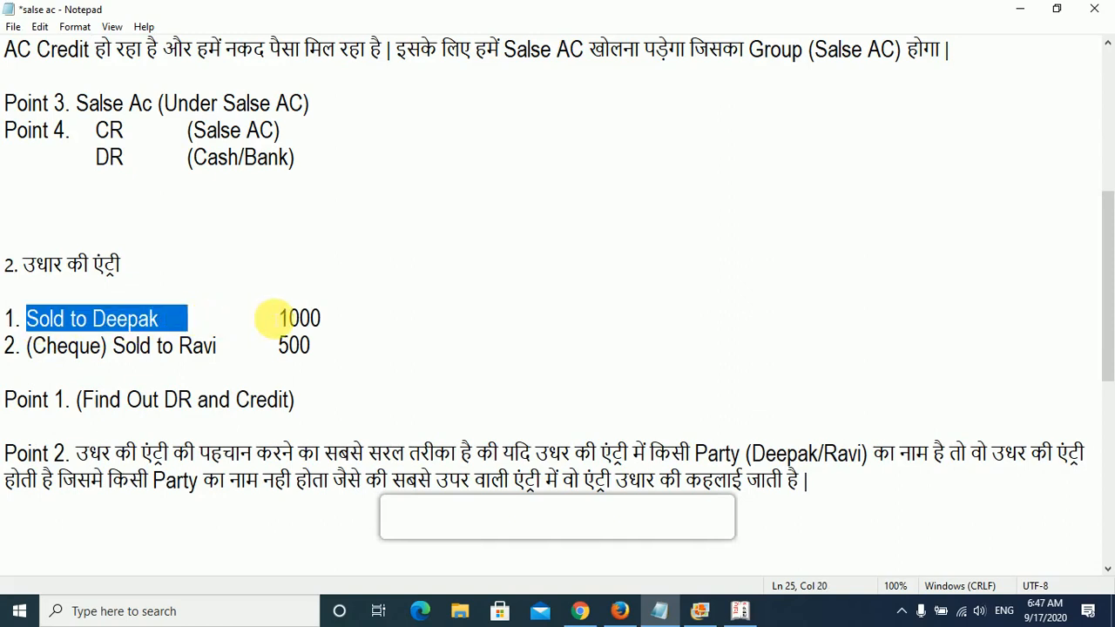
drag(354, 321, 277, 321)
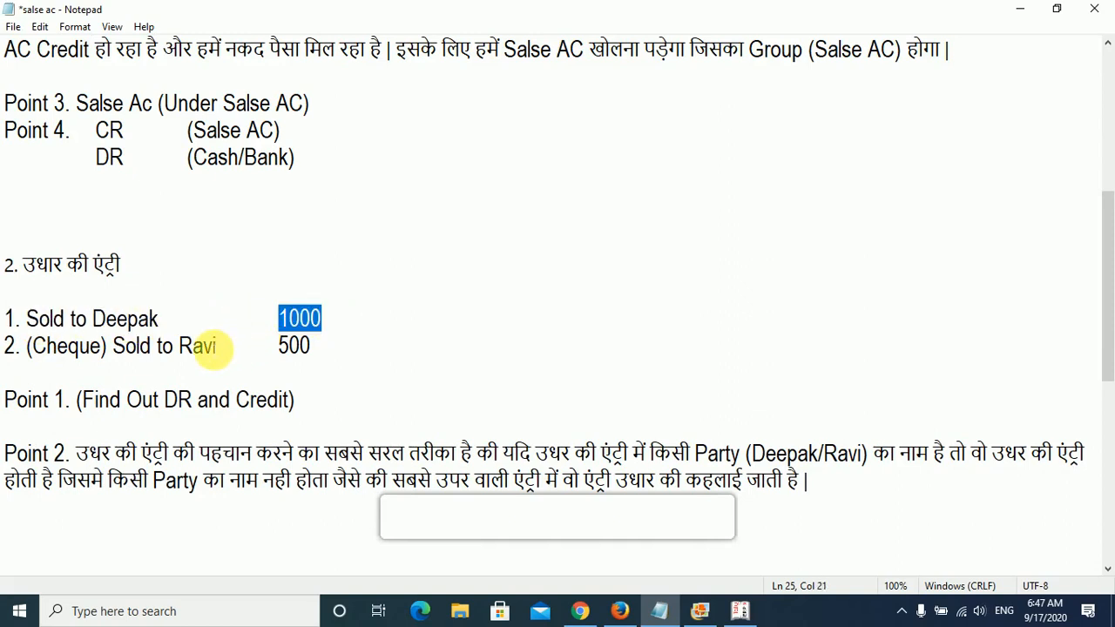
drag(70, 321, 27, 321)
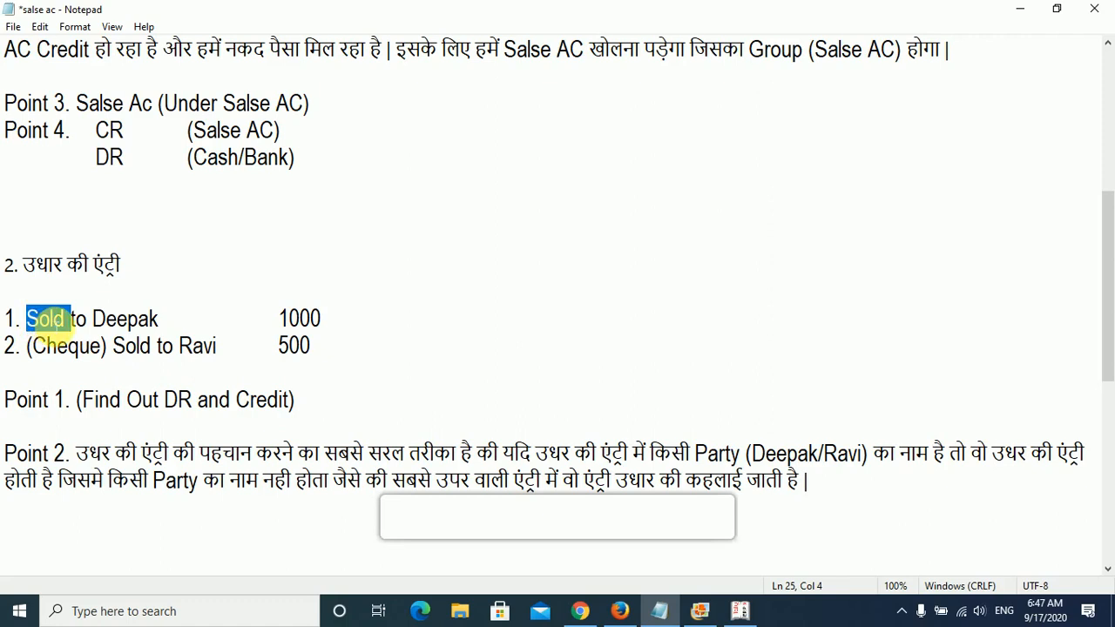
drag(92, 319, 170, 323)
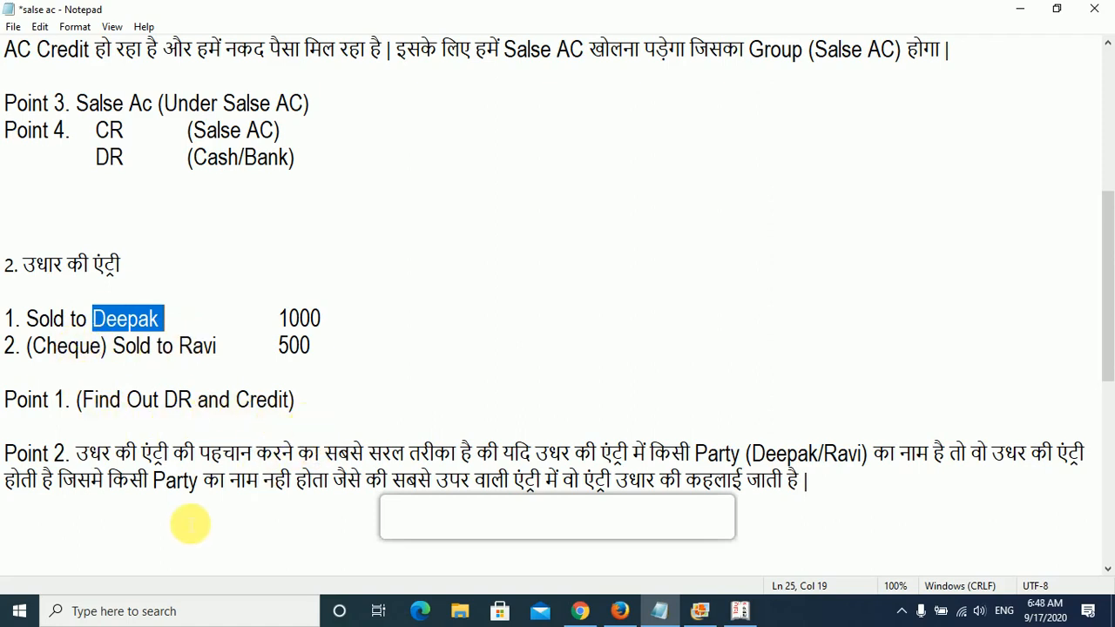
scroll(337, 428, down, 2)
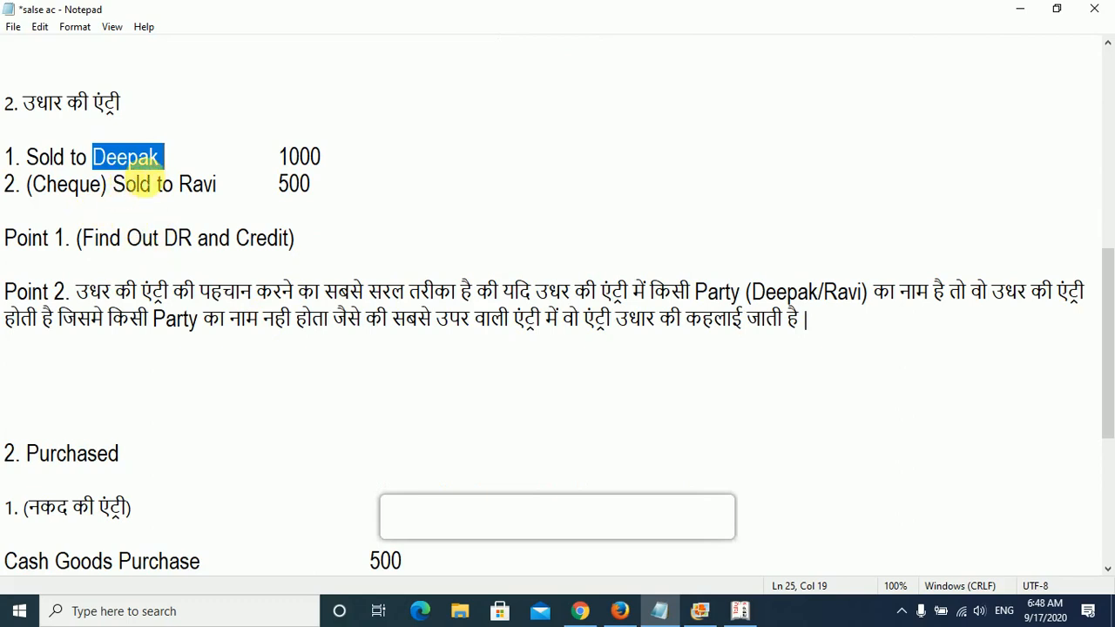
- Under Point 1, write Salse A/C as CR and the first sale's buyer as DR, and check both lines against the entry
click(330, 241)
key(Return)
key(Return)
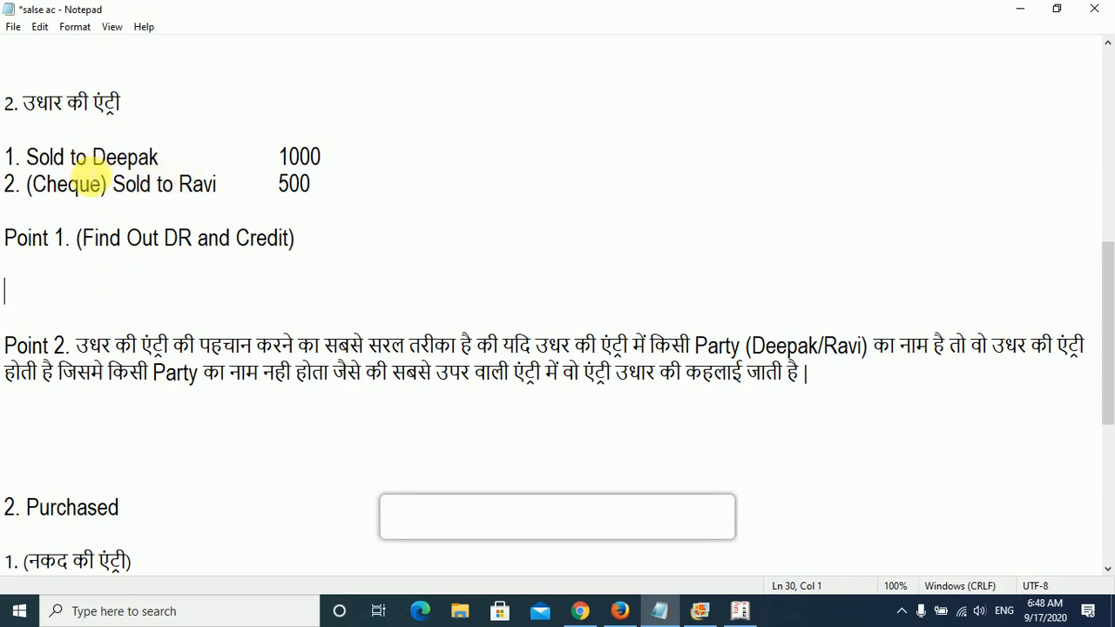
drag(92, 158, 26, 159)
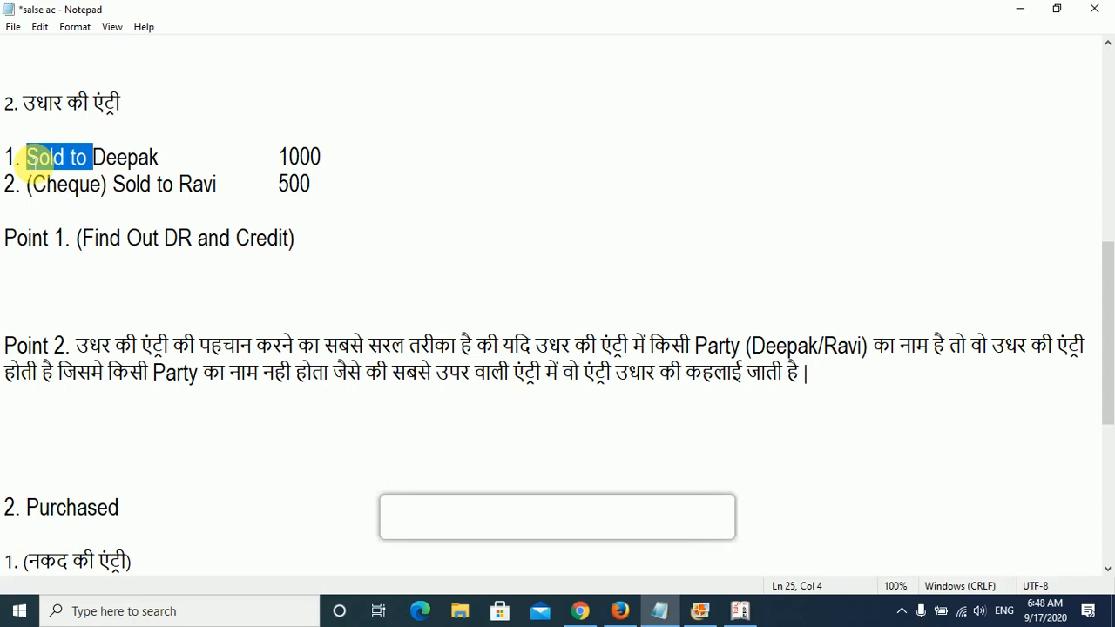
click(33, 288)
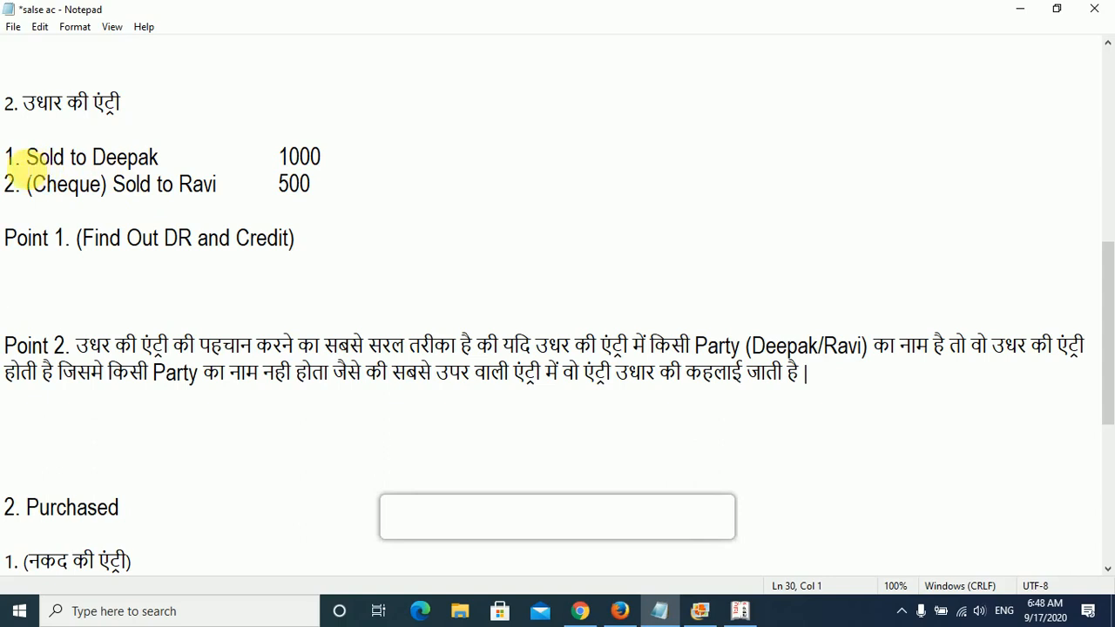
drag(93, 158, 168, 159)
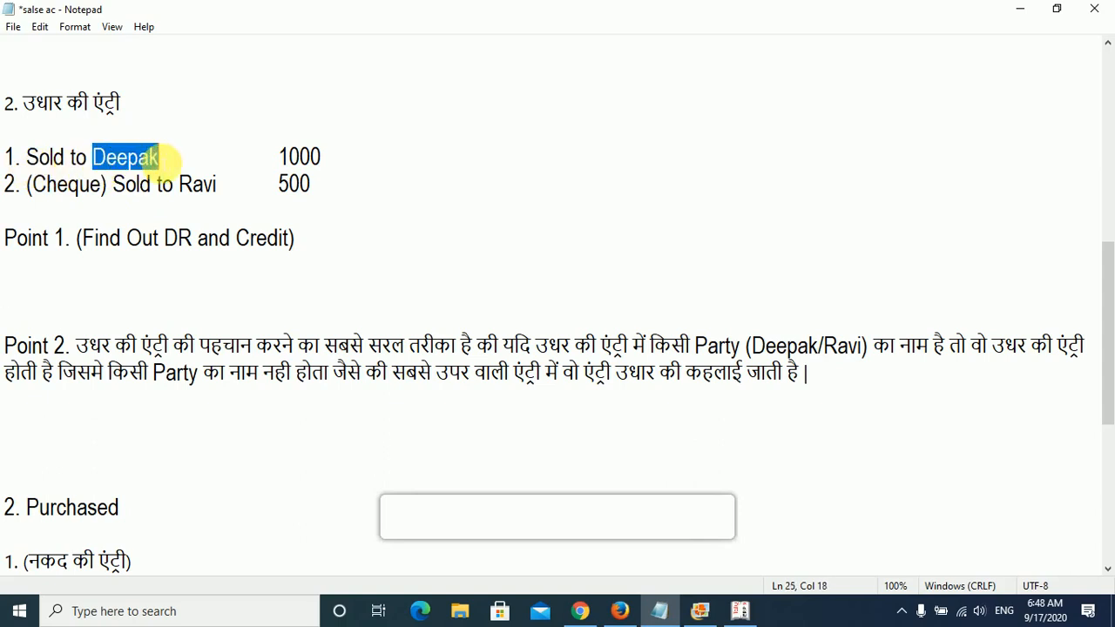
click(42, 291)
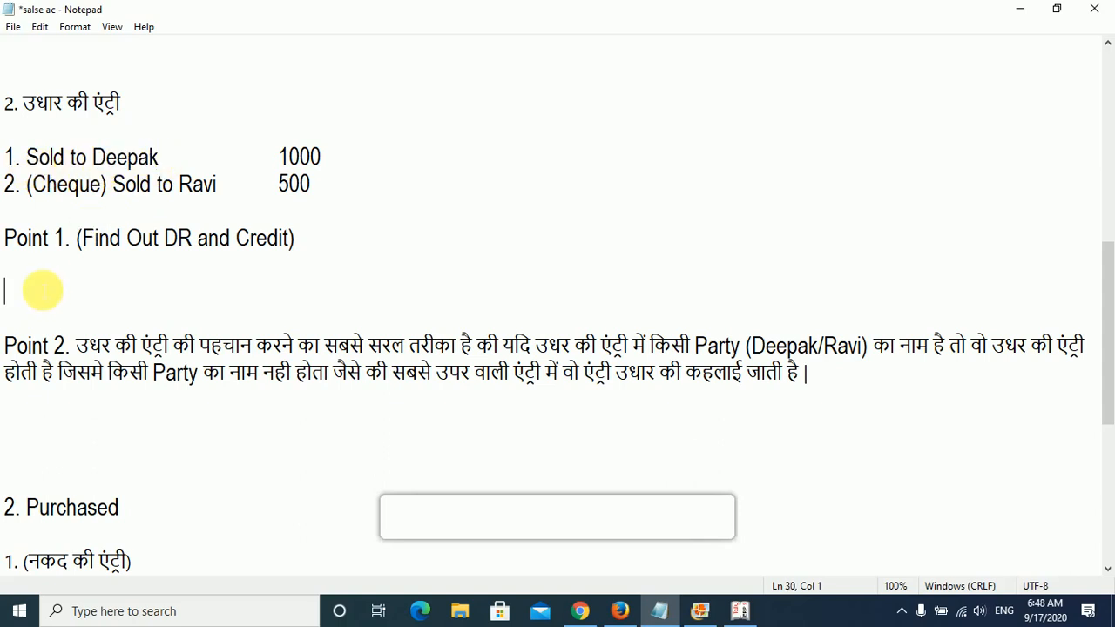
text(Salse A/C)
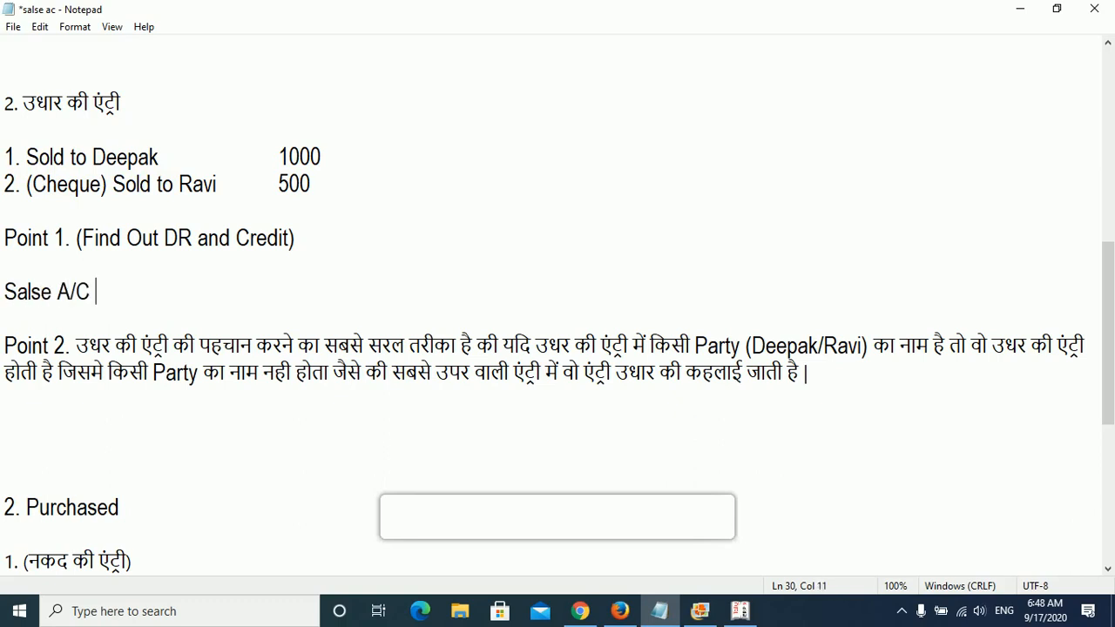
key(Return)
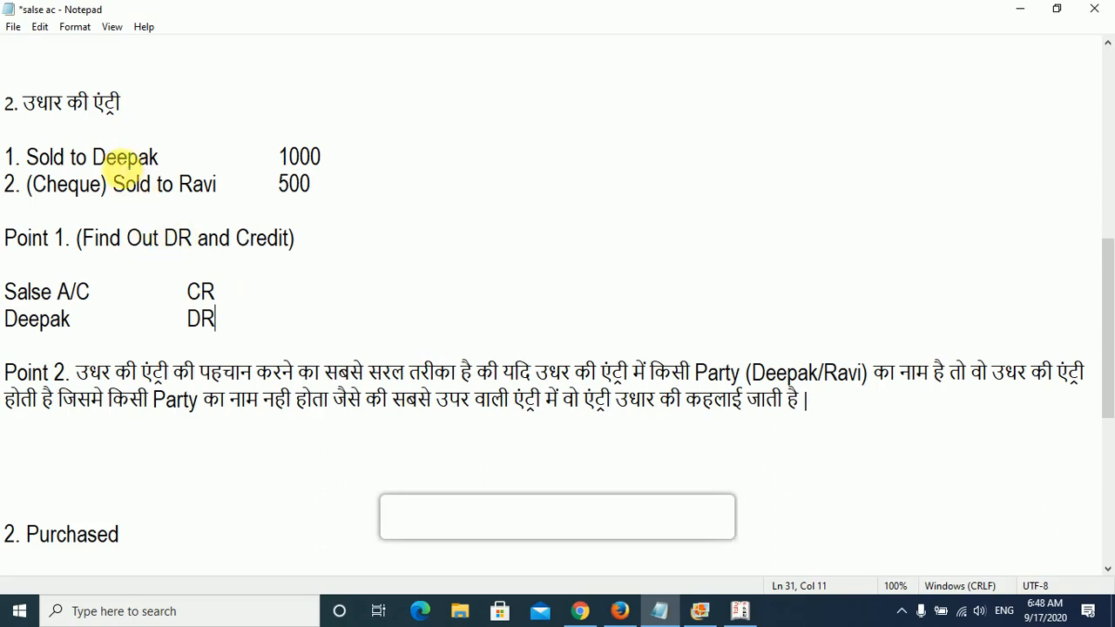
drag(96, 158, 164, 157)
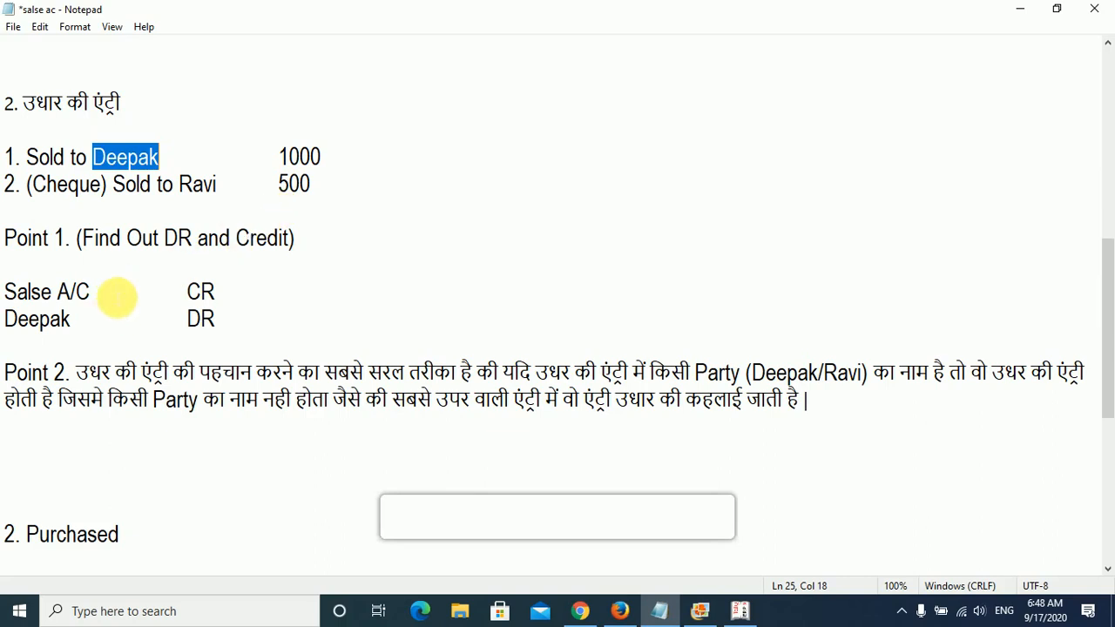
double_click(129, 159)
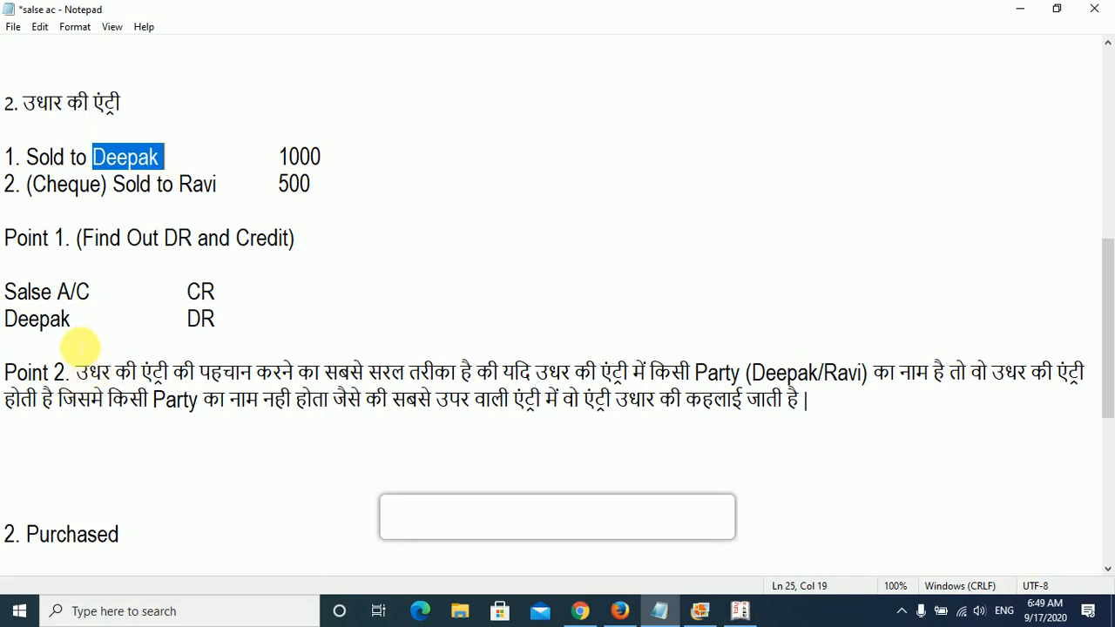
drag(97, 292, 4, 292)
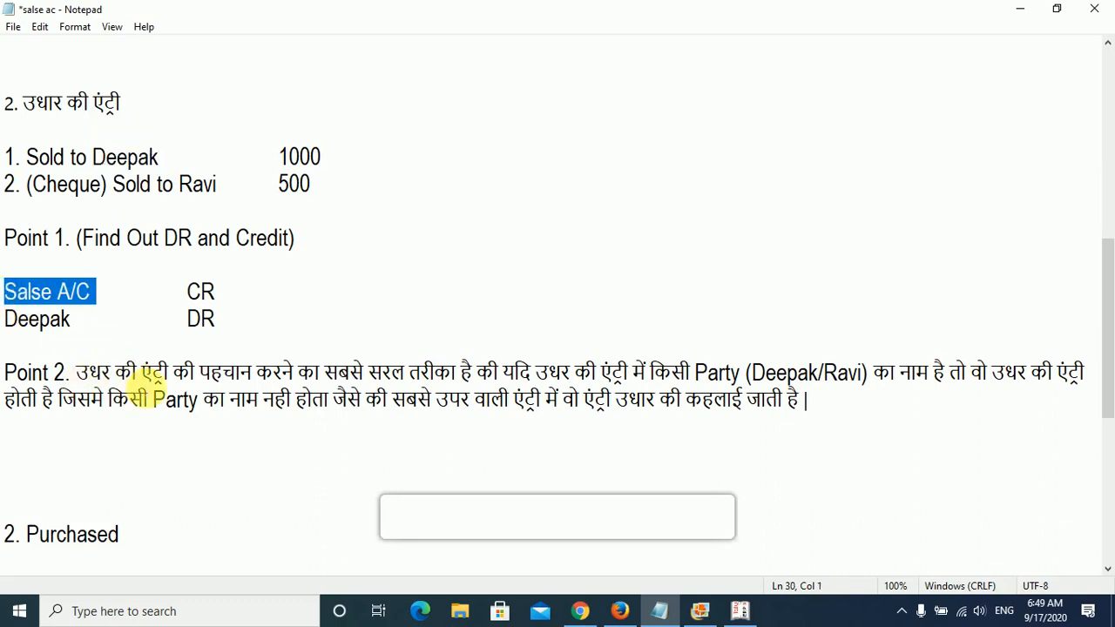
drag(258, 327, 9, 301)
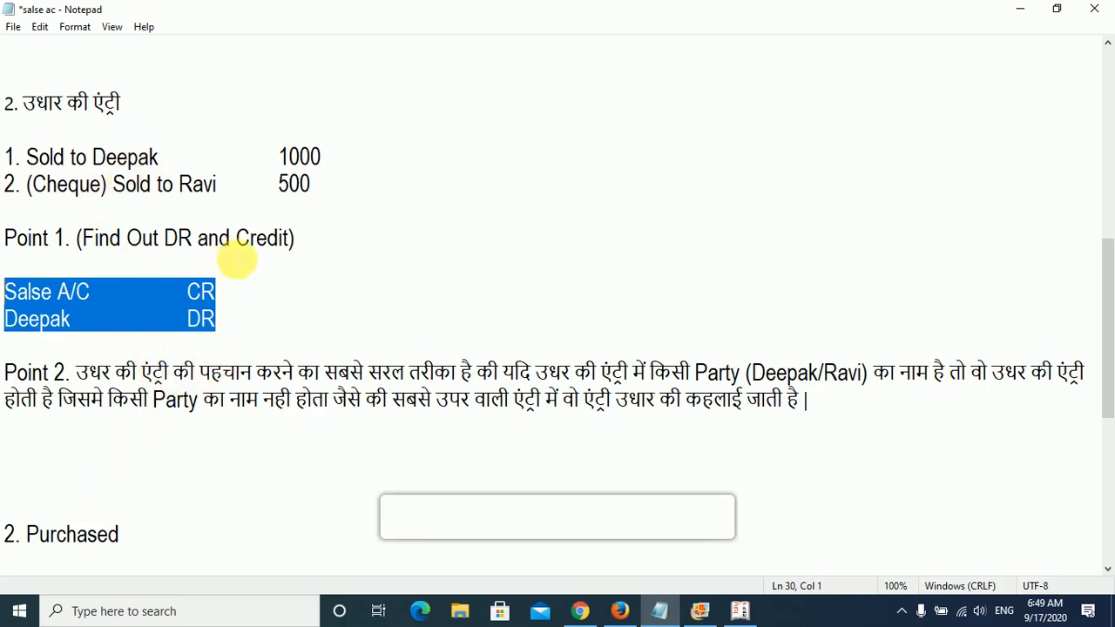
click(311, 241)
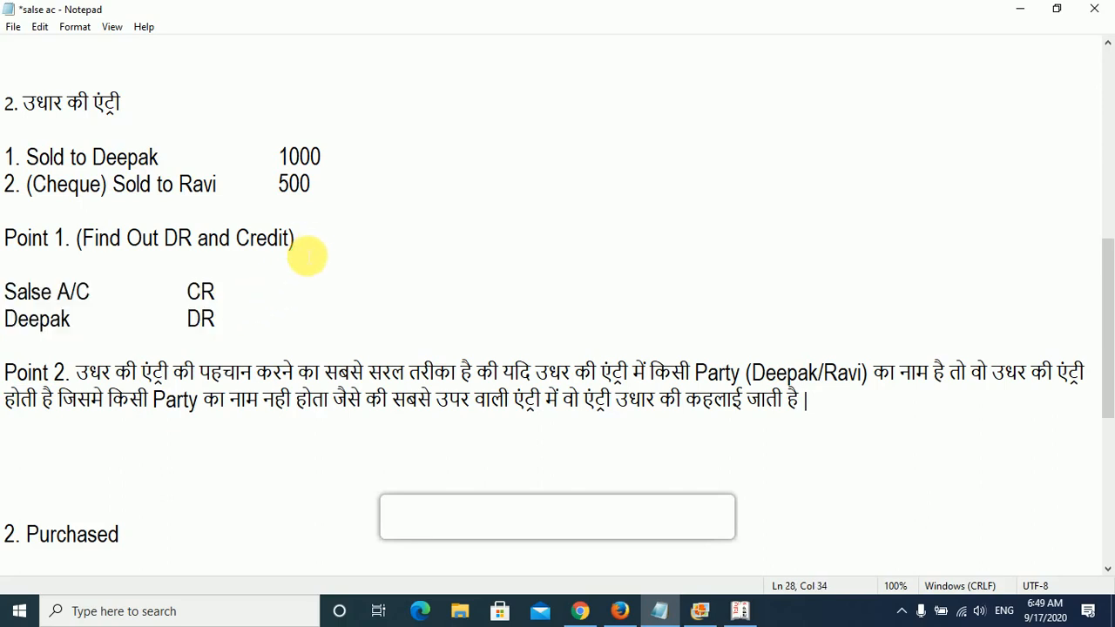
- Below the CR and DR lines, begin a Hindi explanation with "यदि आप किसी व्यक्ति को", adding the buyer's name in parentheses after व्यक्ति
click(206, 344)
key(Return)
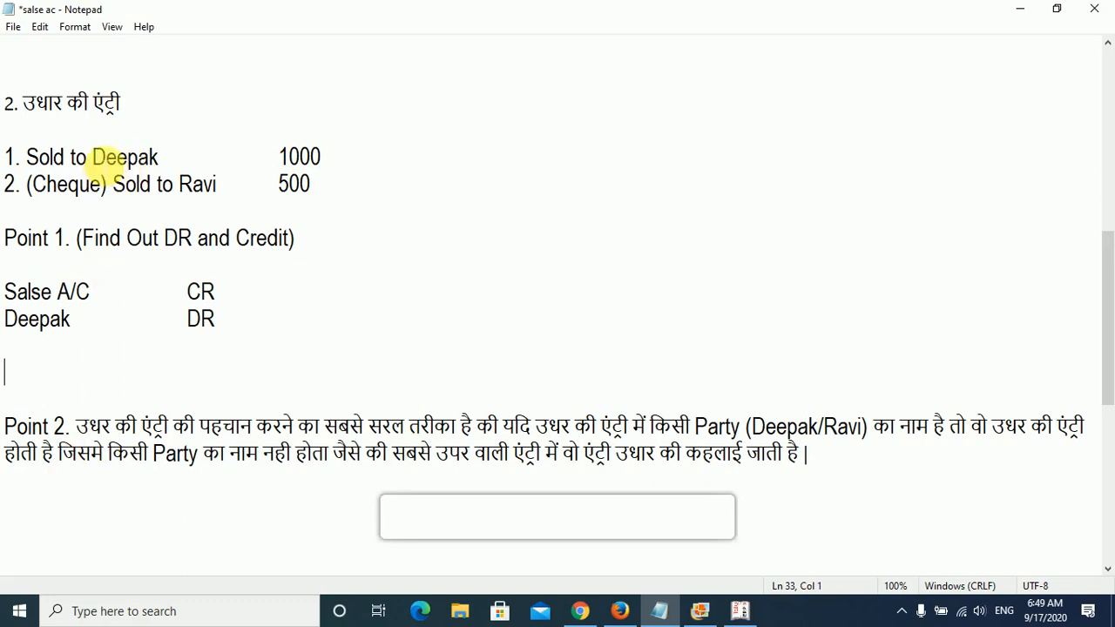
drag(104, 162, 172, 162)
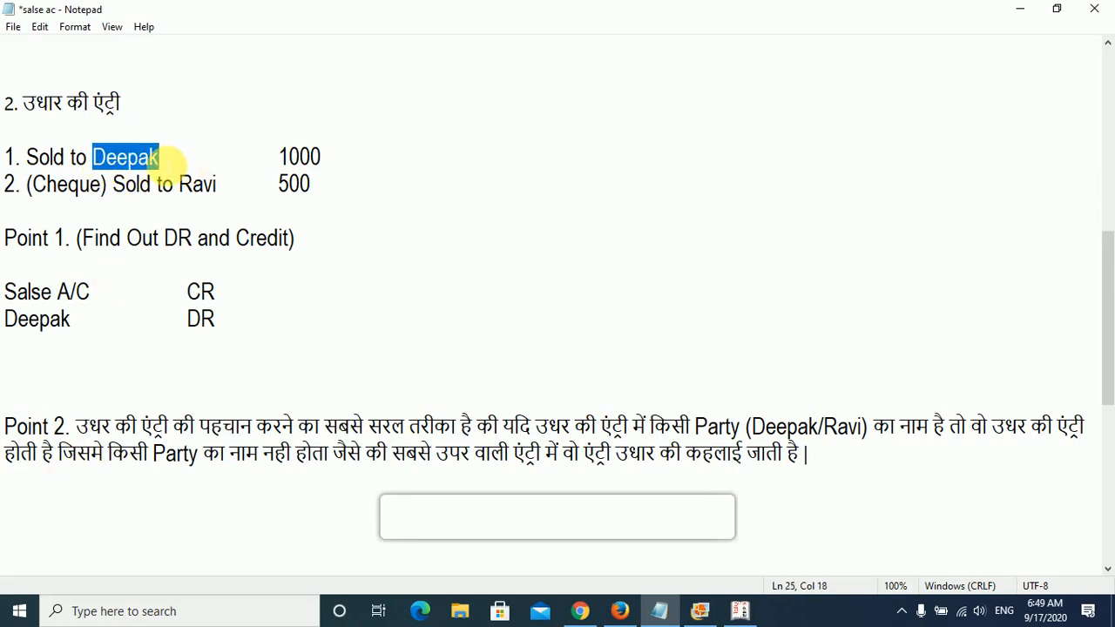
click(59, 385)
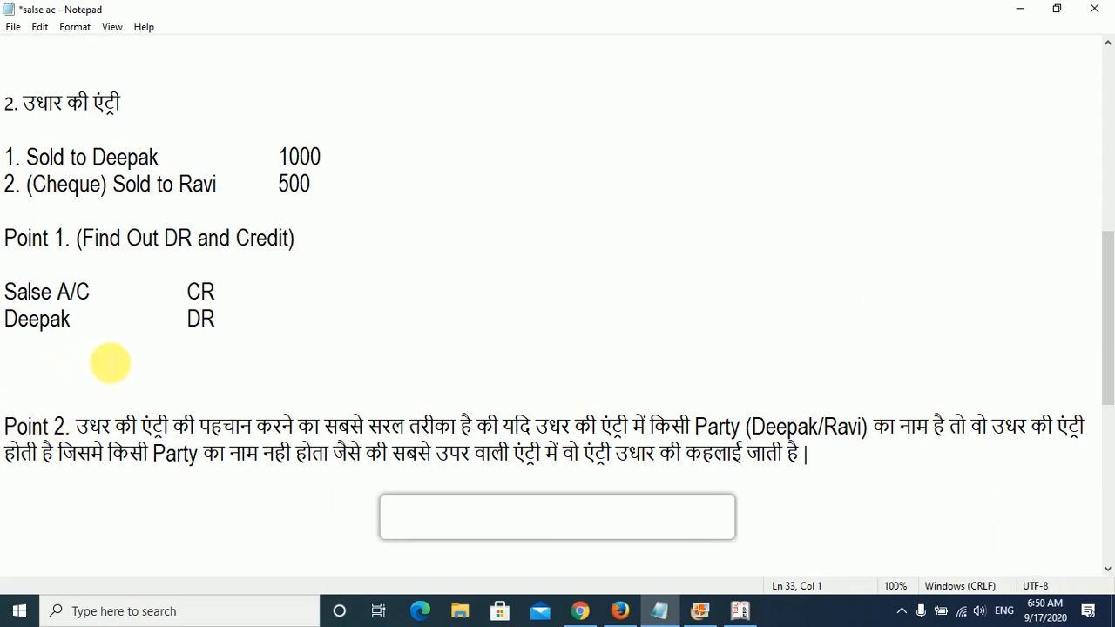
key(alt+shift)
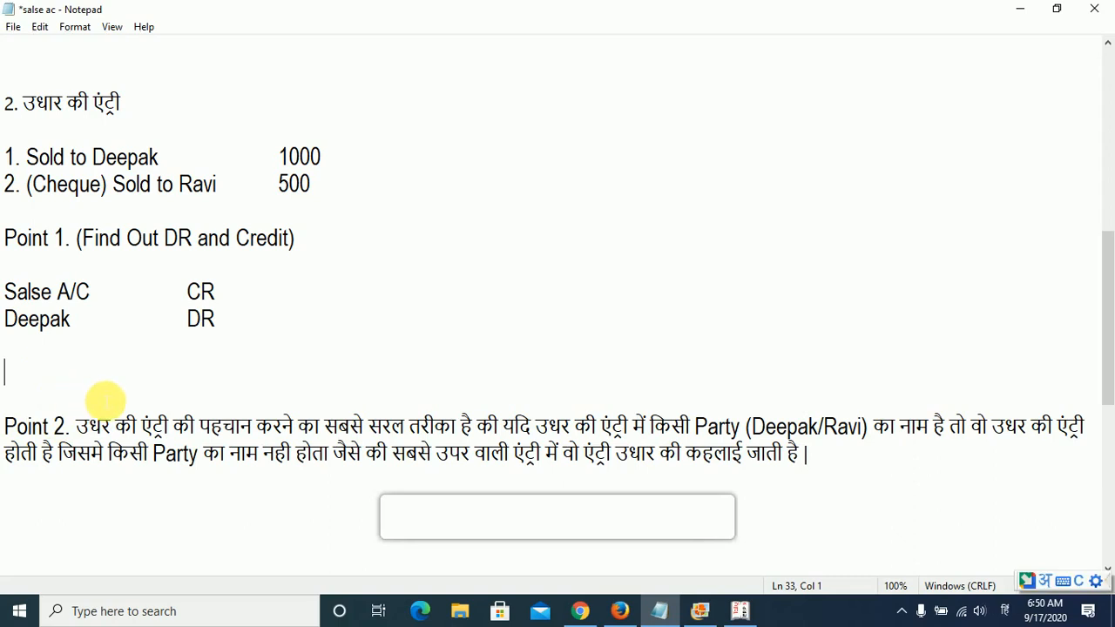
text(yadi aap ki)
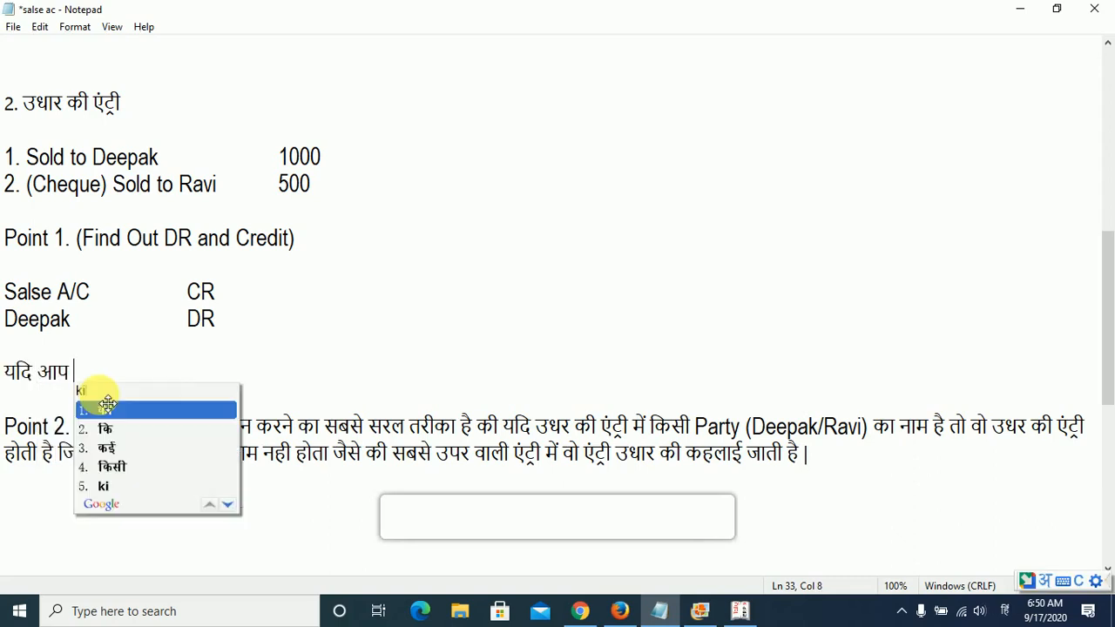
text(si vyakti ko)
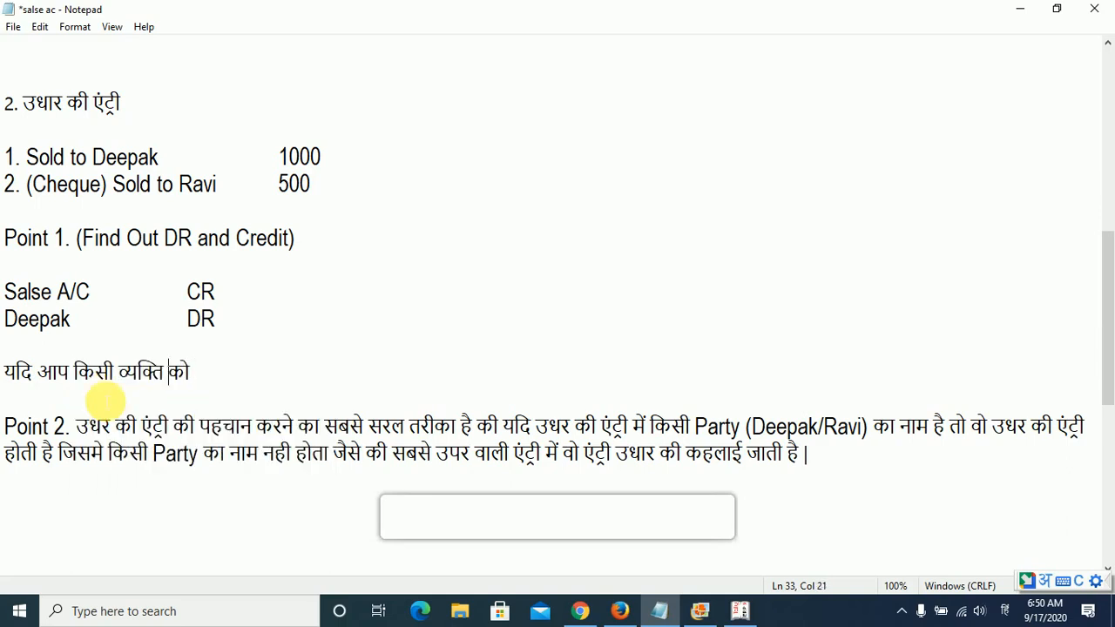
key(alt+shift)
text((Dee)
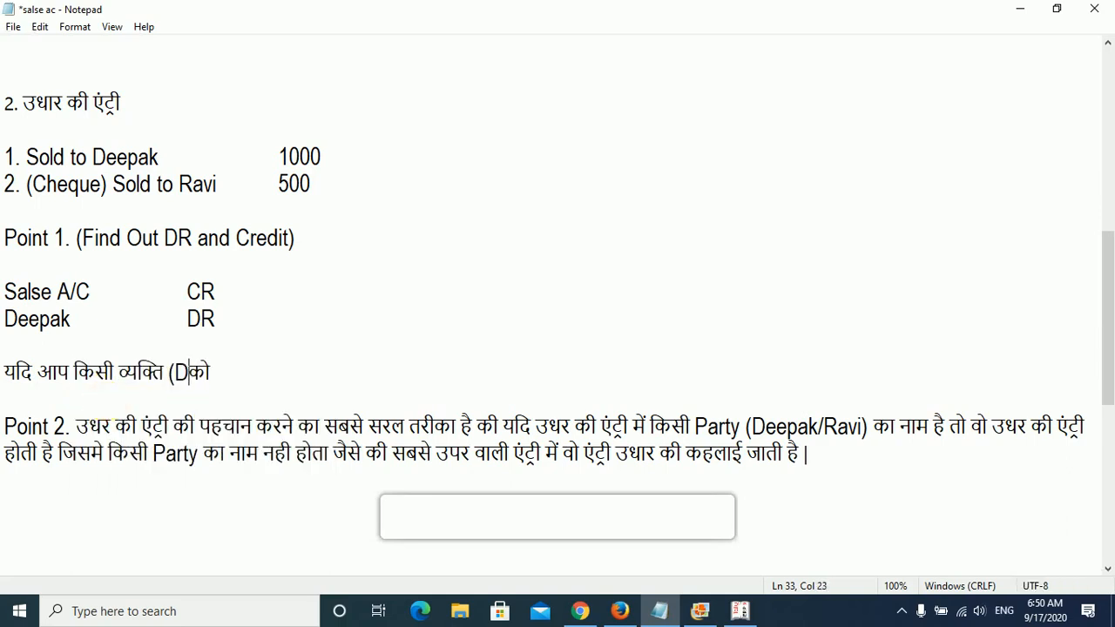
text(pak))
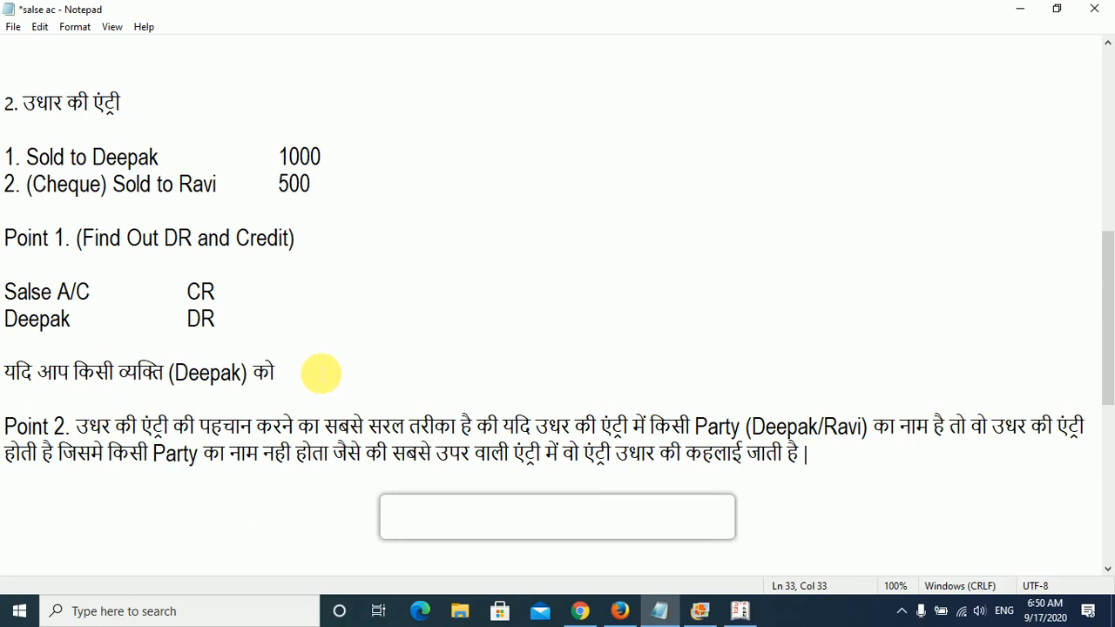
- Continue the Hindi explanation with "सामन बेच रहे है तो वो आपको पैसे"
key(alt+shift)
text(सामन )
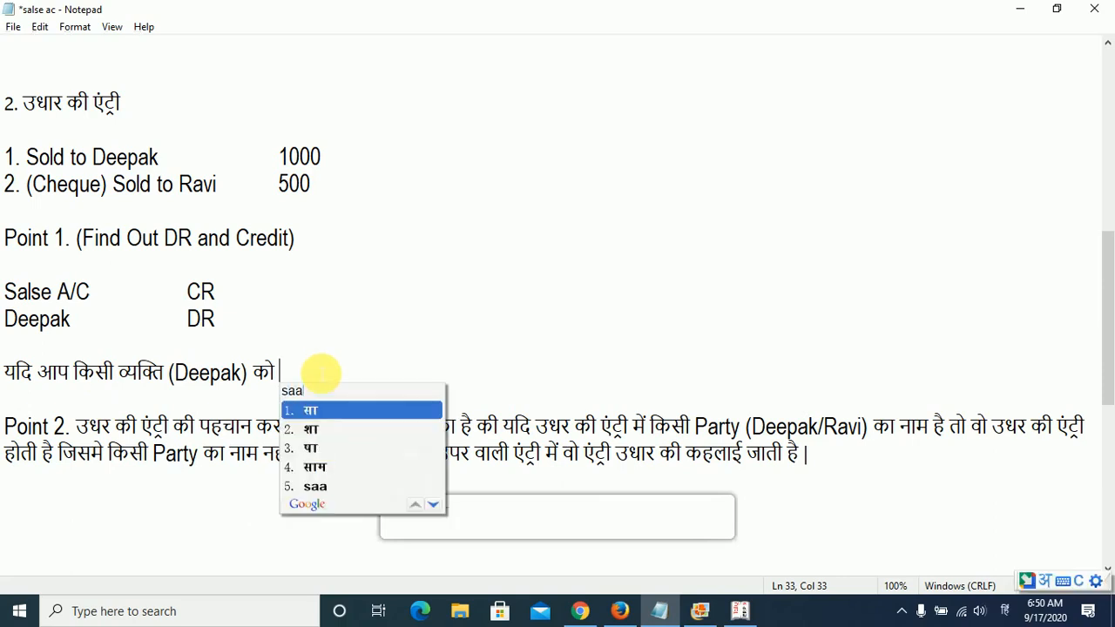
text(be)
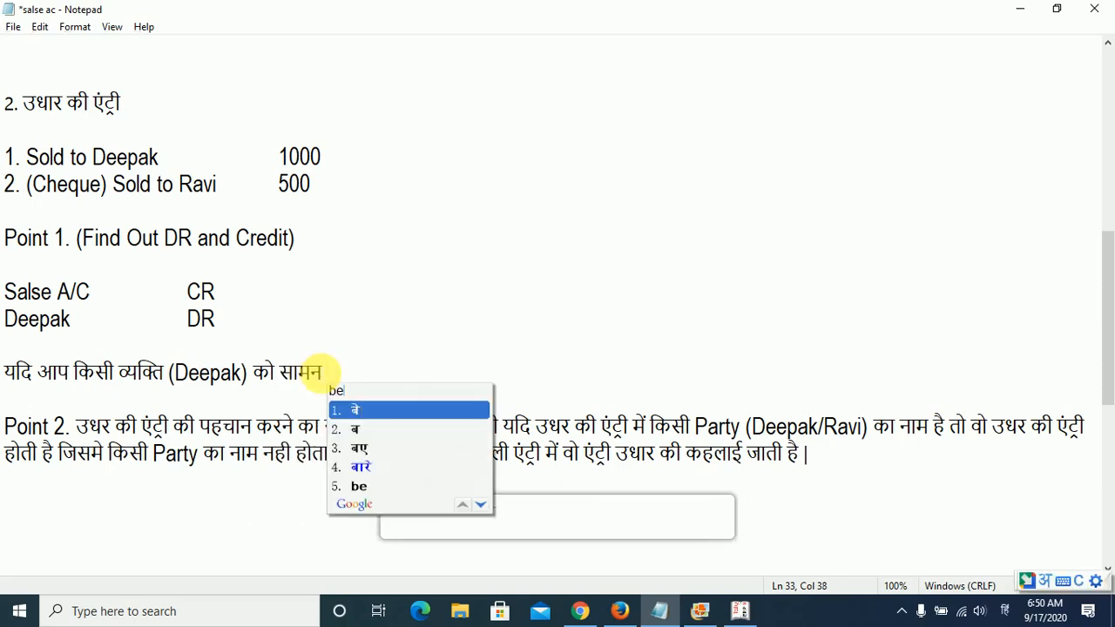
text(ch rahe hai )
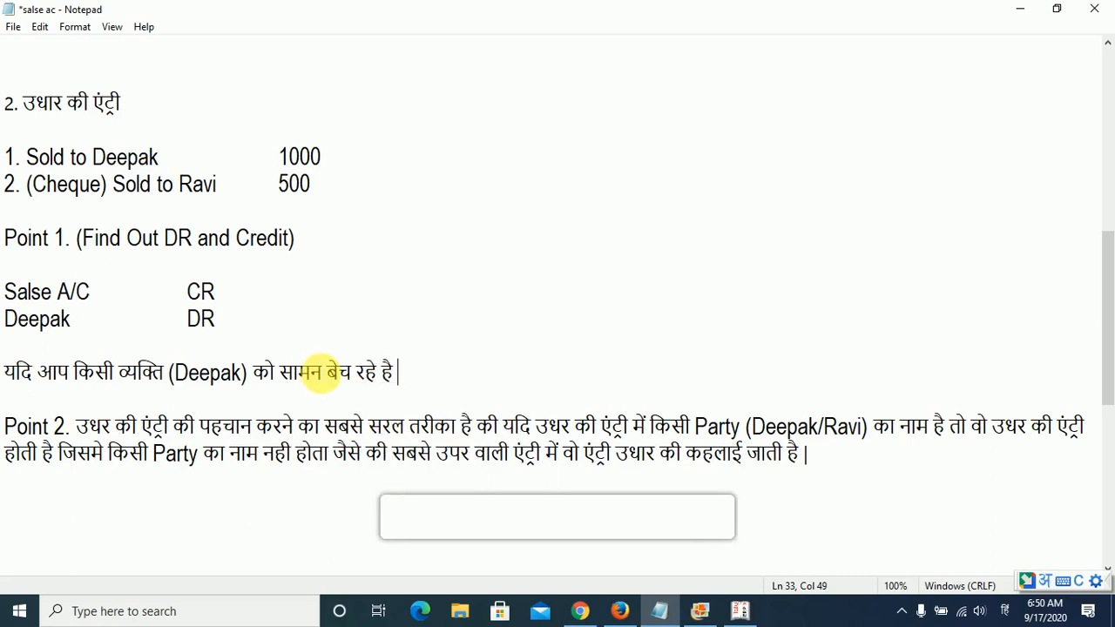
text(to vo aapko )
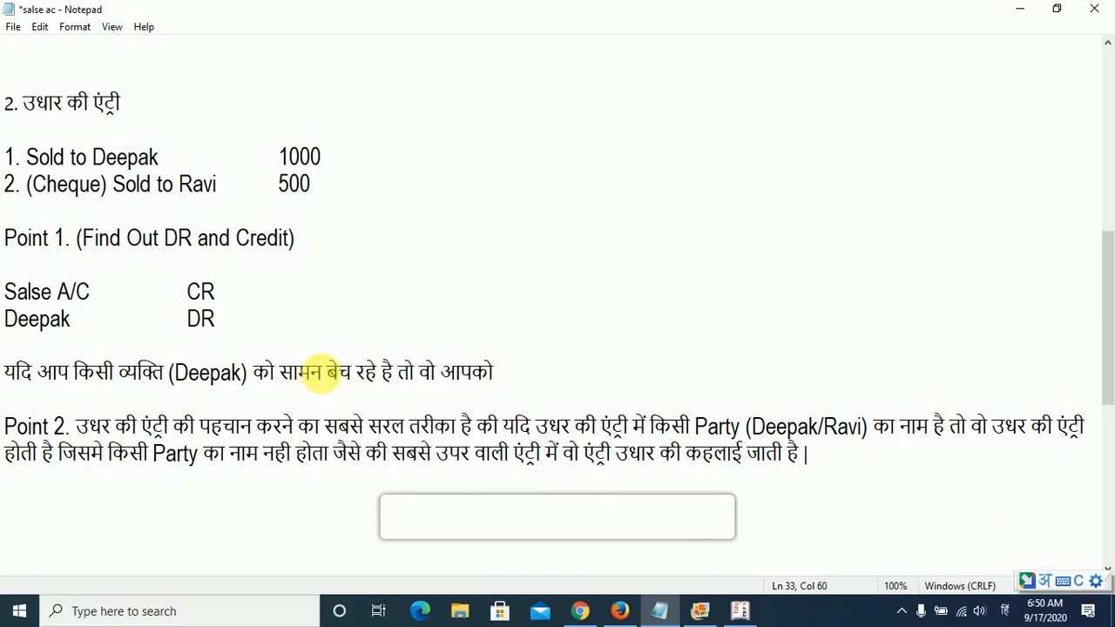
text(paise dega yaan)
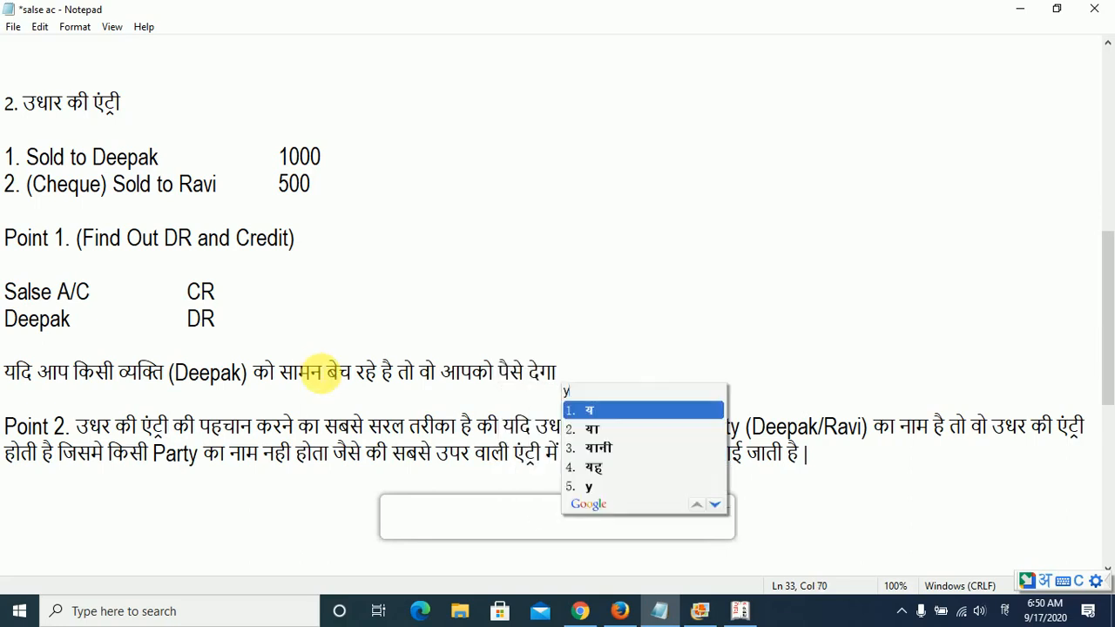
text(i k)
- Finish the Hindi explanation with "देगा यानी के वो आपका देनदार होगा |" and check it against the buyer's DR line
text(वो आपका )
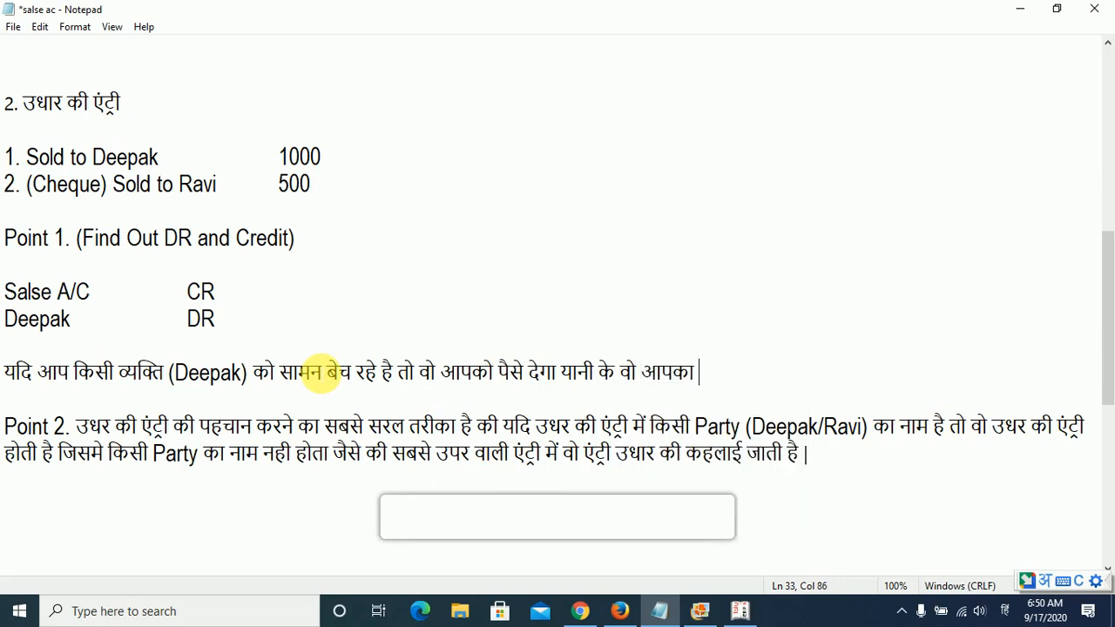
text(देनदार )
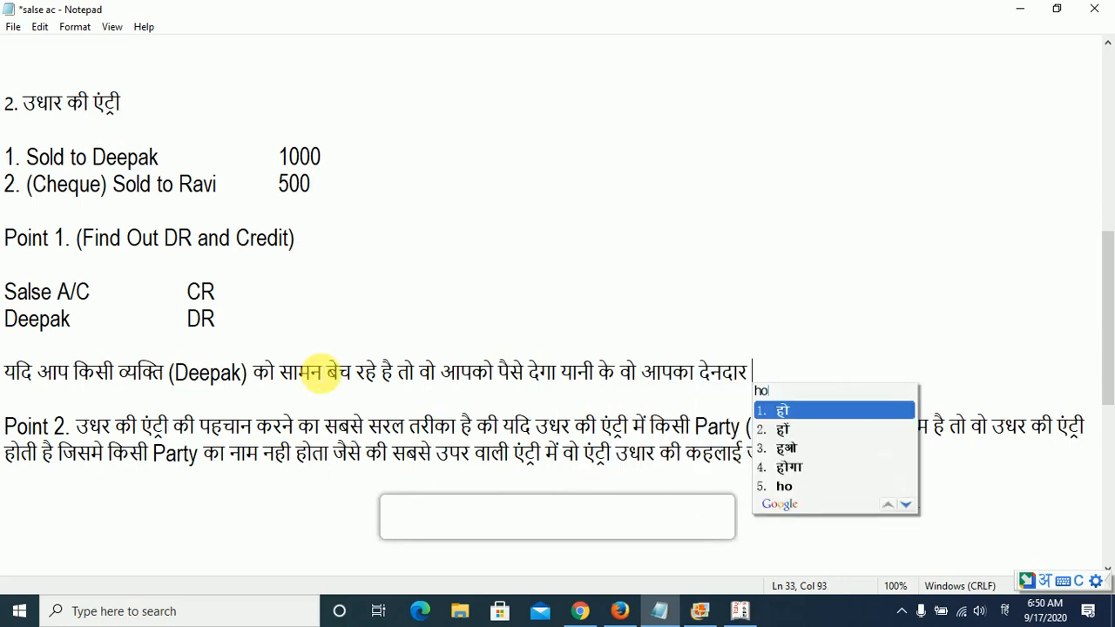
text(होगा |)
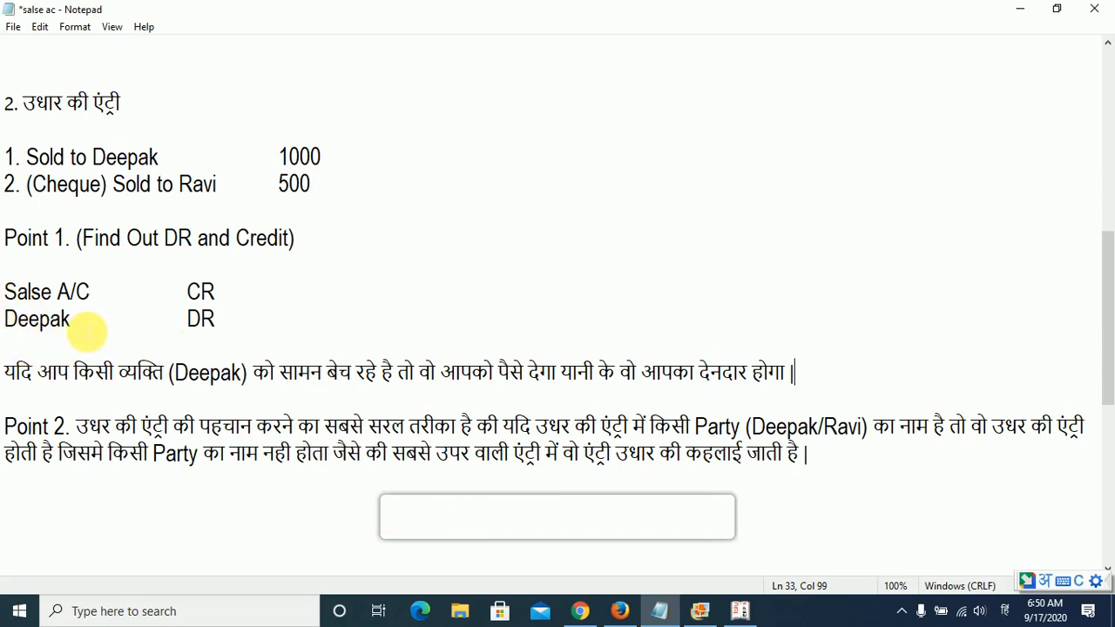
click(72, 319)
key(shift+Home)
click(808, 378)
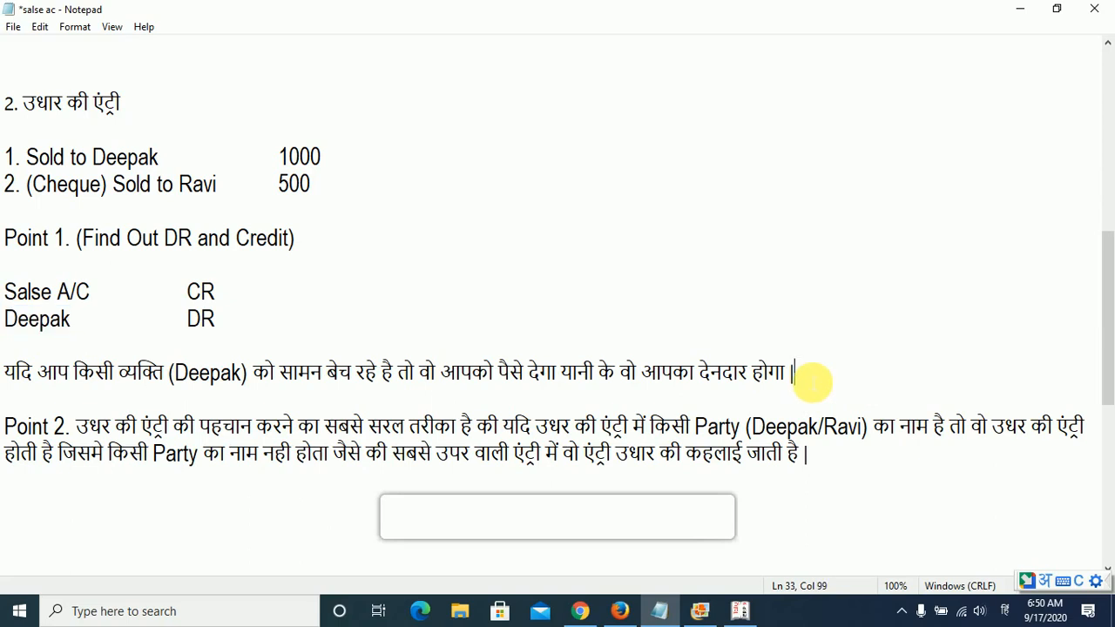
- Below the explanation, add a separate line with the buyer's name, a dash and the Hindi word देनदार
key(Return)
key(Return)
key(alt+shift)
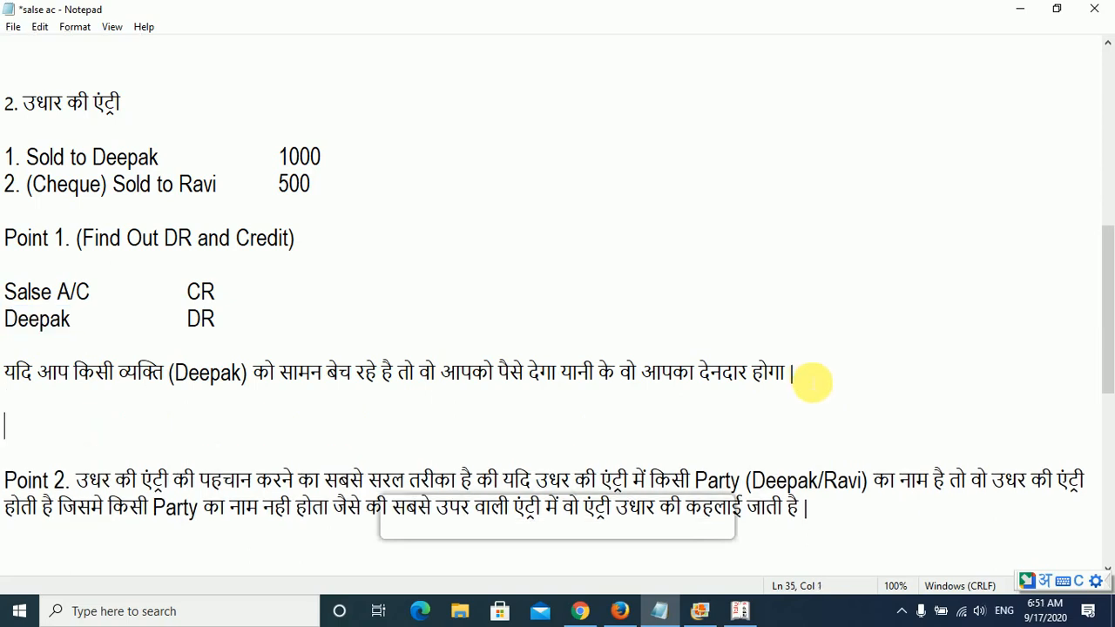
text(Deepak)
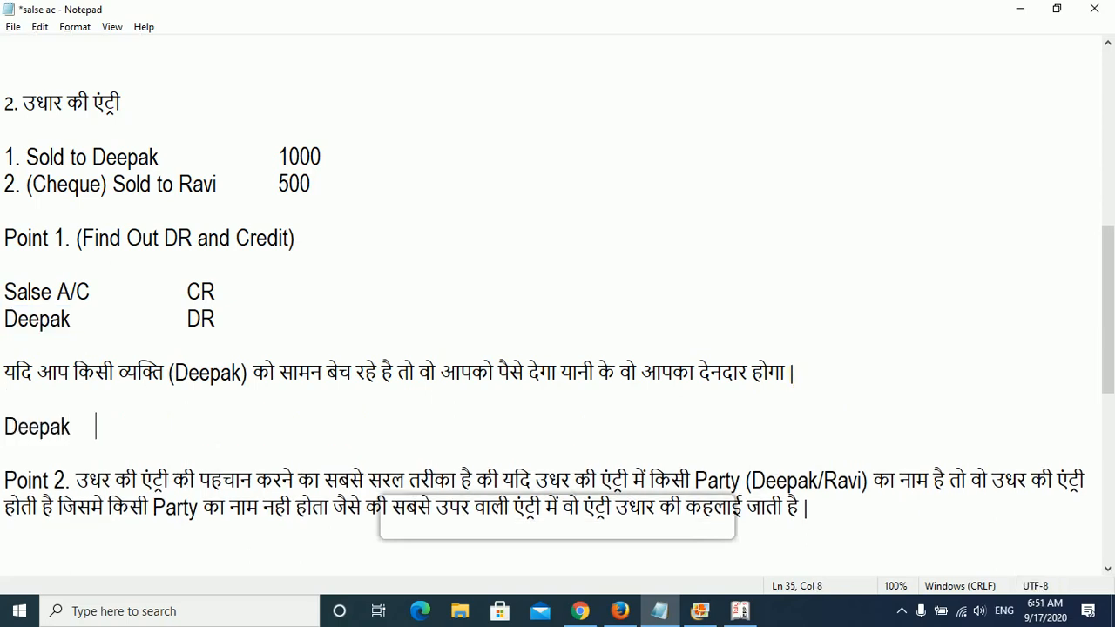
text( -)
key(Tab)
text(d)
key(BackSpace)
key(alt+shift)
text(dendar)
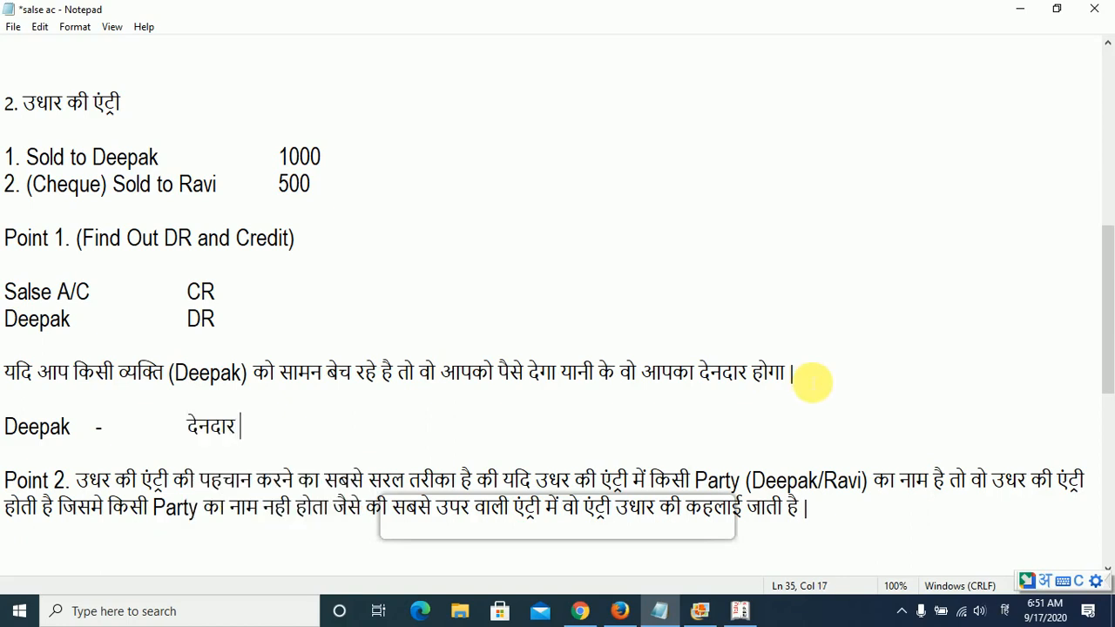
- Add "- Sundry Creditor" after देनदार on the buyer's line
key(Tab)
text(-)
key(alt+shift)
text(Sund)
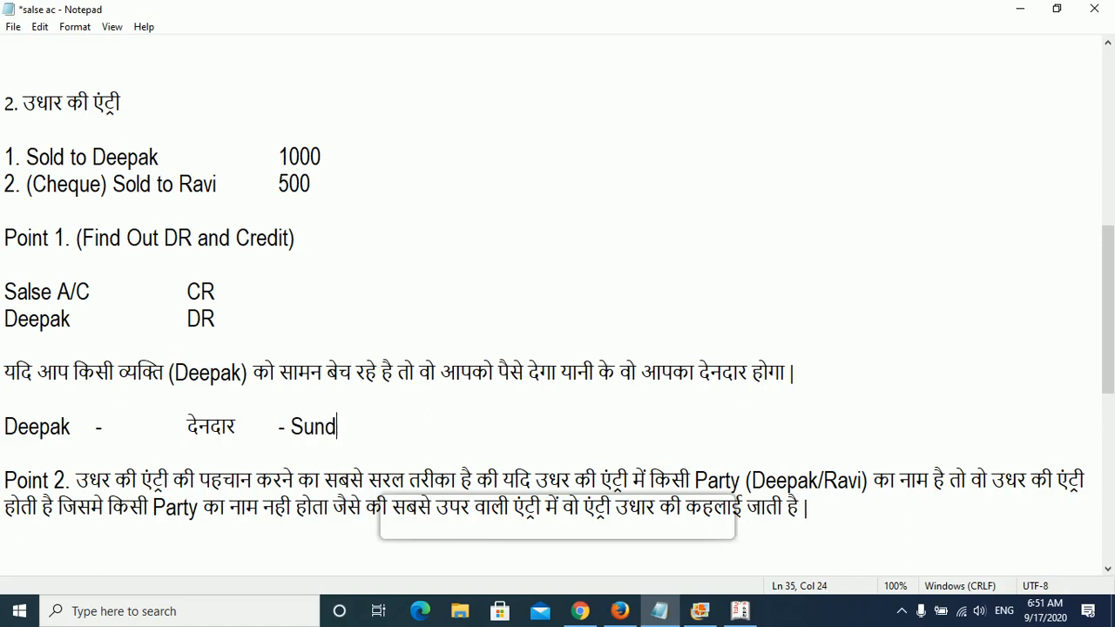
text(ry Credite)
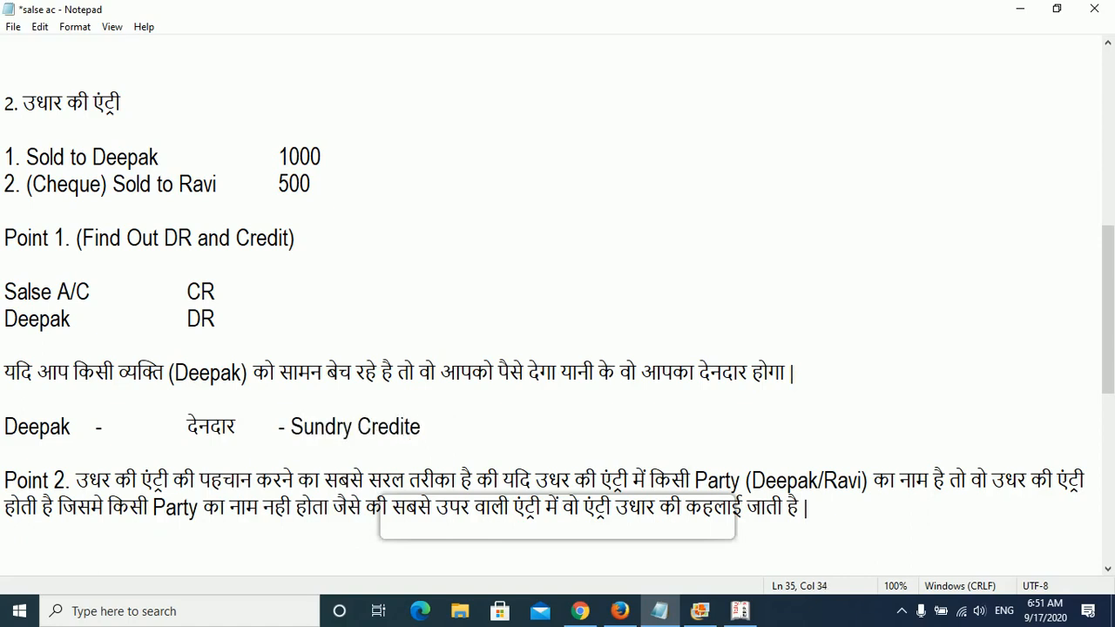
key(BackSpace)
text(or)
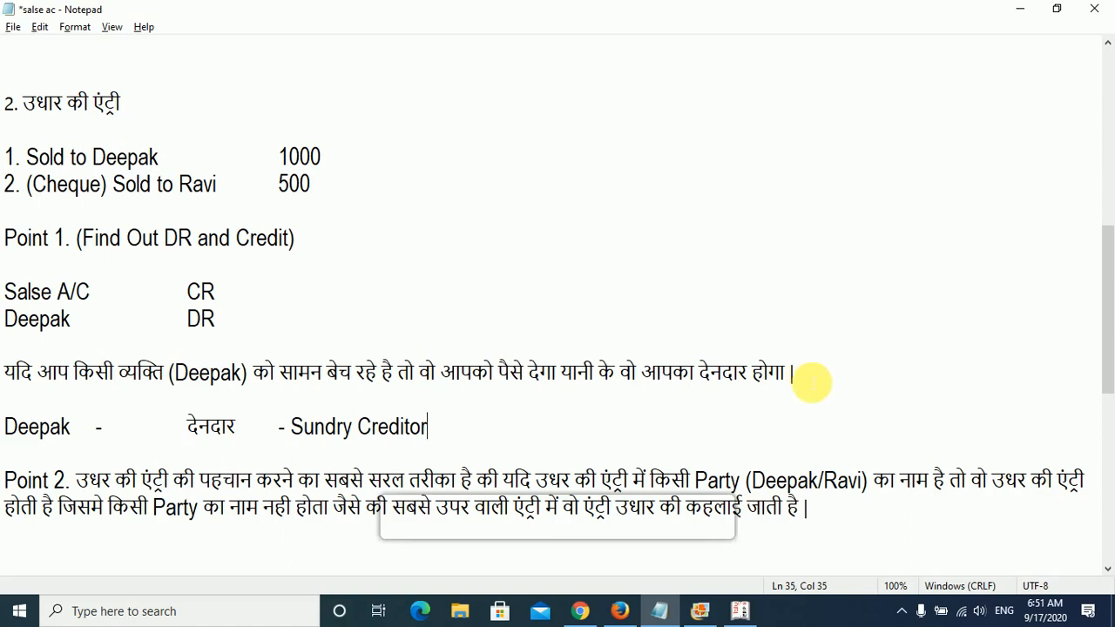
- Review the credit sale entries and the buyer's DR line against the buyer's Sundry Creditor line in the notes
key(alt+shift)
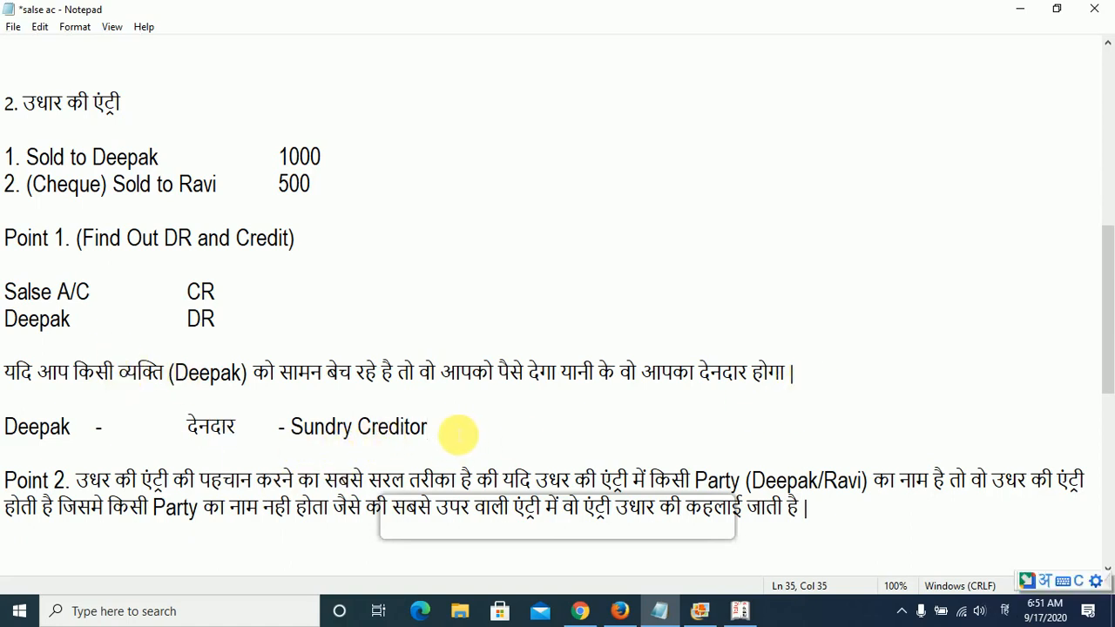
key(Return)
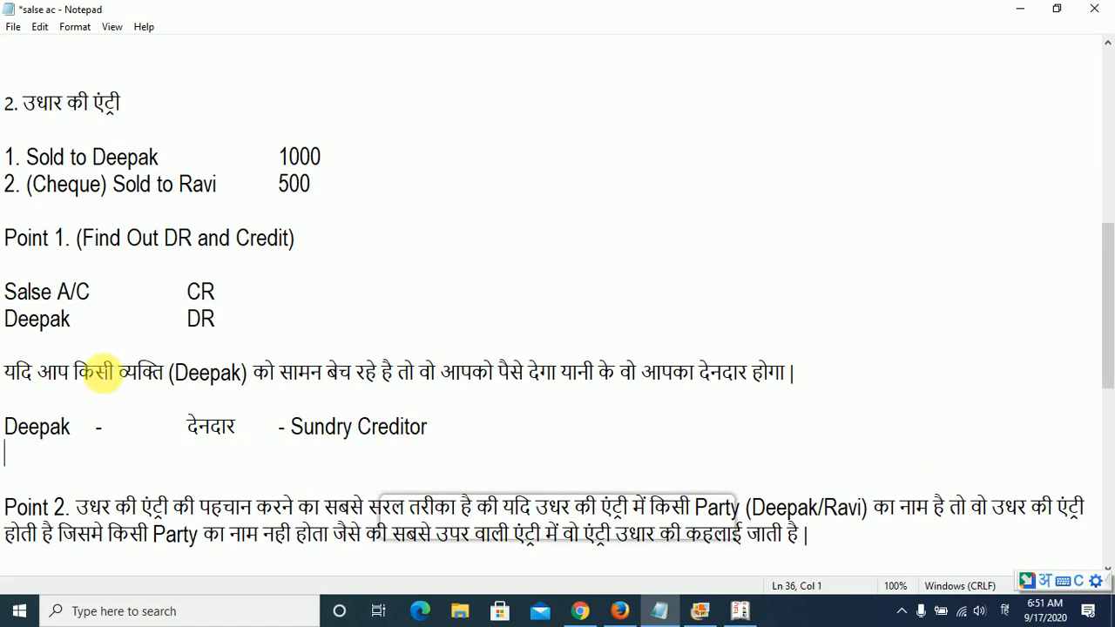
click(8, 429)
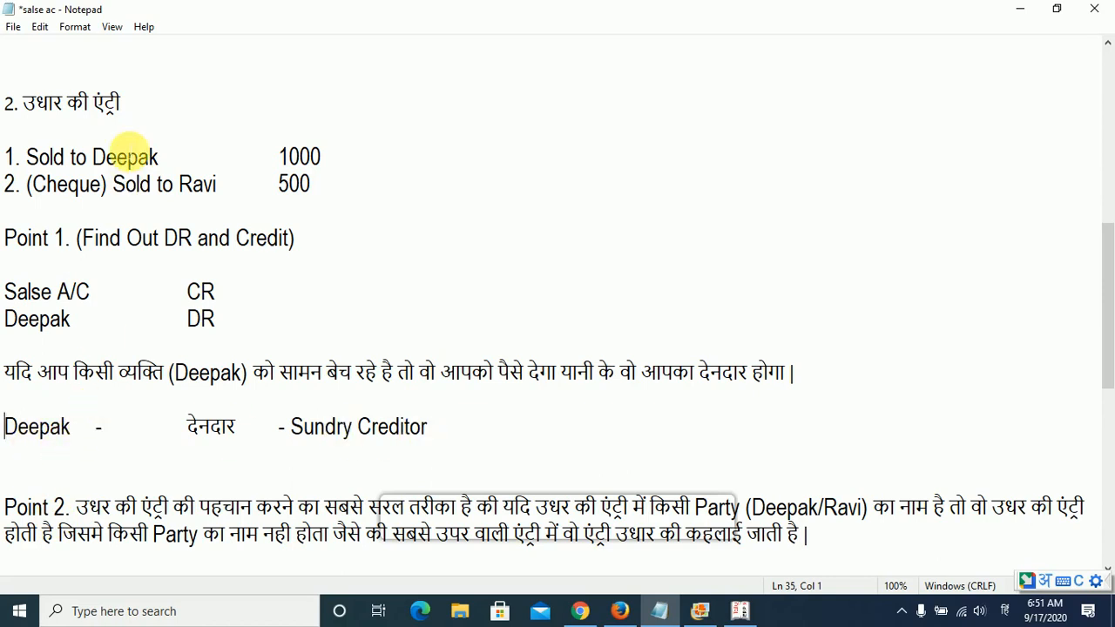
drag(340, 242, 29, 185)
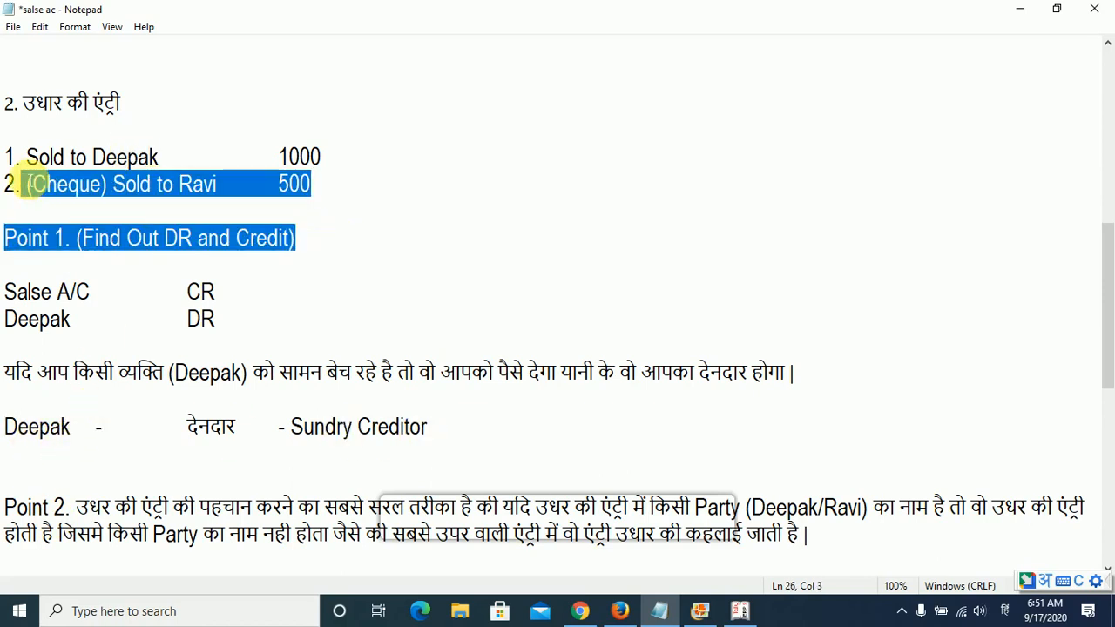
drag(10, 425, 443, 444)
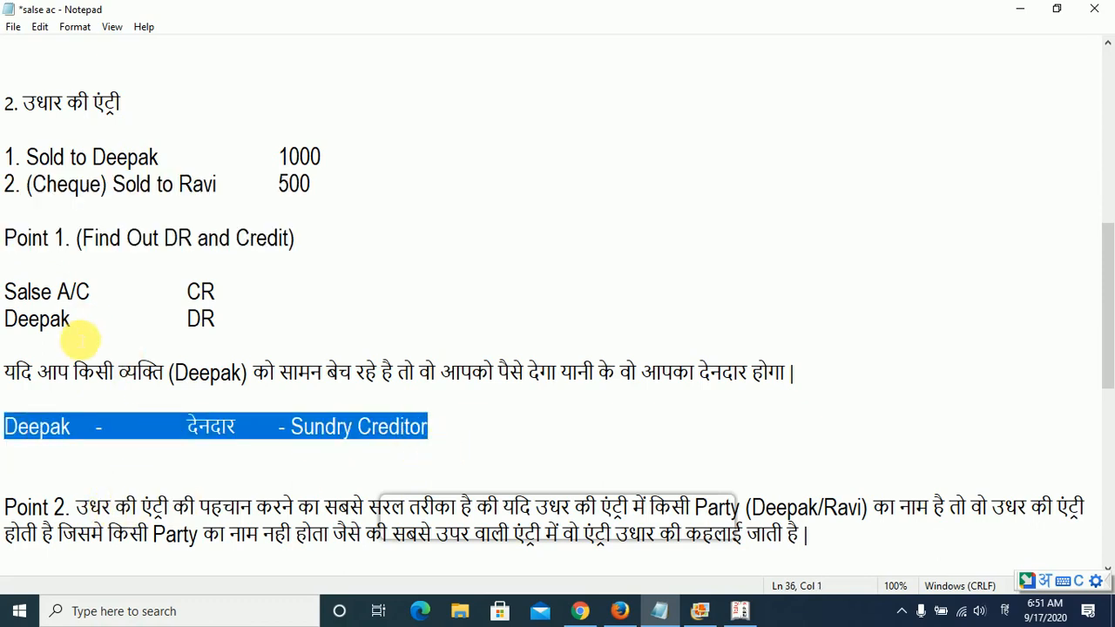
click(54, 474)
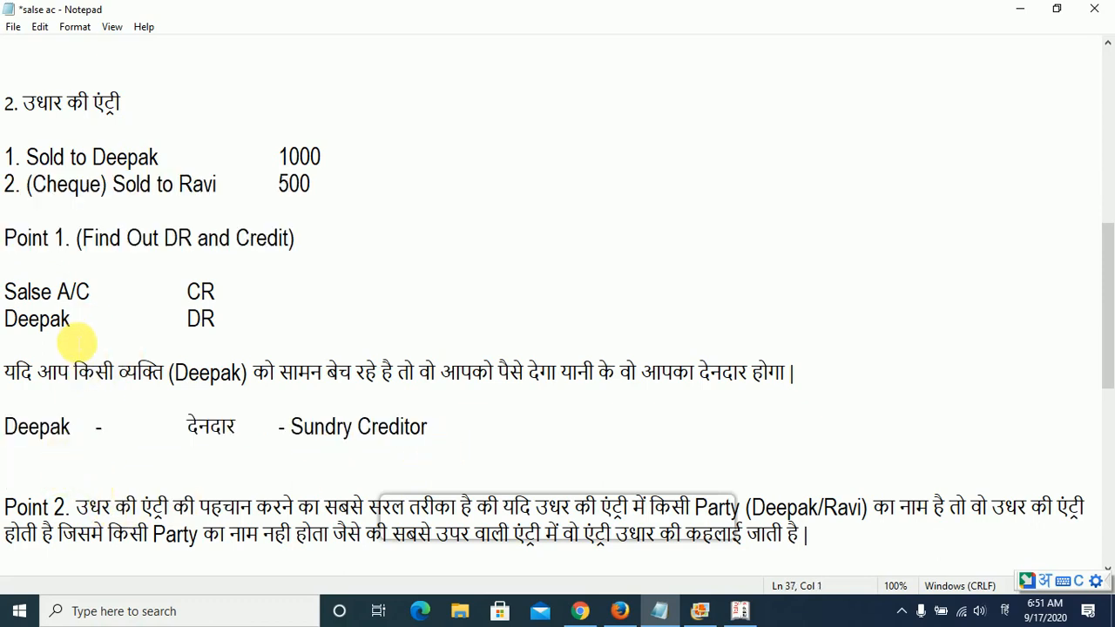
click(289, 328)
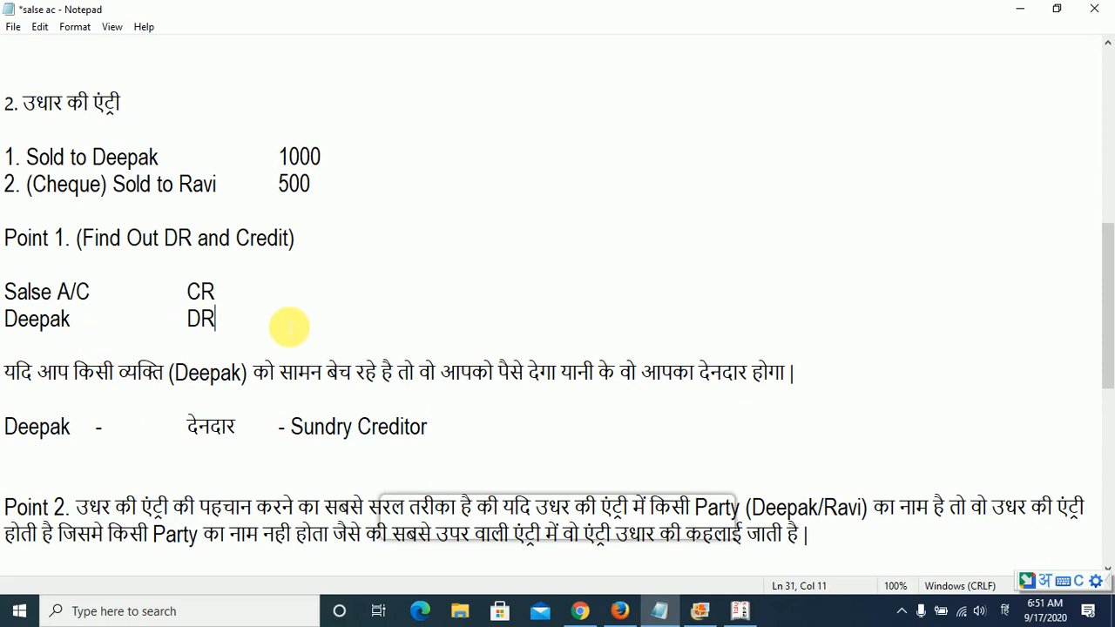
key(Tab)
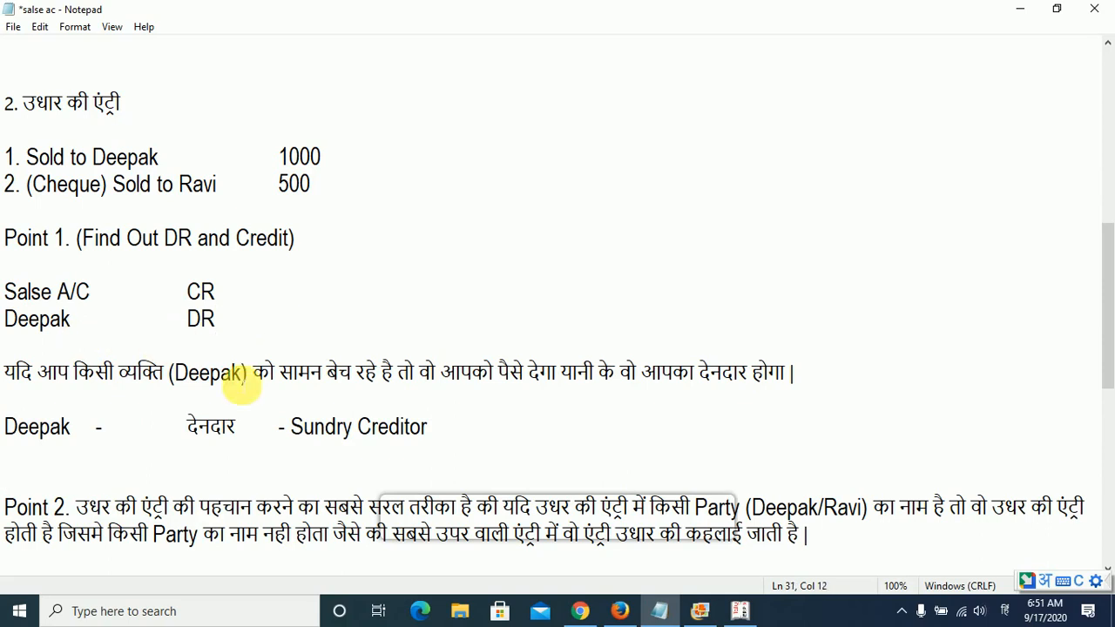
- Below the देनदार line, start a new line with the buyer's name followed by "(Under, Sundry"
click(115, 470)
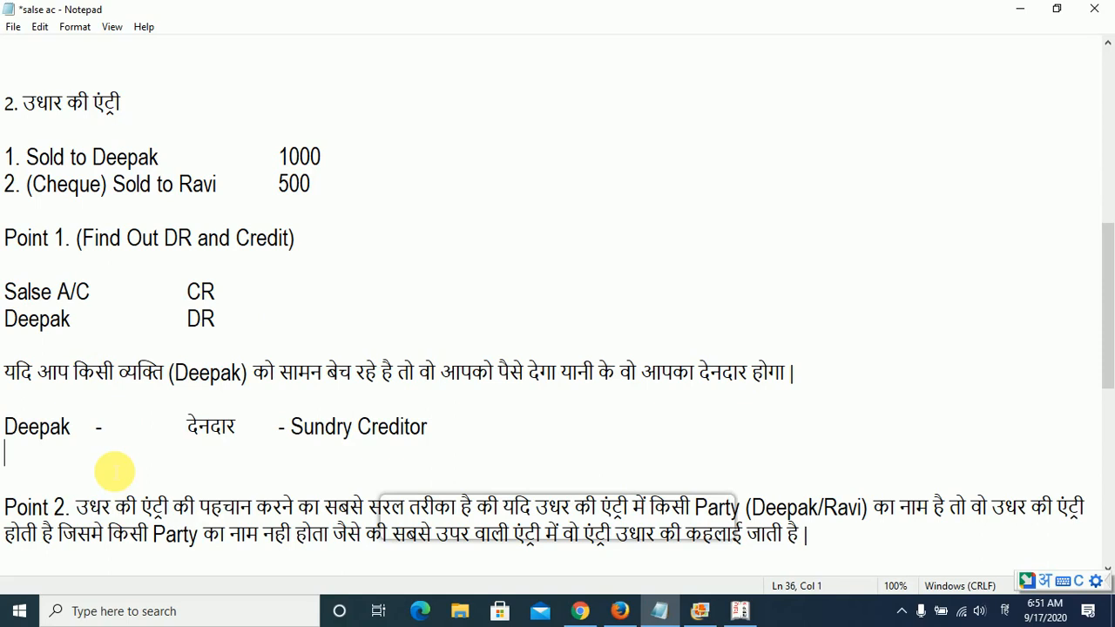
key(Return)
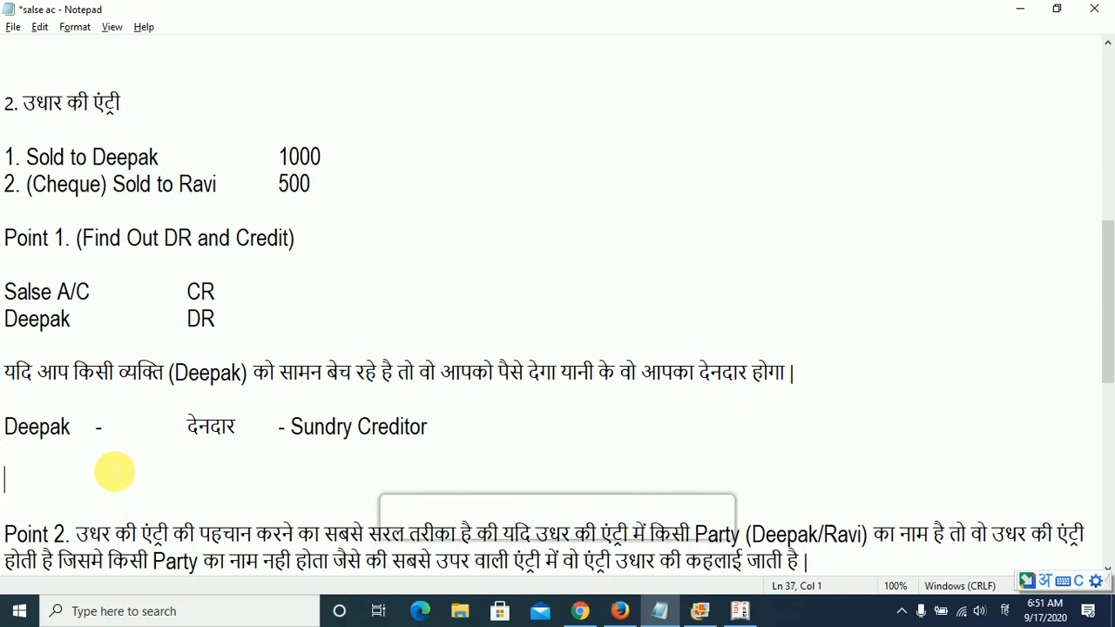
key(super+space)
text(Deepak)
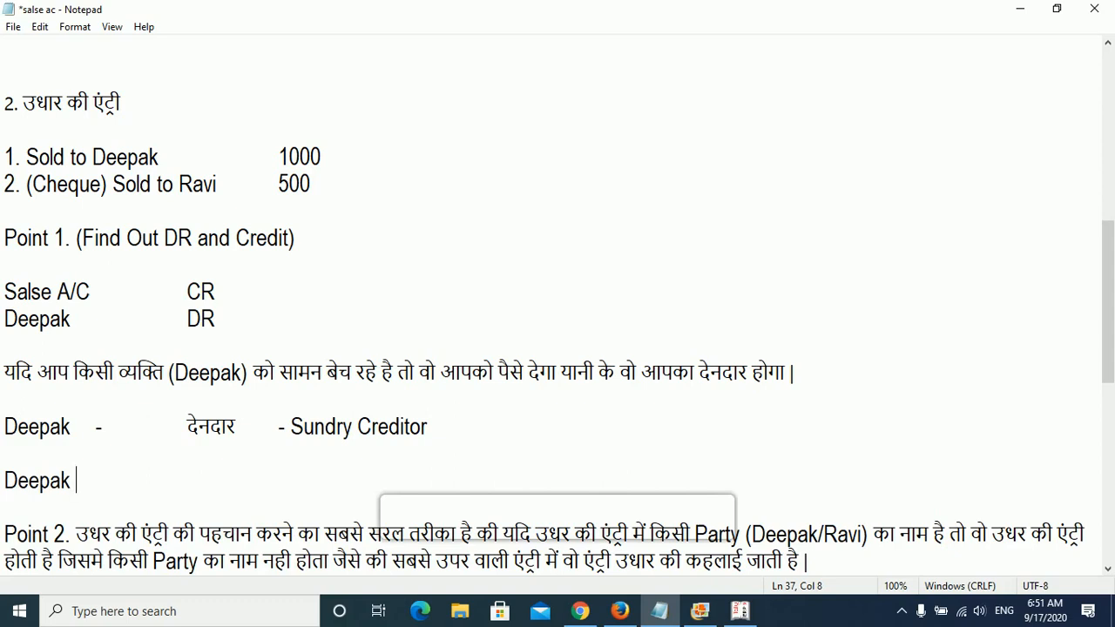
text( (Under)
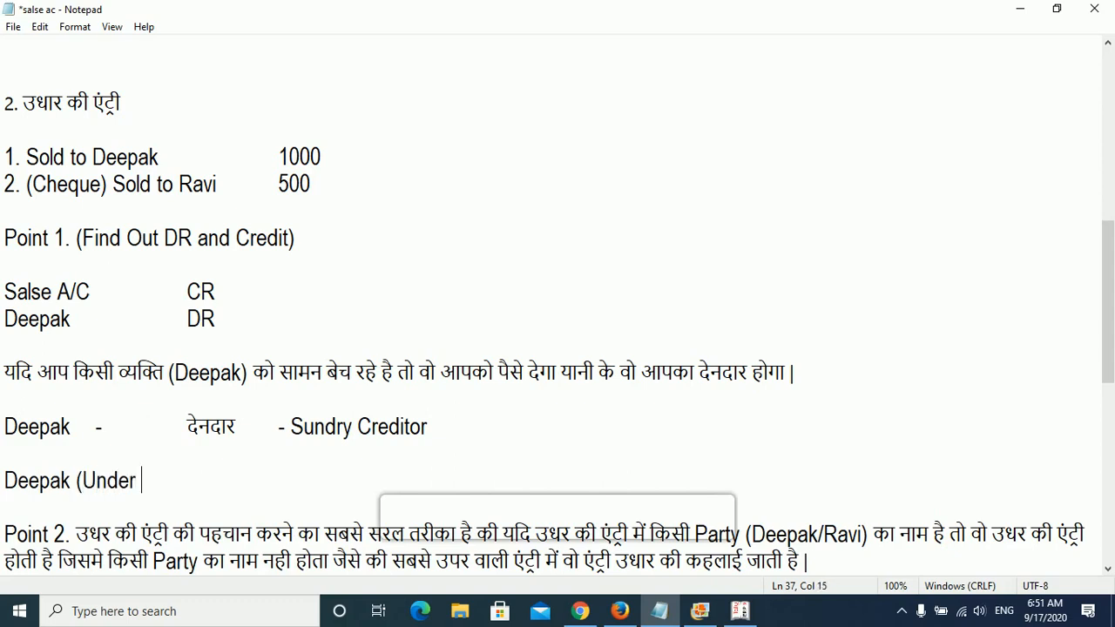
key(BackSpace)
text(, Sundry Cre)
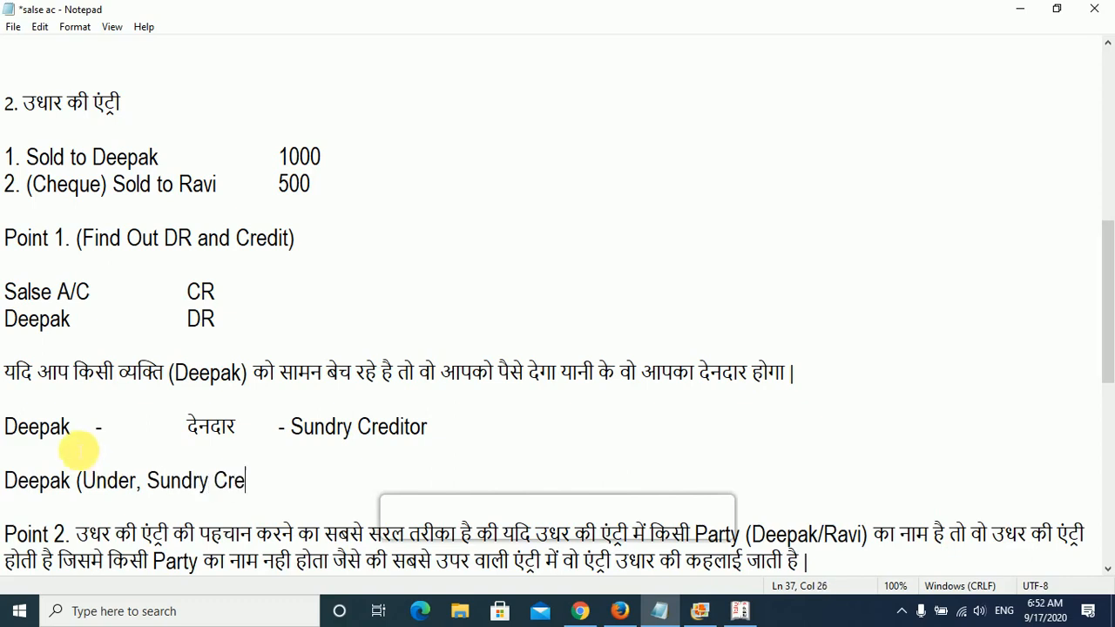
- Make the group read "Sundry Debtor" on both of the buyer's lines, close the bracket, and save the notes
double_click(396, 427)
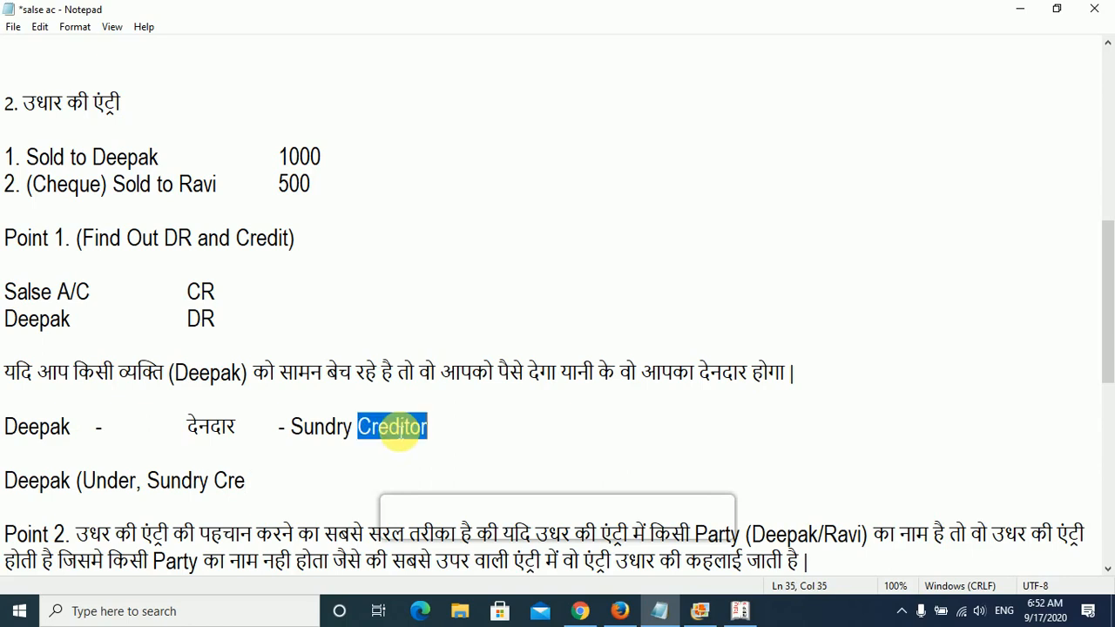
text(Debtor)
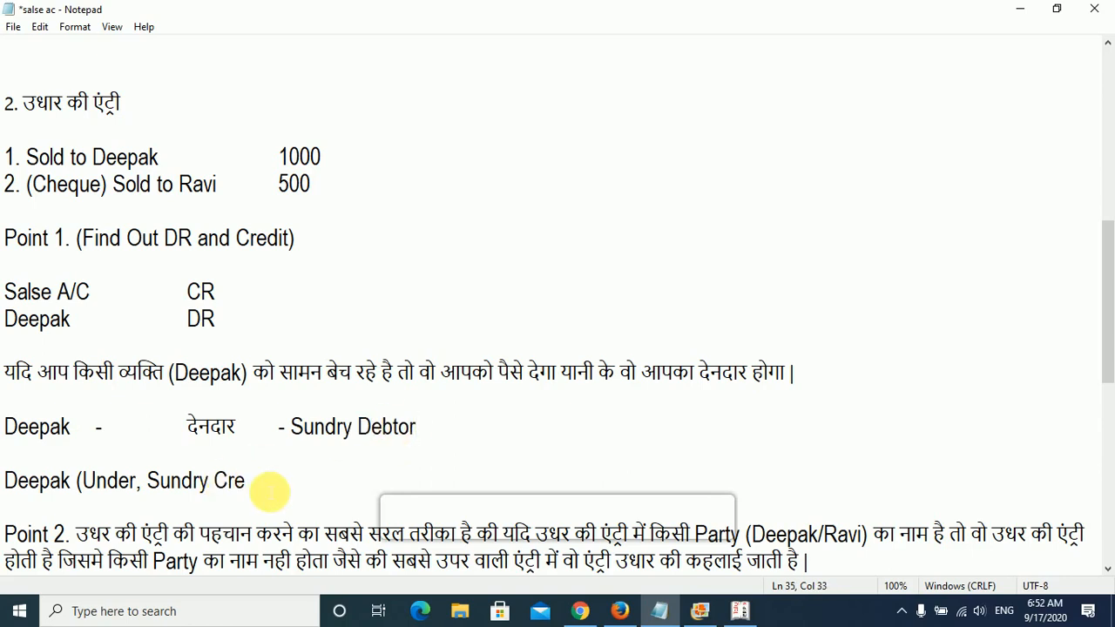
double_click(236, 481)
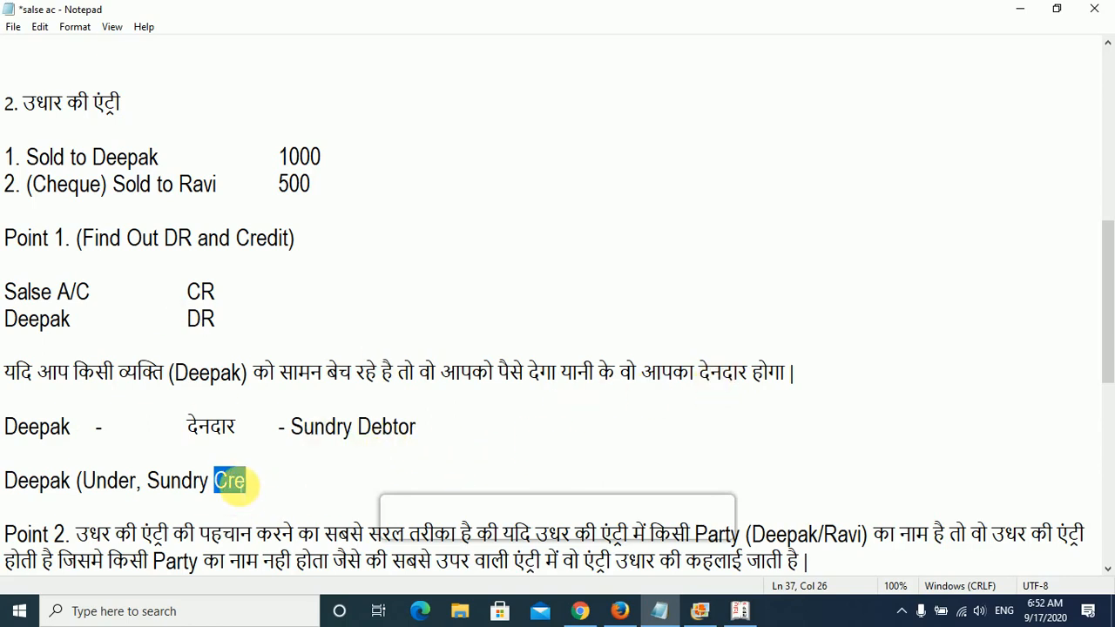
text(Debt)
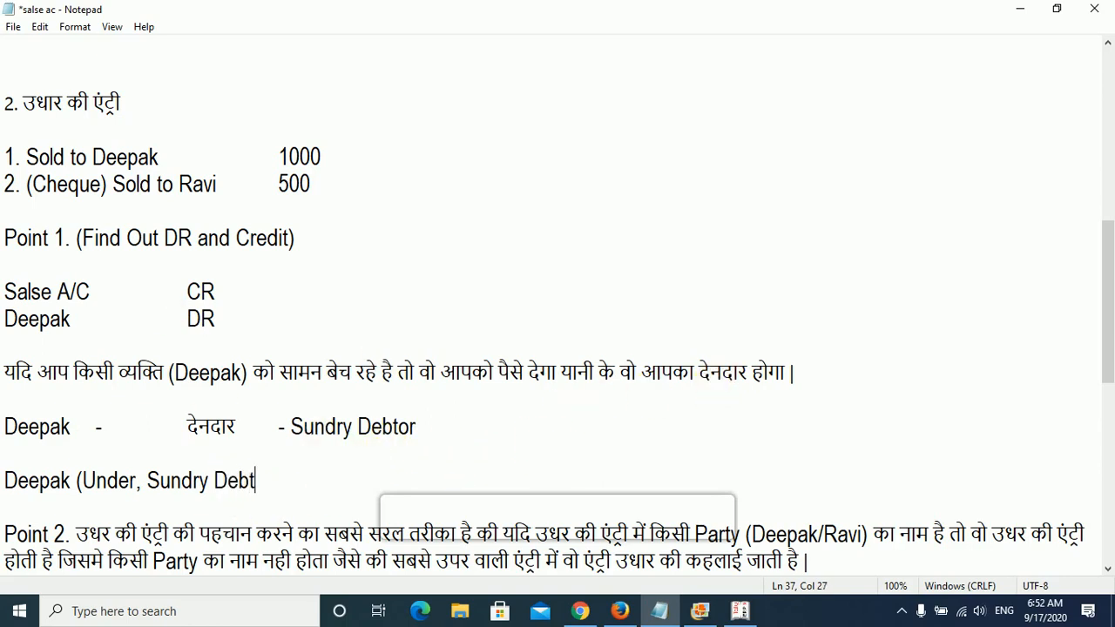
text(or))
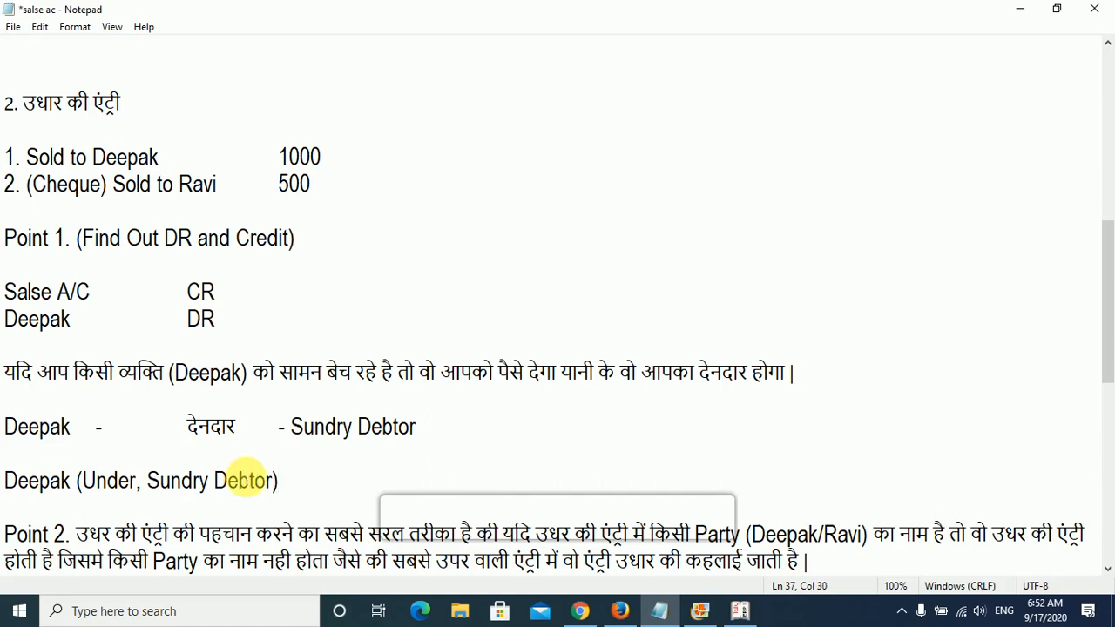
key(ctrl+s)
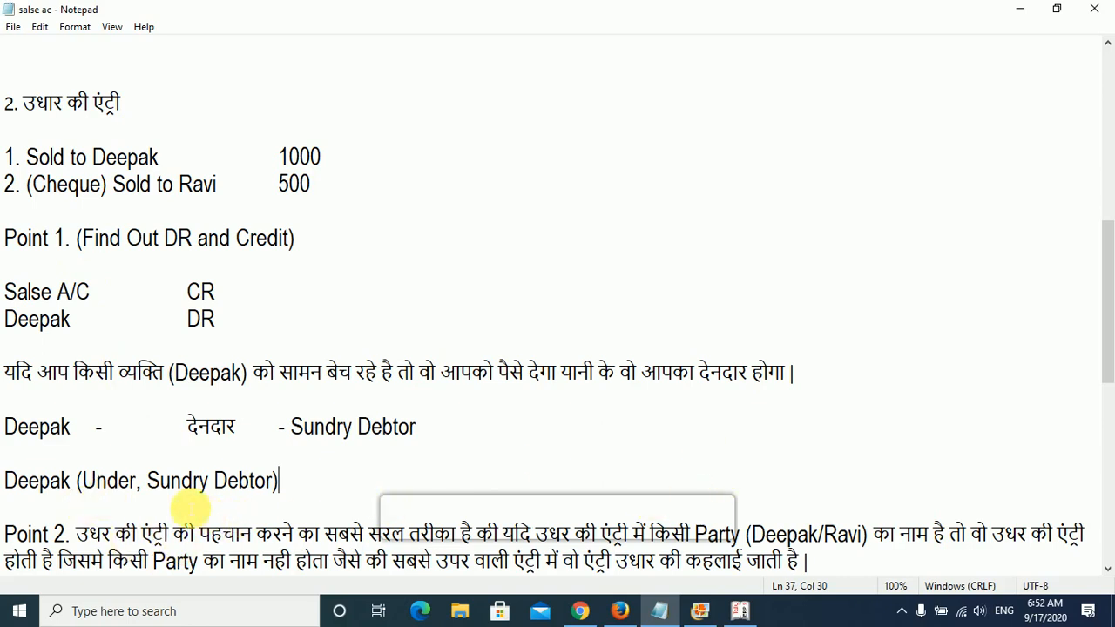
- Switch to Tally.ERP 9 and open the creation form for a single ledger
click(740, 611)
key(Escape)
key(Escape)
key(Up)
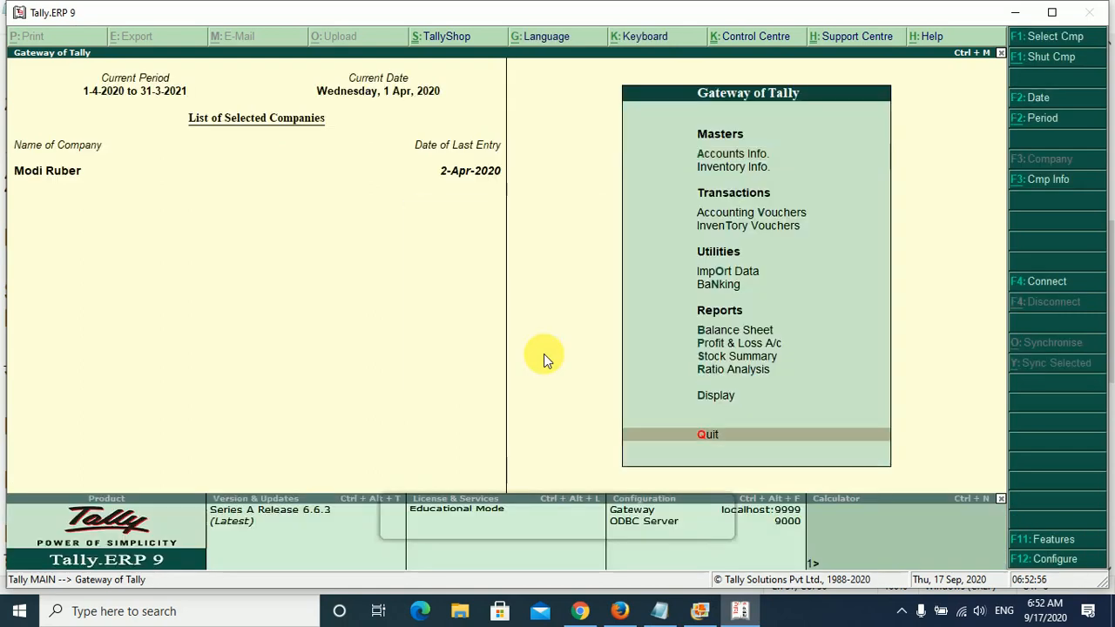
key(Down)
key(Return)
key(Down)
key(Return)
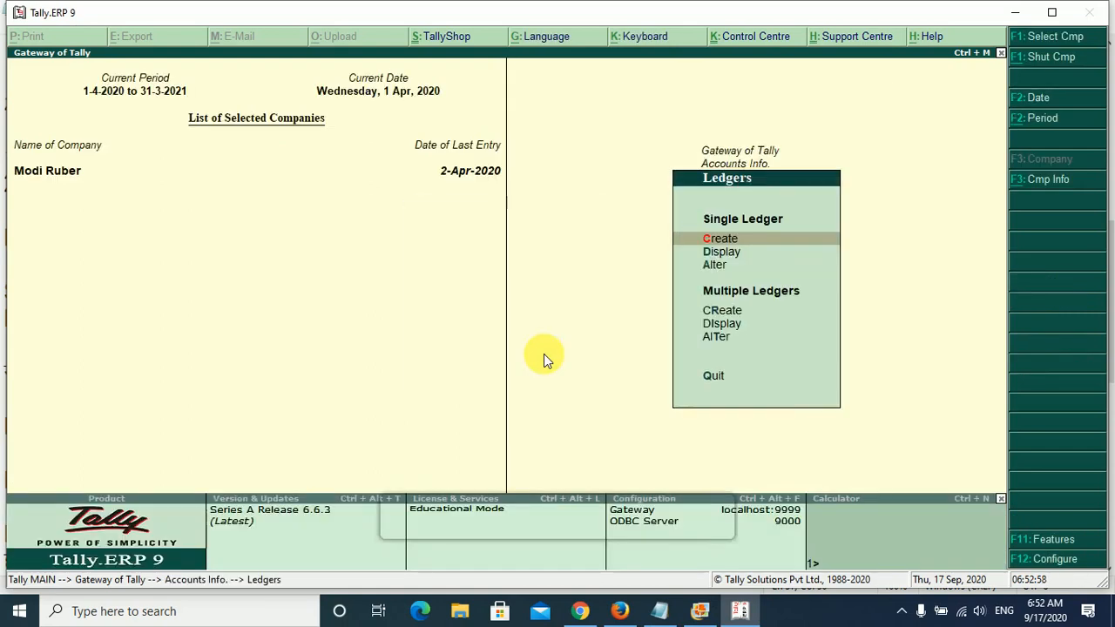
key(Return)
- Name the new ledger after the credit buyer and place it under Sundry Debtors
text(Deepak)
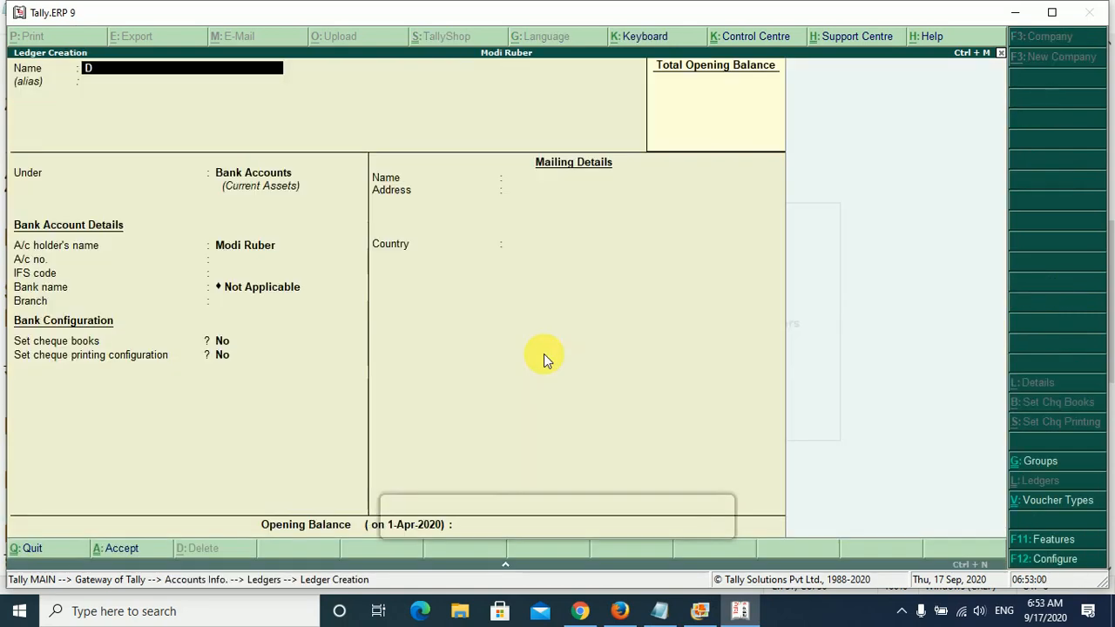
key(Return)
key(Return)
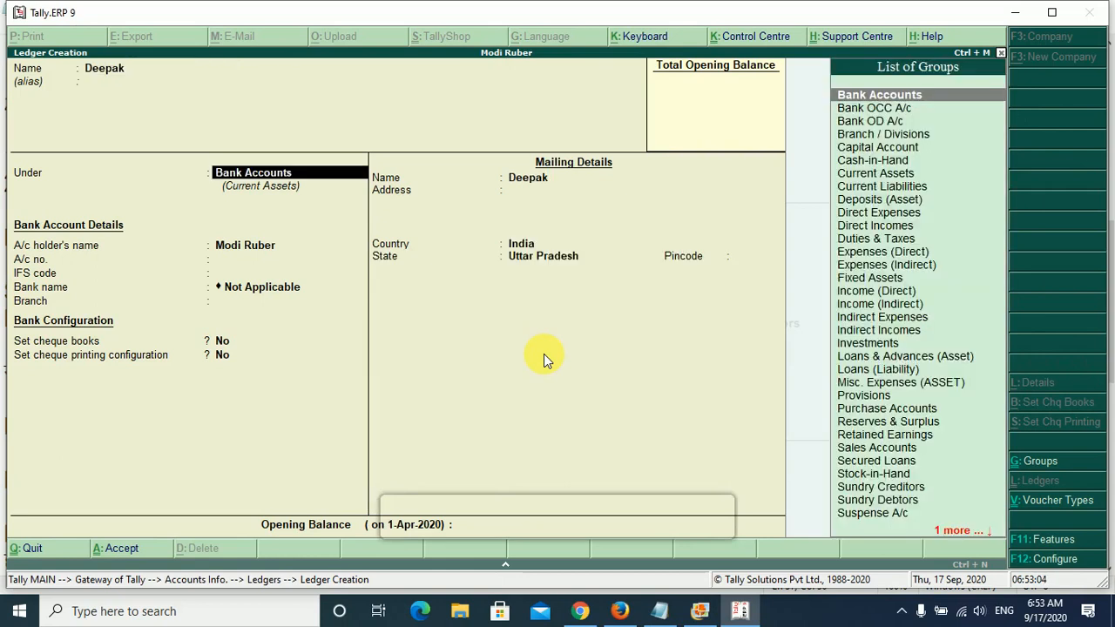
text(Sun)
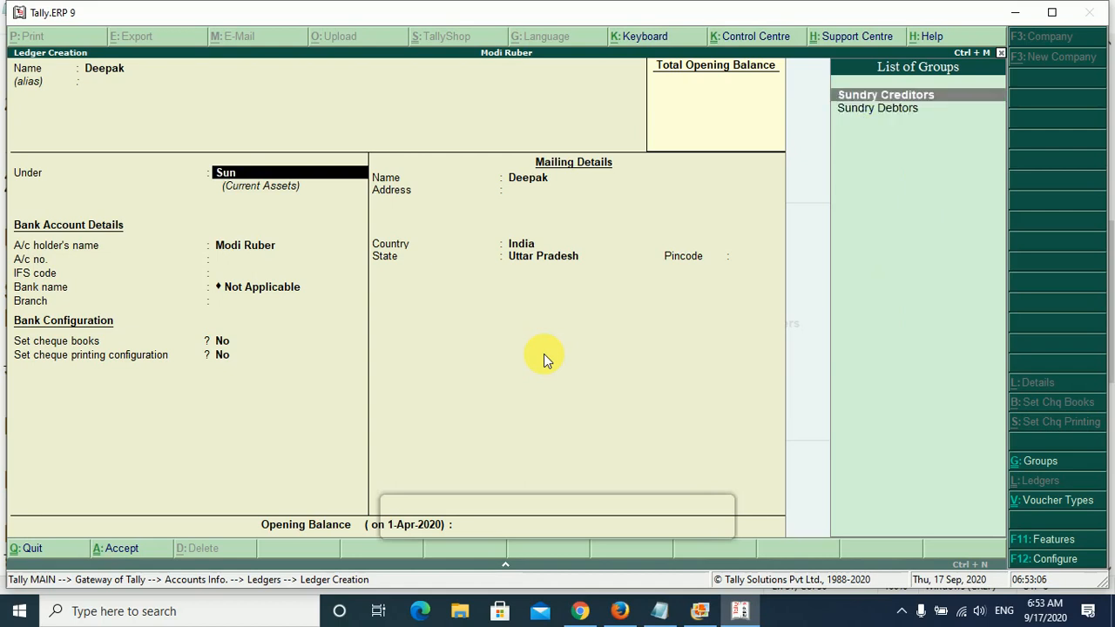
key(Down)
key(Return)
- Save the buyer's ledger with the remaining default details and return to the Gateway of Tally
key(Return)
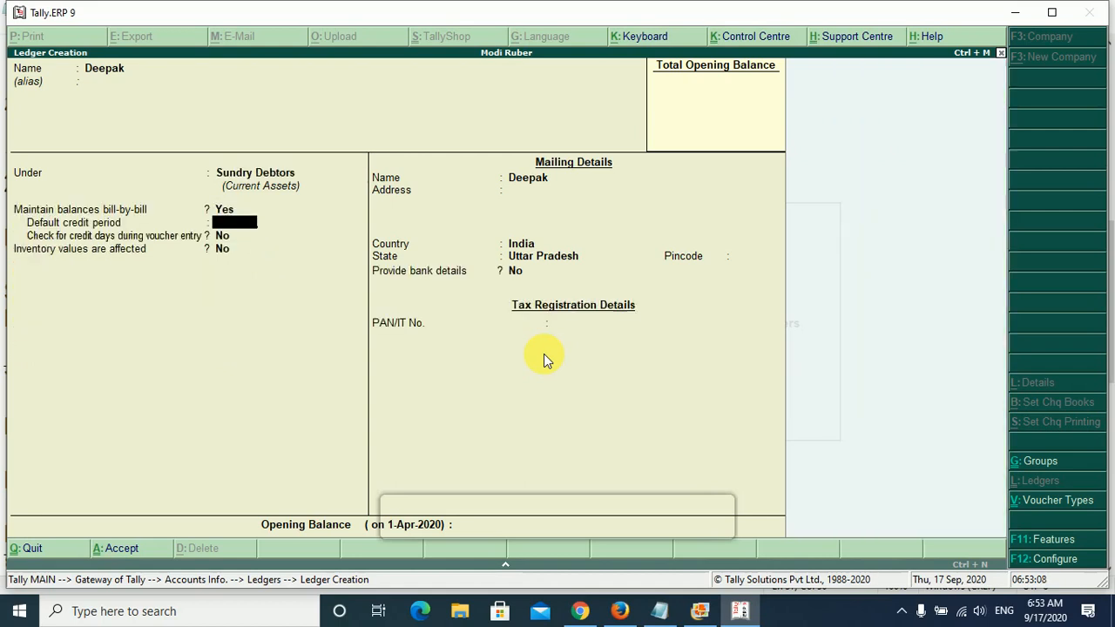
key(Return)
key(Return)
key(Return)
key(Return)
key(Return)
key(Return)
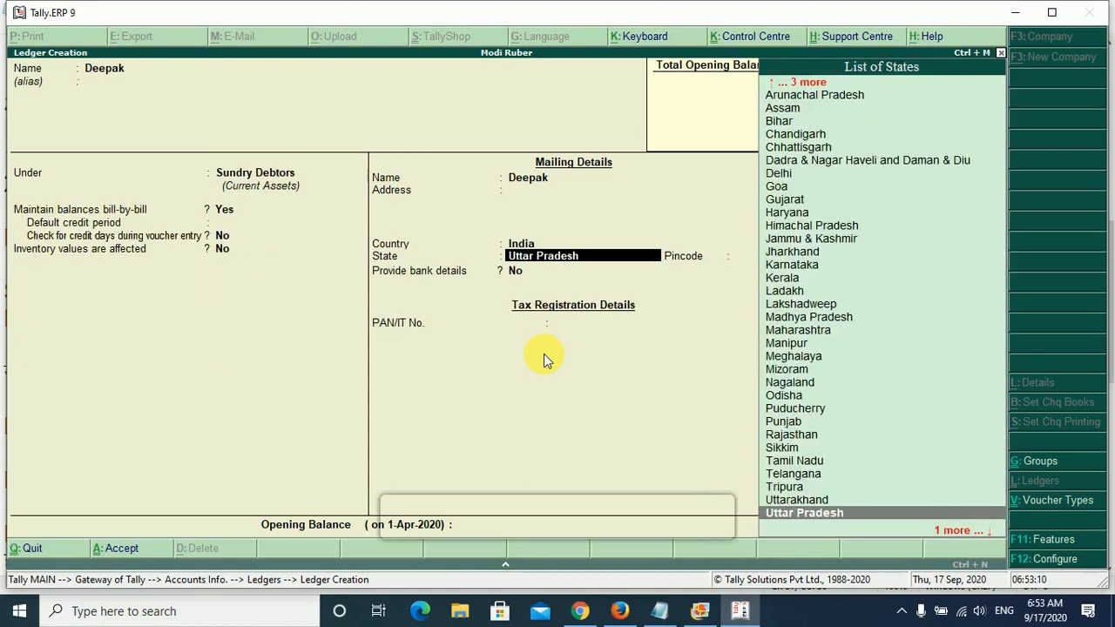
key(Return)
key(Return)
key(Return)
key(Return)
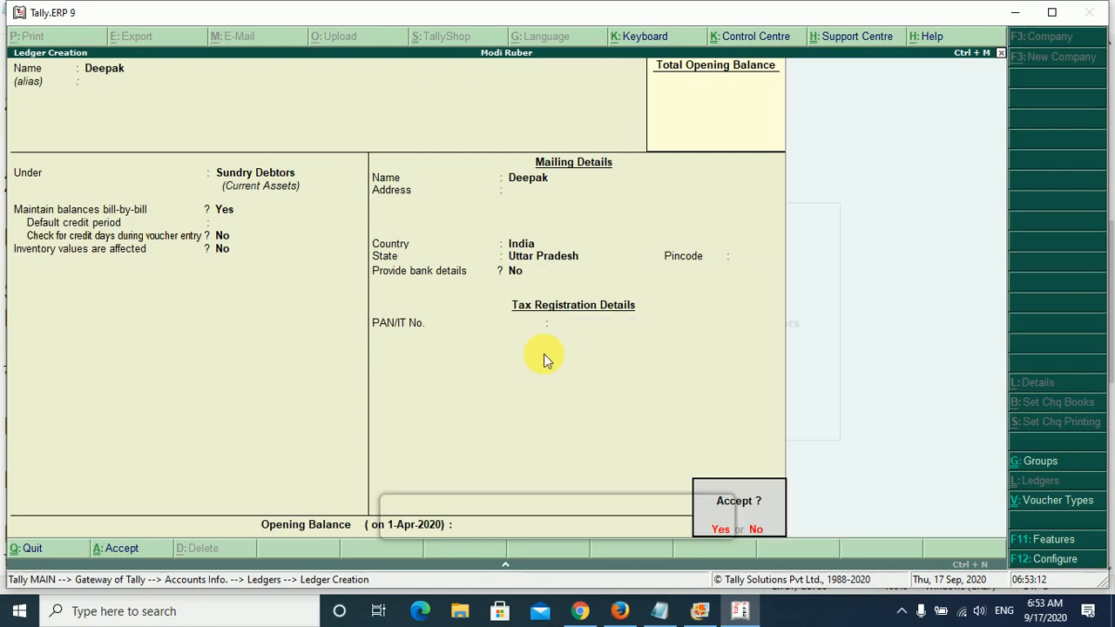
key(Return)
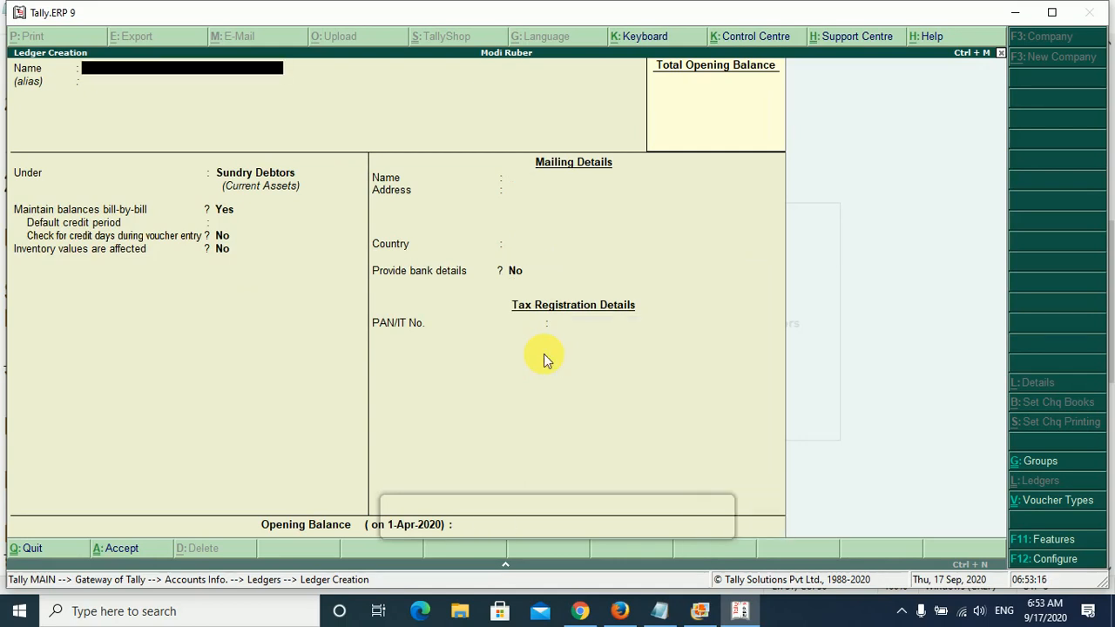
key(Escape)
key(Escape)
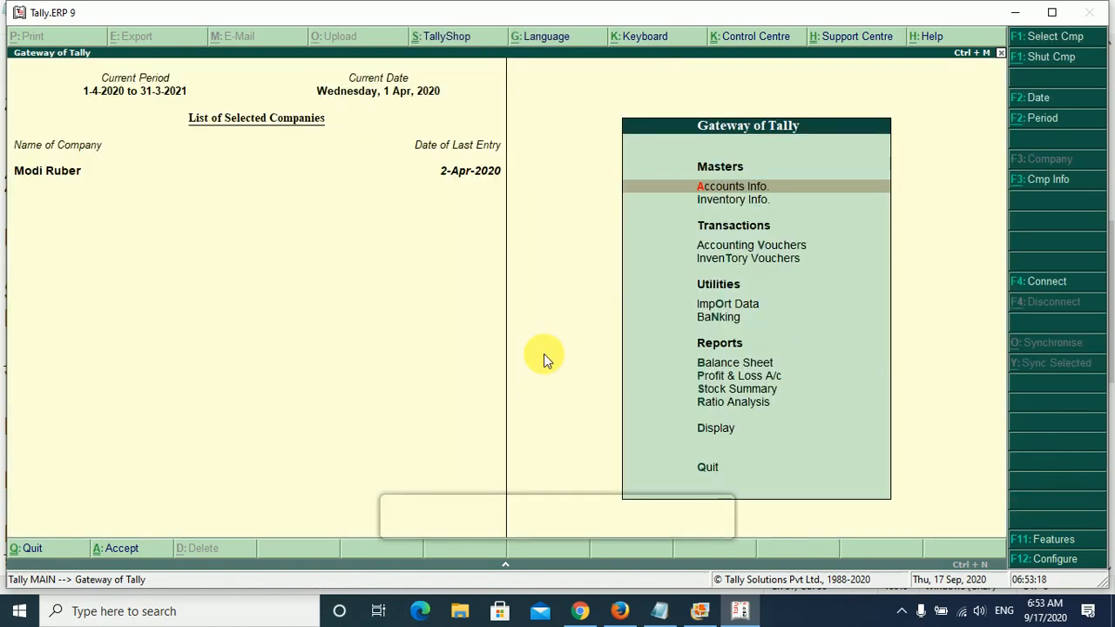
- Start a new sales voucher with reference number 3465
key(Down)
key(Down)
key(Return)
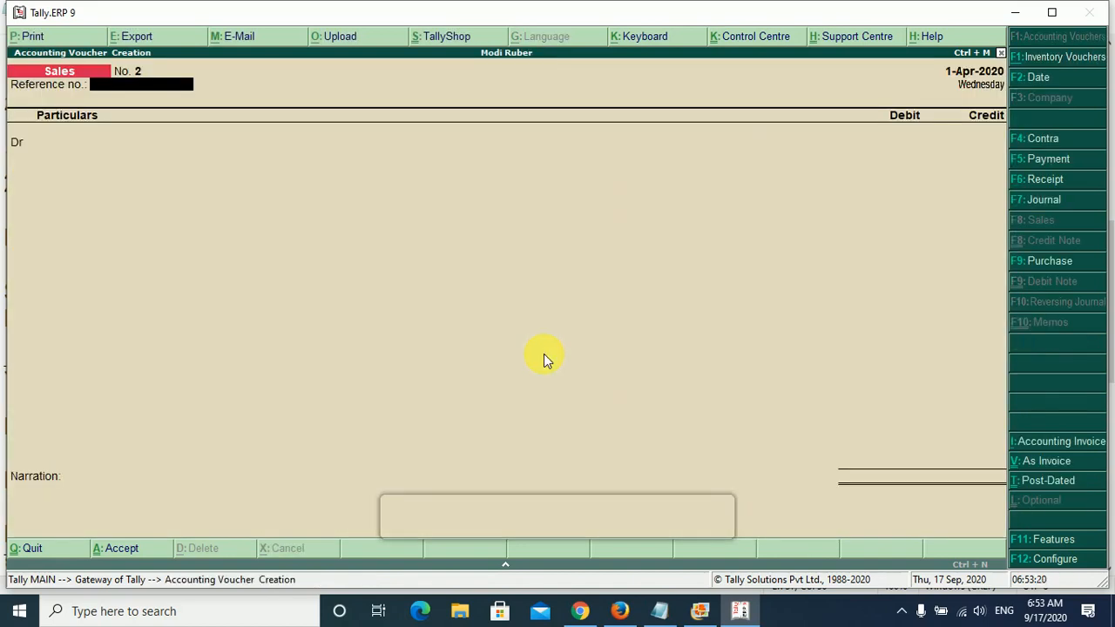
text(3465)
key(Return)
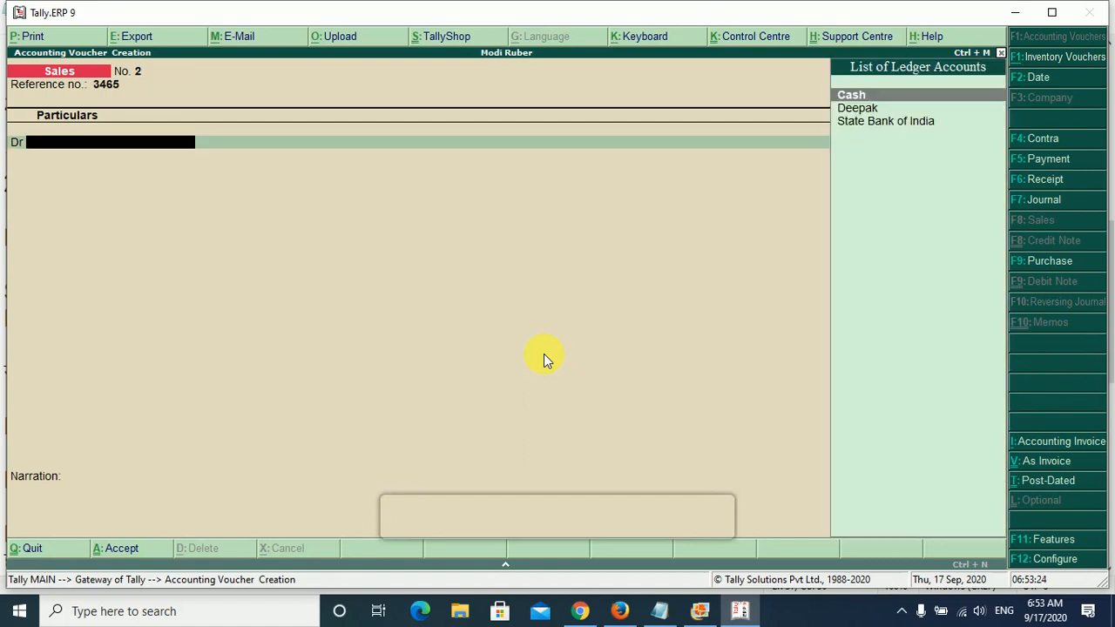
- Choose the credit buyer's ledger as the debit account and accept the buyer's details with Uttar Pradesh as the state
key(Down)
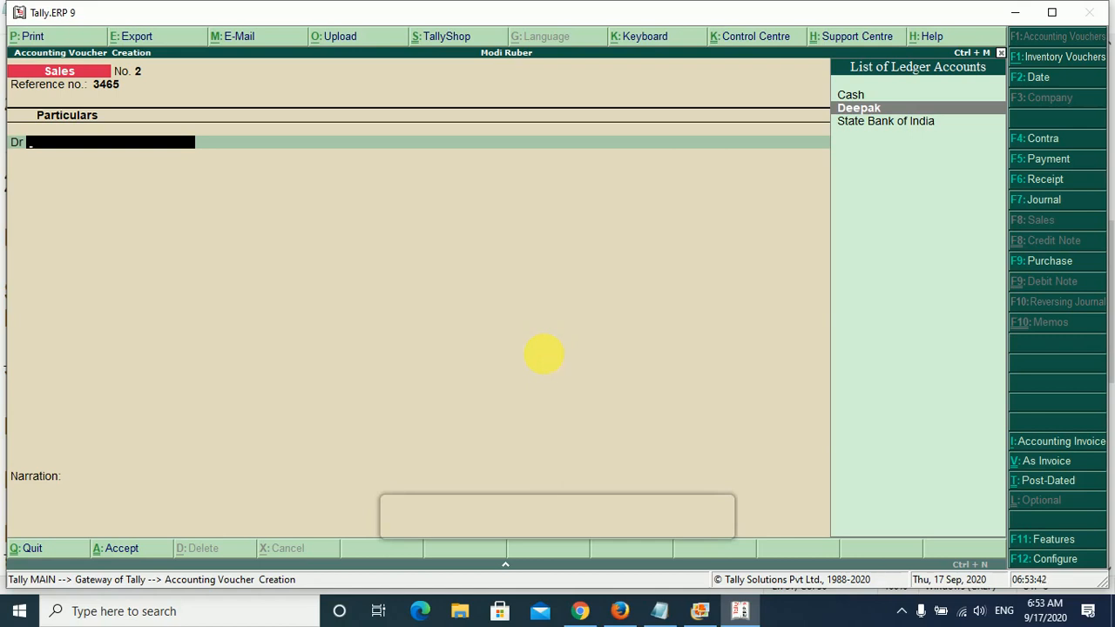
key(Return)
key(Return)
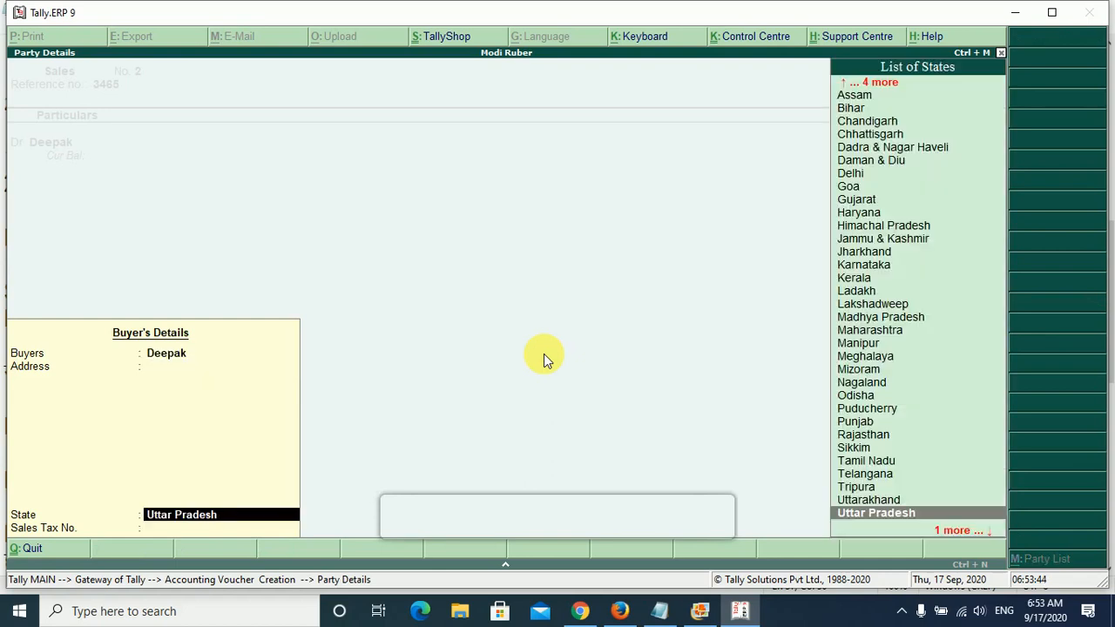
key(Return)
key(Return)
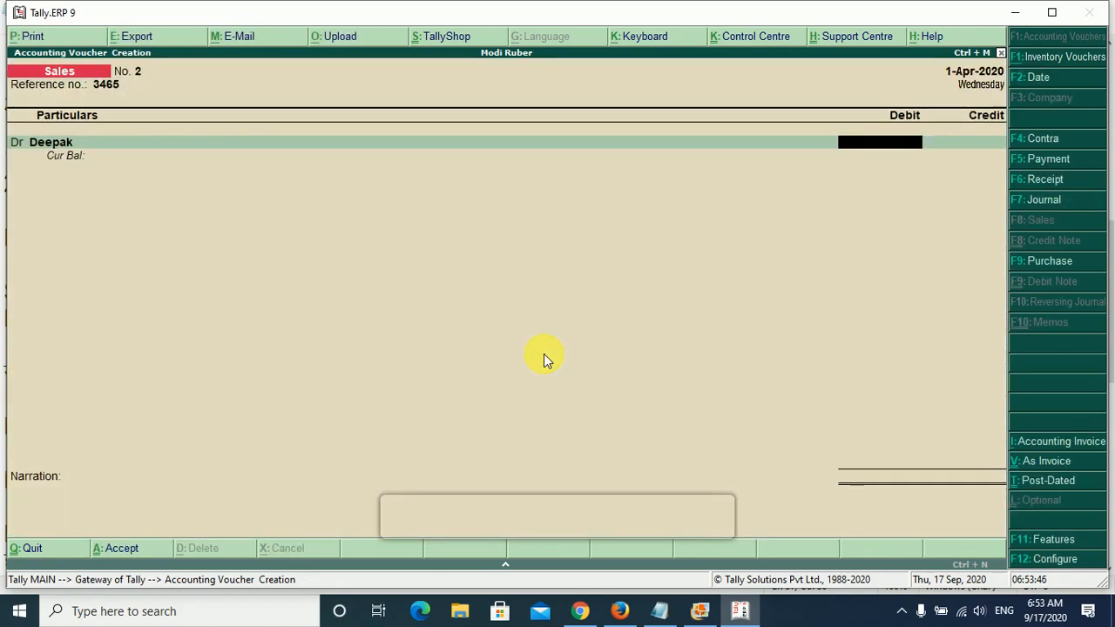
- Check the sale amount in the notes, debit the buyer 1000 and allocate it bill-wise to New Ref 2
click(660, 611)
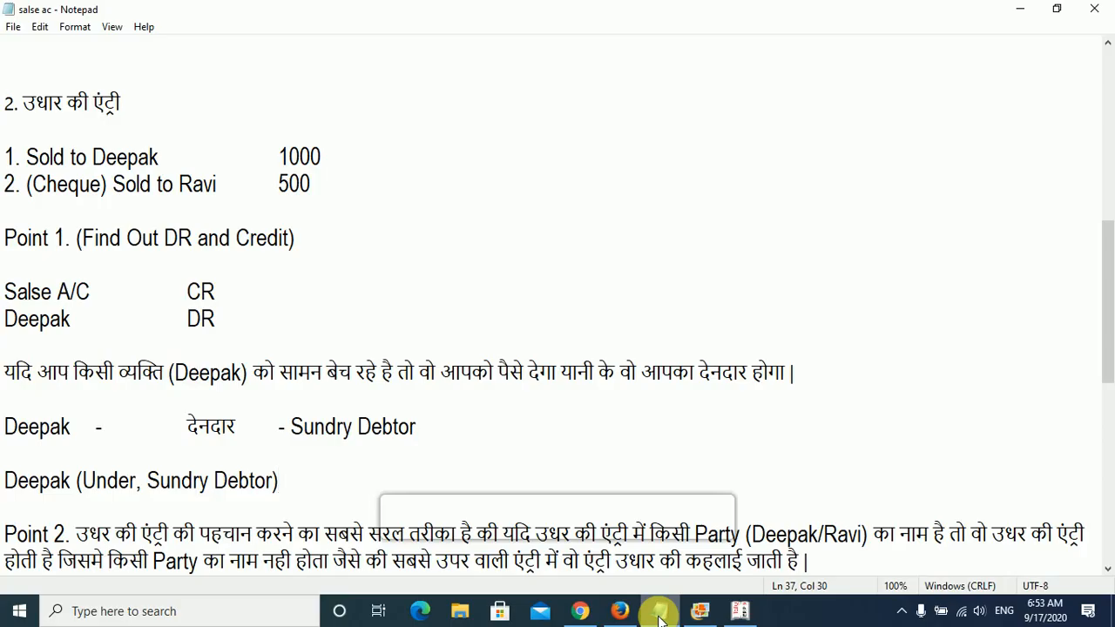
click(659, 615)
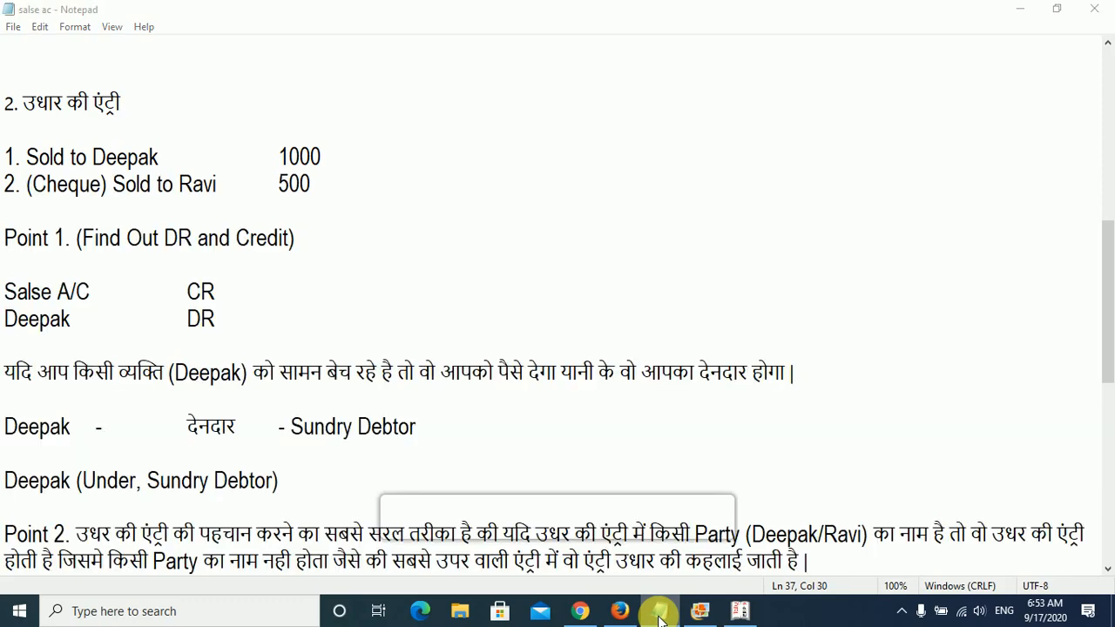
text(1000)
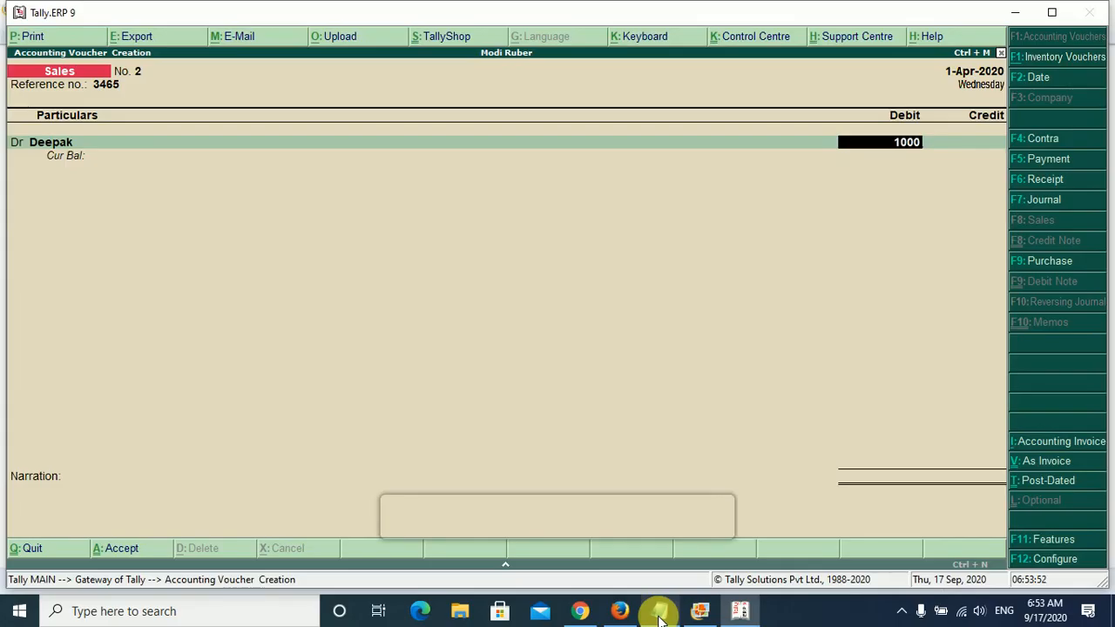
key(Return)
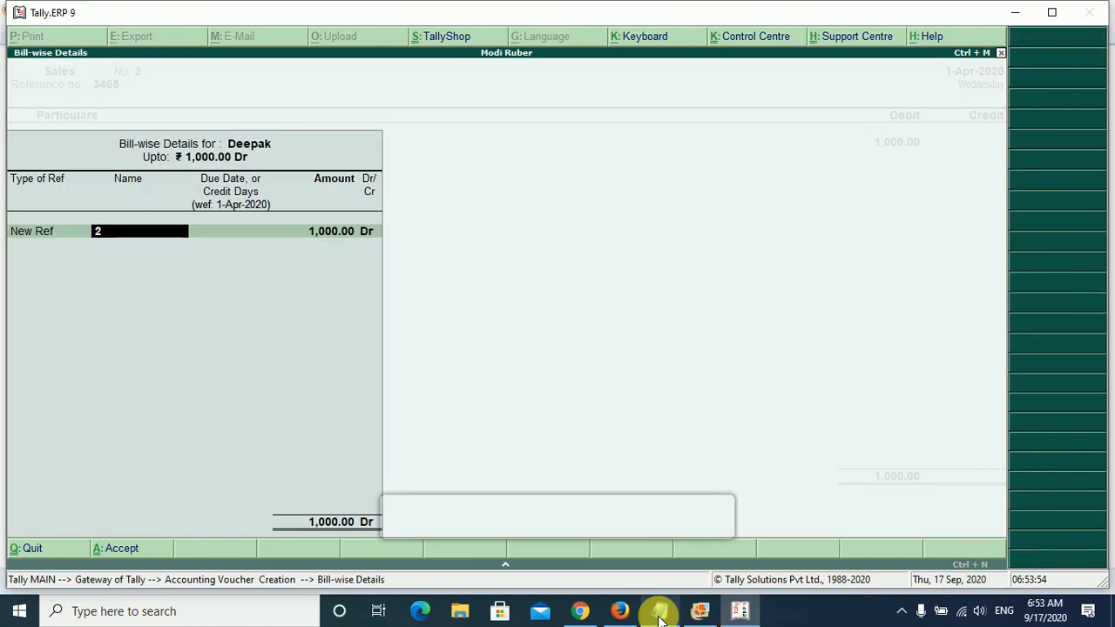
key(Return)
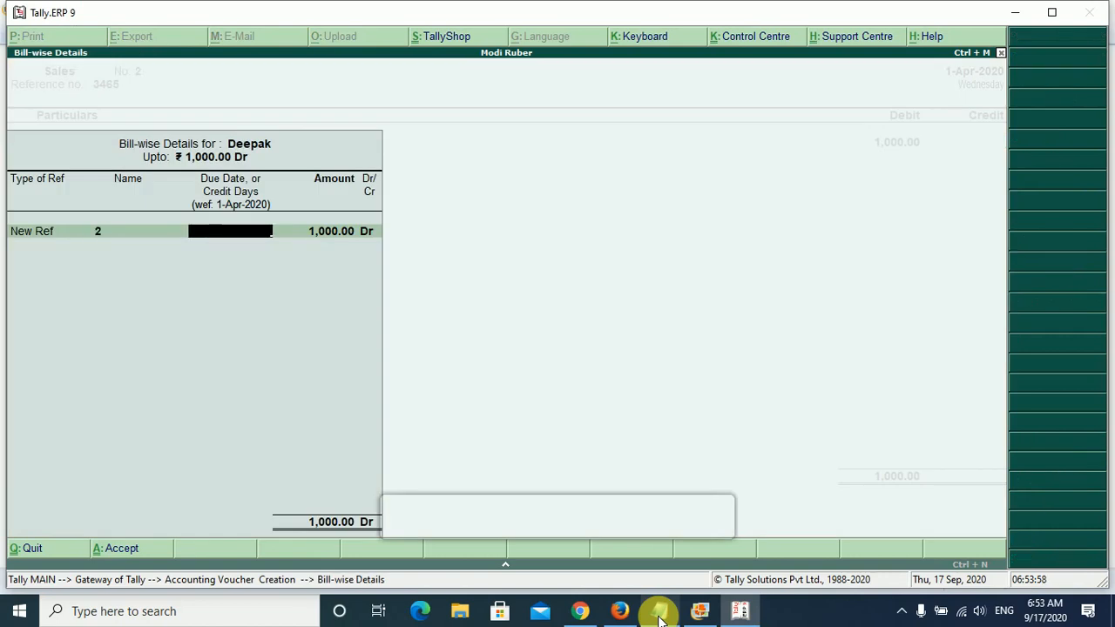
key(Return)
key(Return)
key(Return)
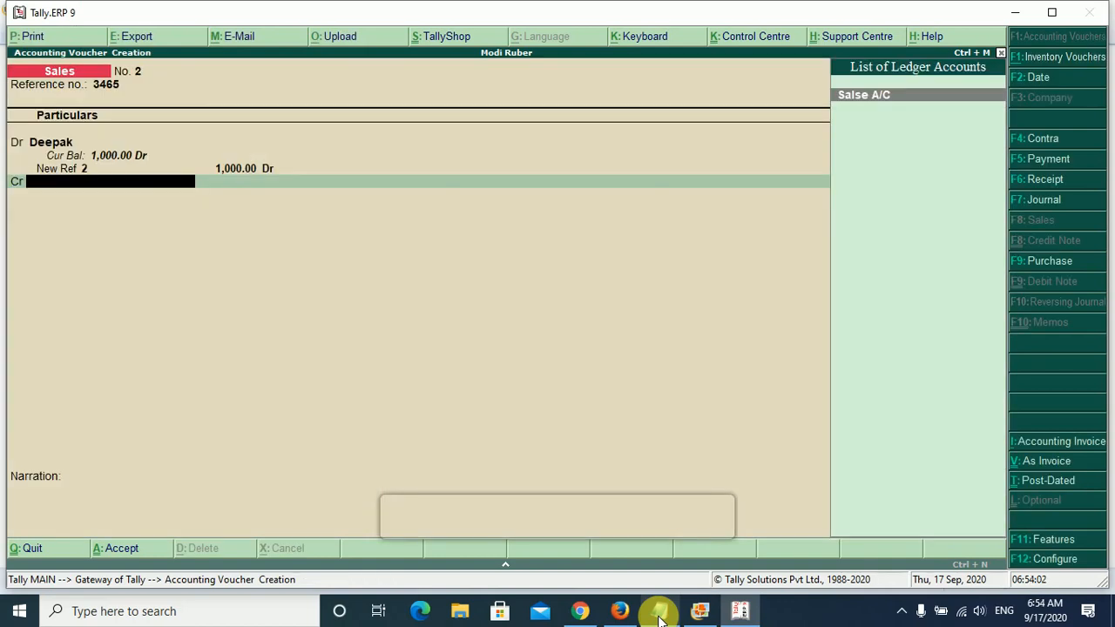
- Credit Salse A/C with 1,000.00, leave the narration blank and accept the sales voucher
key(Return)
key(Return)
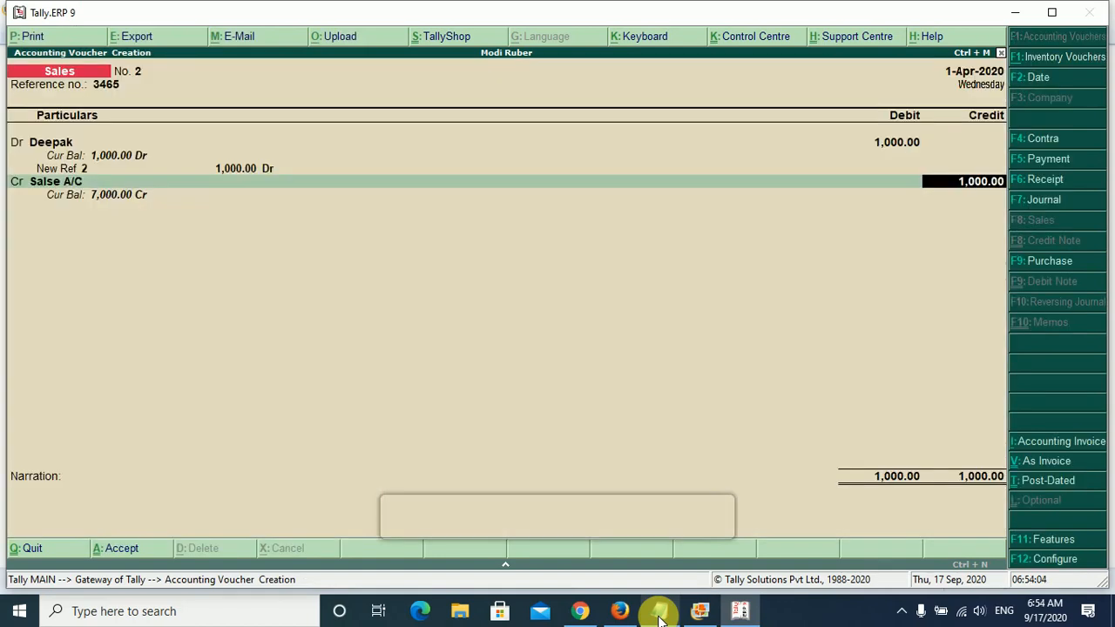
key(Return)
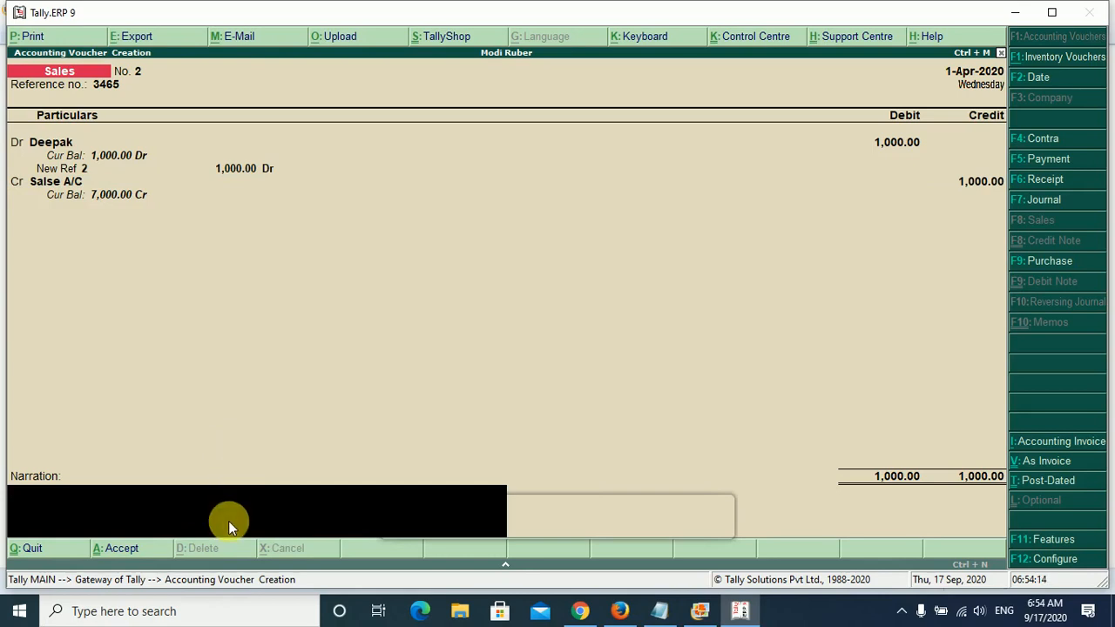
key(Return)
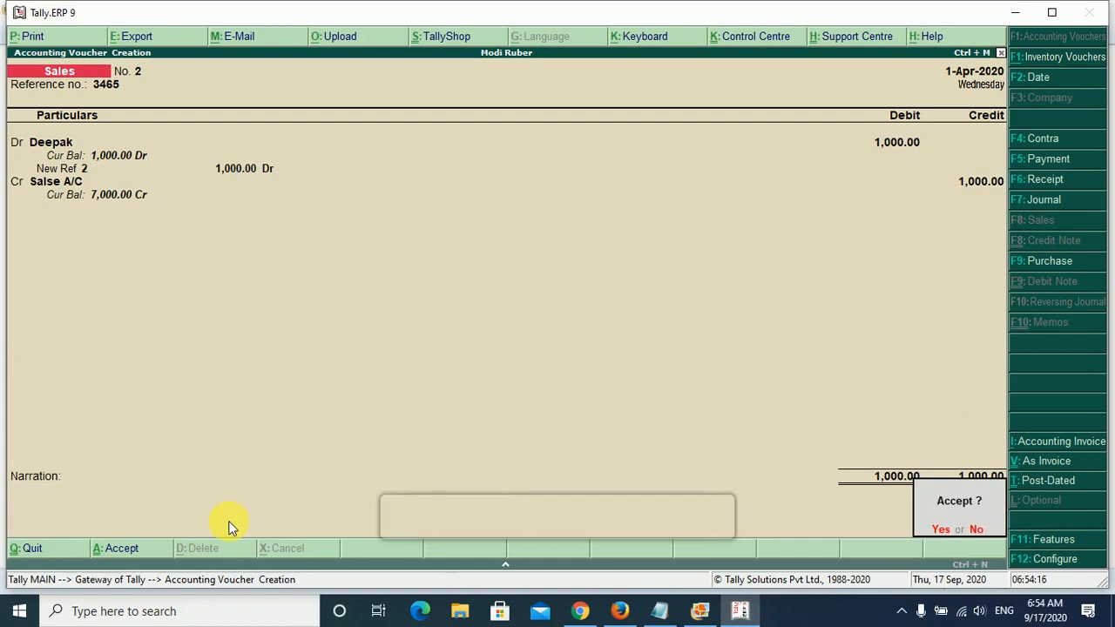
key(Return)
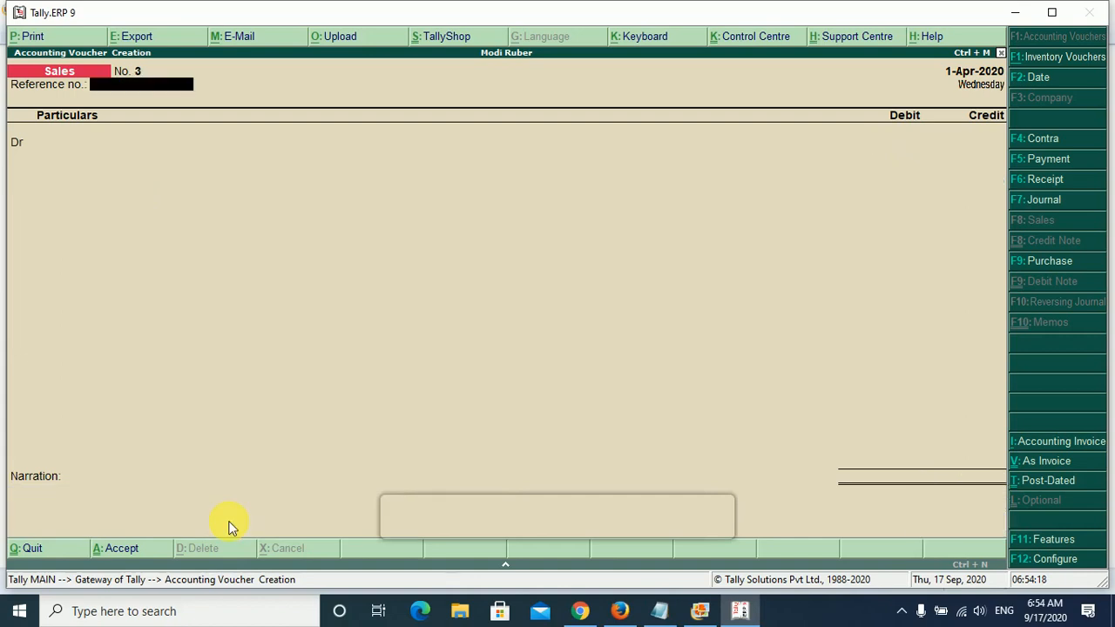
- Switch to Notepad and highlight the cheque label and the buyer in the second credit sale
click(659, 611)
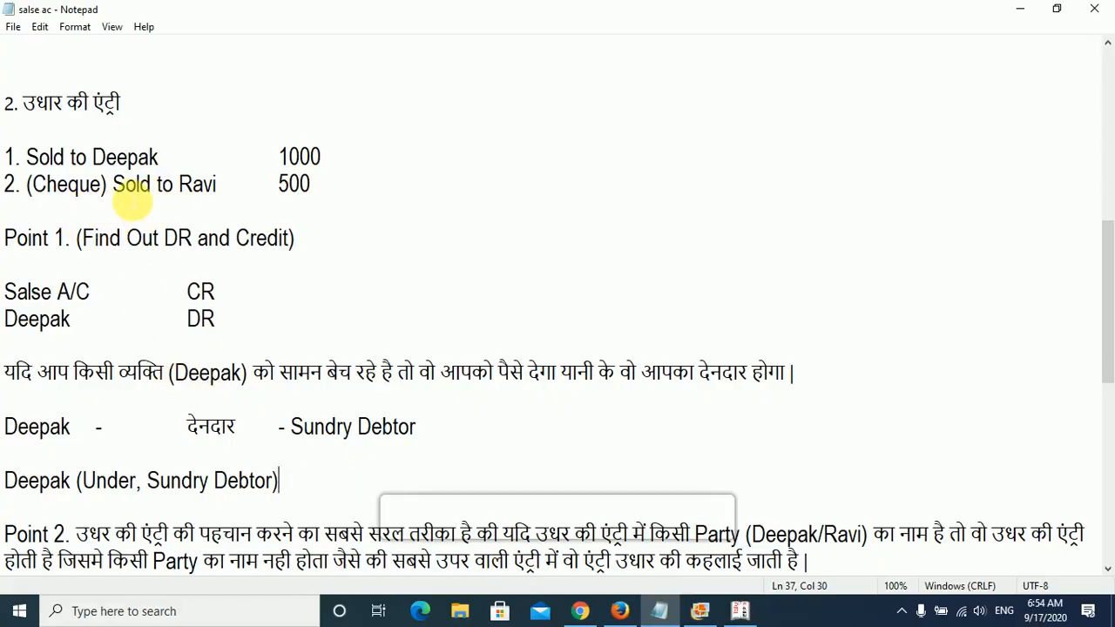
drag(107, 185, 33, 186)
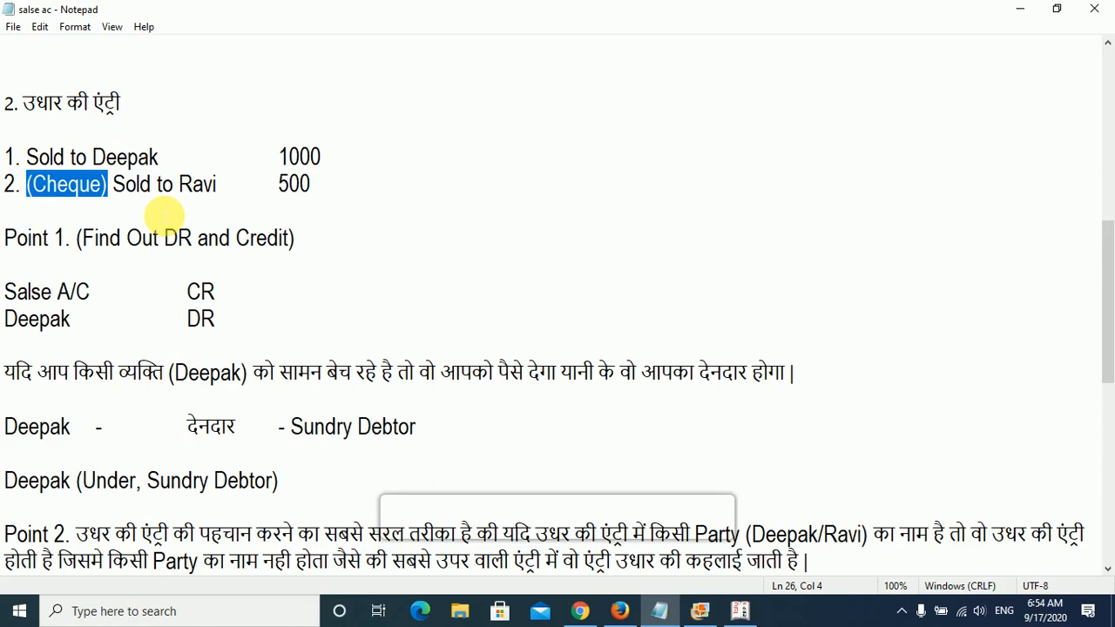
click(116, 189)
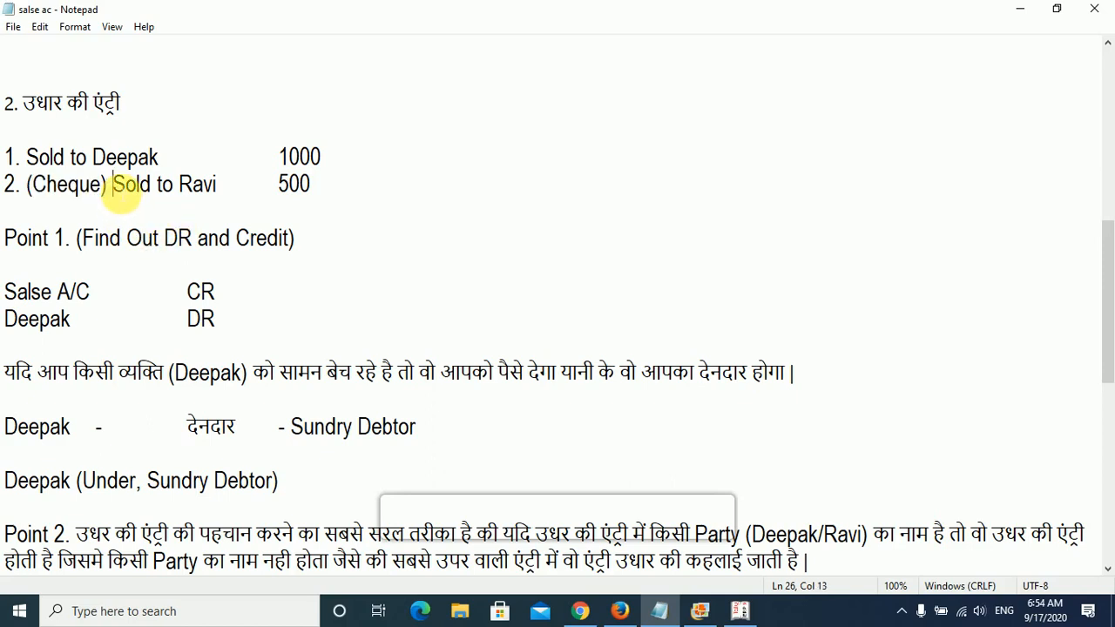
drag(116, 188, 22, 184)
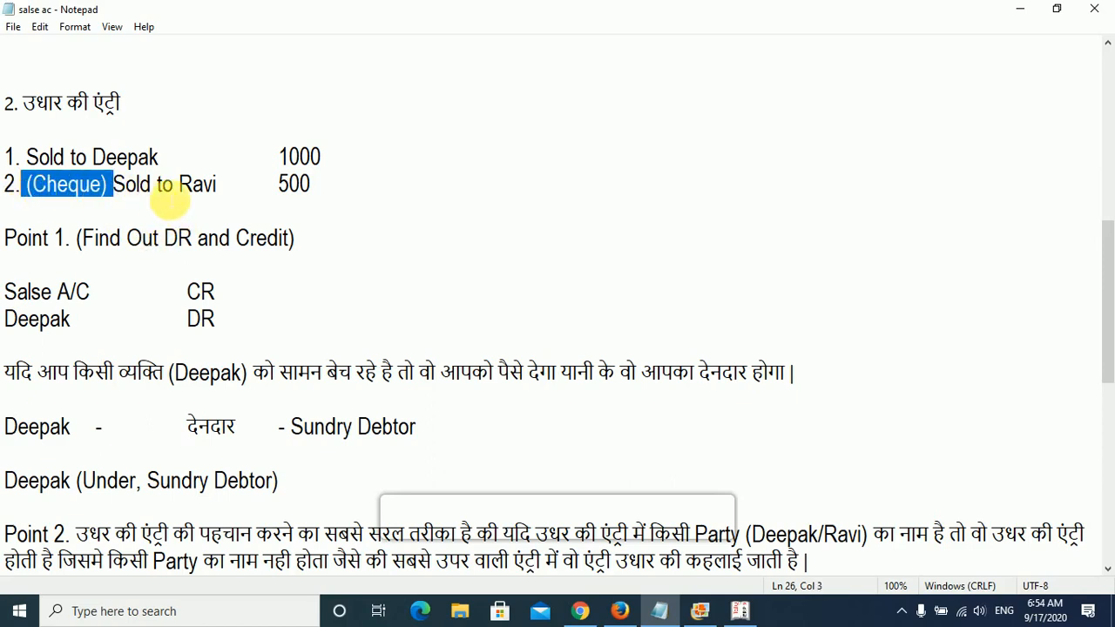
drag(219, 186, 181, 186)
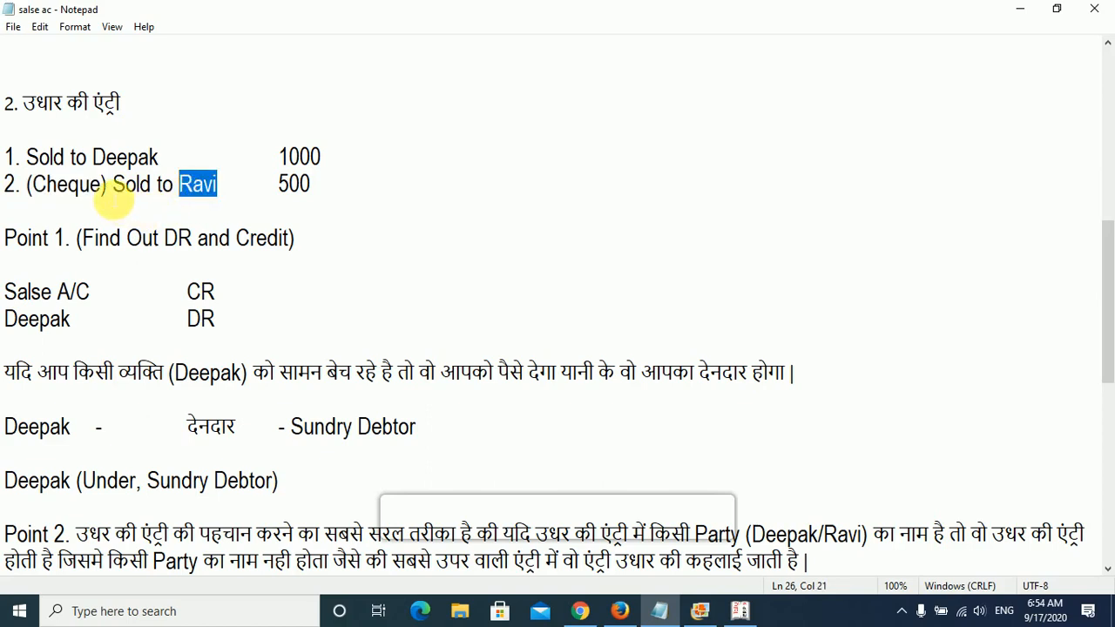
- Remove "(Cheque)" from the second credit sale line and realign its amount with the one above
drag(120, 194, 41, 194)
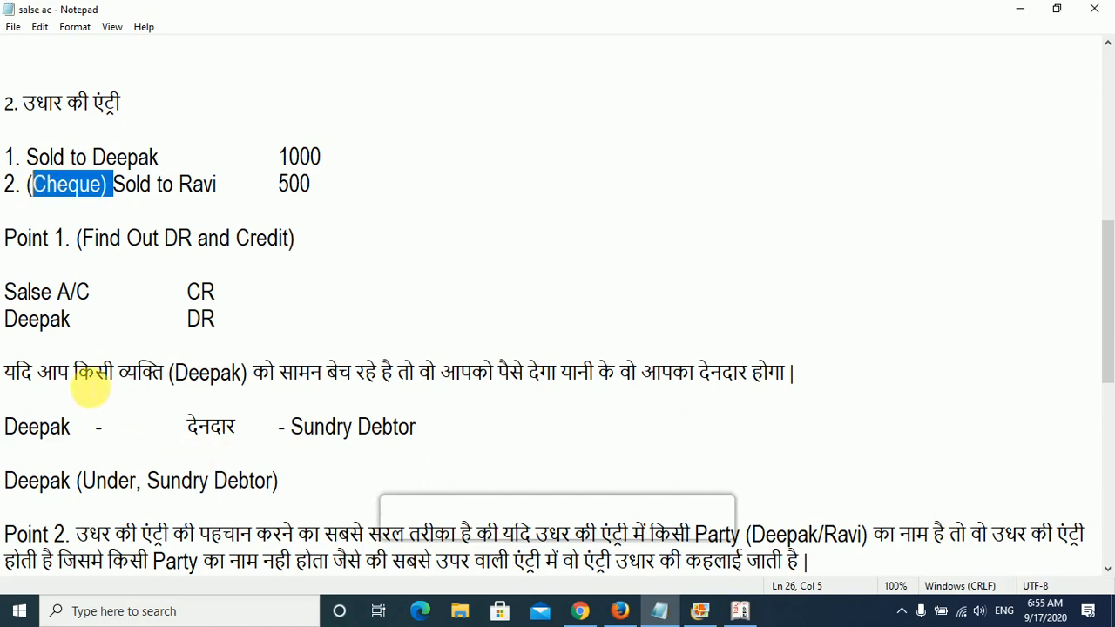
key(Delete)
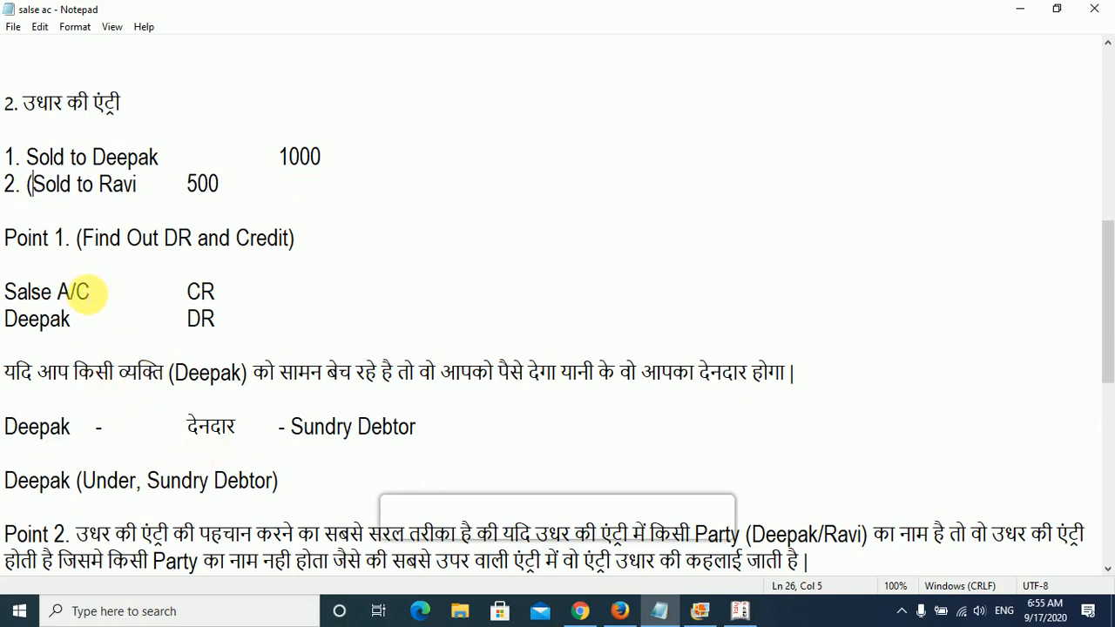
key(BackSpace)
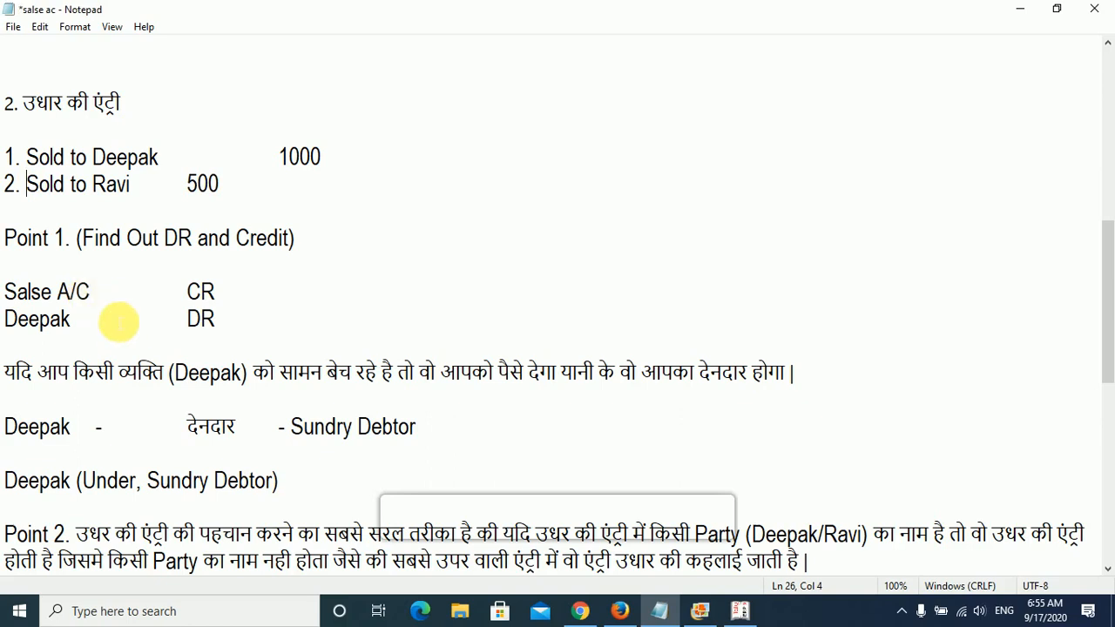
click(189, 186)
key(Tab)
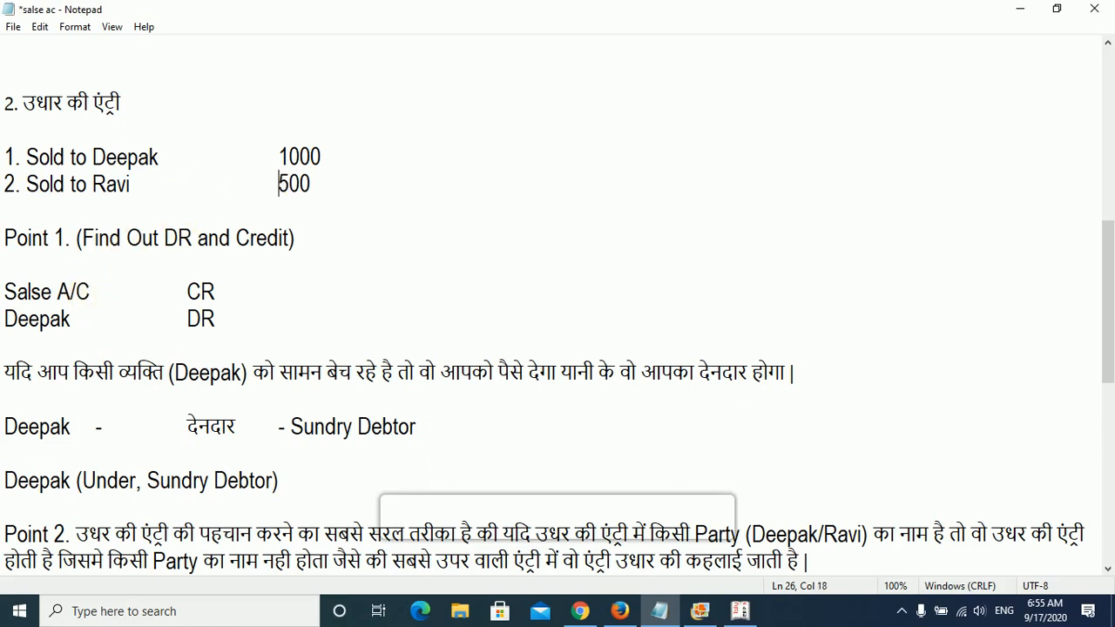
- Compare the cash and credit sale entries in the notes and highlight the Salse A/C CR line
scroll(206, 201, up, 6)
scroll(130, 175, down, 5)
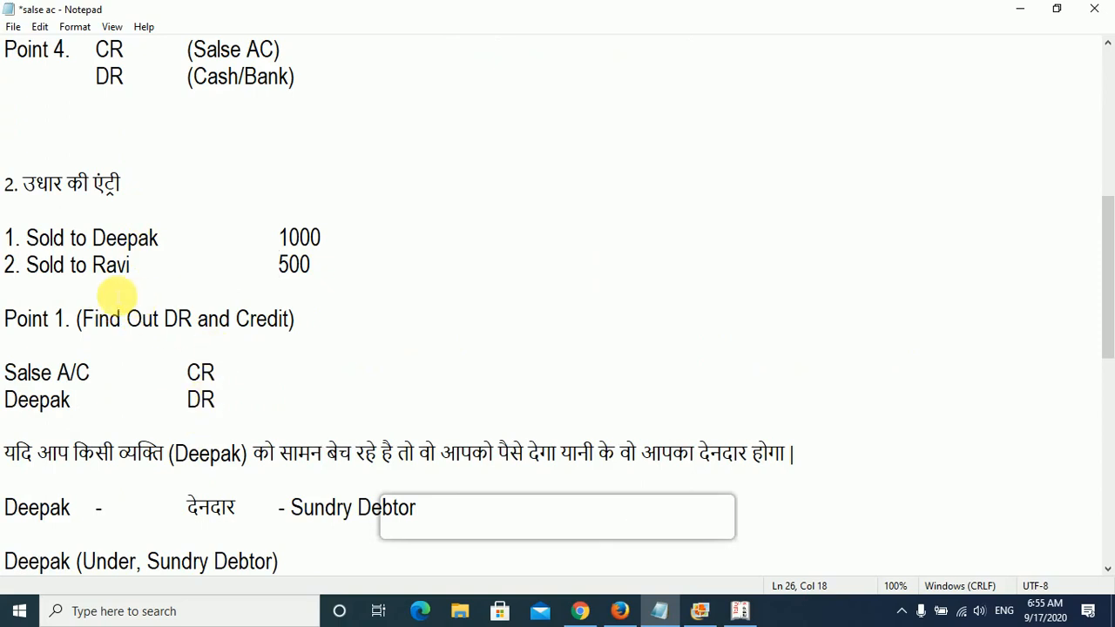
scroll(261, 252, up, 5)
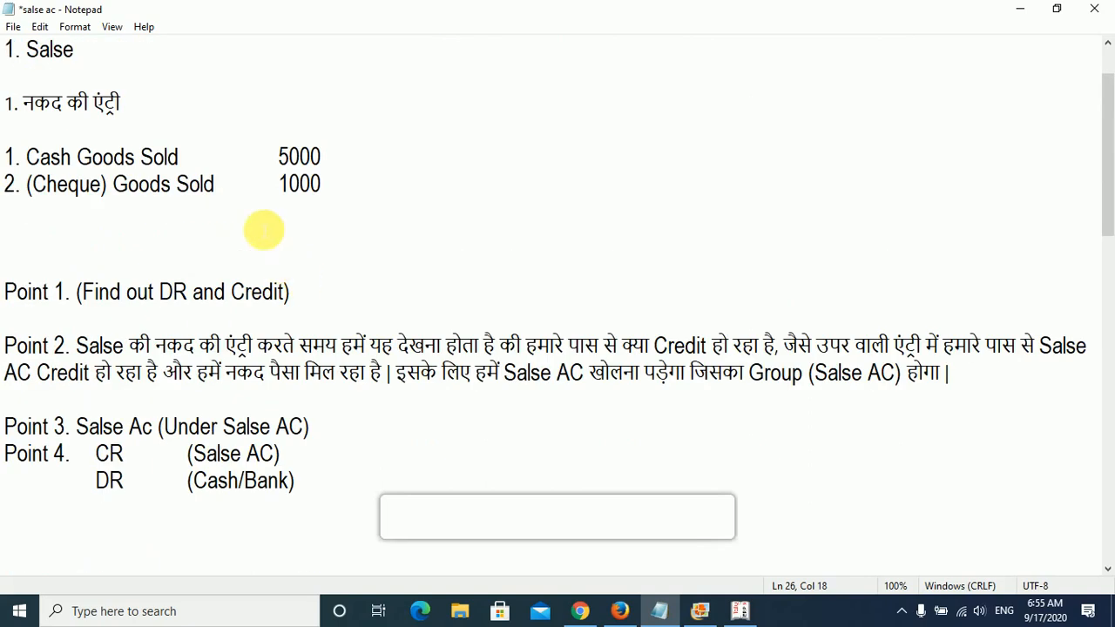
scroll(174, 370, down, 4)
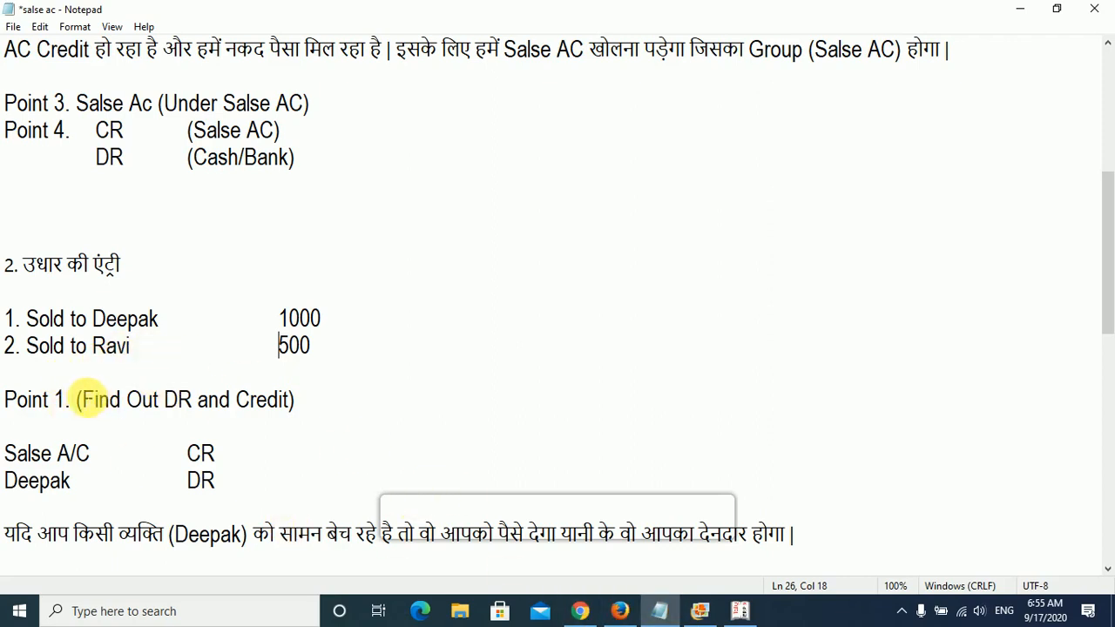
drag(26, 346, 53, 351)
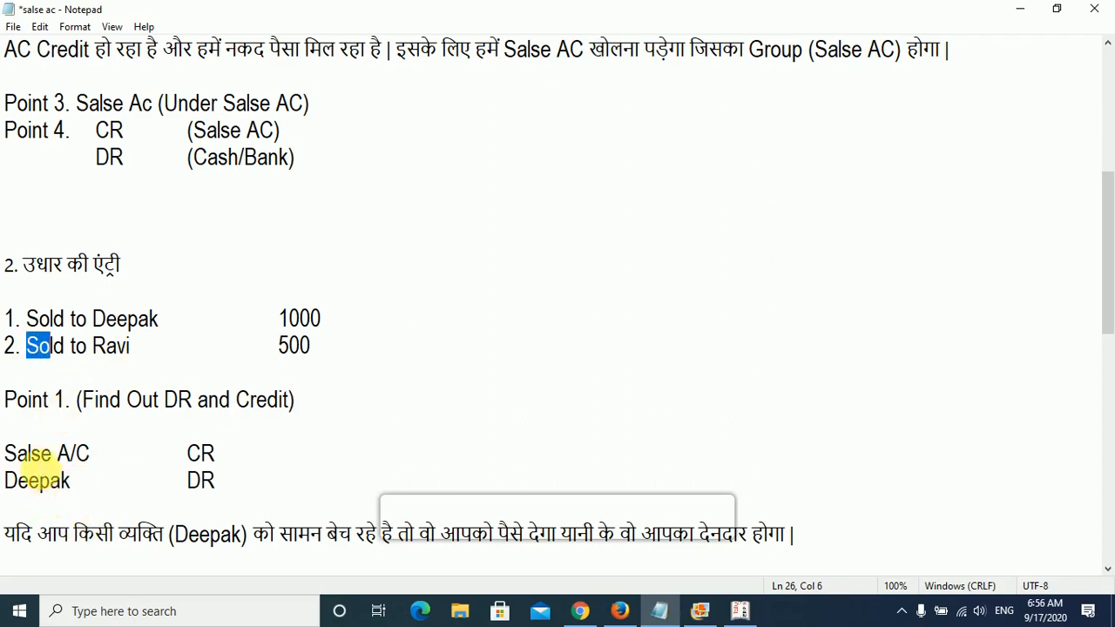
drag(213, 453, 7, 453)
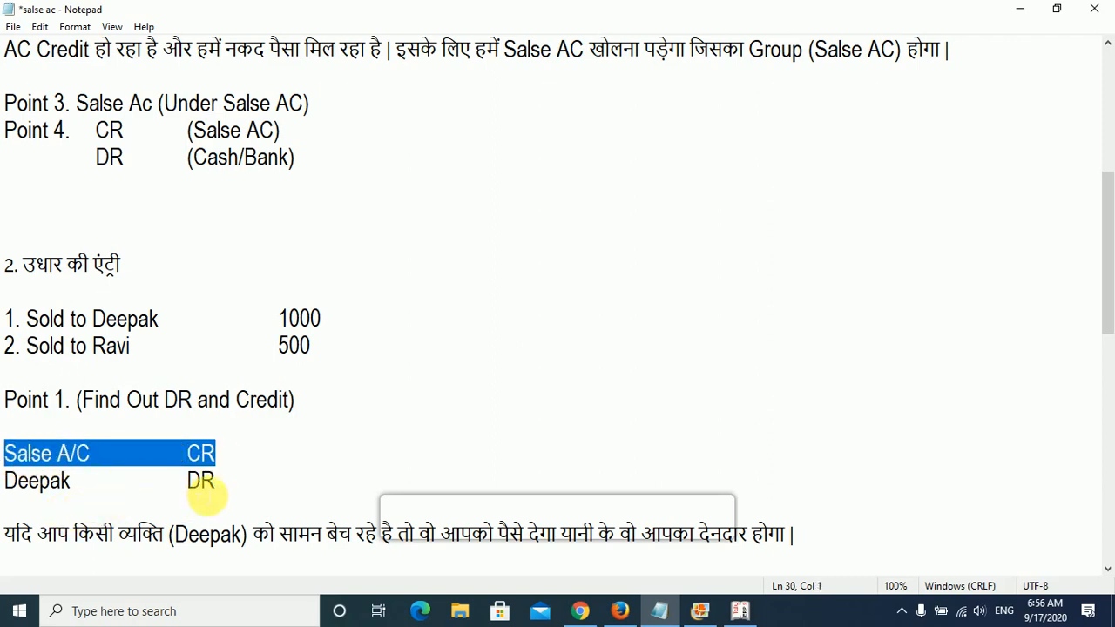
- Add a line for the second credit buyer marked DR below the first buyer's DR line
click(220, 489)
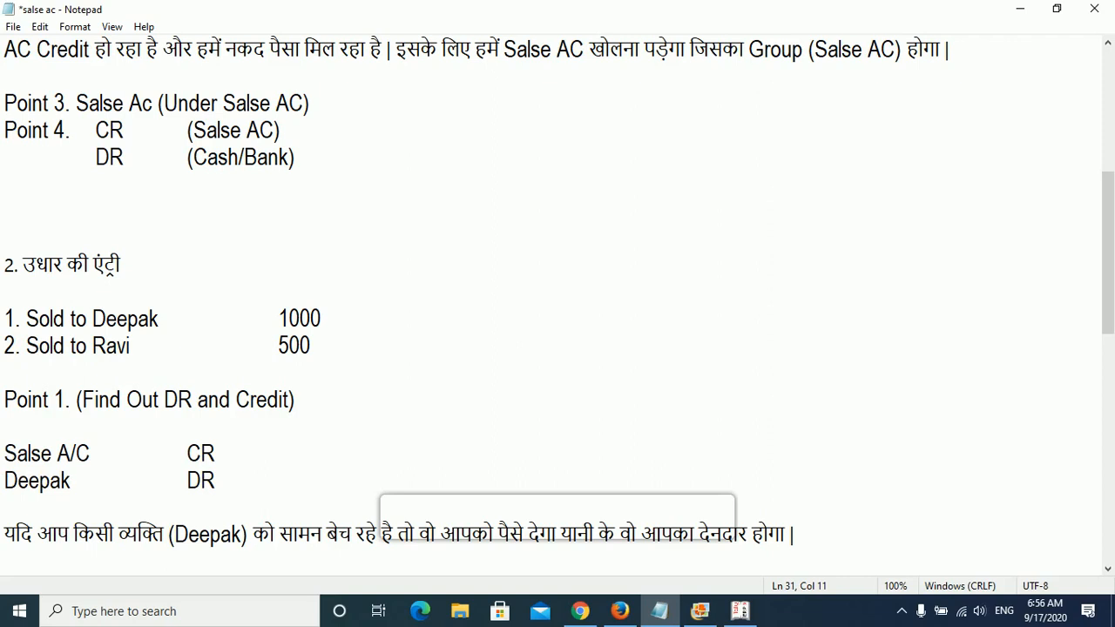
key(Return)
text(Ravi)
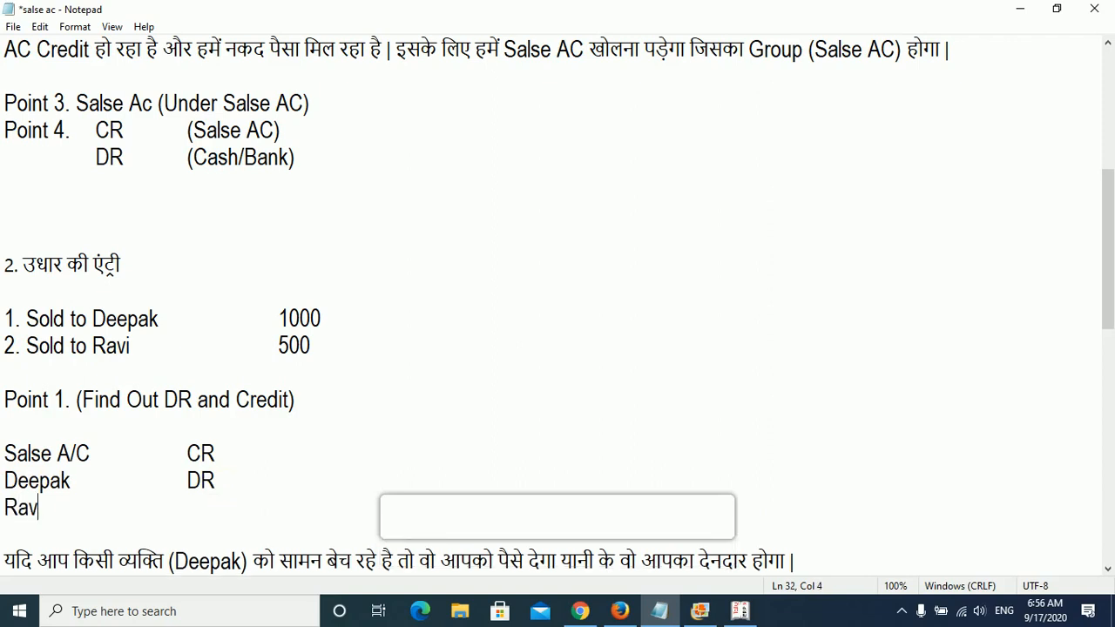
key(Tab)
key(Tab)
text(DR)
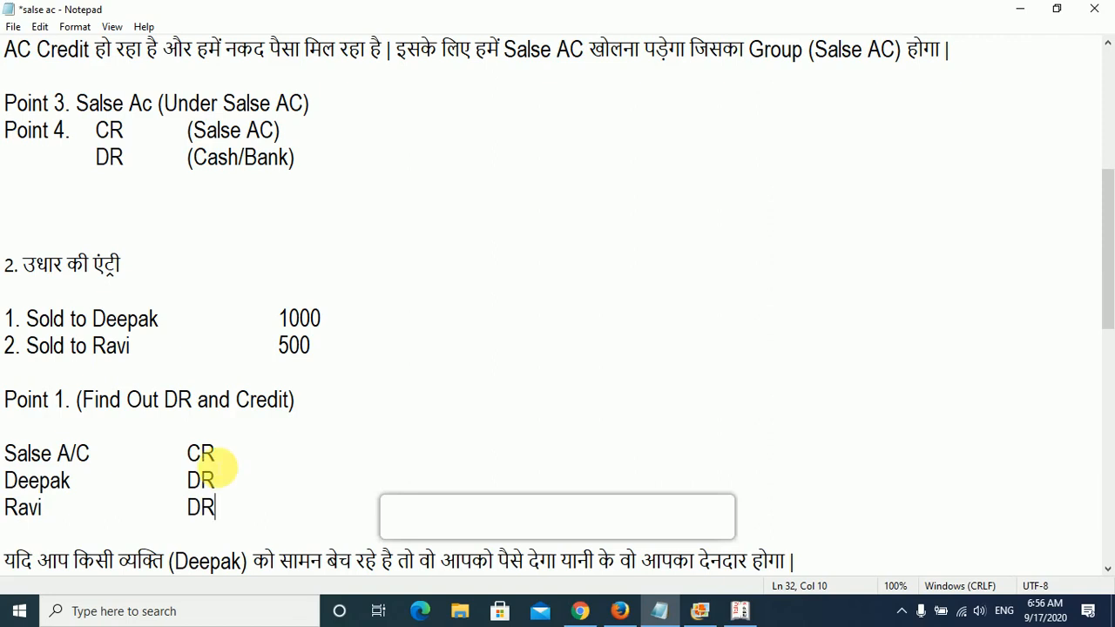
- Switch to Tally.ERP 9 and open the form for creating a single ledger
scroll(172, 490, down, 2)
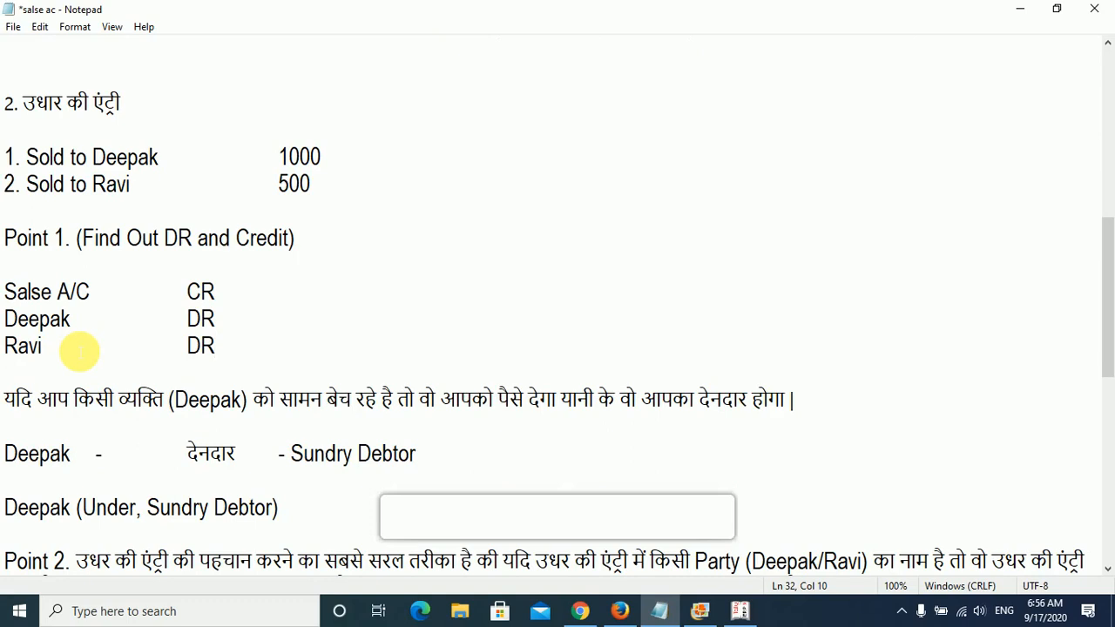
click(740, 611)
key(Escape)
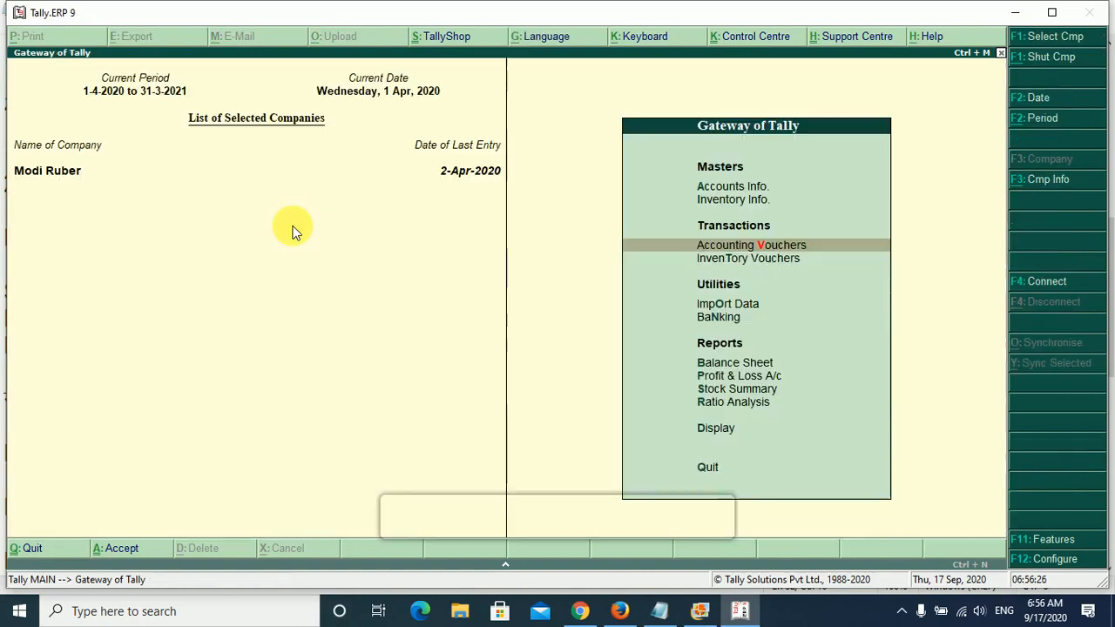
key(Up)
key(Up)
key(Return)
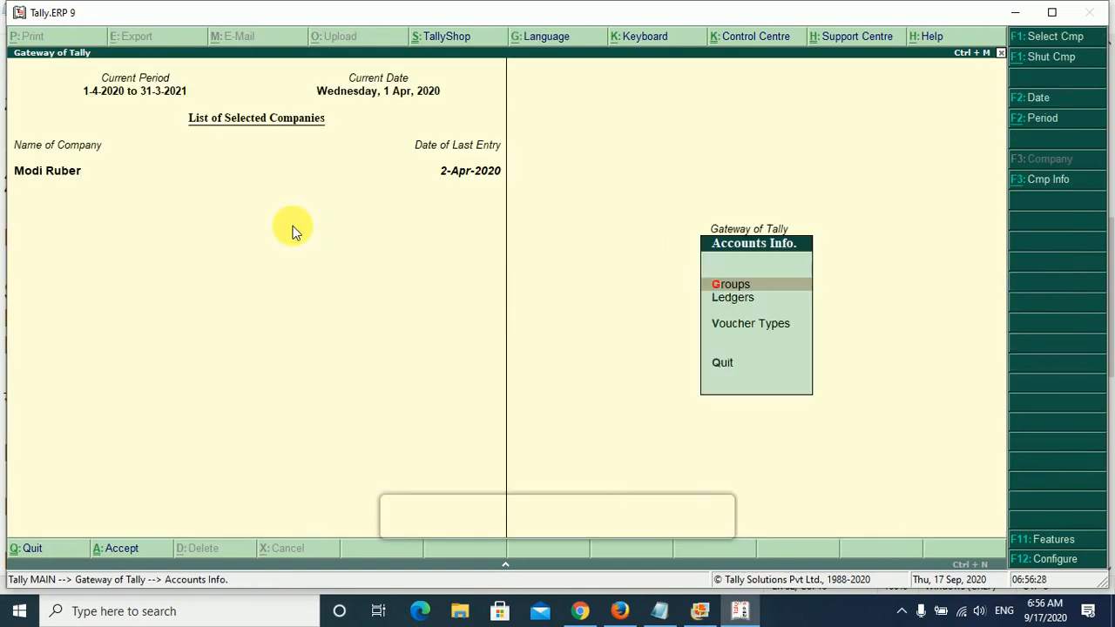
key(Down)
key(Return)
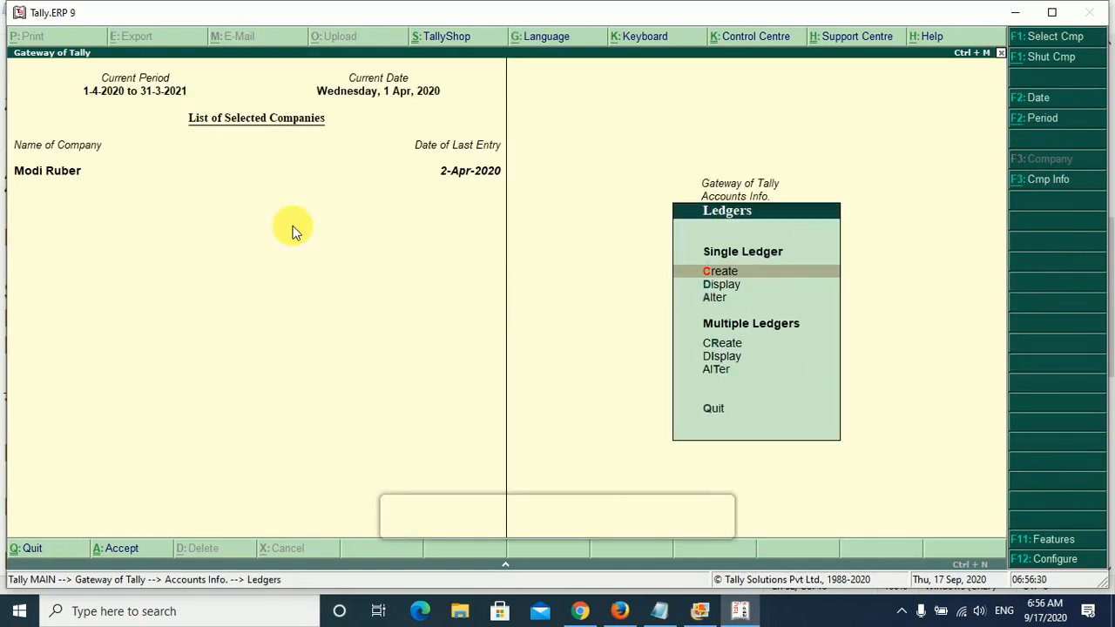
key(Return)
- Enter the second credit buyer's name as the new ledger's name, correcting its capitalisation
text(RAvi)
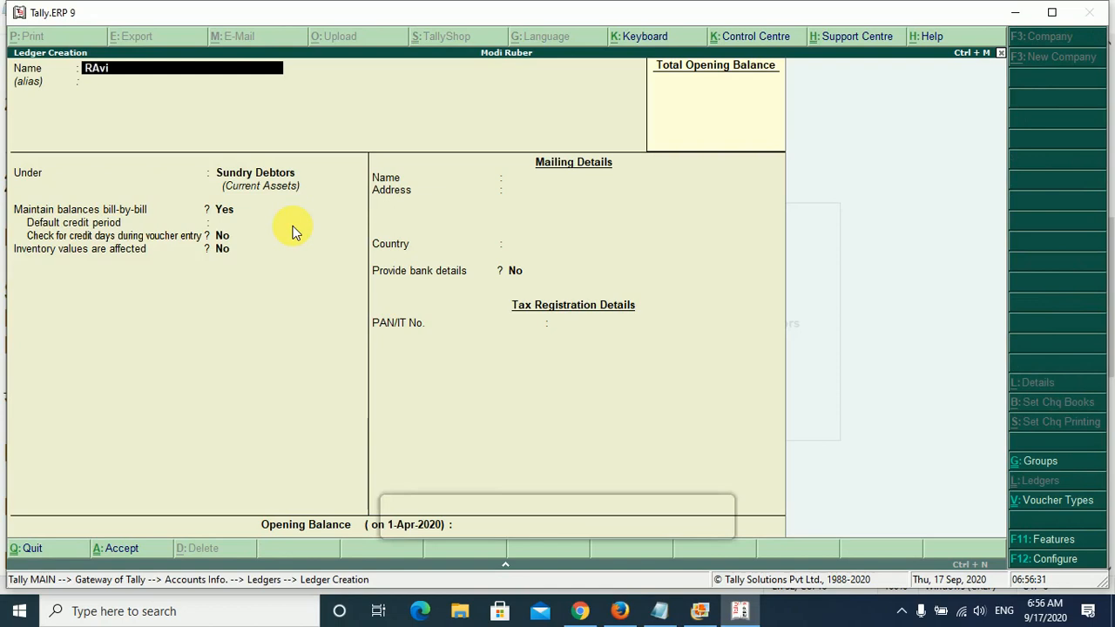
key(BackSpace)
key(BackSpace)
key(BackSpace)
text(avi)
key(Return)
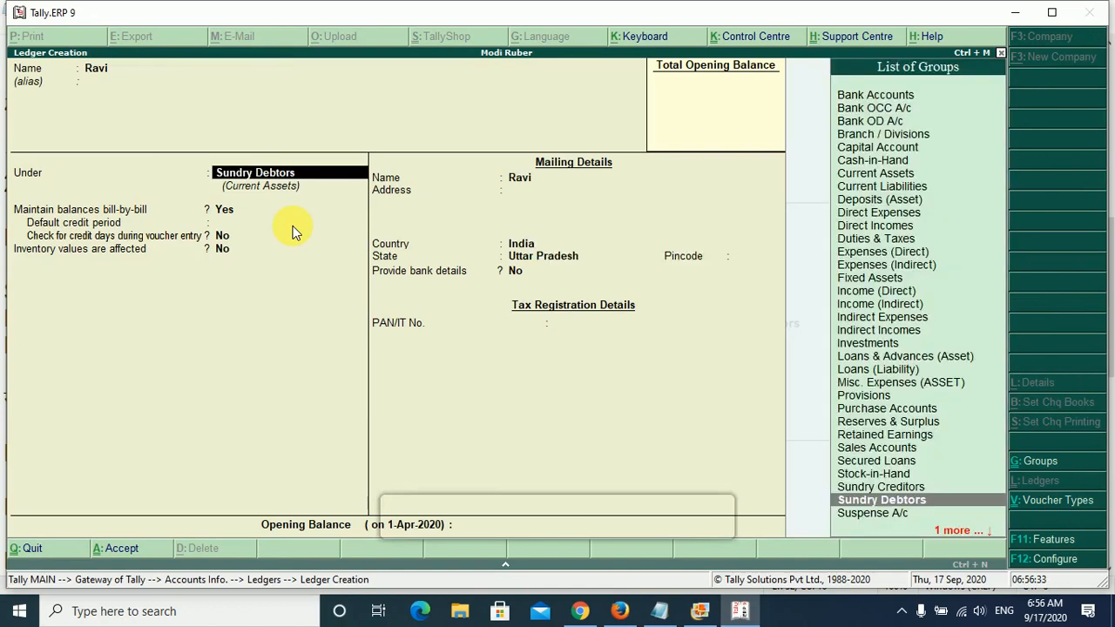
- Keep the buyer's ledger under Sundry Debtors with bill-by-bill balances and default details, save it and leave ledger creation
key(Return)
key(Return)
key(Return)
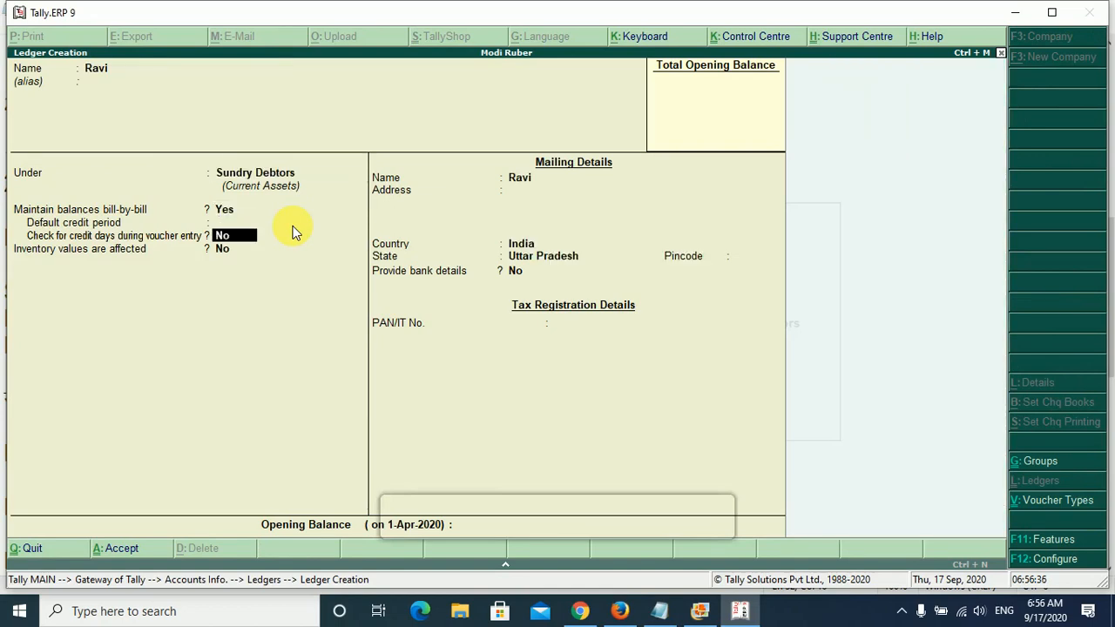
key(Return)
key(Return)
key(Return)
key(Return)
key(Return)
key(Return)
key(Return)
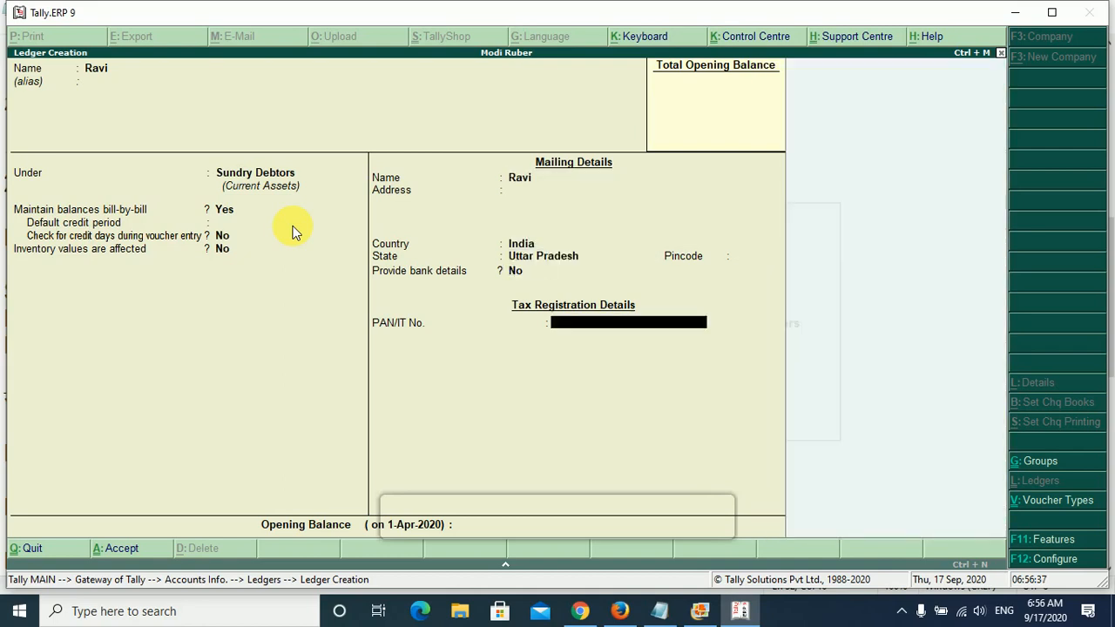
key(Return)
key(Return)
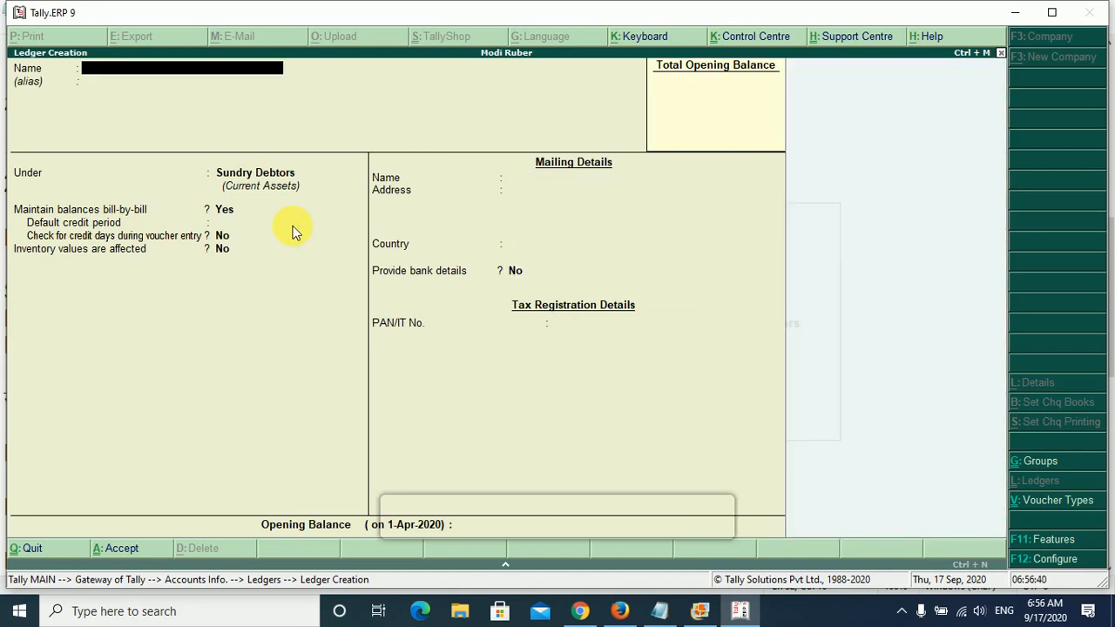
key(Escape)
key(Escape)
key(Escape)
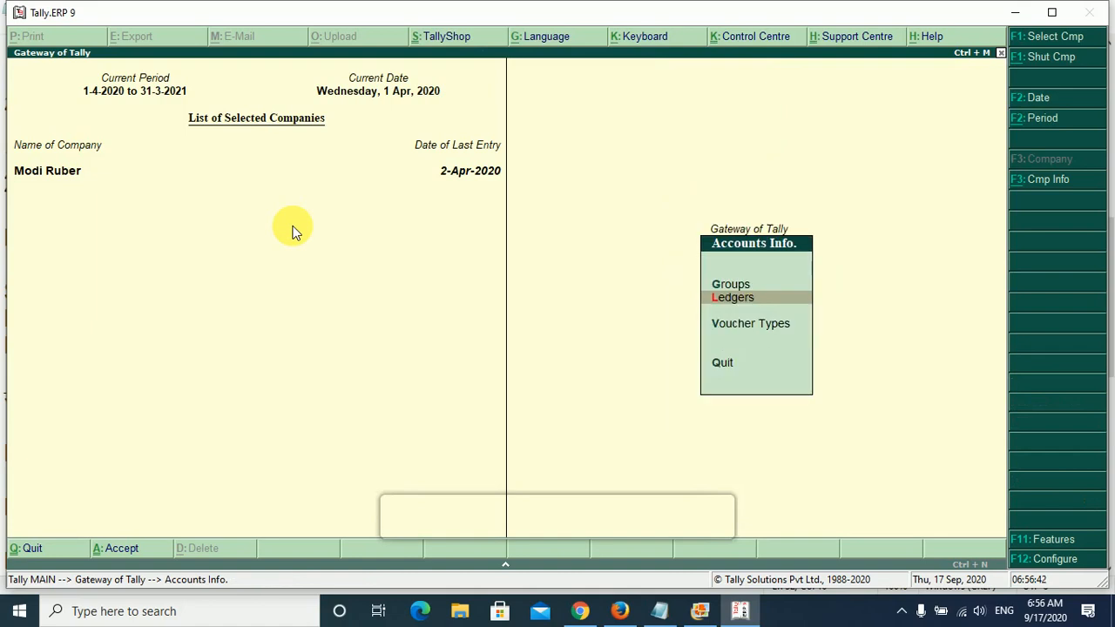
- Start a new sales voucher with reference number 65465 and the voucher date 2-4-2020
key(Down)
key(Down)
key(Return)
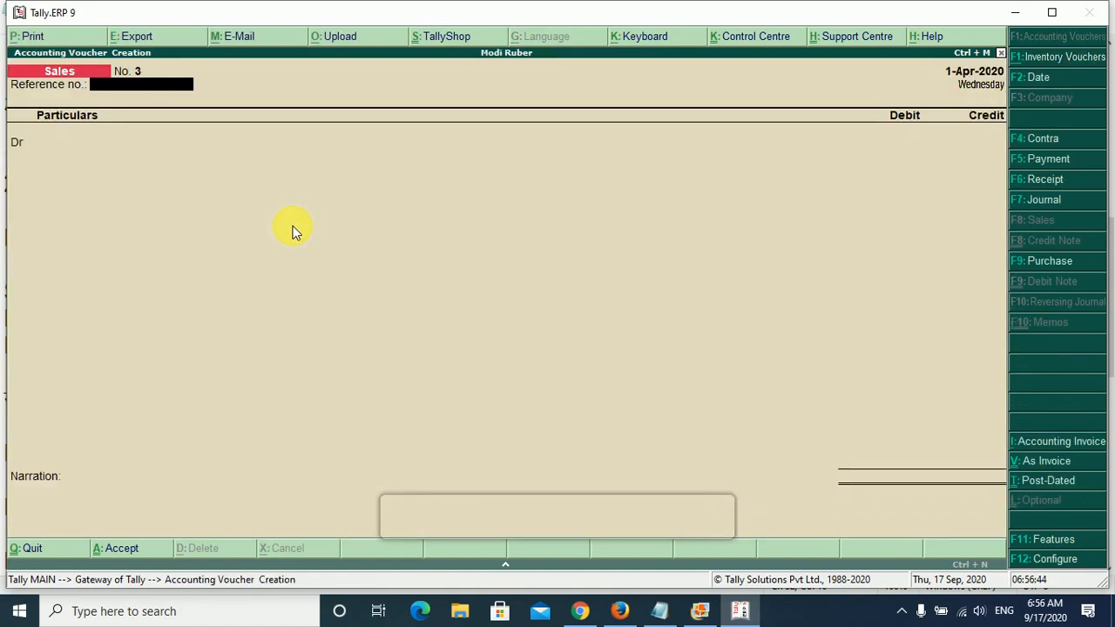
text(65465)
key(F2)
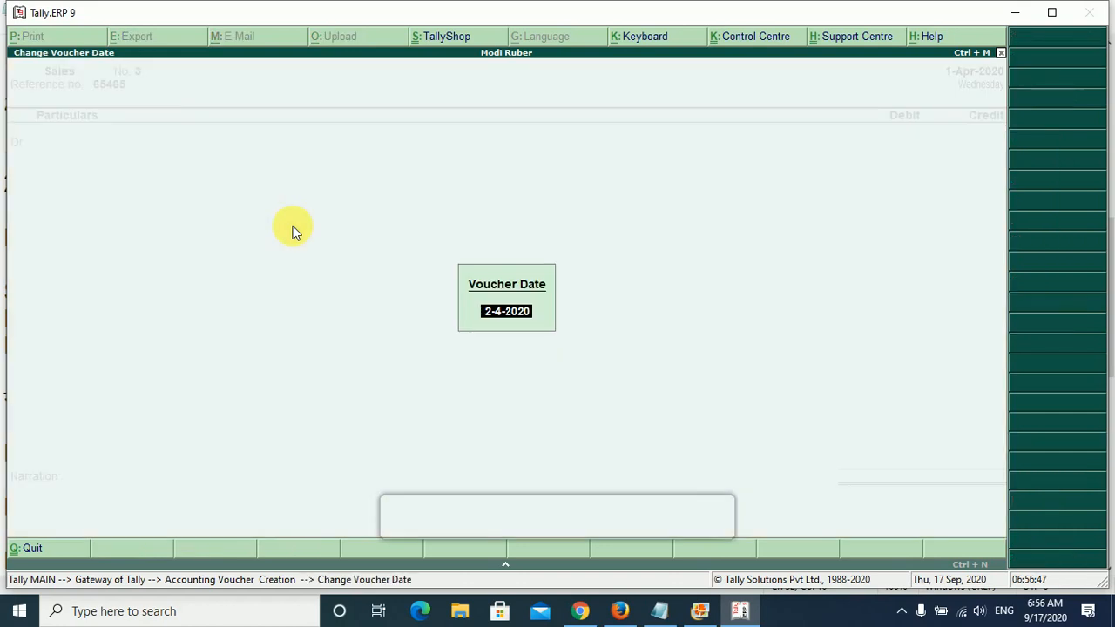
key(Return)
key(Return)
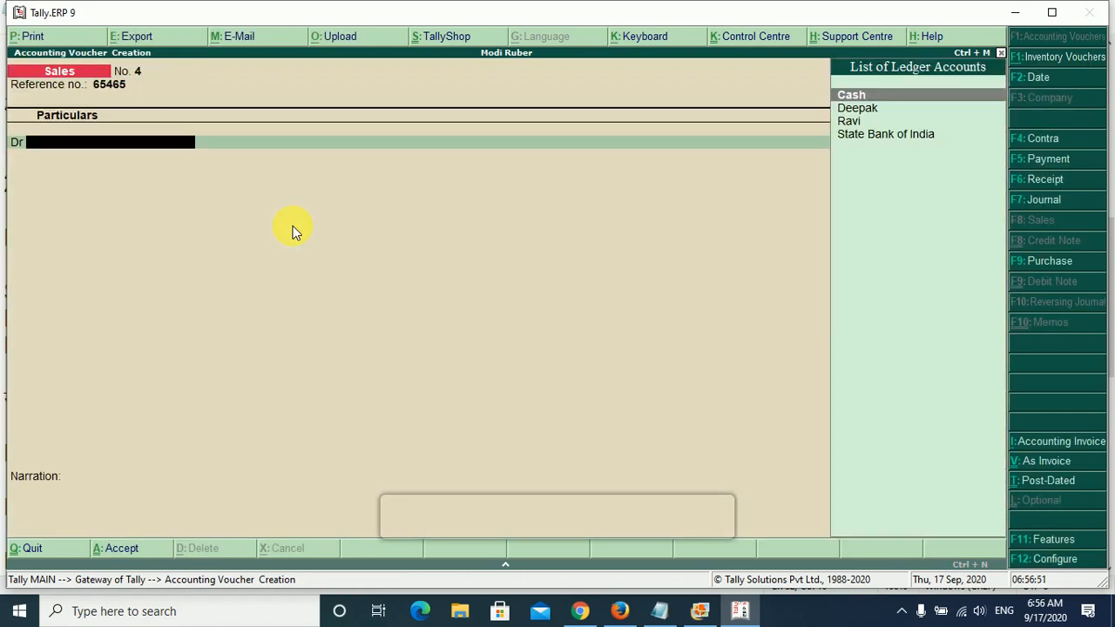
- Select the second credit buyer's ledger as the debit account and accept the default buyer's details
key(Down)
key(Down)
key(Return)
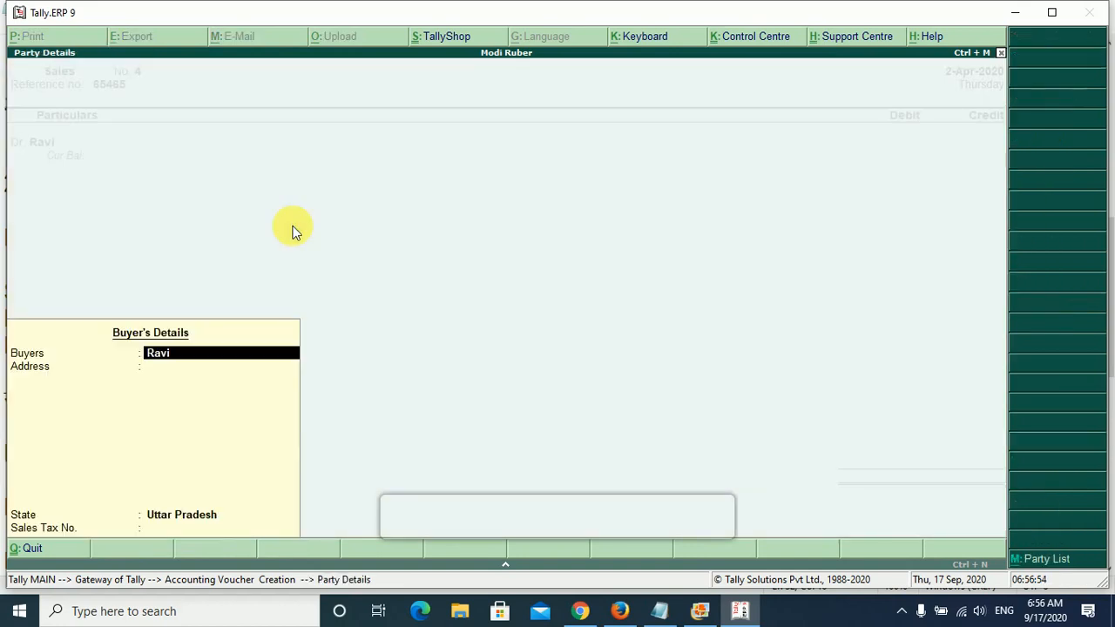
key(Return)
key(Return)
key(Return)
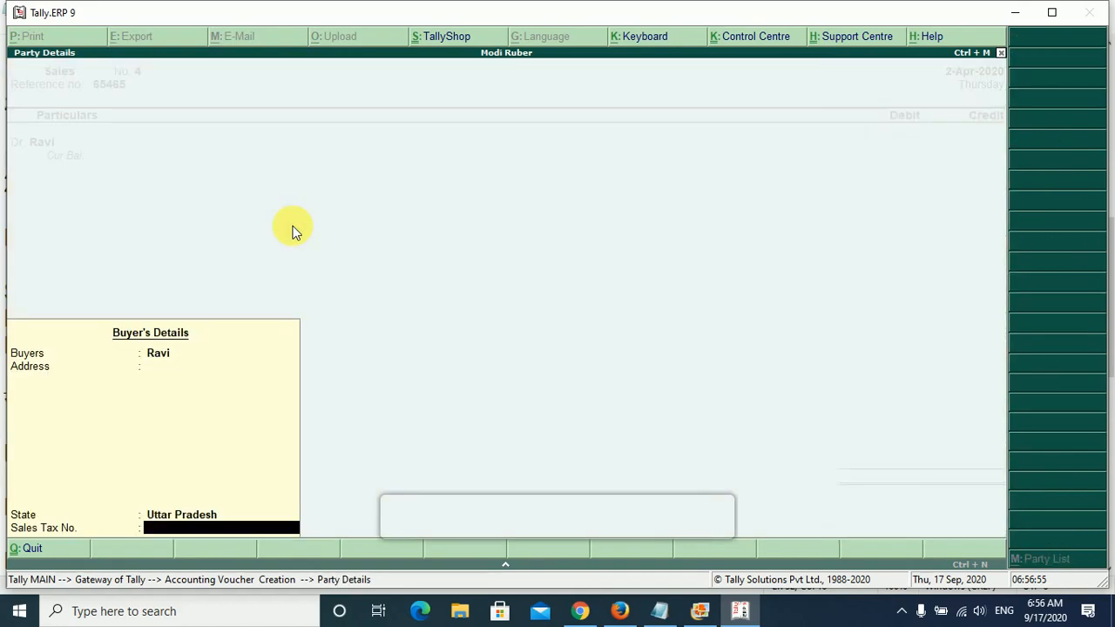
key(Return)
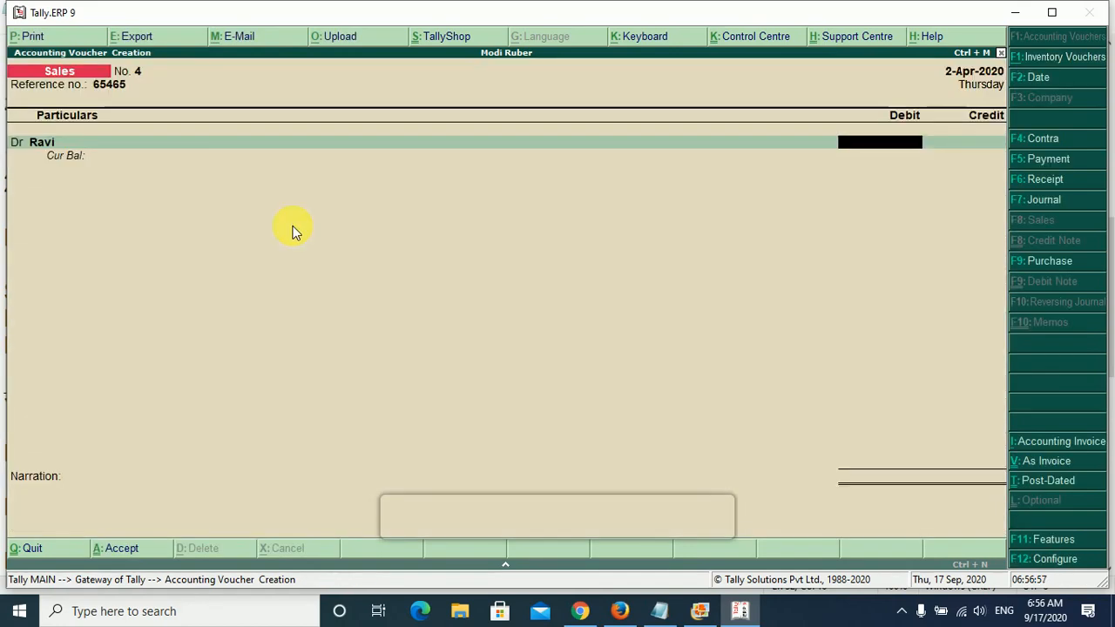
- Set the buyer's debit amount to 500 and allocate it On Account in the bill-wise details
click(659, 613)
click(660, 613)
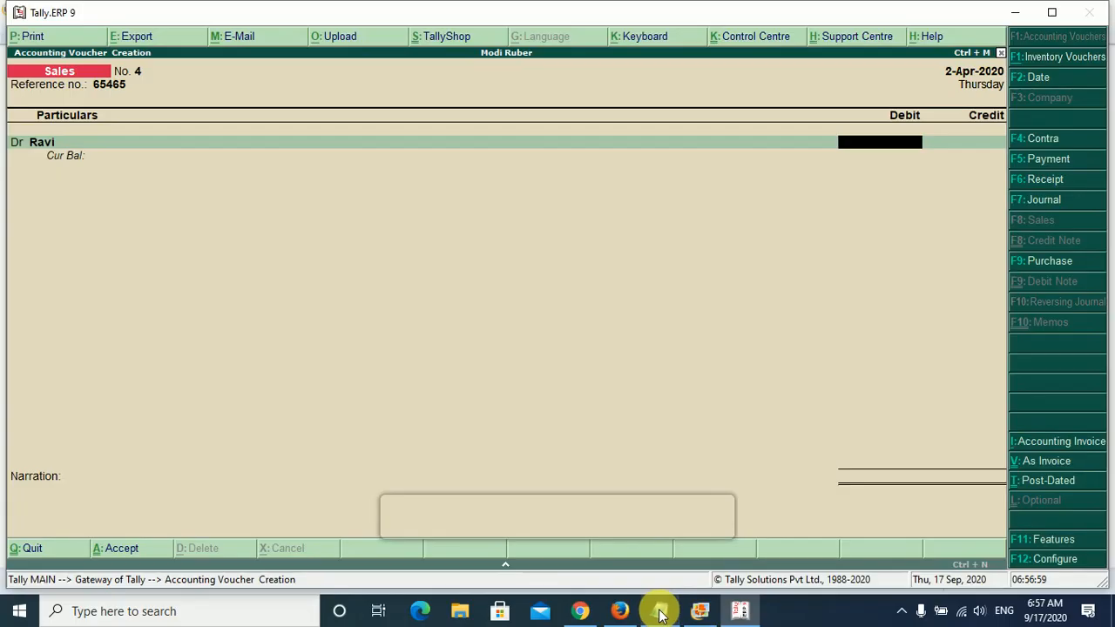
text(500)
key(Return)
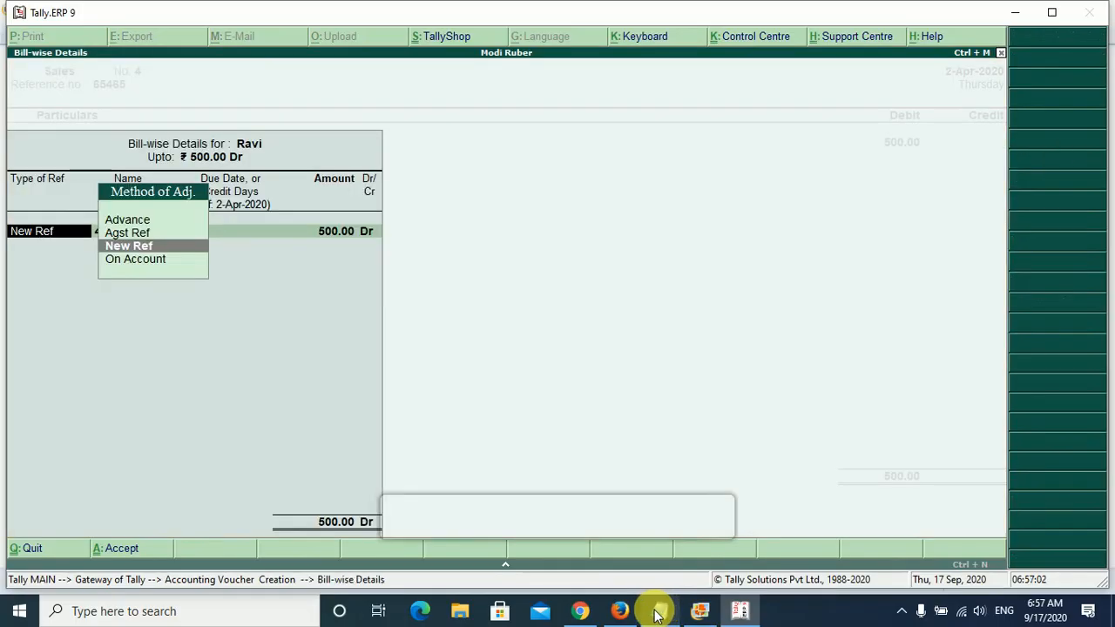
key(Down)
key(Return)
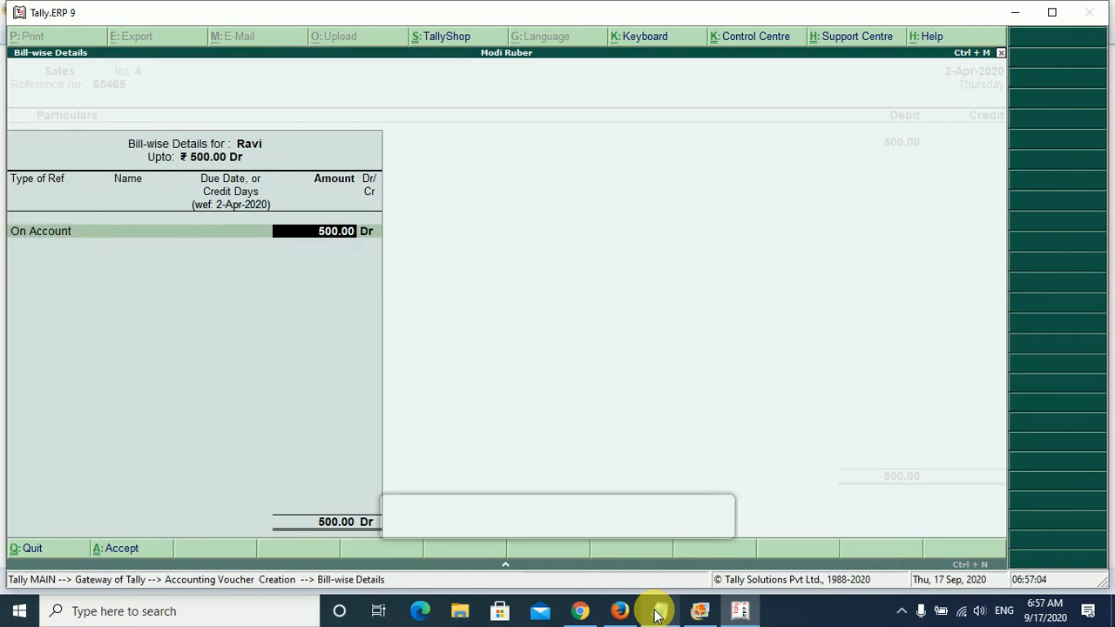
key(Return)
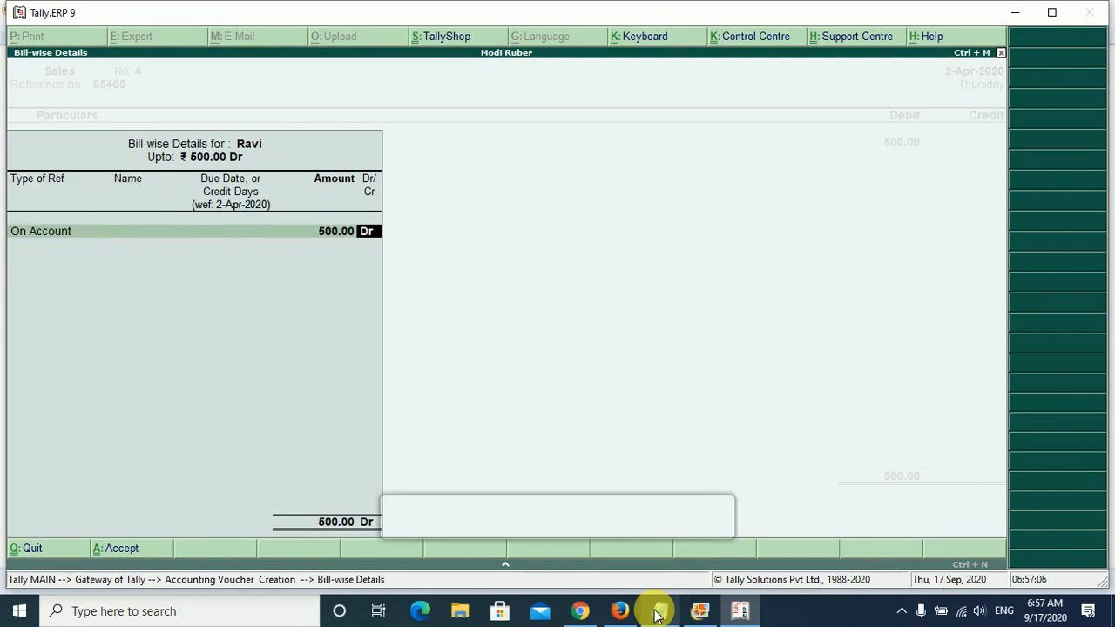
key(Return)
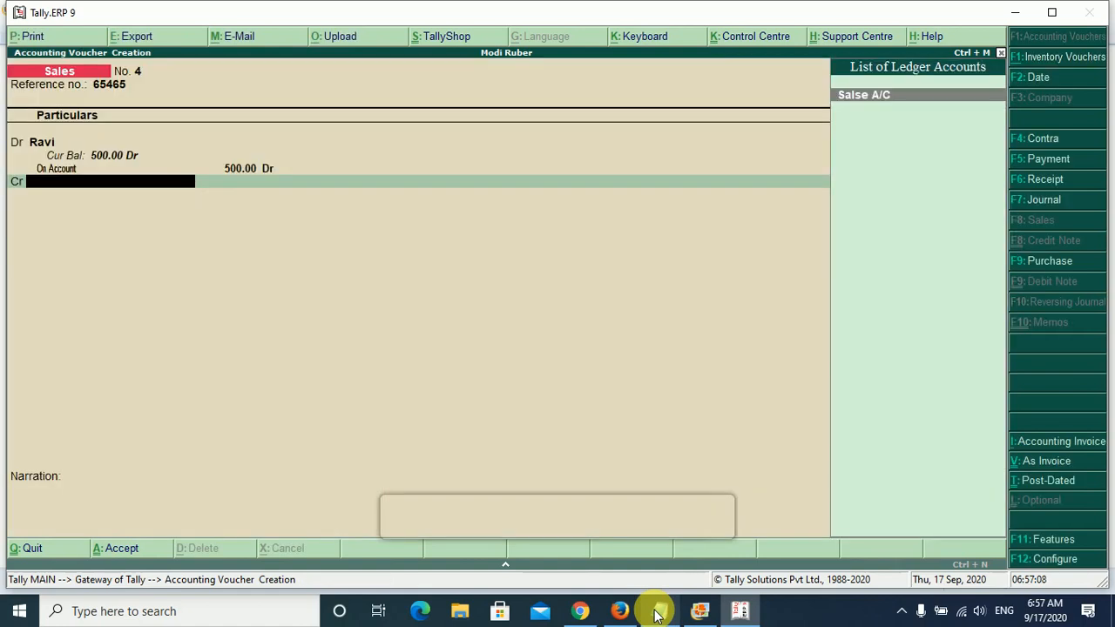
- Credit Salse A/C with 500 without inventory allocations, then save the sales voucher and leave voucher creation
key(Return)
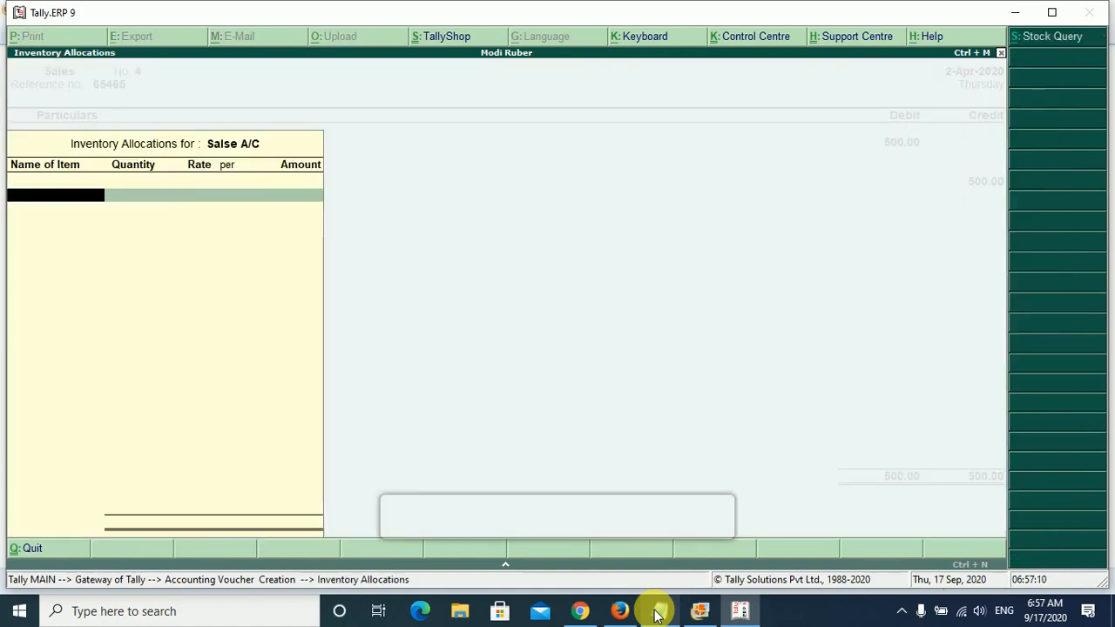
key(Escape)
key(Return)
key(Return)
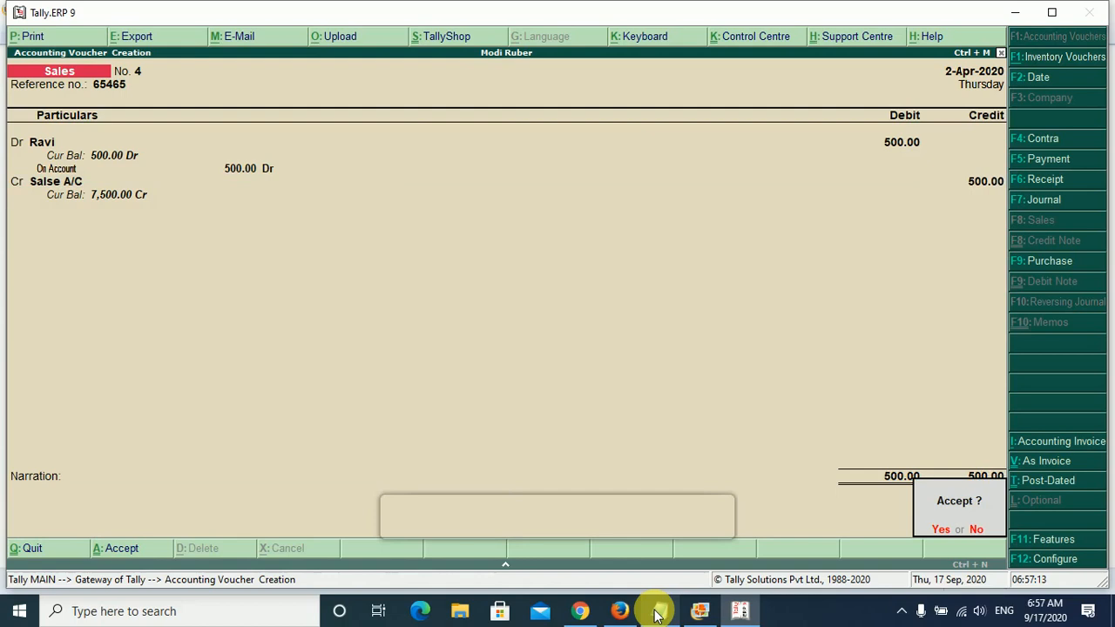
key(y)
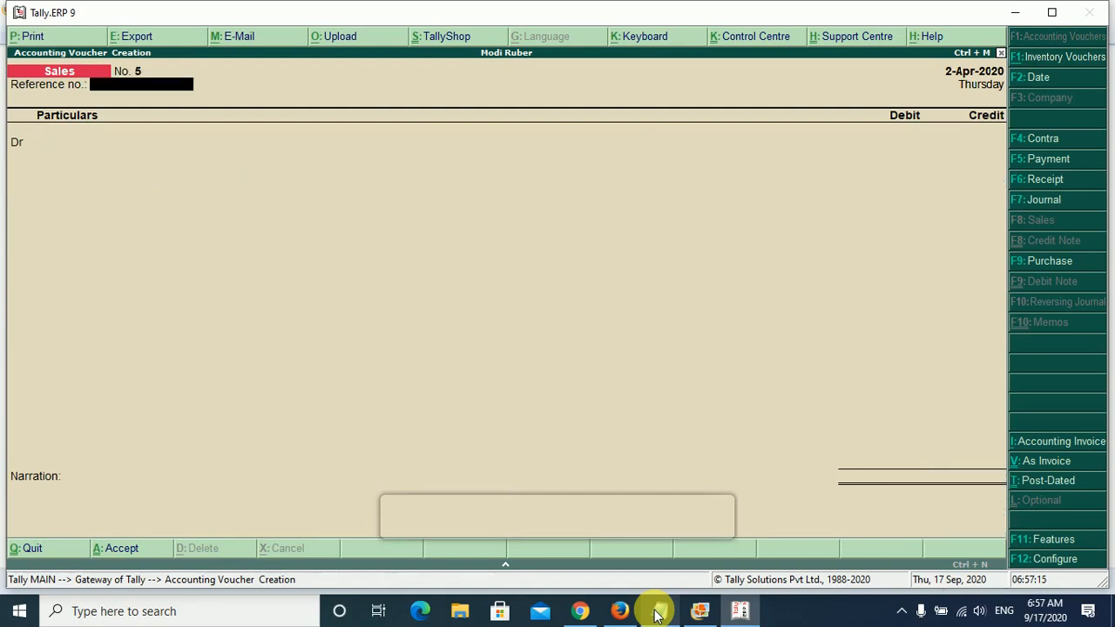
key(Escape)
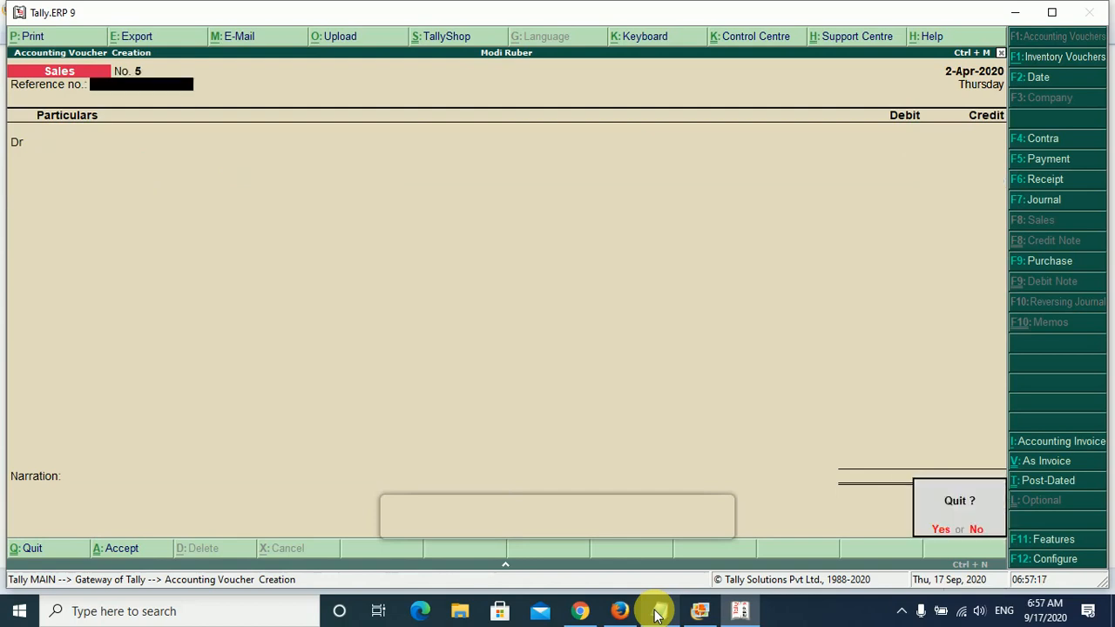
key(y)
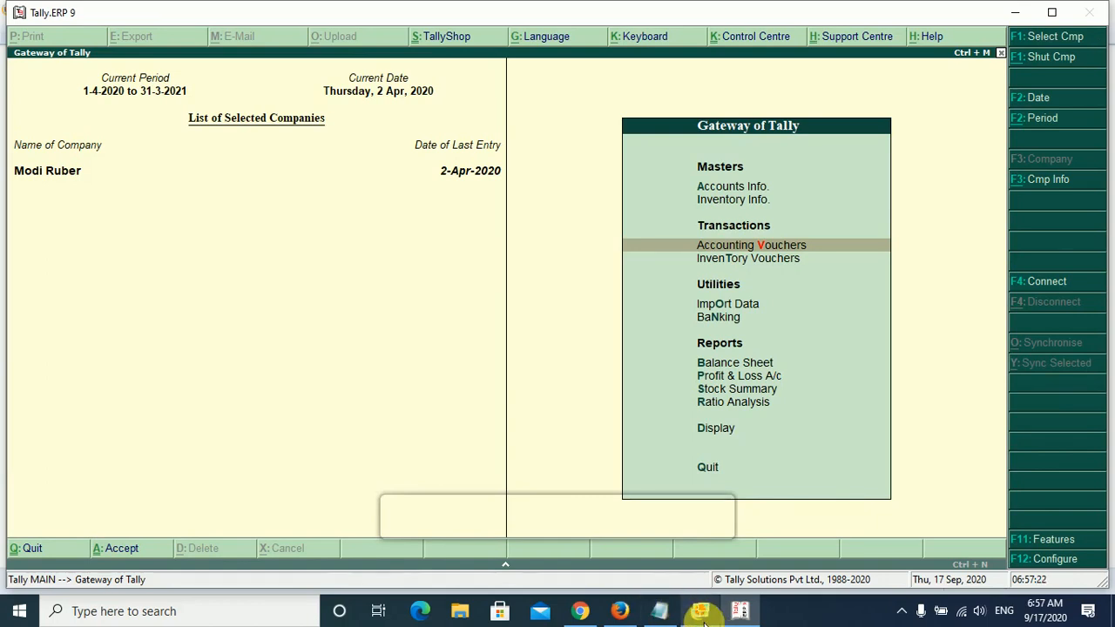
- Switch to Notepad and highlight the cash-entry heading and the Cash Goods Purchase text in the Purchased section
mouse_move(660, 618)
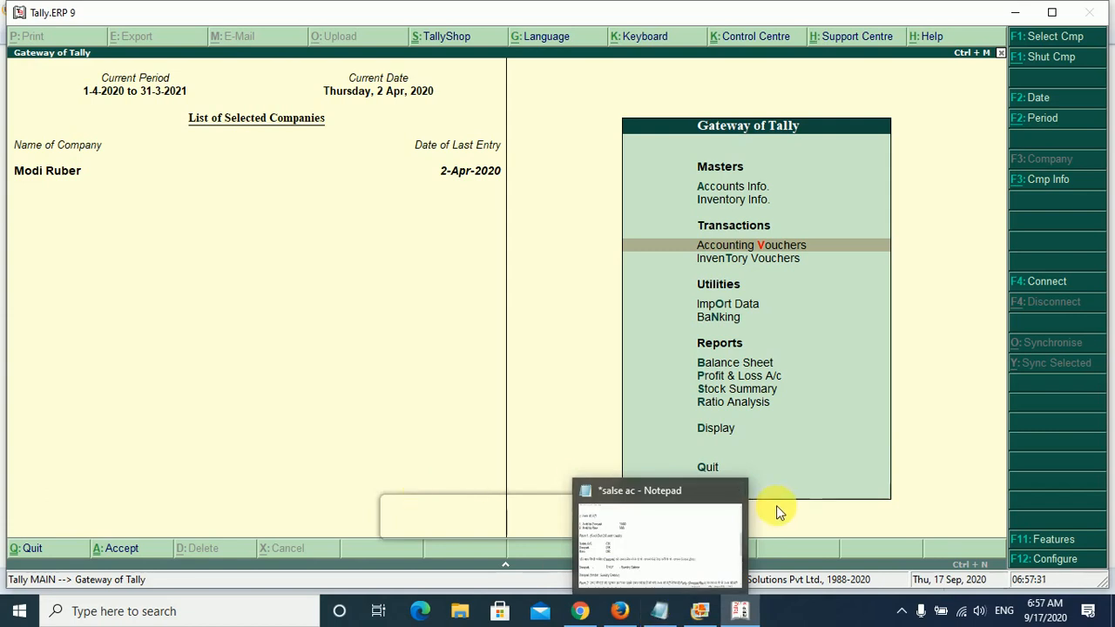
click(659, 610)
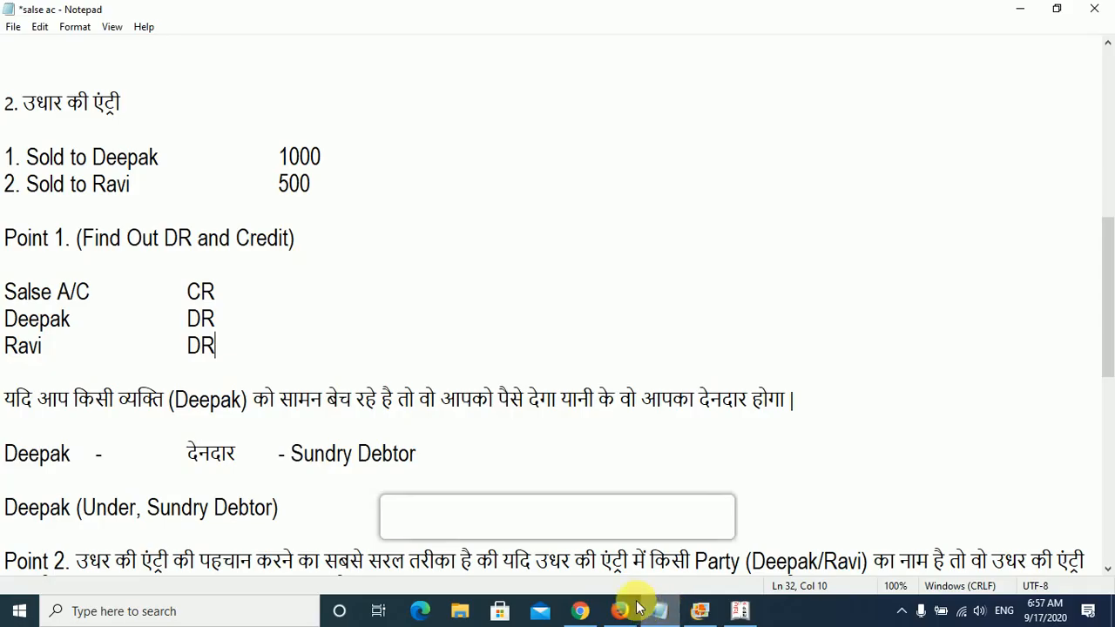
scroll(92, 427, down, 2)
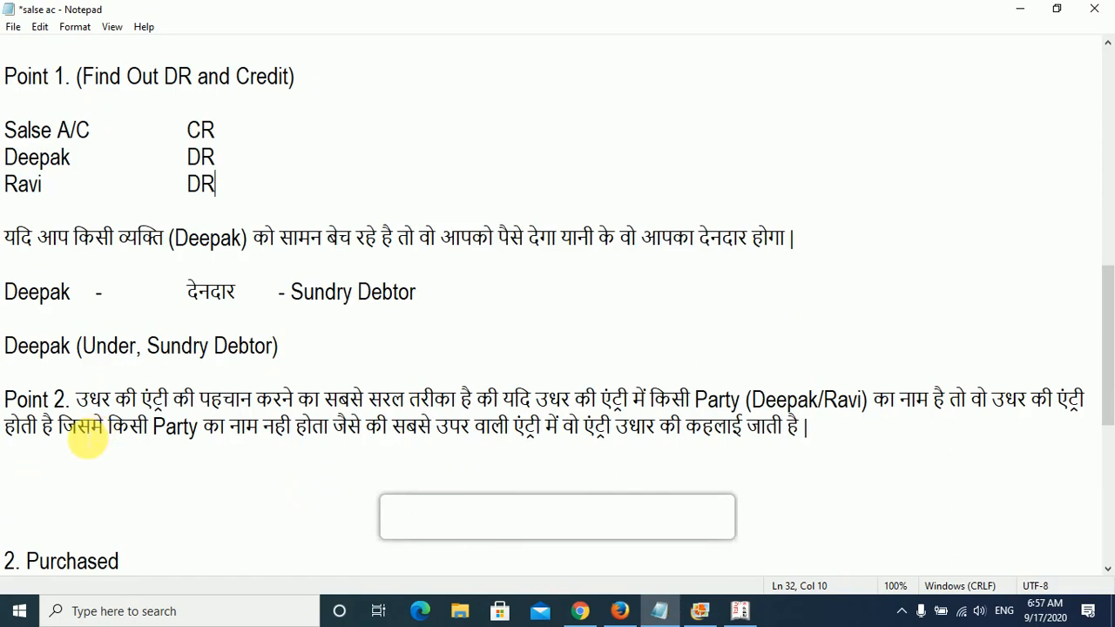
scroll(72, 315, down, 2)
scroll(74, 318, down, 3)
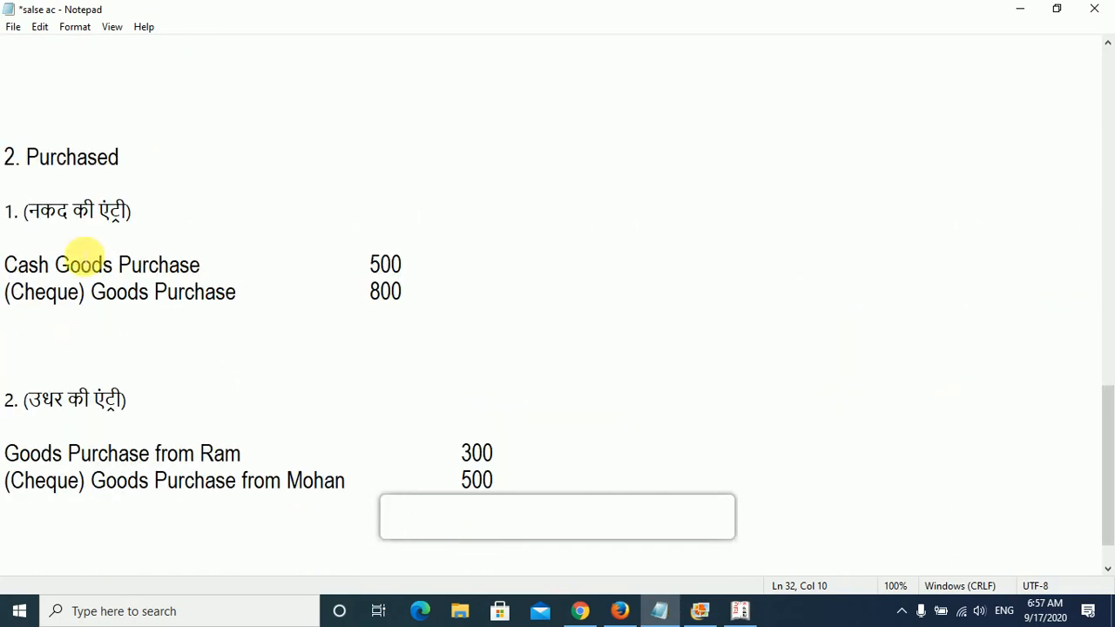
click(153, 216)
drag(152, 217, 29, 216)
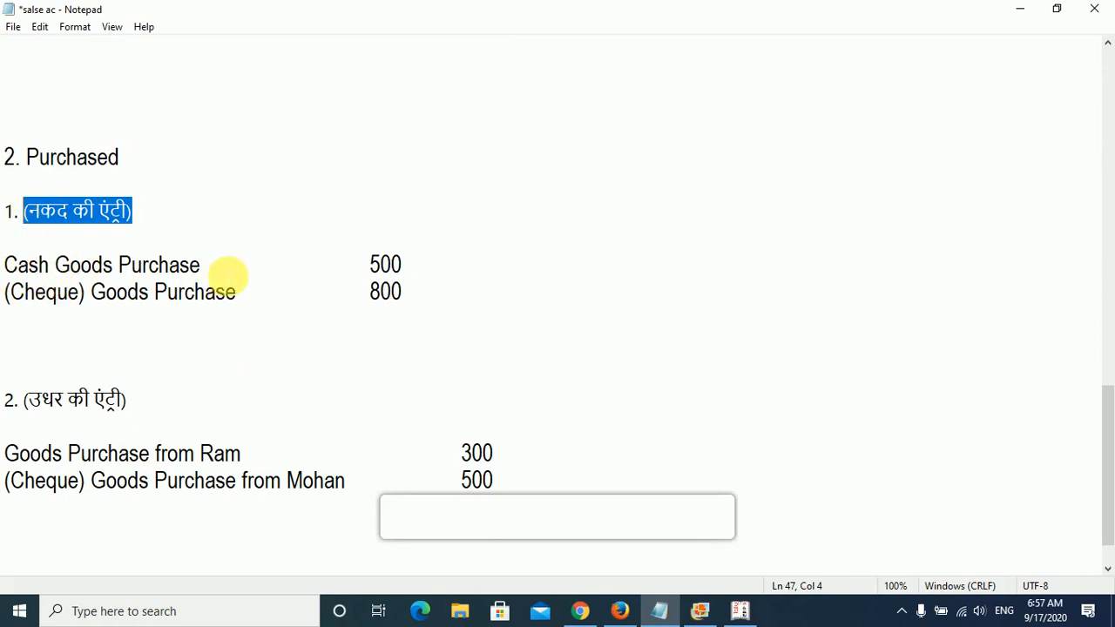
drag(229, 273, 9, 263)
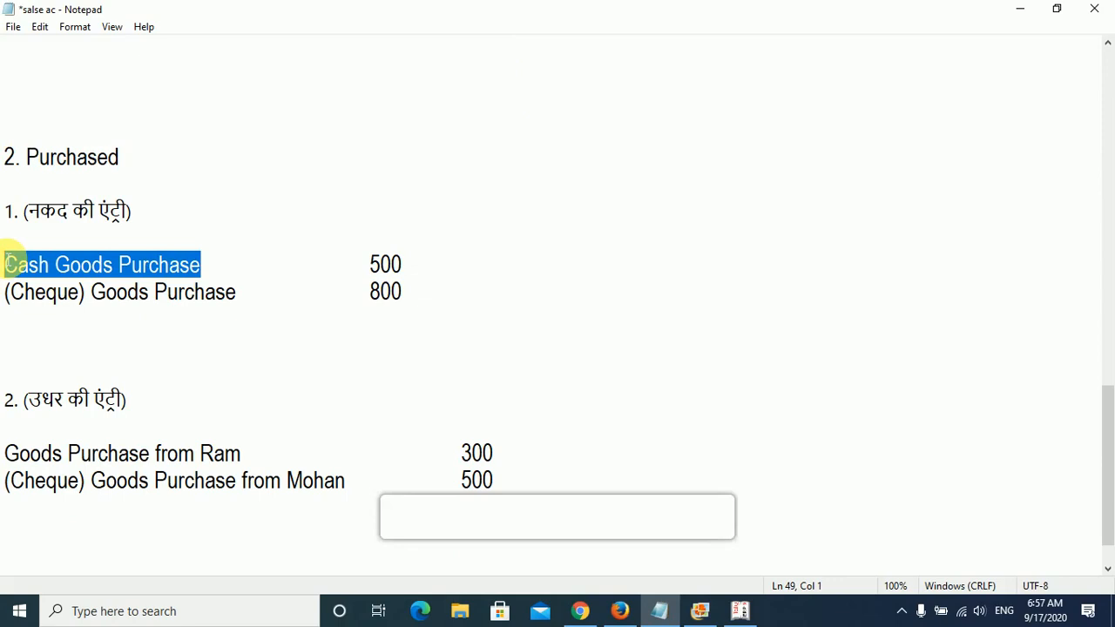
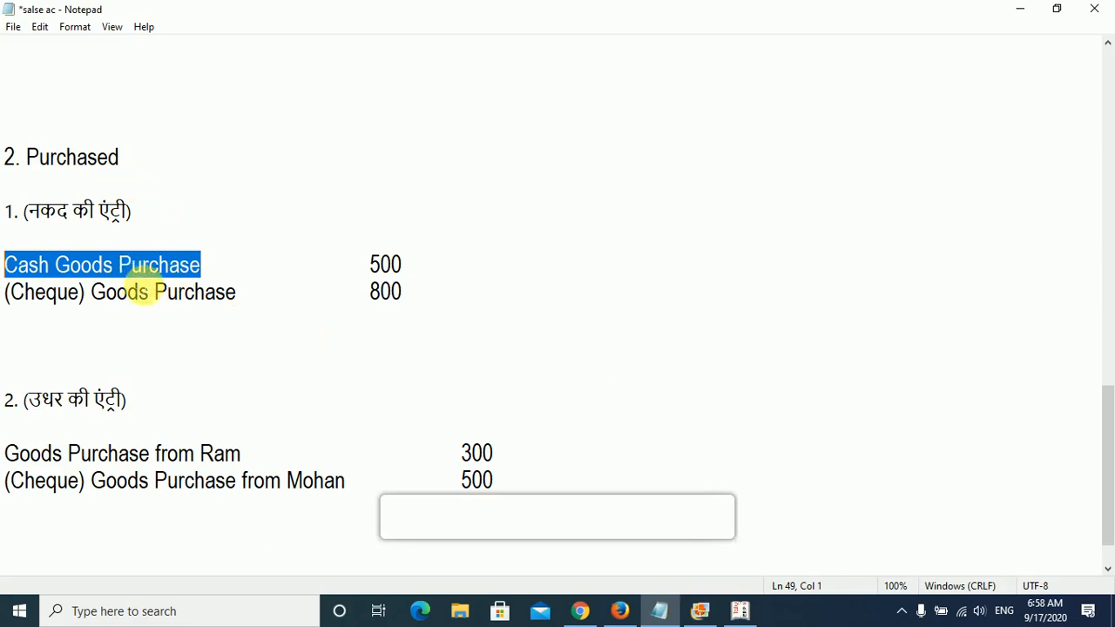
- Highlight the word Cash, then part of Purchase, in the Cash Goods Purchase line of the notes
click(235, 277)
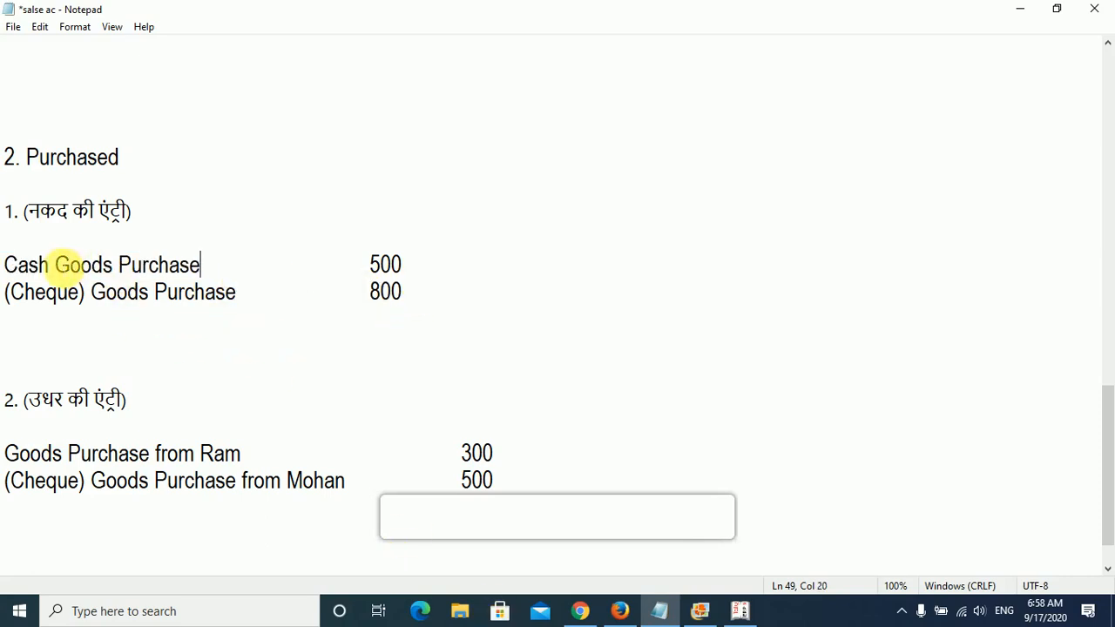
drag(56, 265, 10, 274)
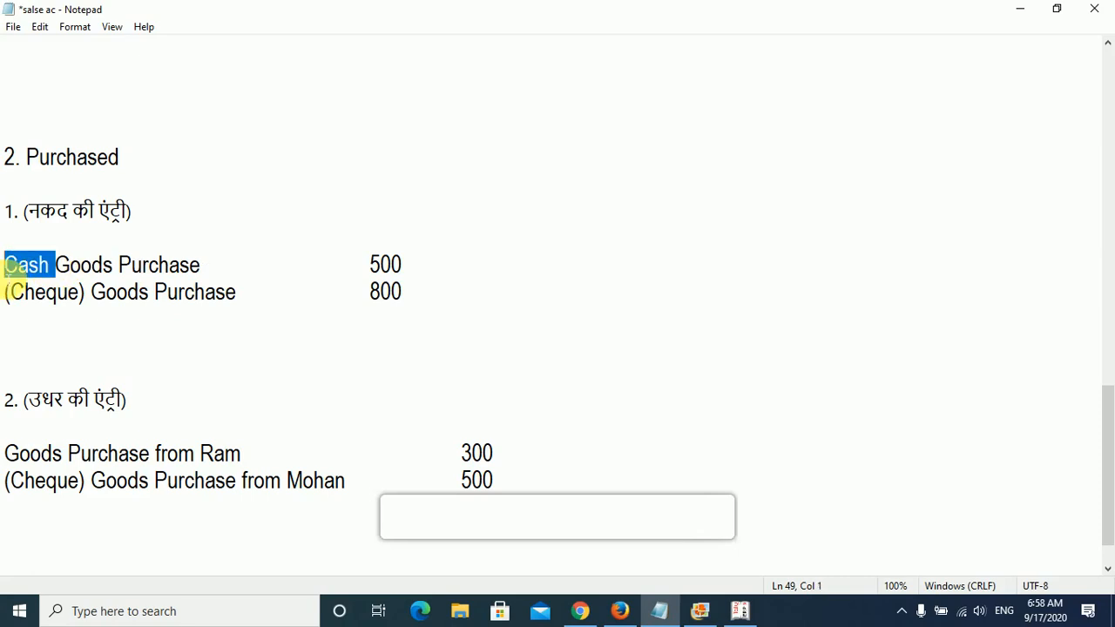
click(122, 266)
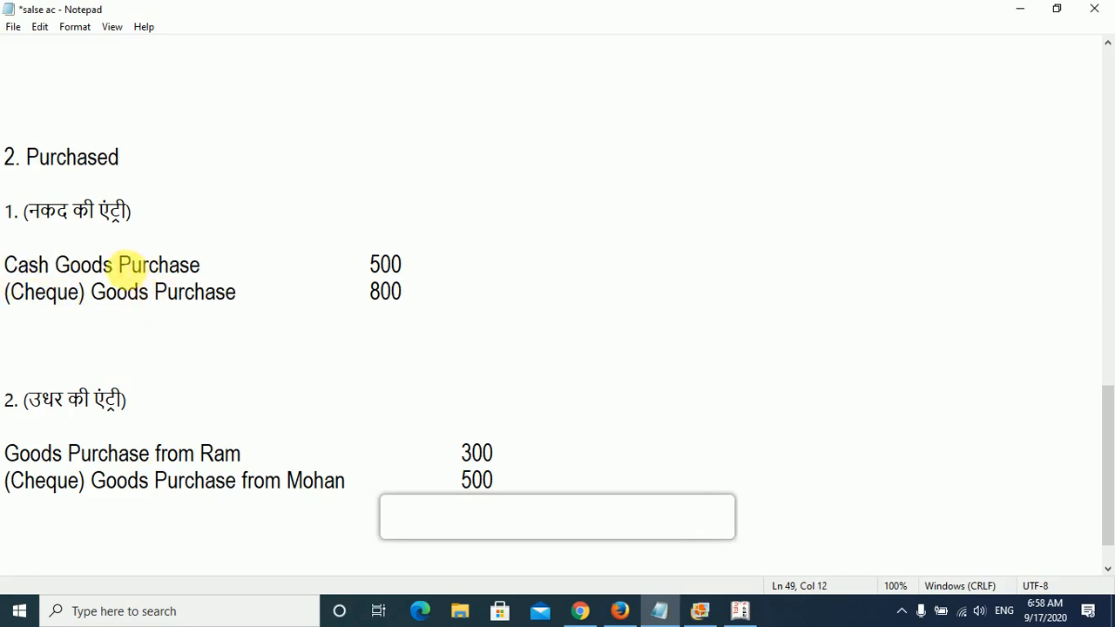
drag(122, 266, 172, 266)
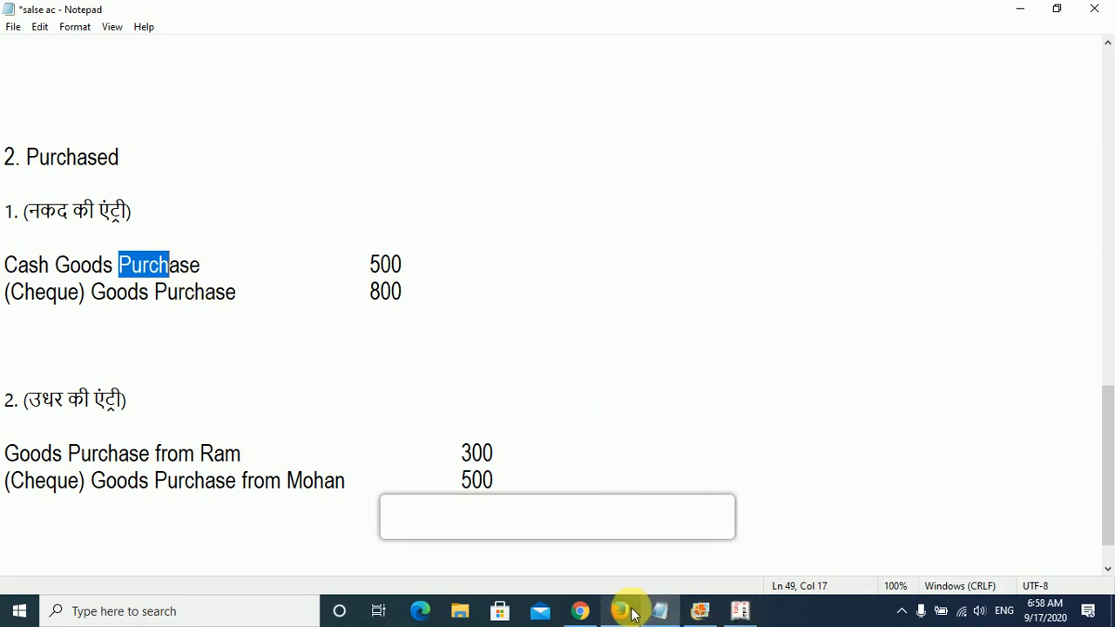
- Switch to Tally.ERP 9 and open the creation form for a single new ledger
click(739, 611)
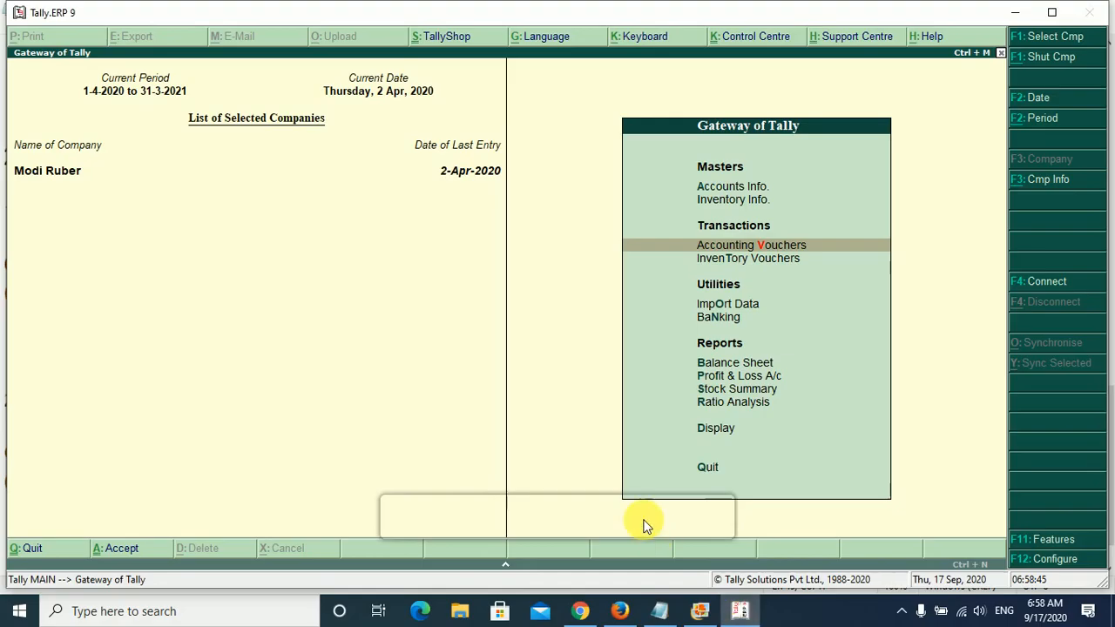
key(Up)
key(Up)
key(Return)
key(Down)
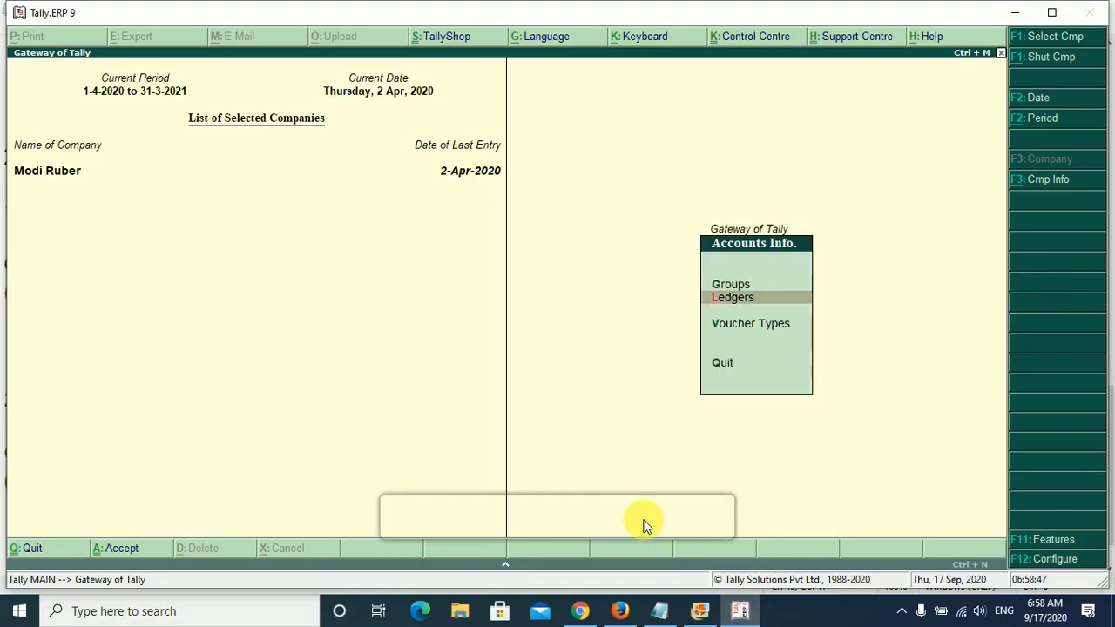
key(Return)
- Name the new ledger Purchase A/C and leave its alias empty
key(Return)
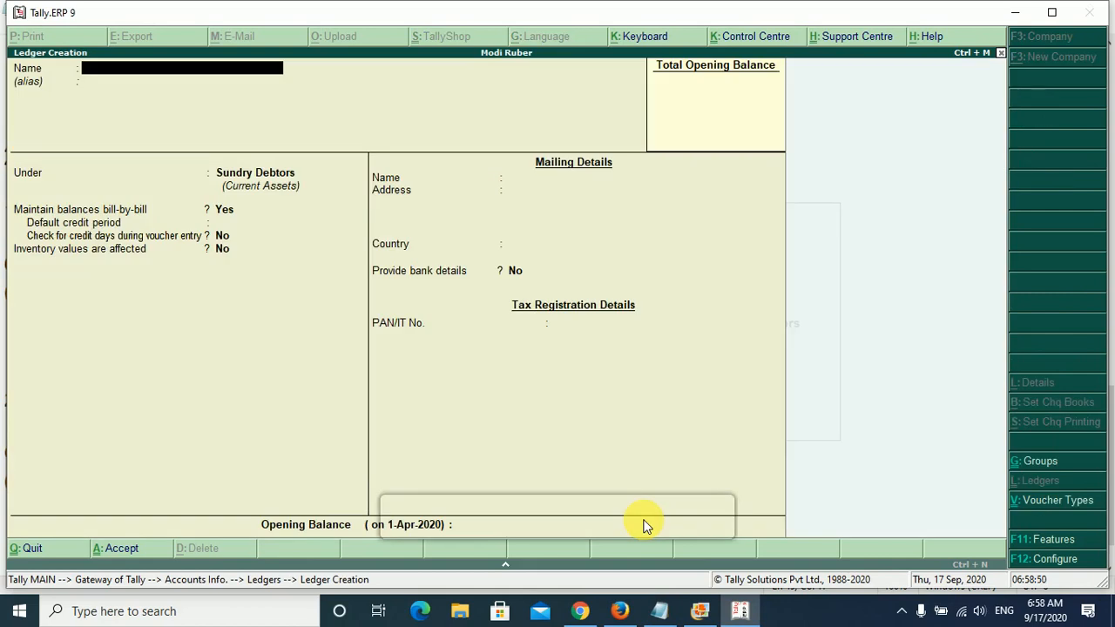
text(Purchase A/C)
key(Return)
key(Return)
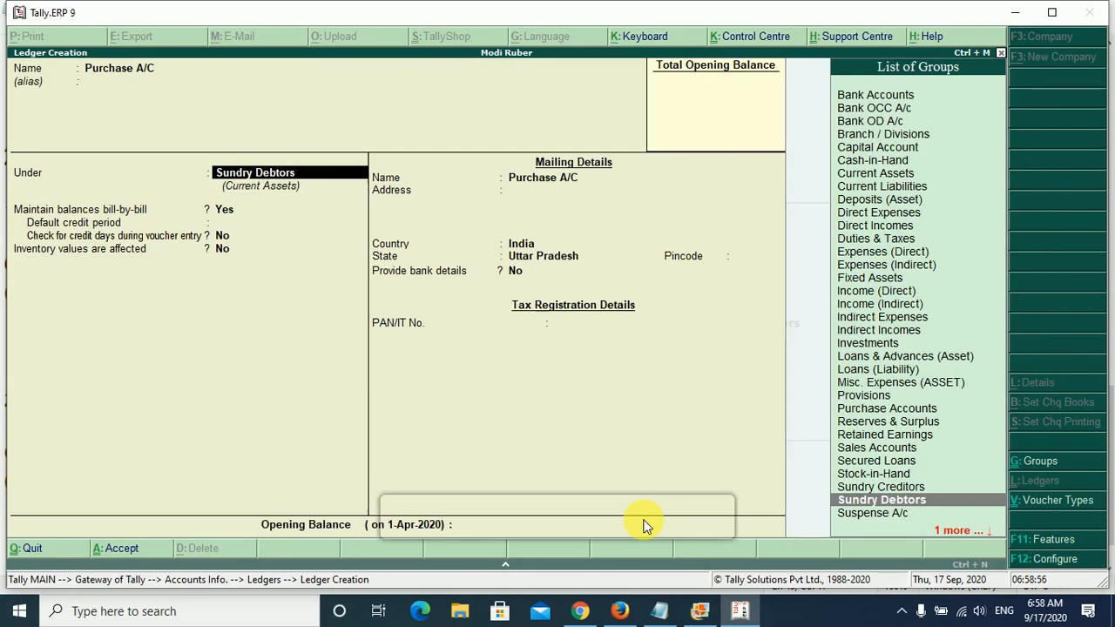
- Place the ledger under Purchase Accounts with inventory values affected and ledger type Not Applicable, and save it
text(Pur)
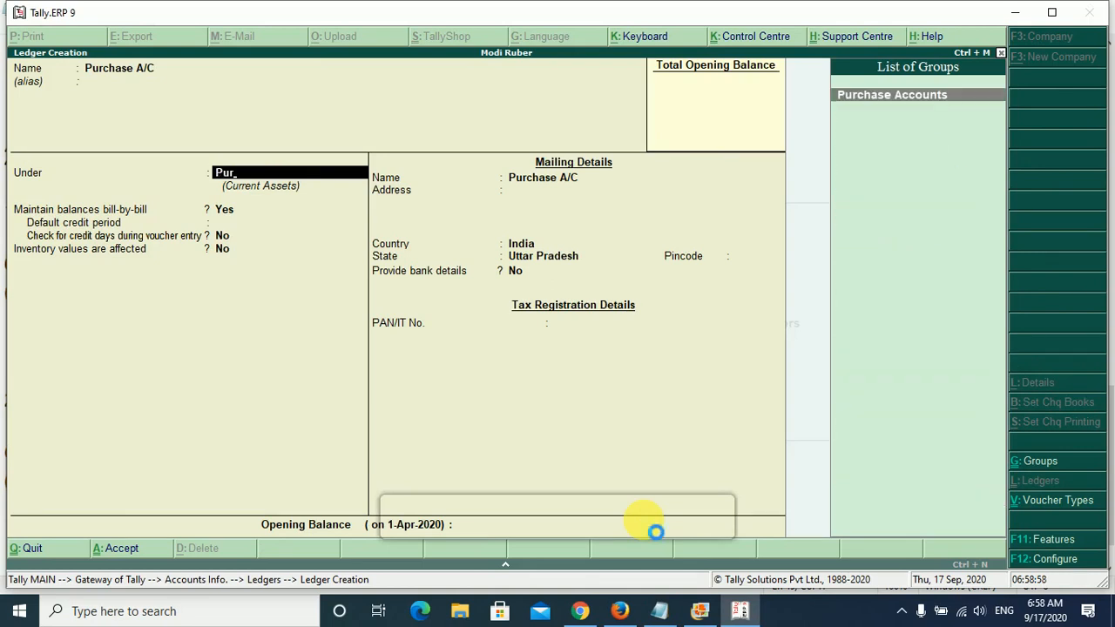
key(Return)
key(Return)
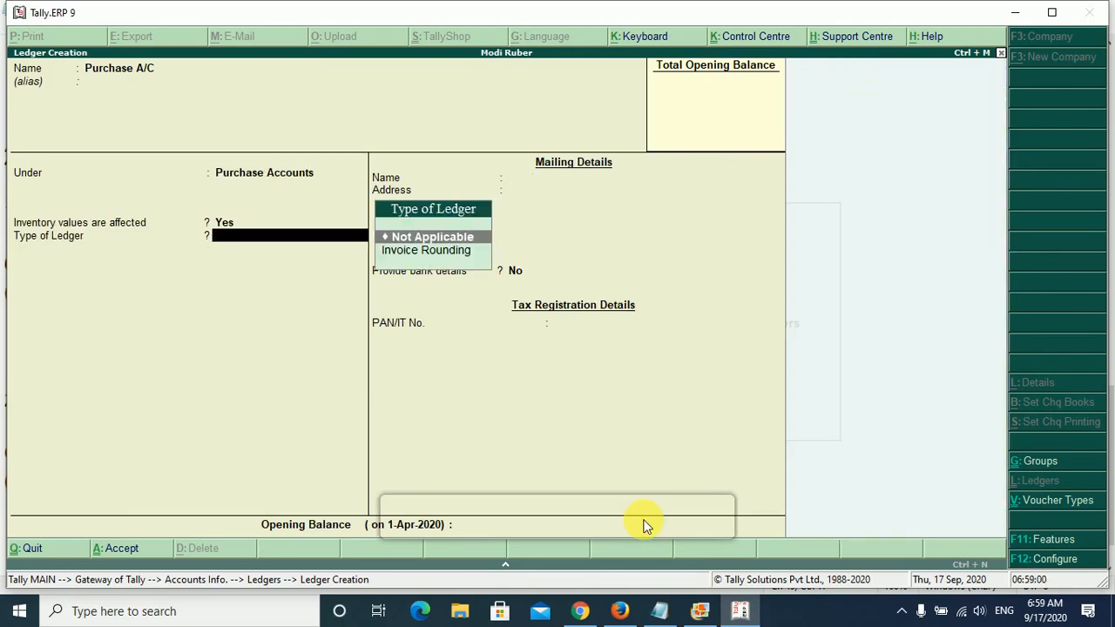
key(Return)
key(Return)
key(Return)
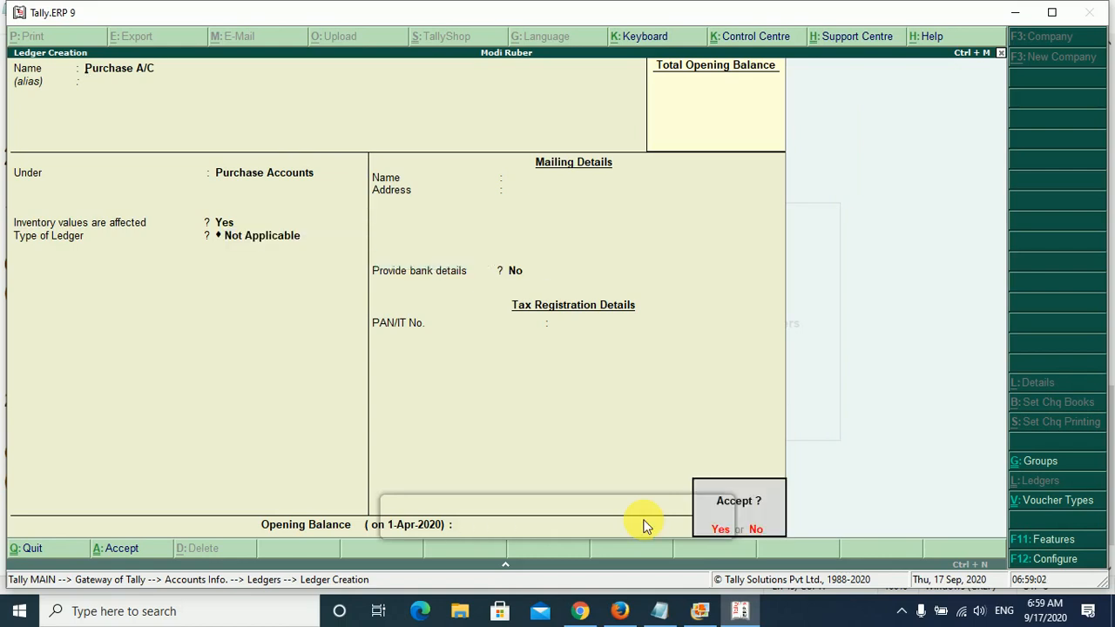
key(Return)
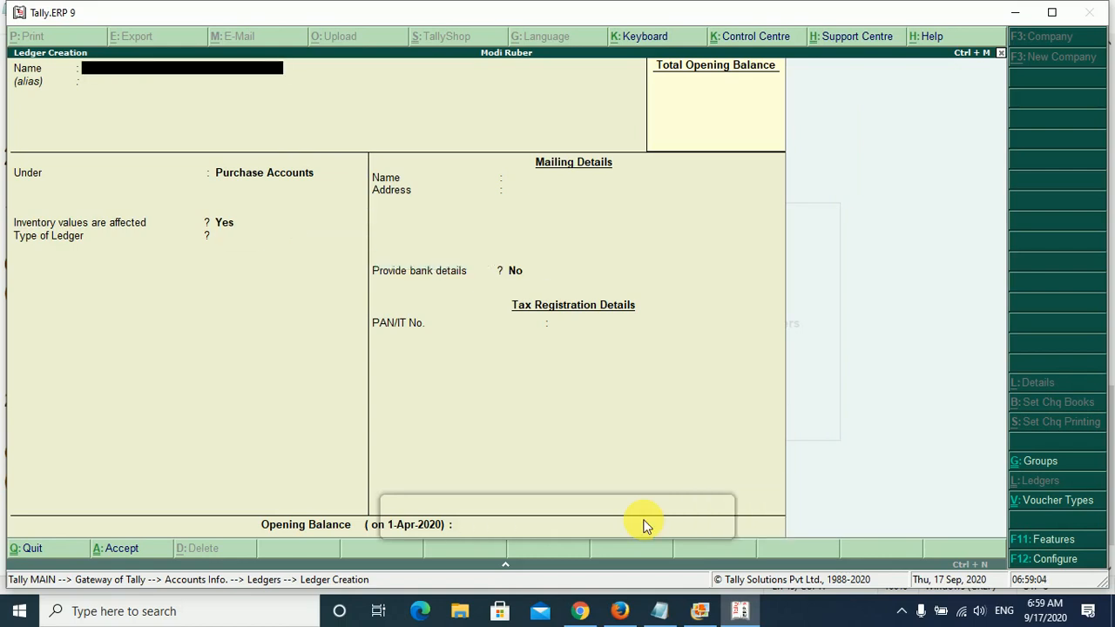
- Switch to Notepad and add the heading "1. Find out DR and CR" below the cheque goods purchase line
click(664, 612)
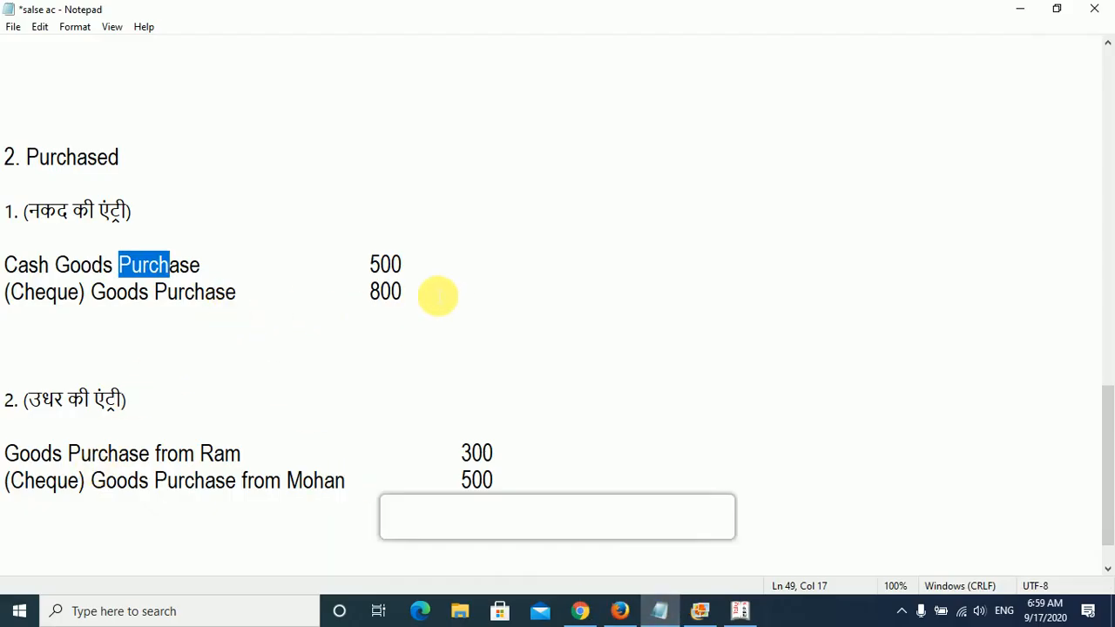
click(437, 297)
key(Return)
key(Return)
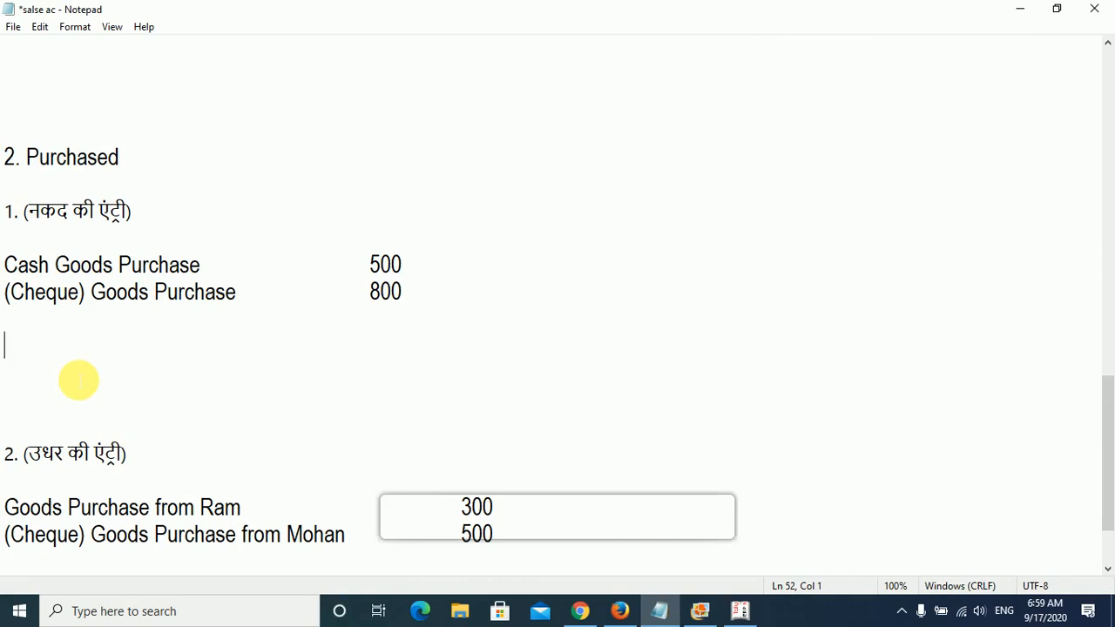
text(1. Find)
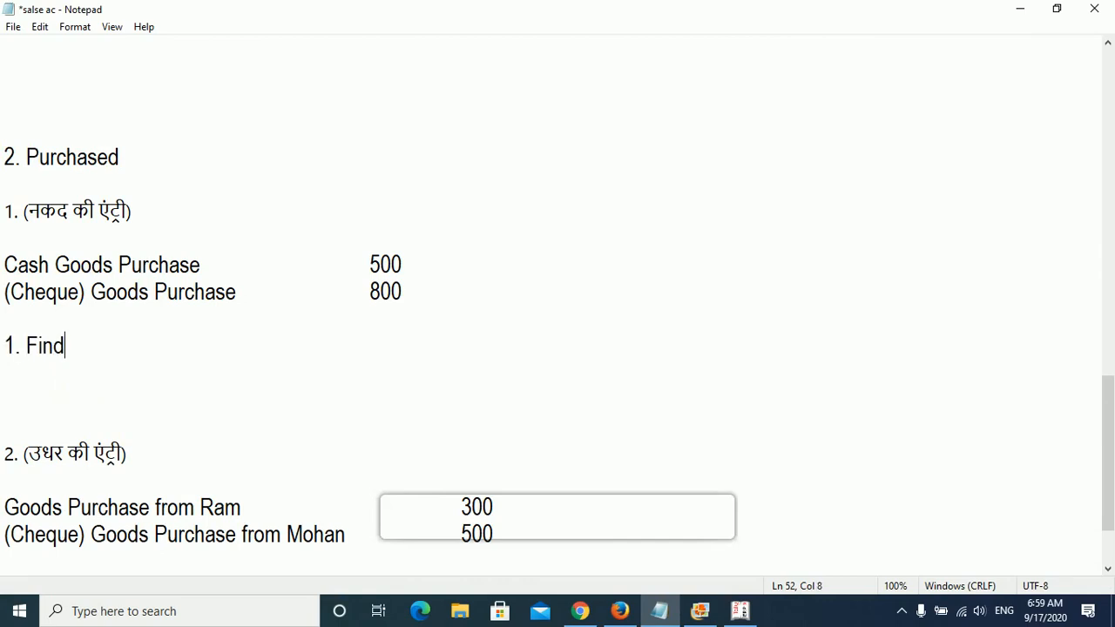
text( out DR a)
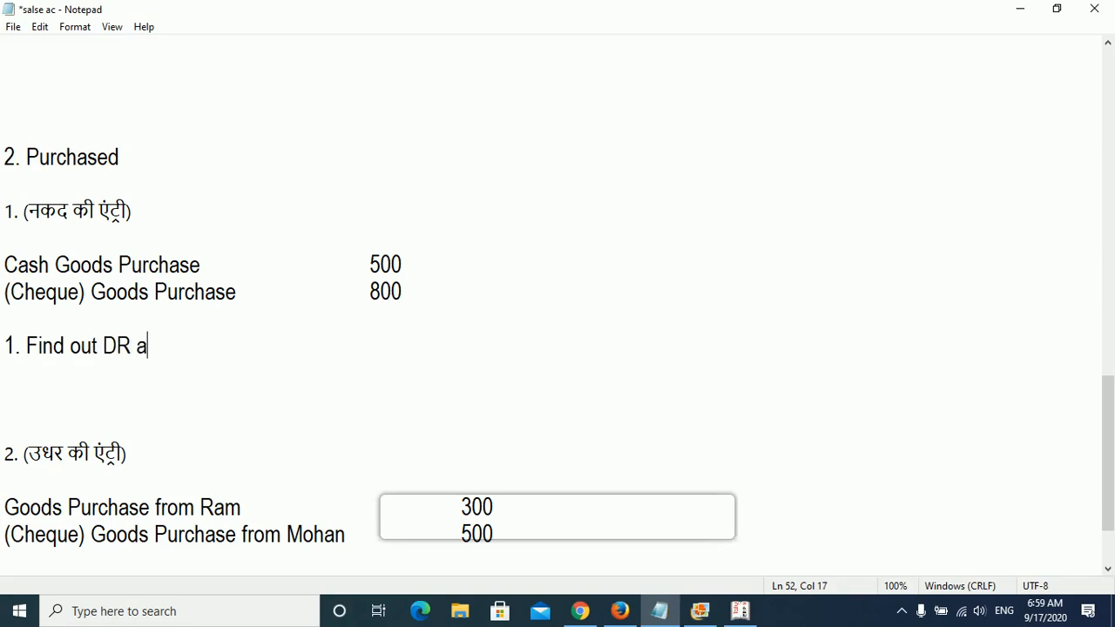
text(nd CR)
key(Return)
key(Return)
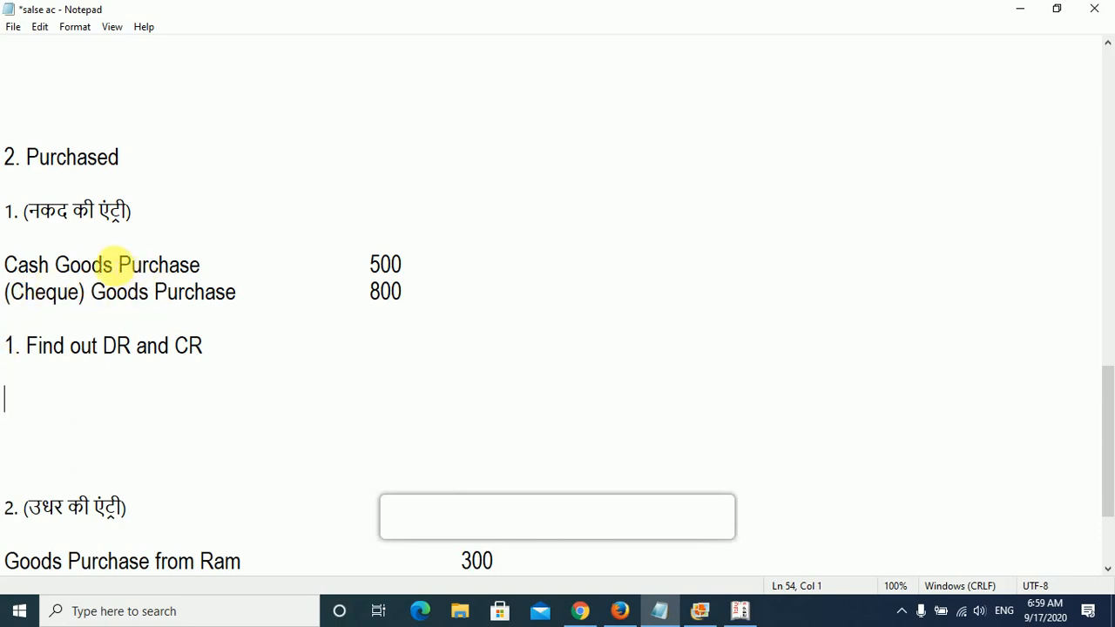
- Highlight Purchase in the cash purchase line and add the line "Purchase A/C" marked DR under the new heading
drag(119, 266, 231, 271)
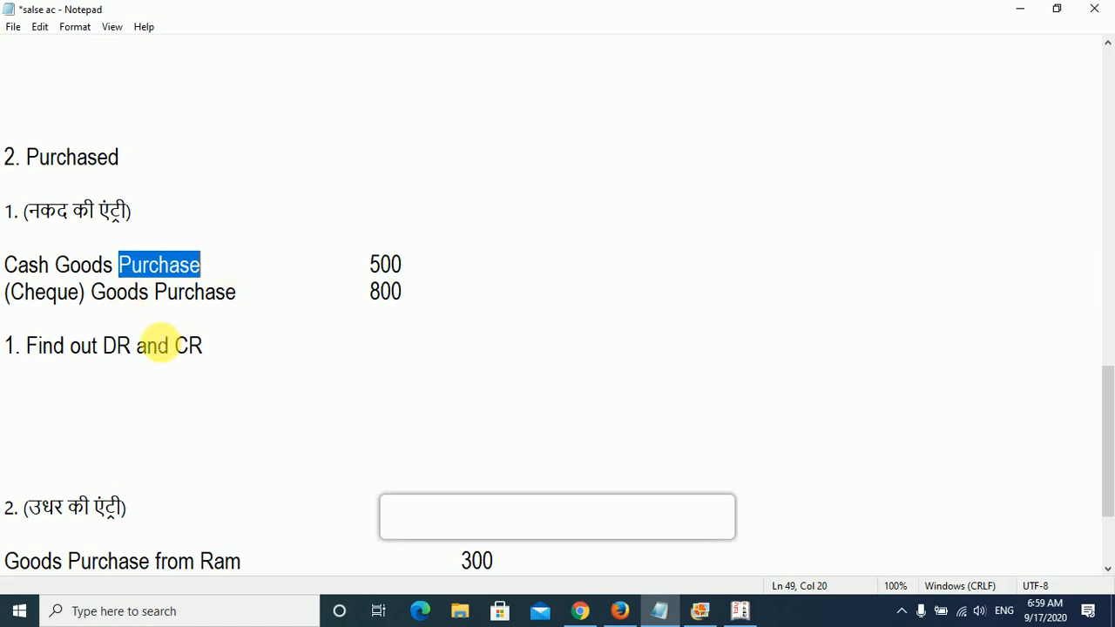
click(159, 410)
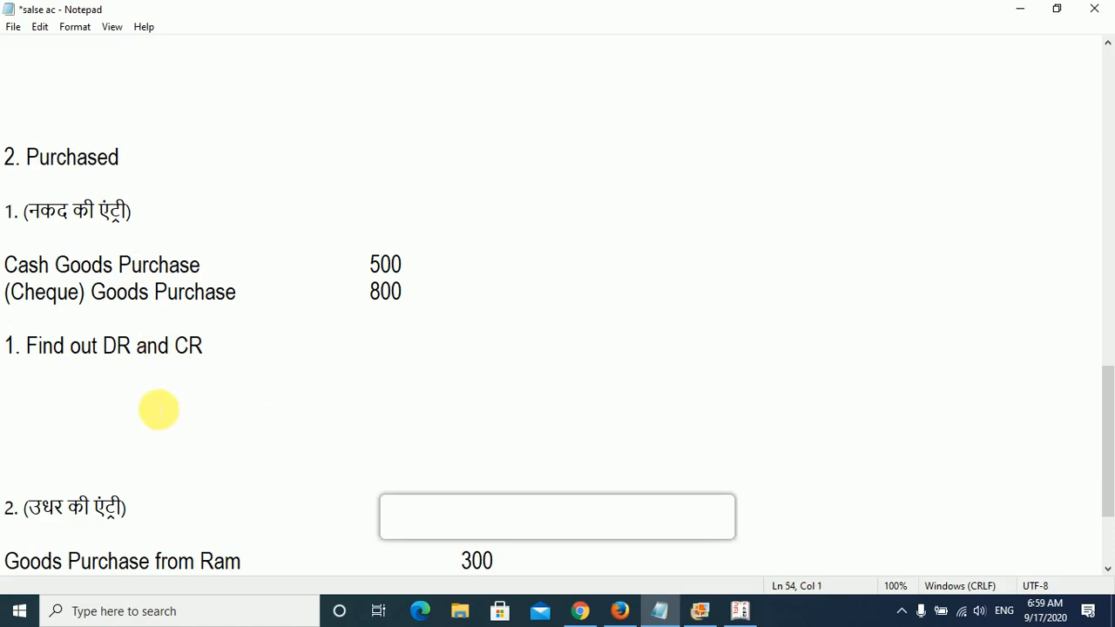
text(Pur)
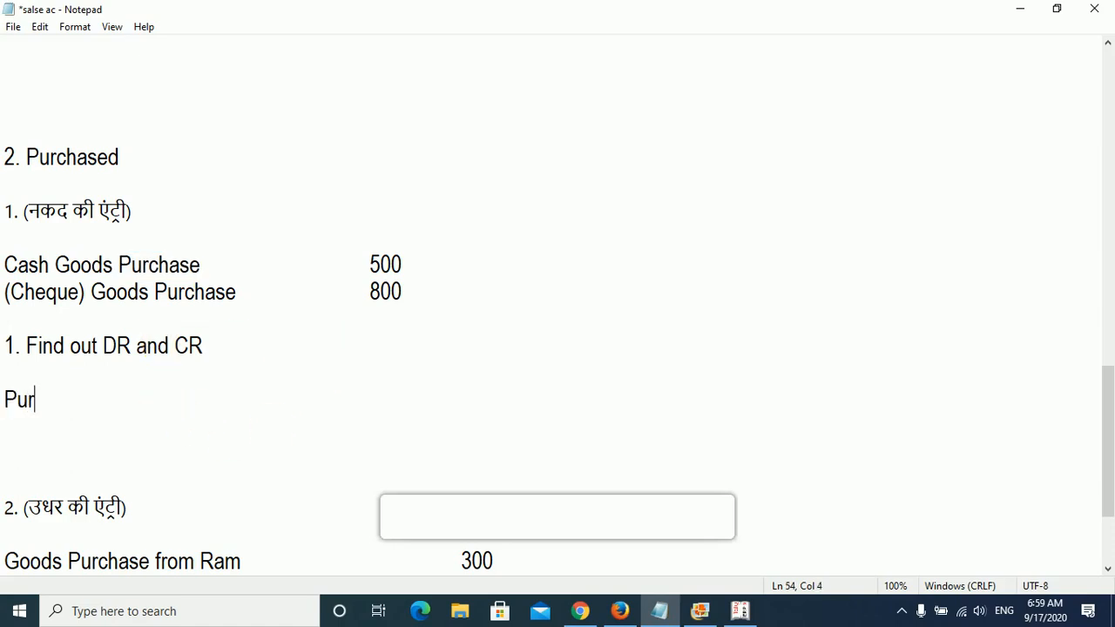
text(chase A/C)
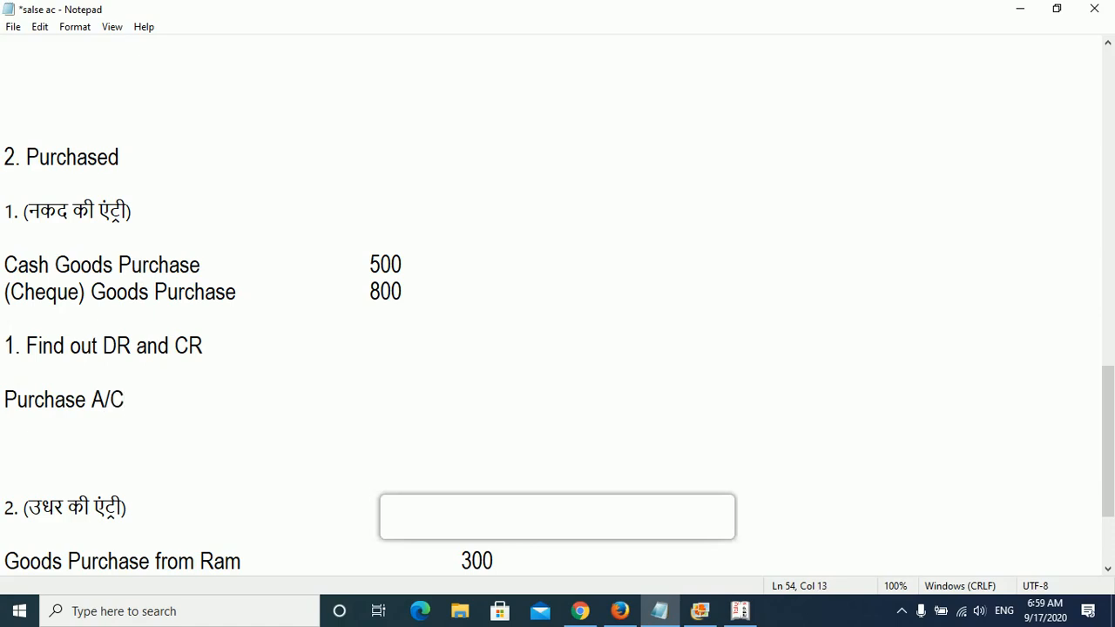
key(Tab)
text(DR)
key(Return)
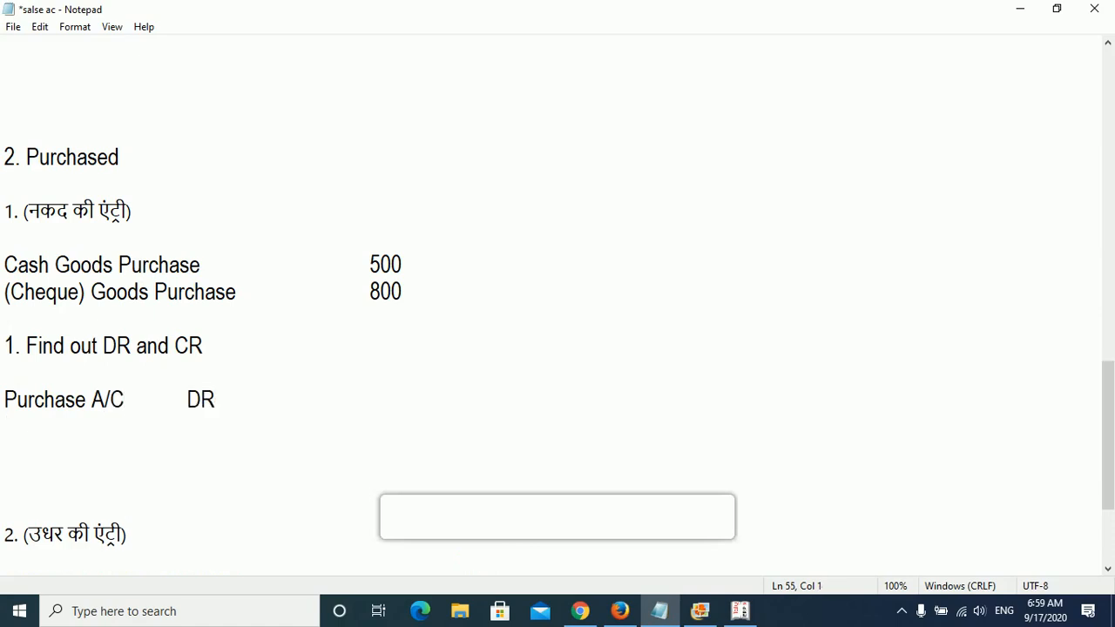
- Add the line "Cash/Bank" marked CR directly below the Purchase A/C line
text(CAsh)
key(BackSpace)
key(BackSpace)
key(BackSpace)
text(ash)
key(Tab)
key(BackSpace)
text(/)
key(Tab)
key(BackSpace)
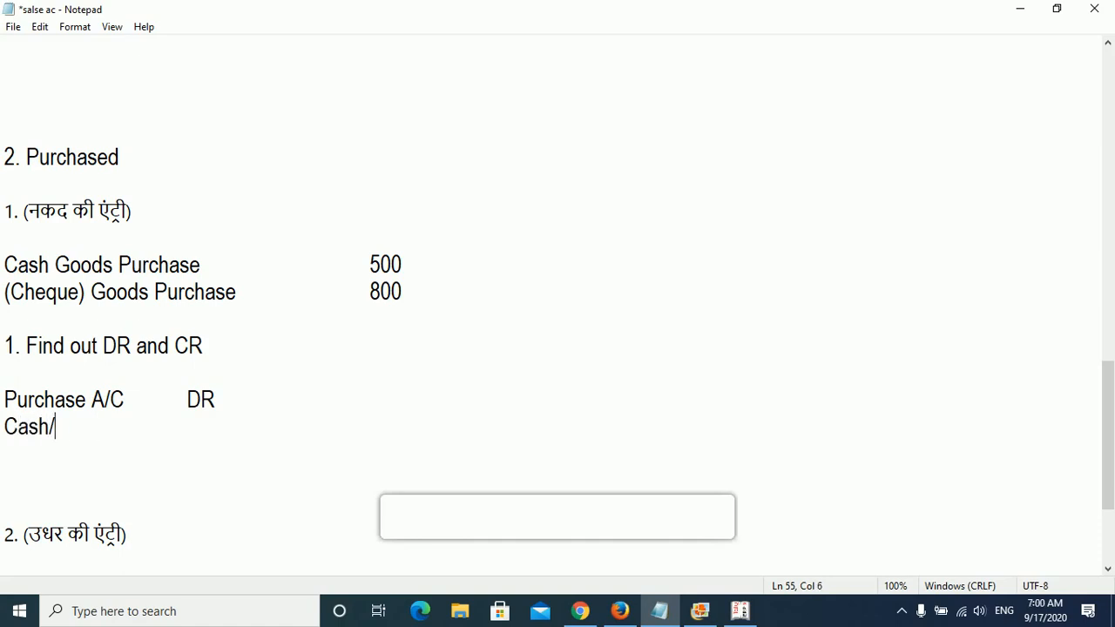
text(Bank)
key(Tab)
text(C)
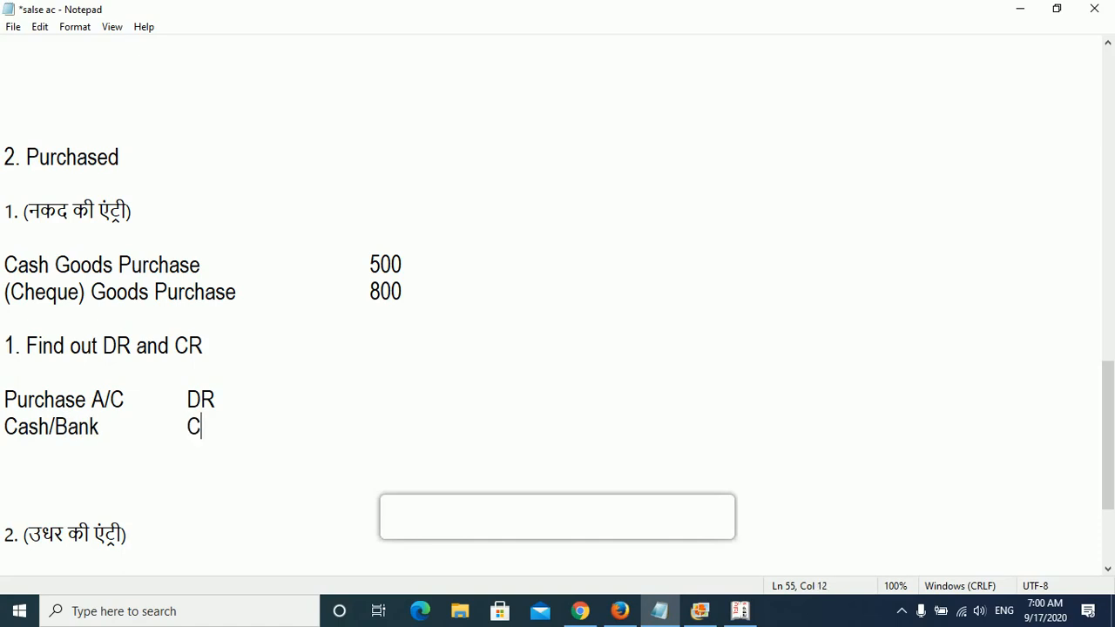
text(R)
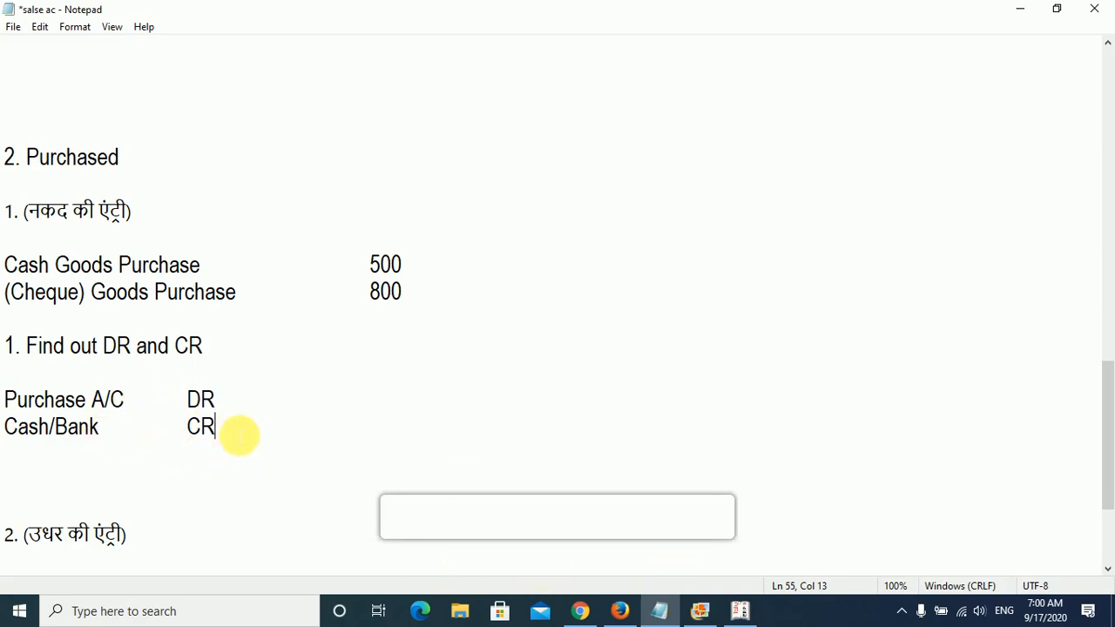
- Add the note "Purchase AC (Under, Purchase AC)" after a blank line below the Cash/Bank line
key(Return)
key(Return)
text(Pu)
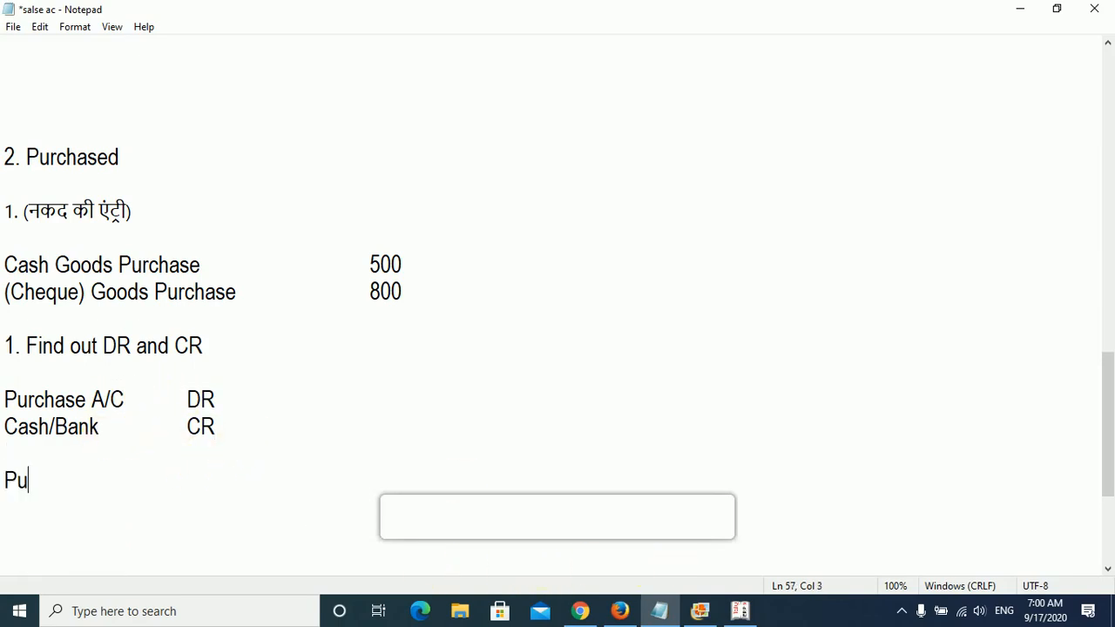
text(rchase AC )
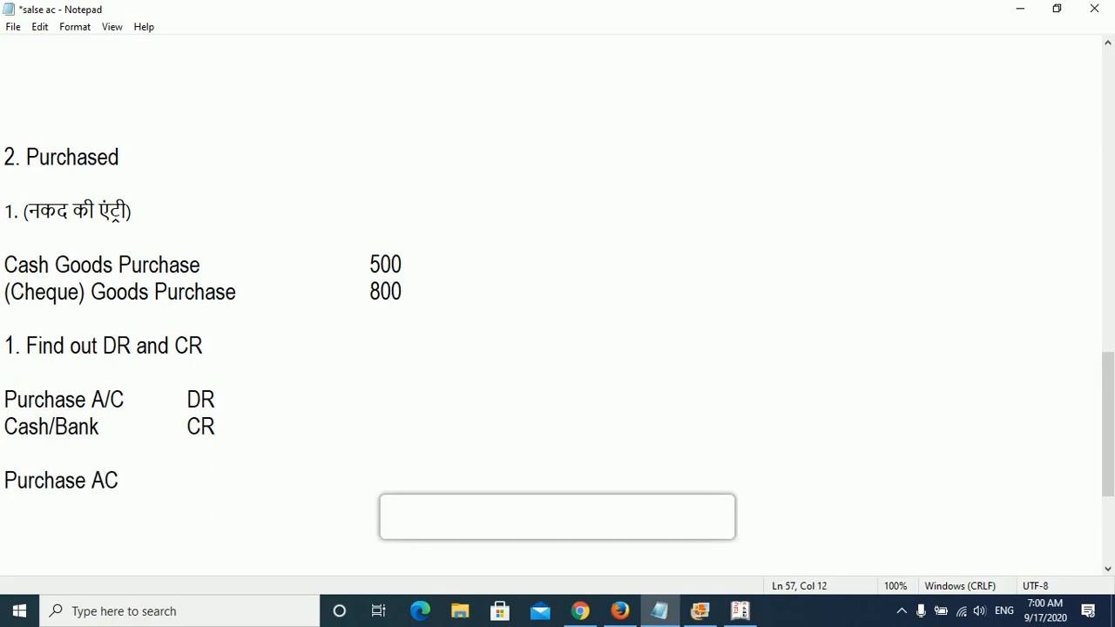
text((Under,)
key(BackSpace)
text(, P)
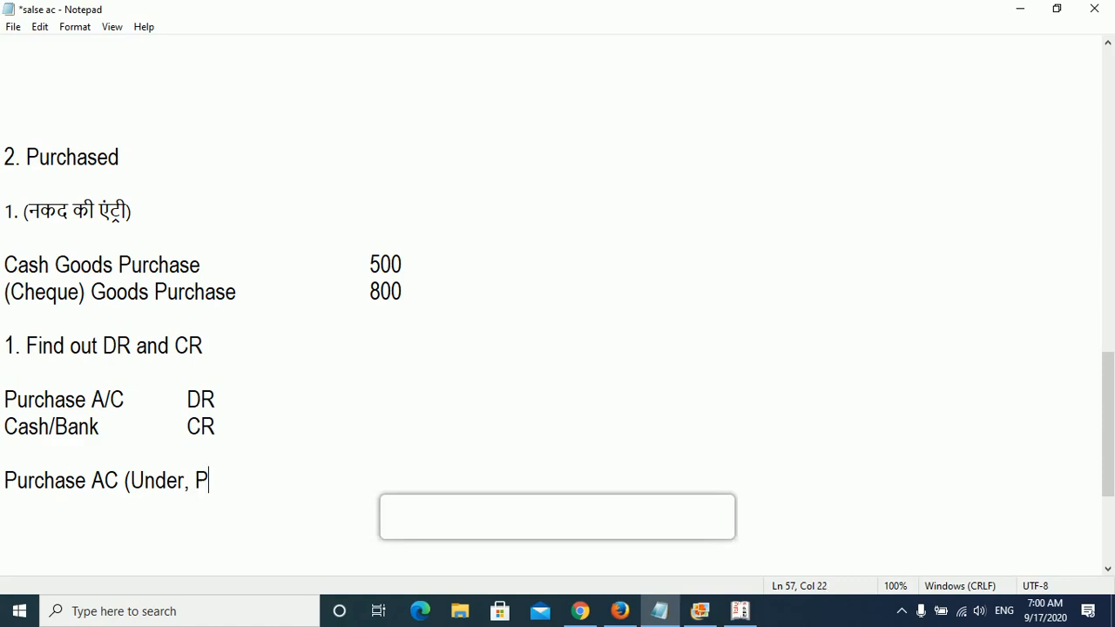
text(urchase AC)
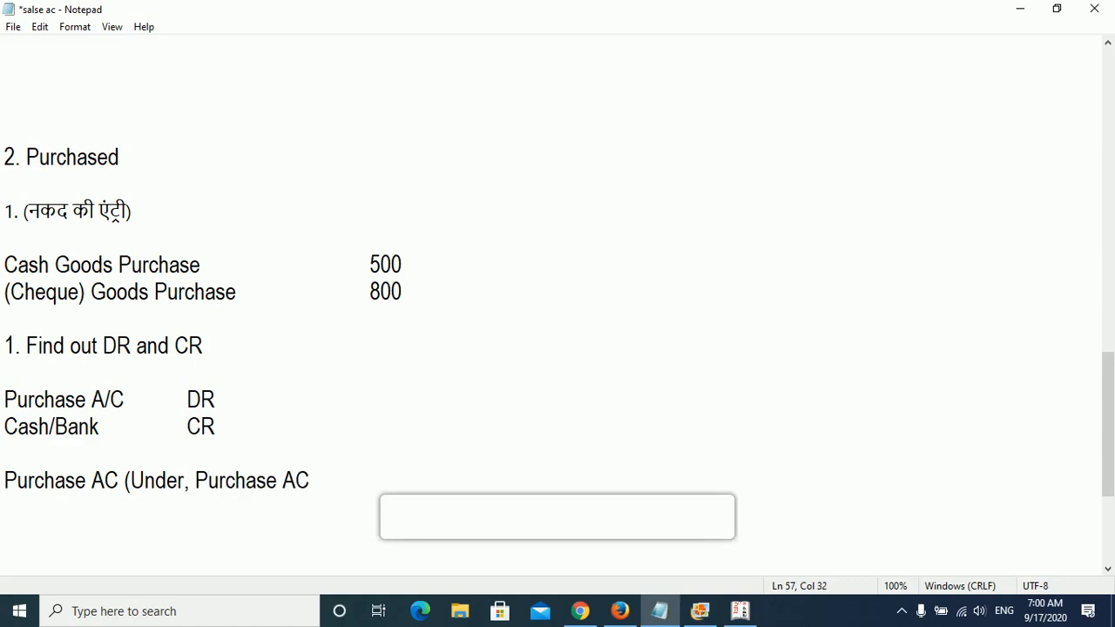
text())
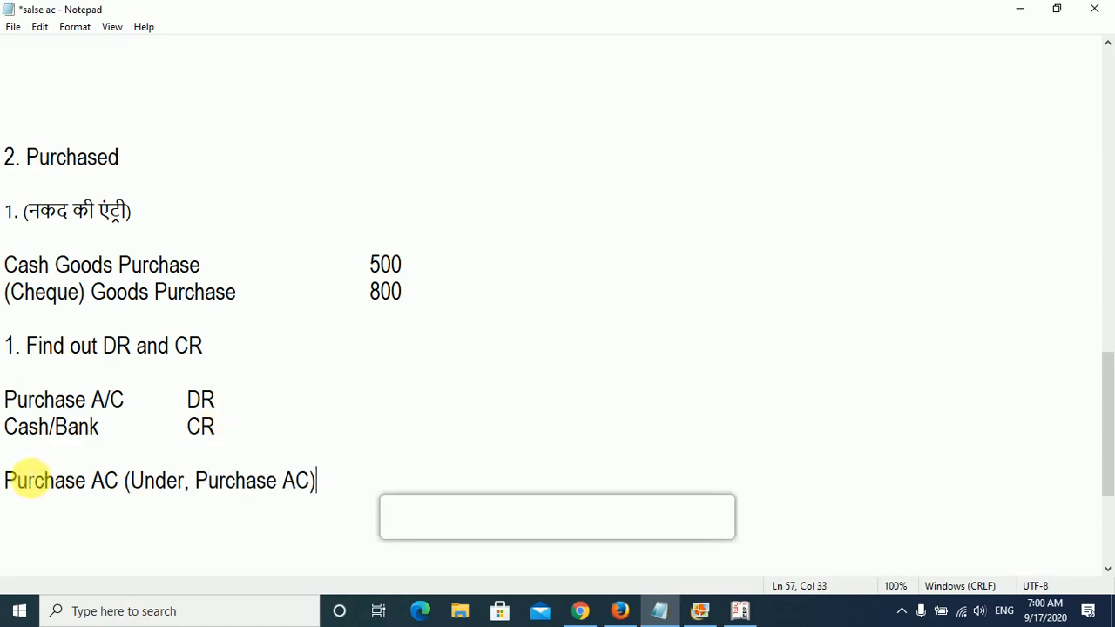
- Insert the label "Accont Creation :-" before the Purchase AC note and return the text cursor to the line's end
click(9, 481)
text(Accopu)
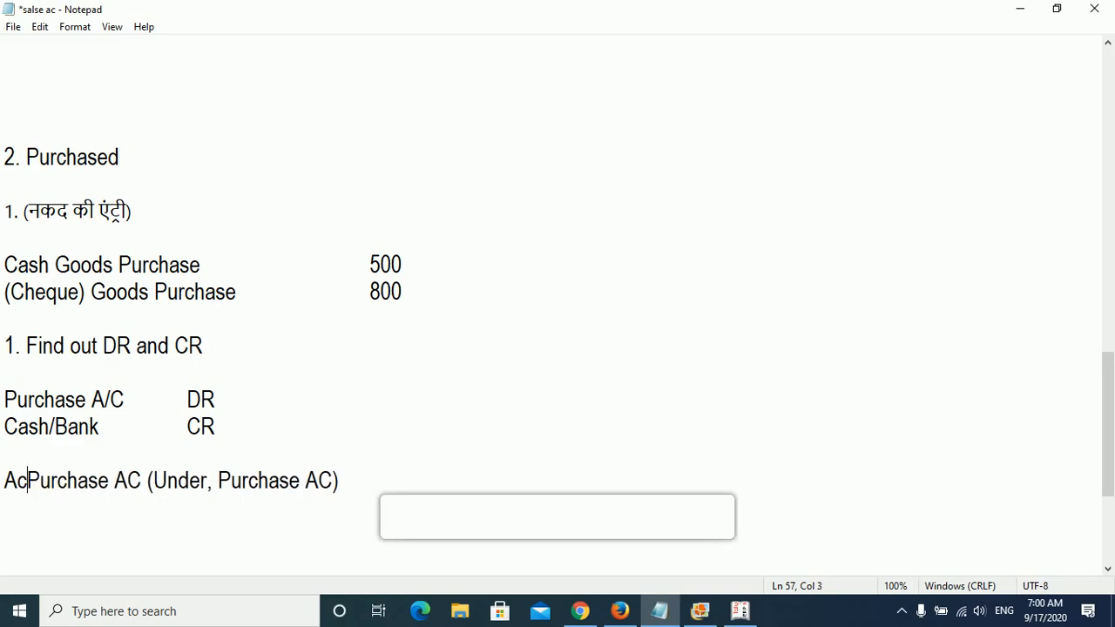
key(BackSpace)
key(BackSpace)
text(nt Crea)
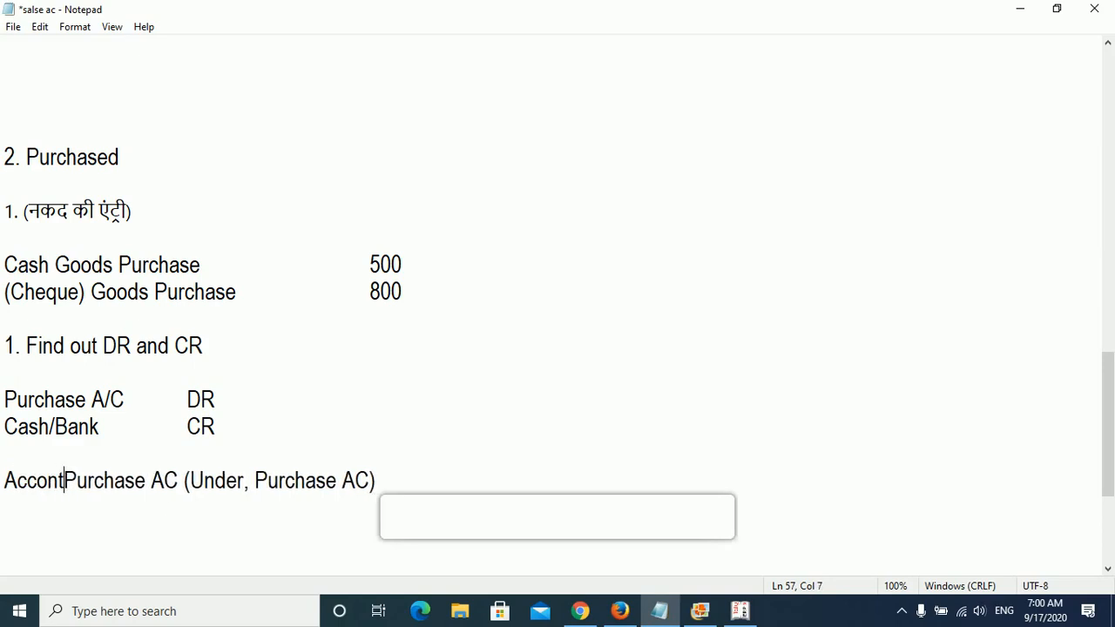
text(tionPurchase)
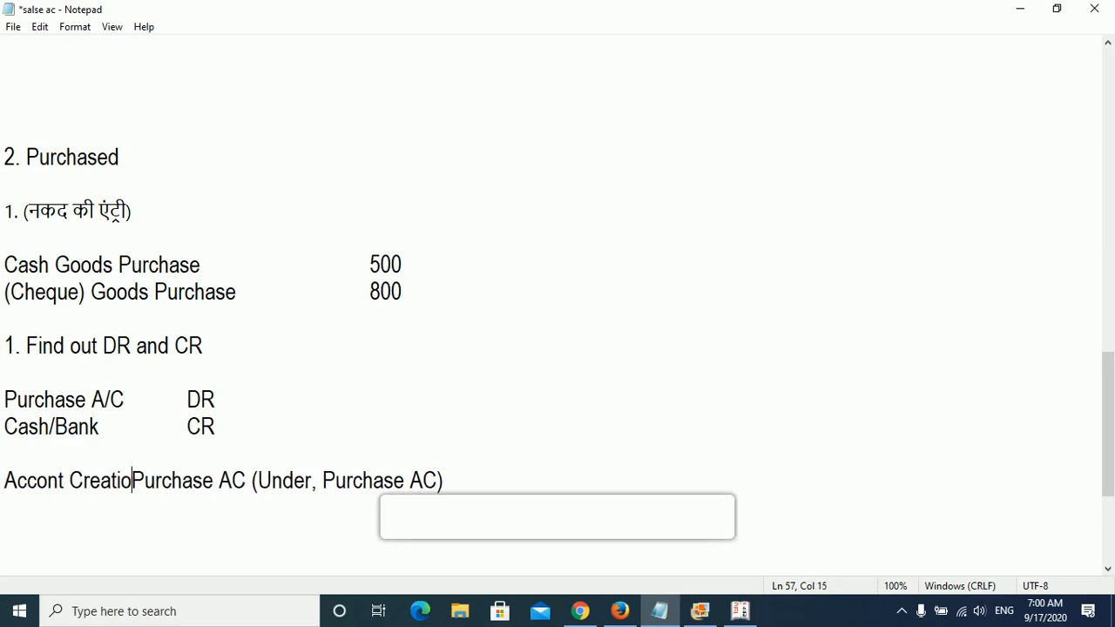
key(BackSpace)
text(:-)
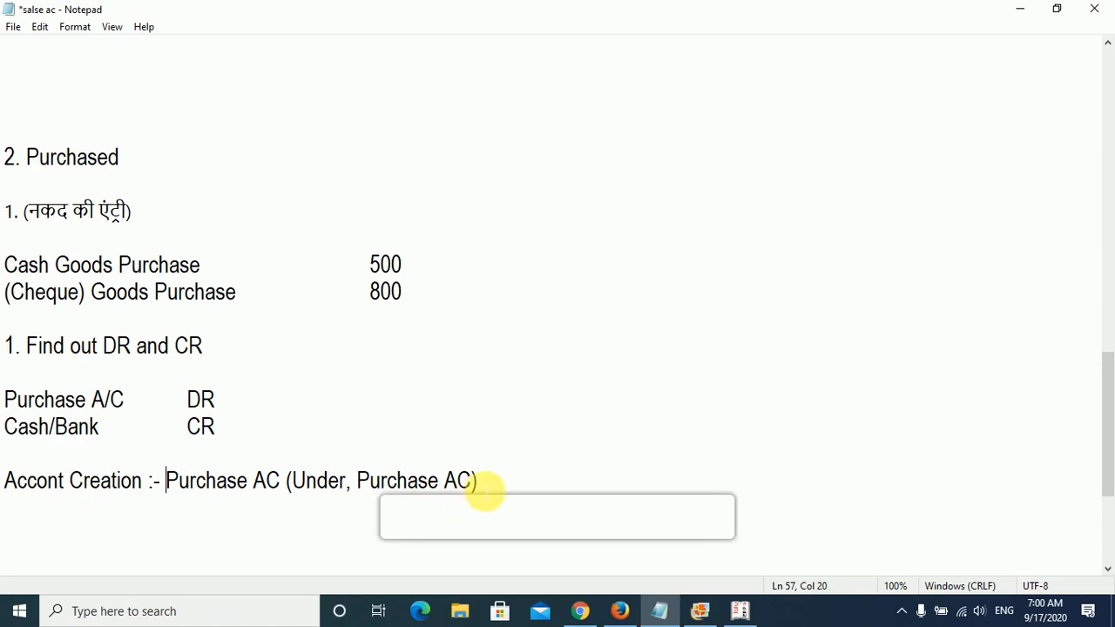
scroll(485, 493, down, 1)
click(496, 404)
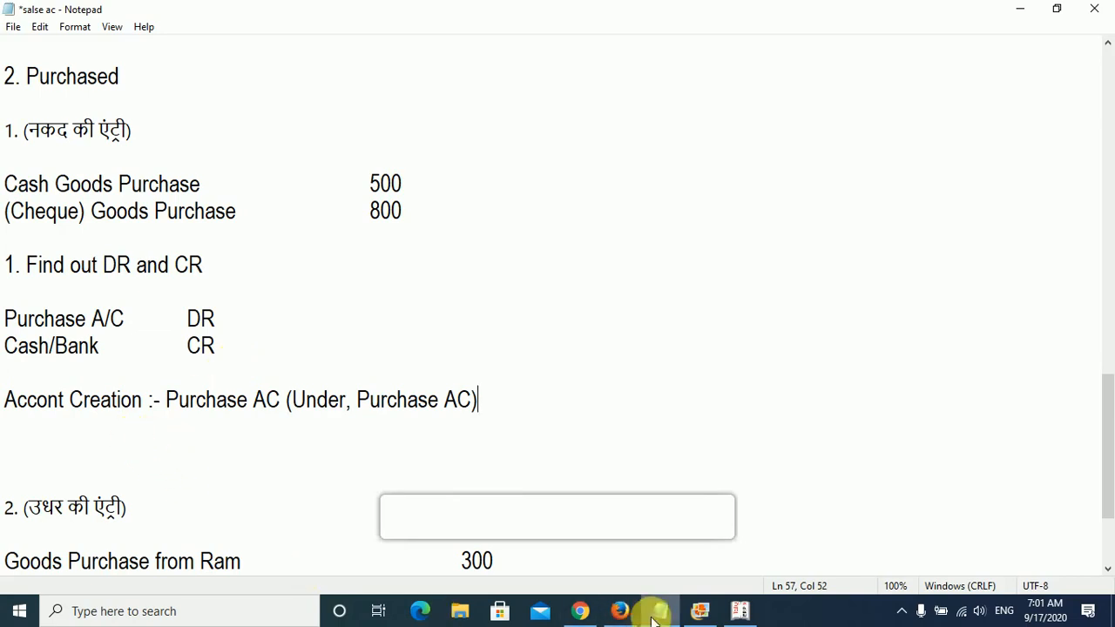
- Switch to Tally.ERP 9, quit Ledger Creation back to the Gateway of Tally, and open Accounting Vouchers
click(739, 611)
key(Escape)
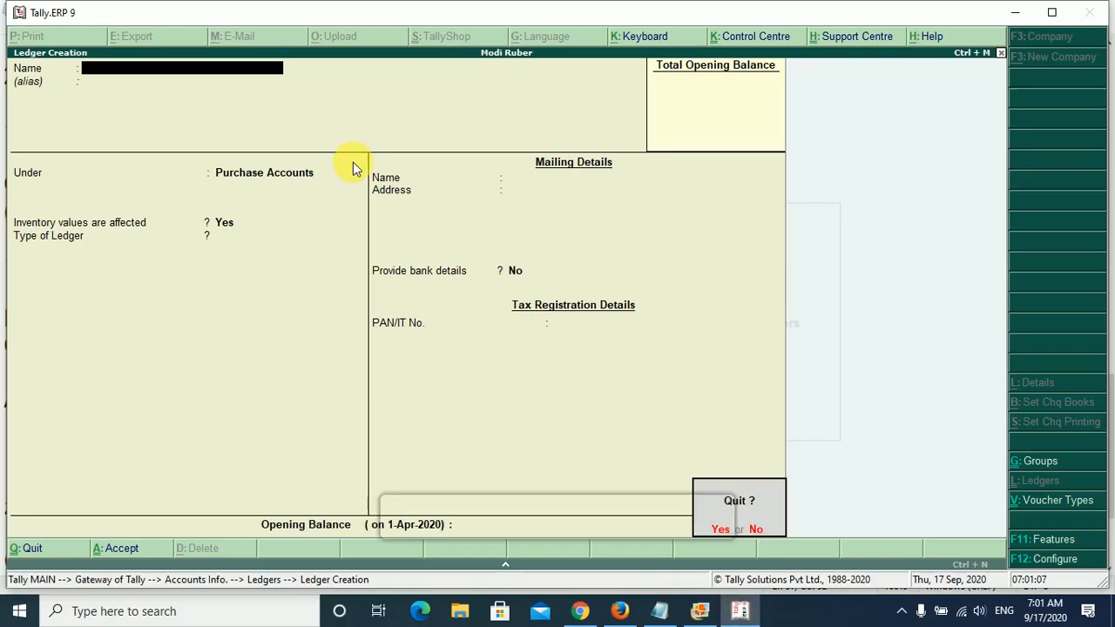
key(y)
key(Escape)
key(Escape)
key(Down)
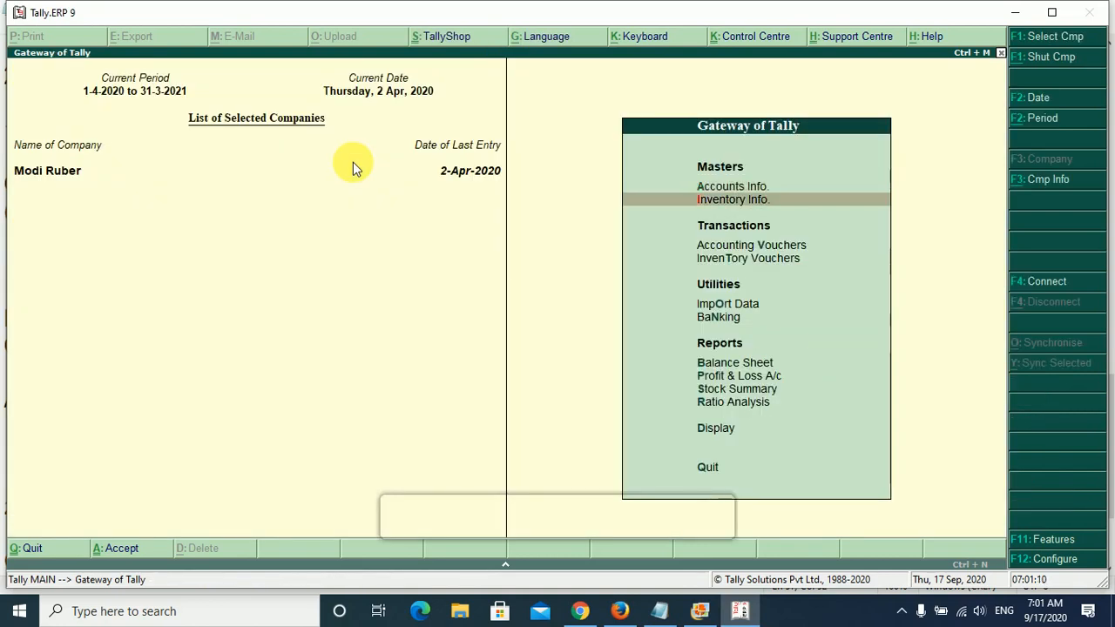
key(Down)
key(Return)
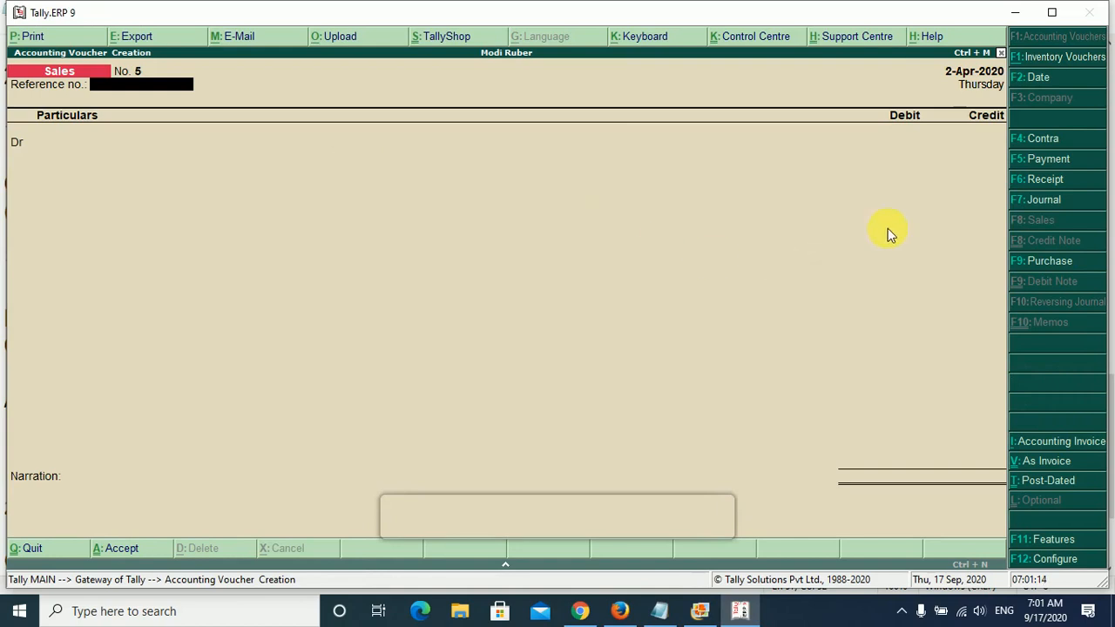
- Start a Purchase entry in voucher mode with supplier invoice number 12354 and the date 2-Apr-2020
click(1037, 270)
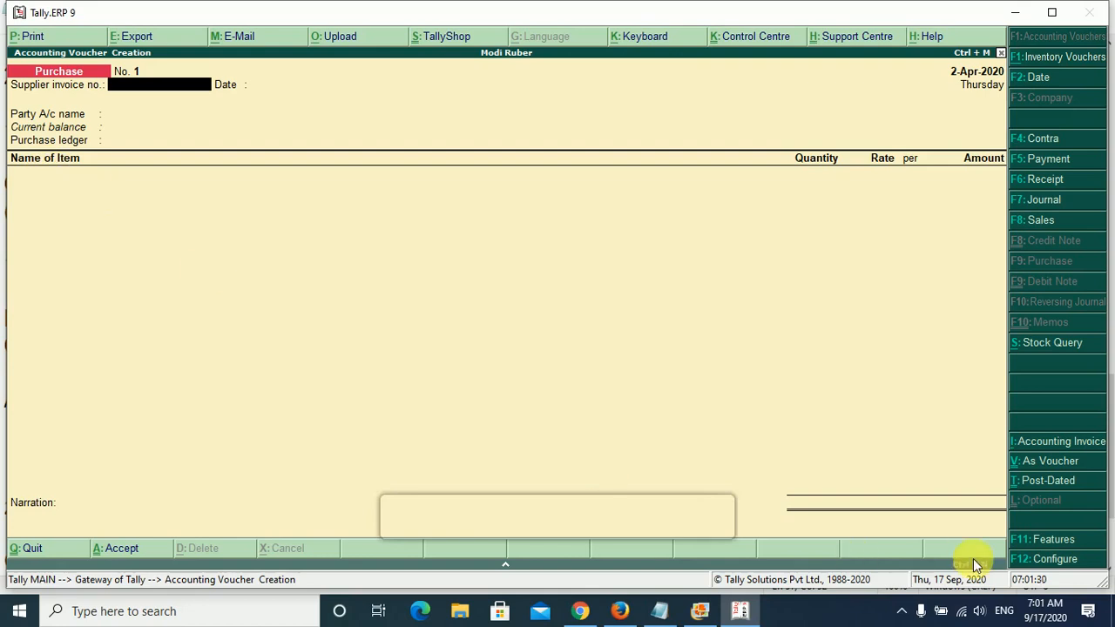
click(1027, 466)
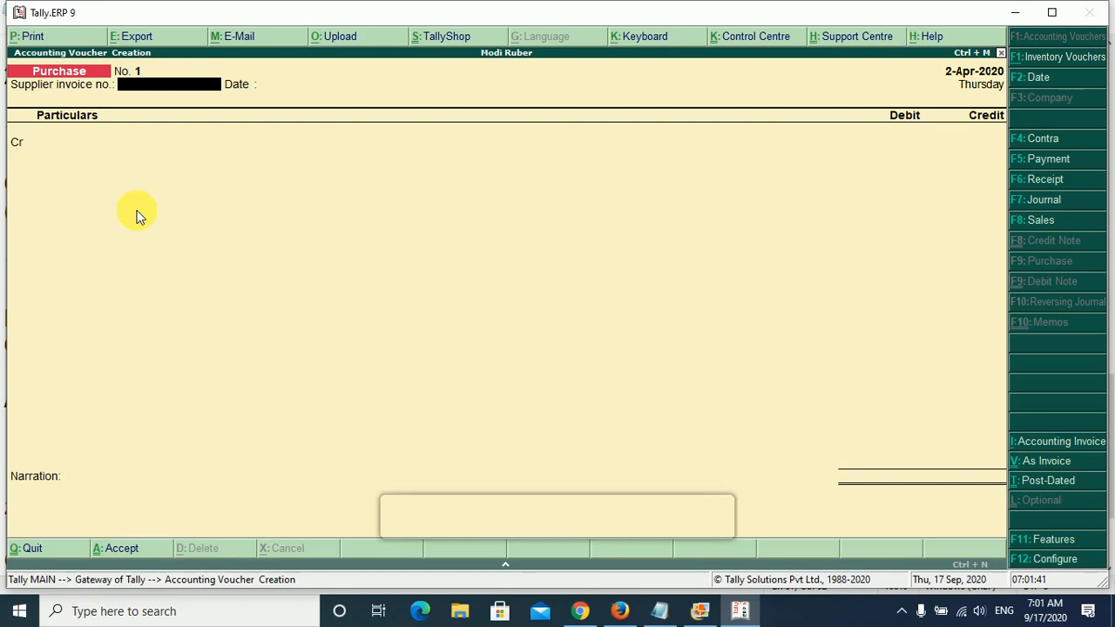
text(12354)
key(Return)
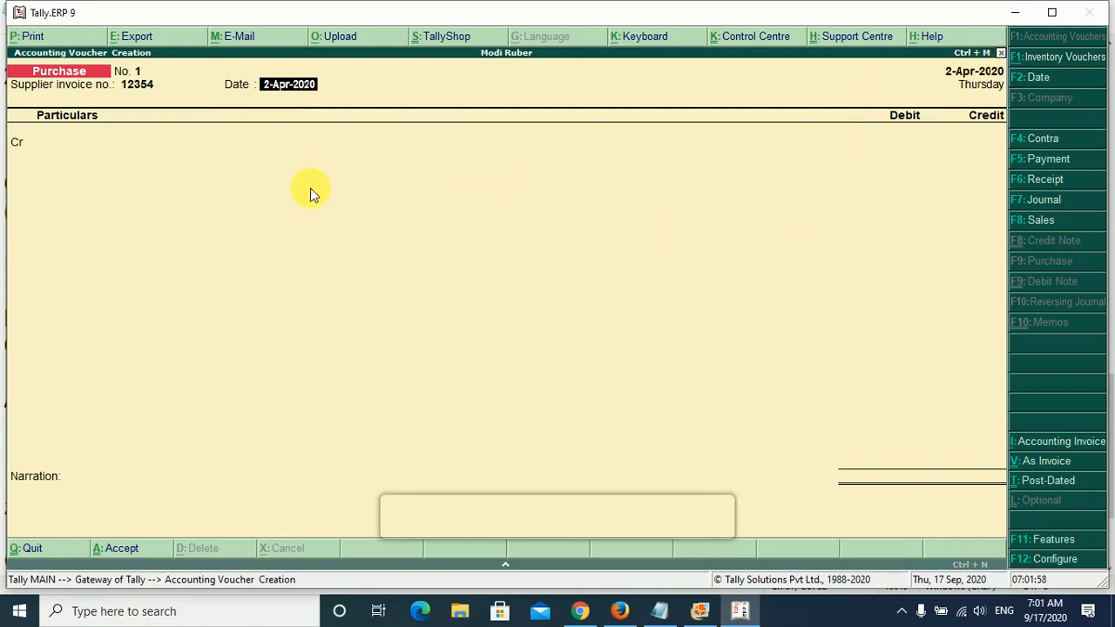
key(Return)
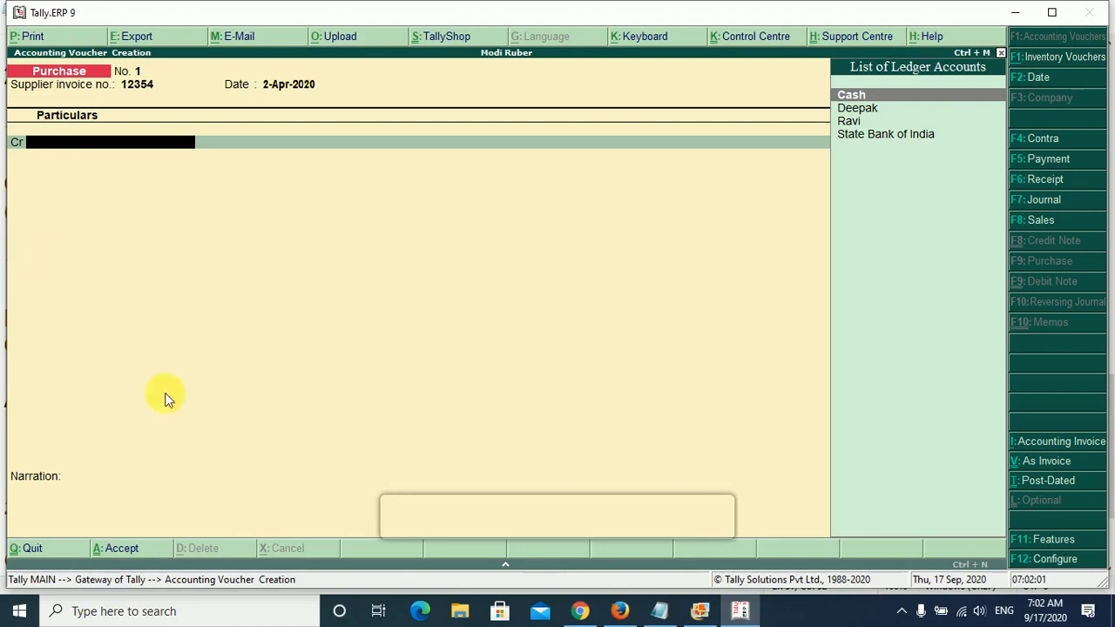
- Highlight the Cash/Bank CR line in the Notepad notes and return to the purchase voucher in Tally.ERP 9
click(660, 611)
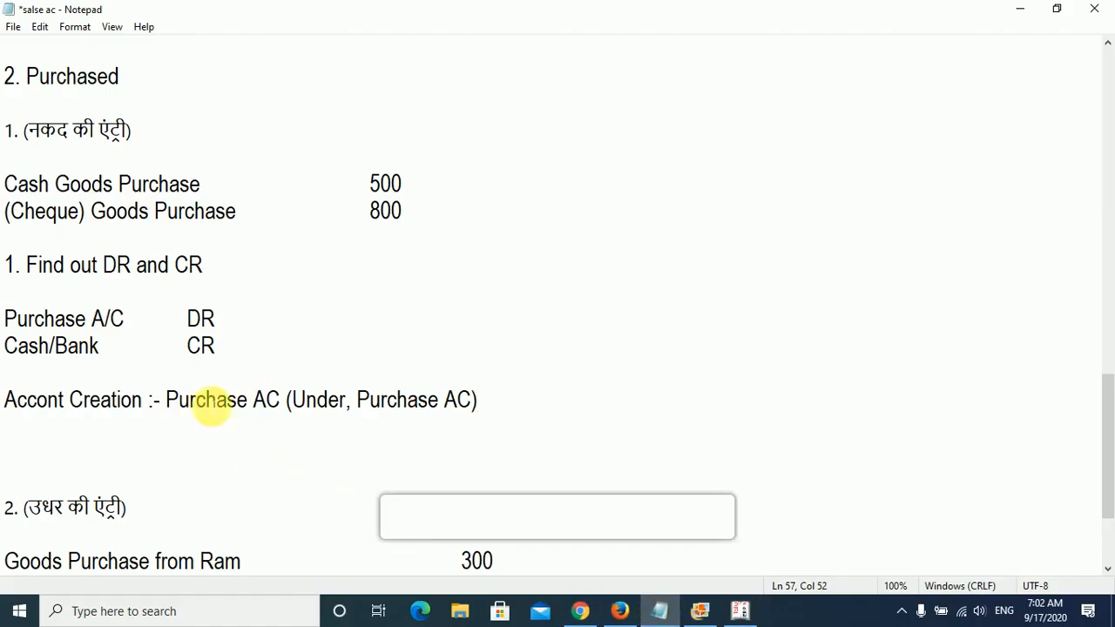
drag(218, 355, 5, 357)
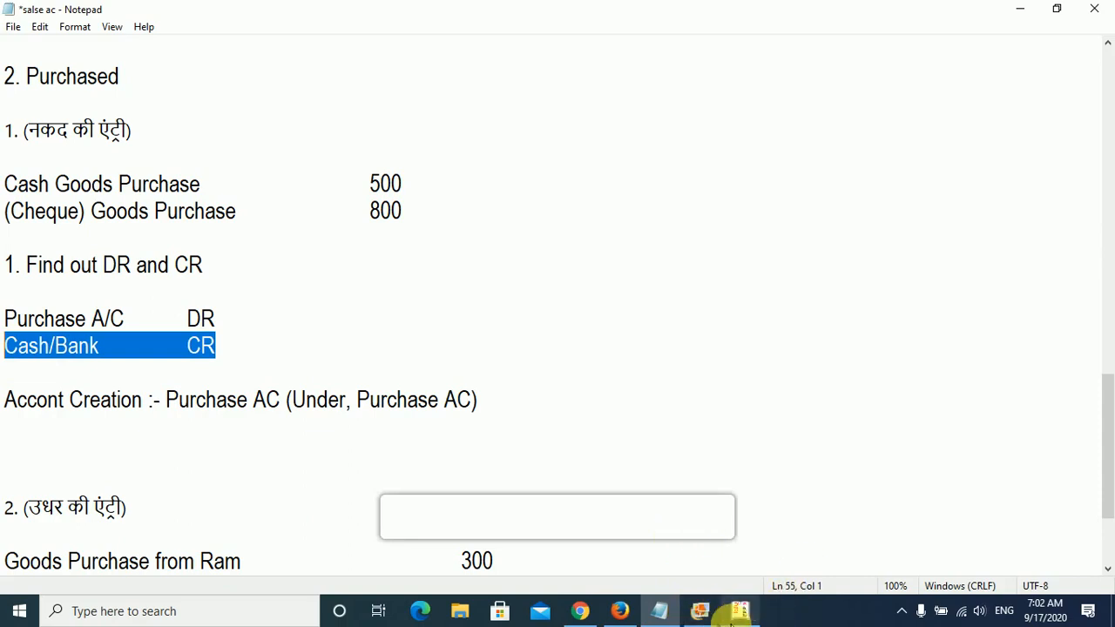
click(737, 614)
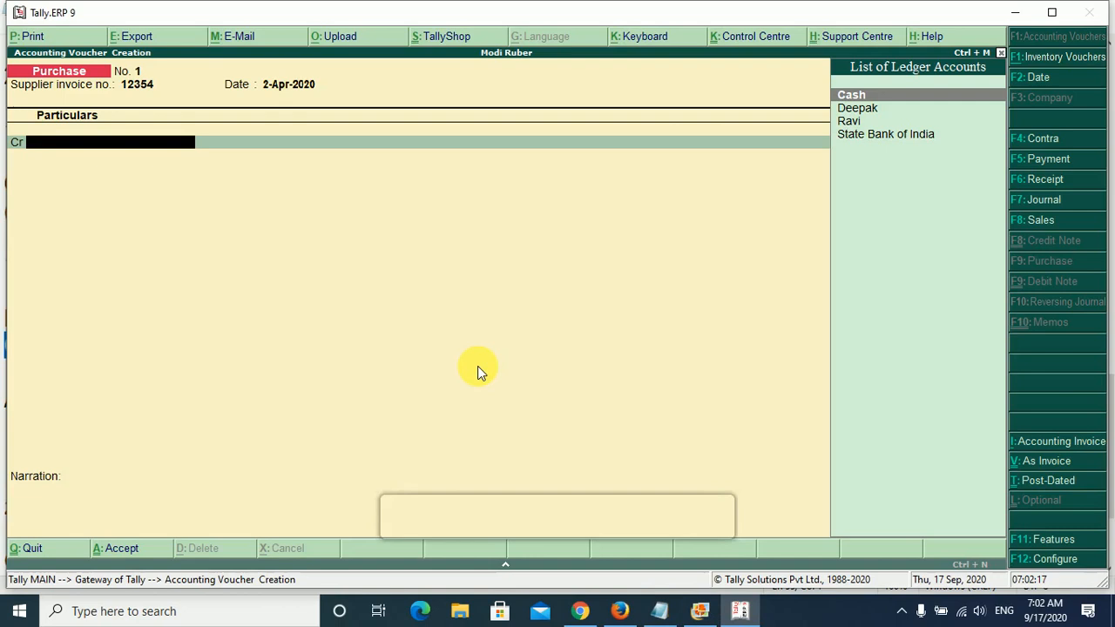
- Select Cash as the credit ledger and accept its supplier details with Uttar Pradesh as the state
key(Return)
key(Return)
key(Return)
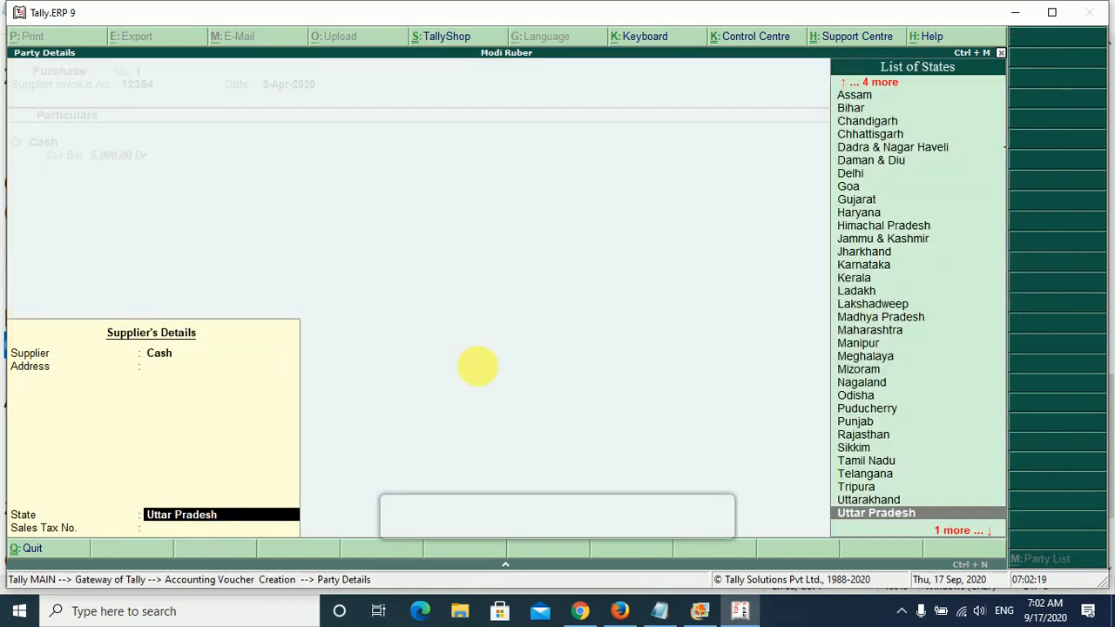
key(Return)
key(Return)
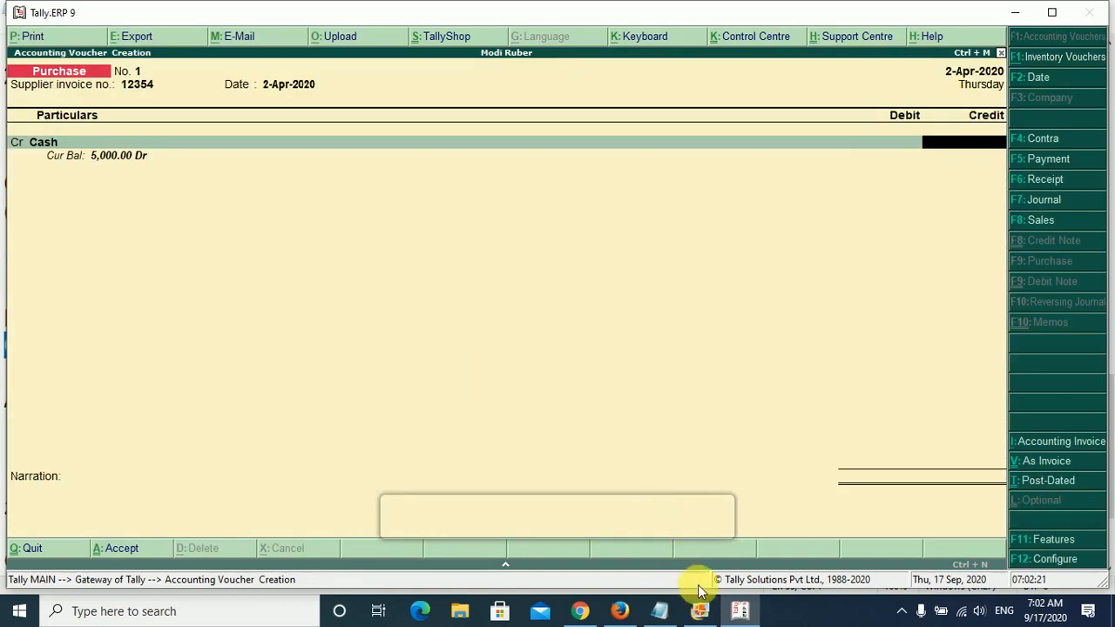
- Check the cash purchase amount in Notepad and set the Cash credit amount to 500 in Tally.ERP 9
click(739, 612)
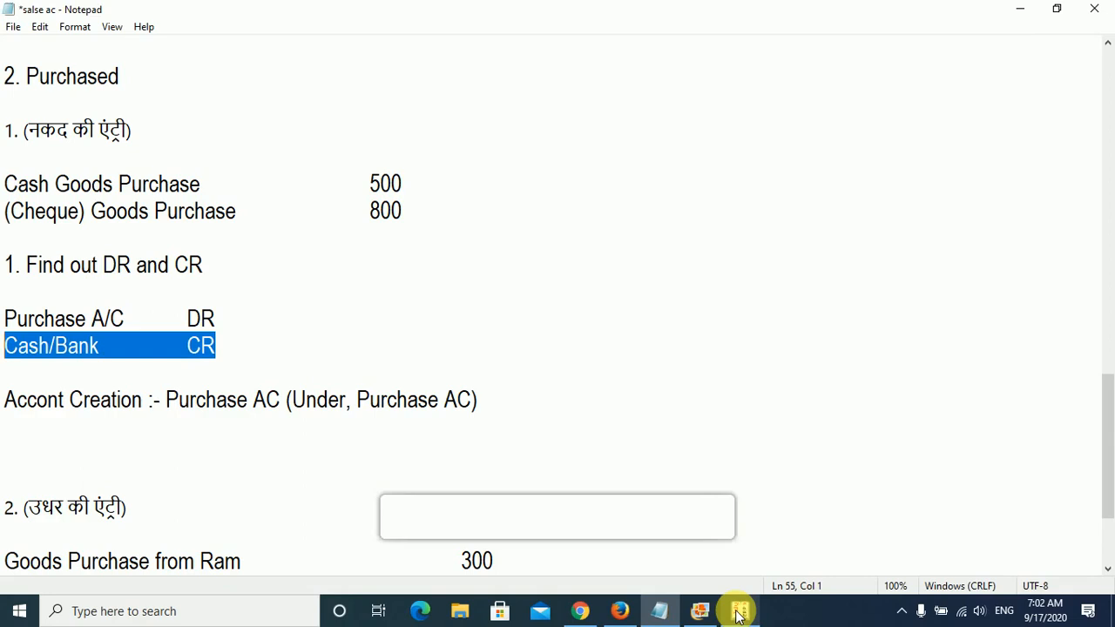
click(739, 612)
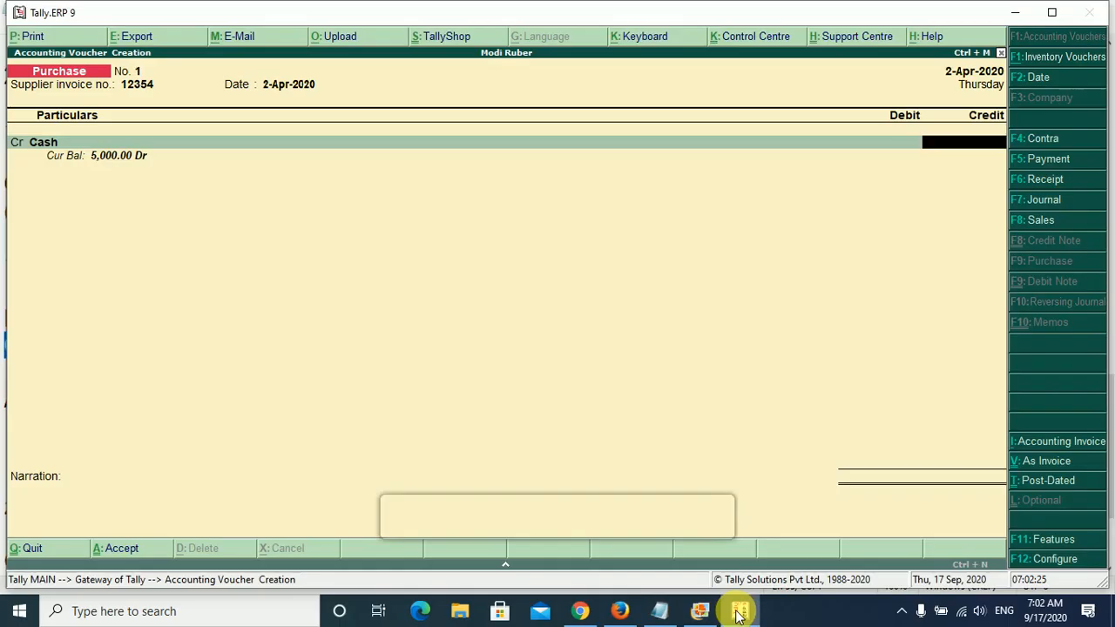
text(500)
key(Return)
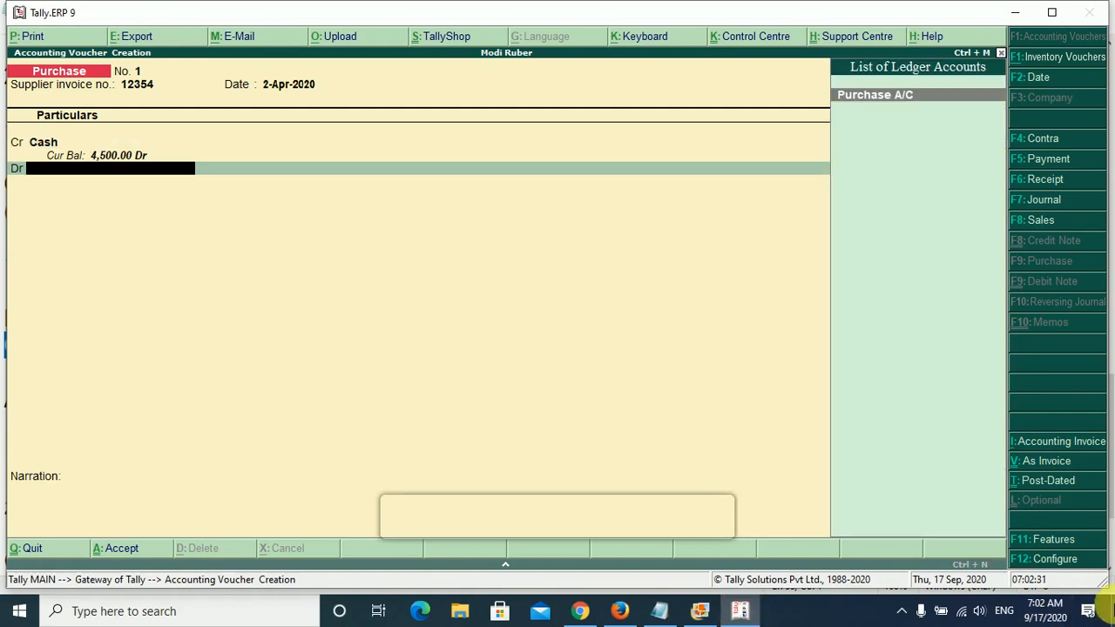
- Consult the Notepad notes, debit Purchase A/C with 500 in the voucher, and save it without a narration
click(663, 610)
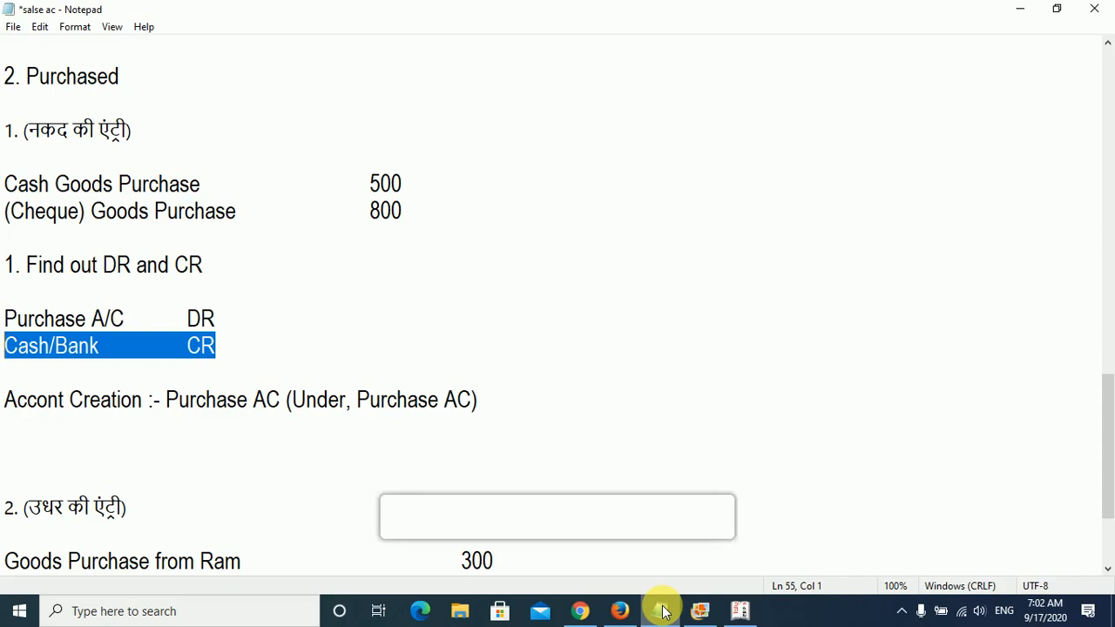
click(660, 610)
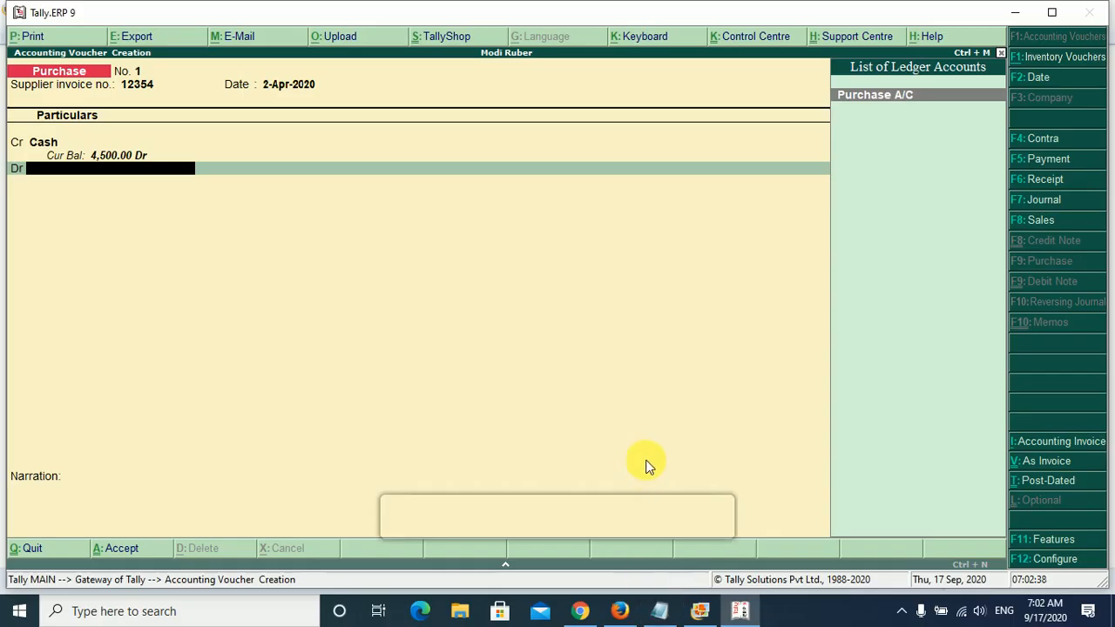
key(Return)
key(Return)
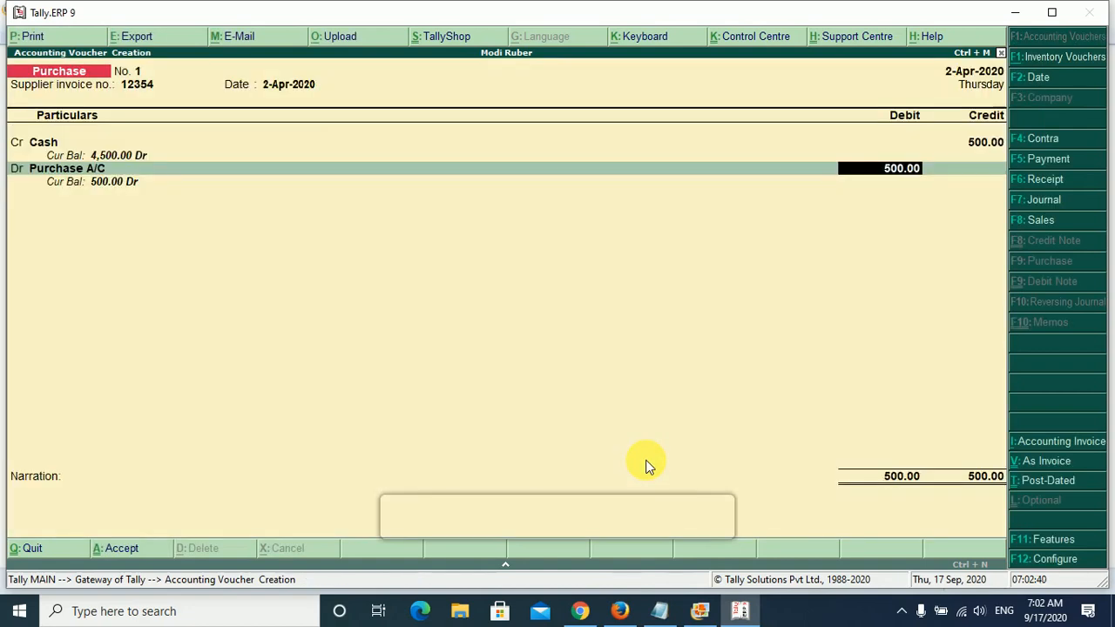
key(Return)
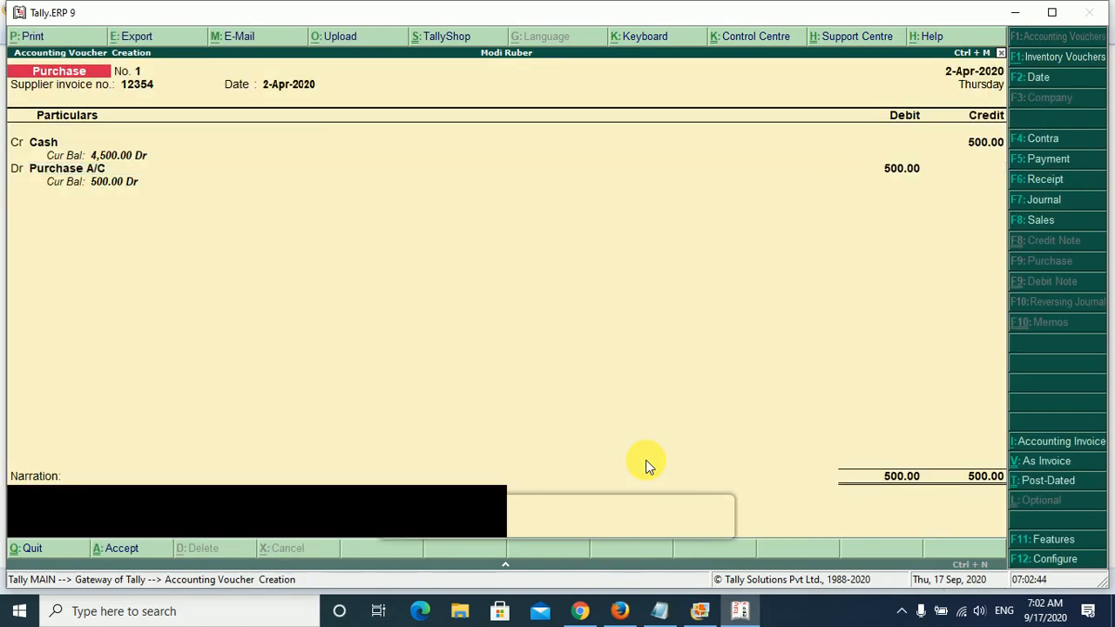
key(Return)
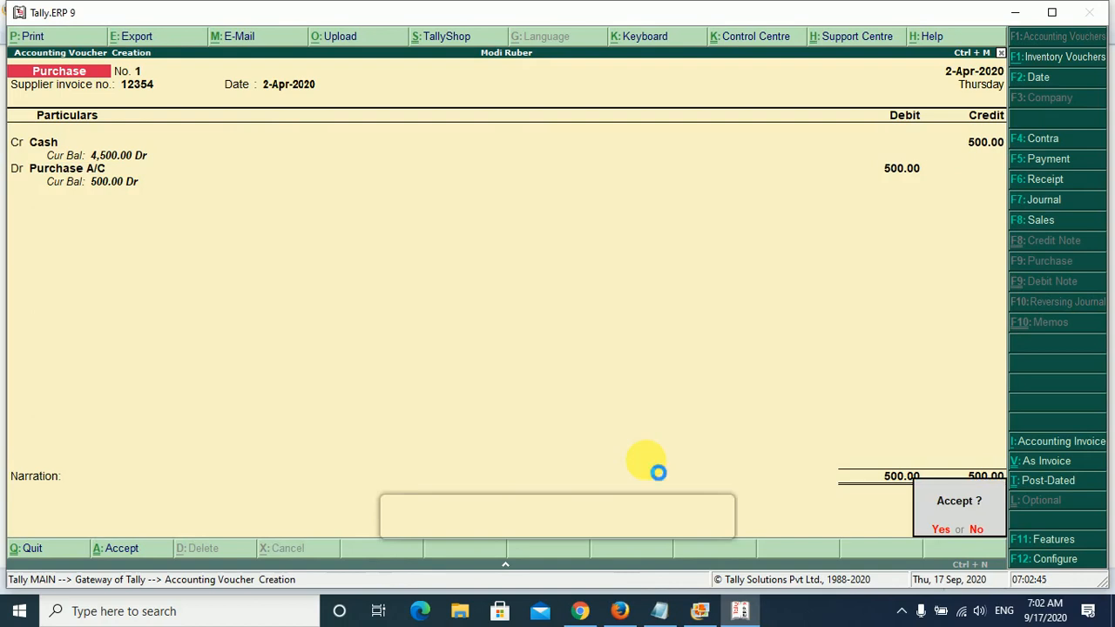
key(Return)
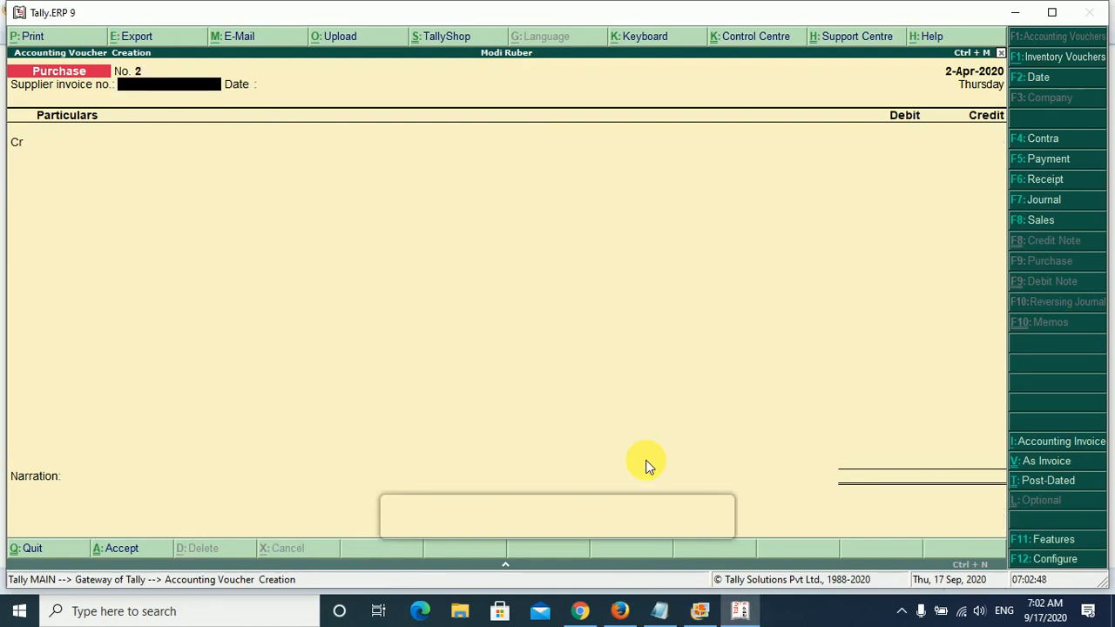
- Switch to Notepad and highlight the words Cheque and Purchase in the cheque goods purchase line
click(661, 612)
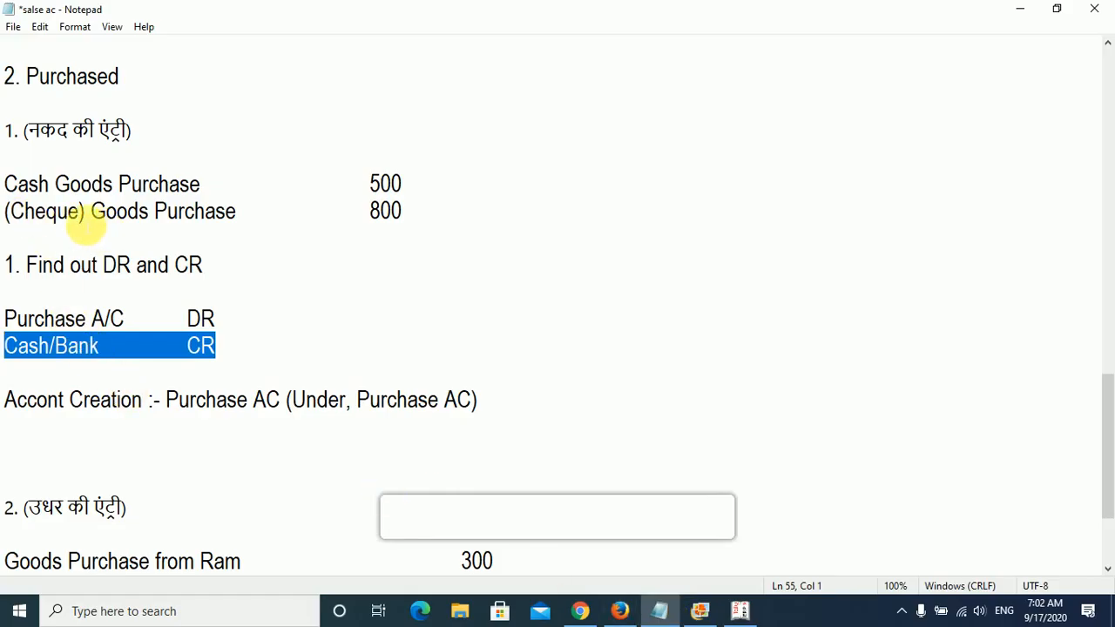
drag(85, 216, 10, 217)
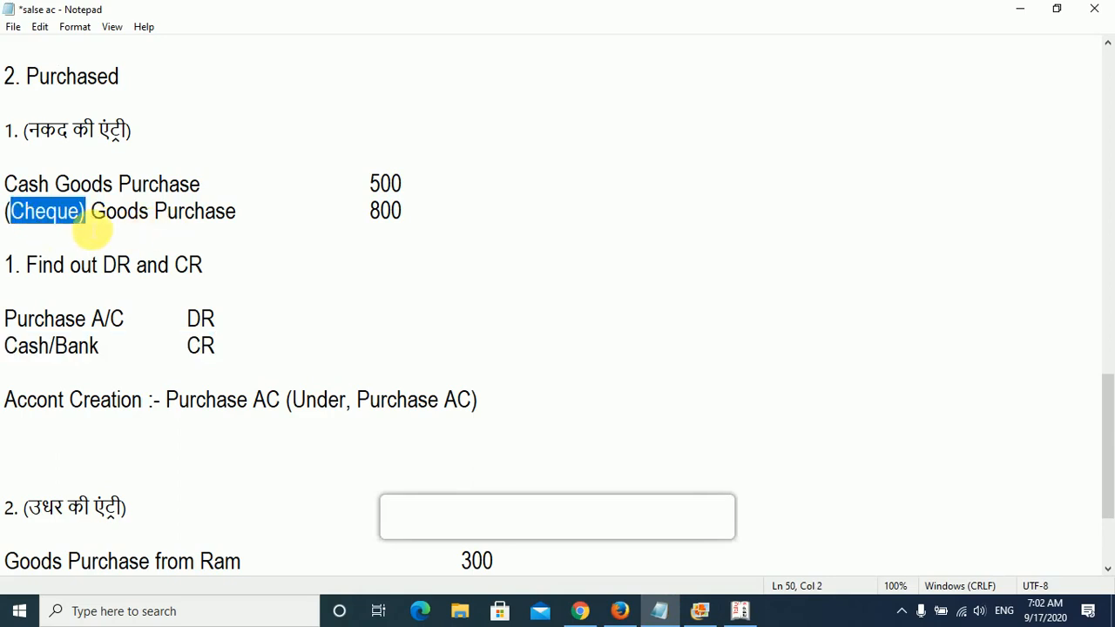
click(103, 223)
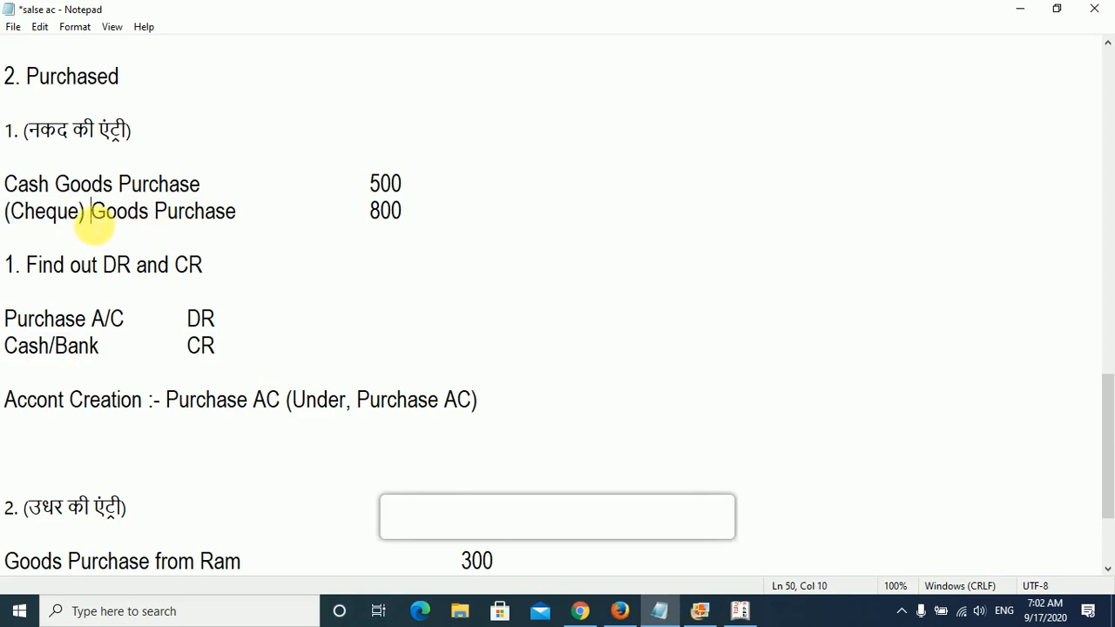
drag(94, 218, 13, 222)
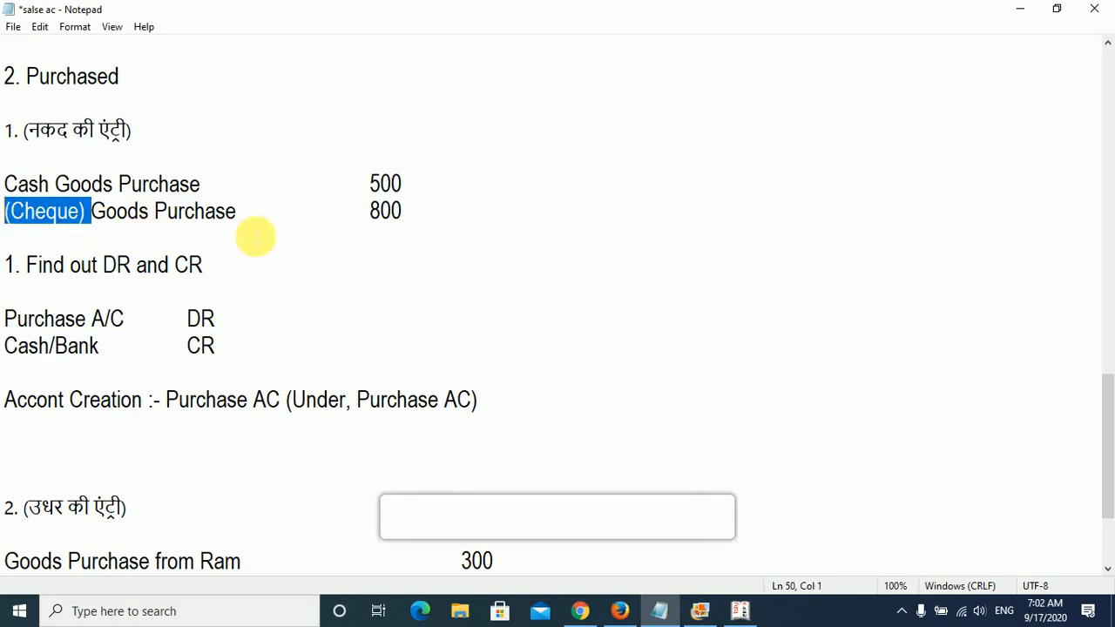
click(72, 225)
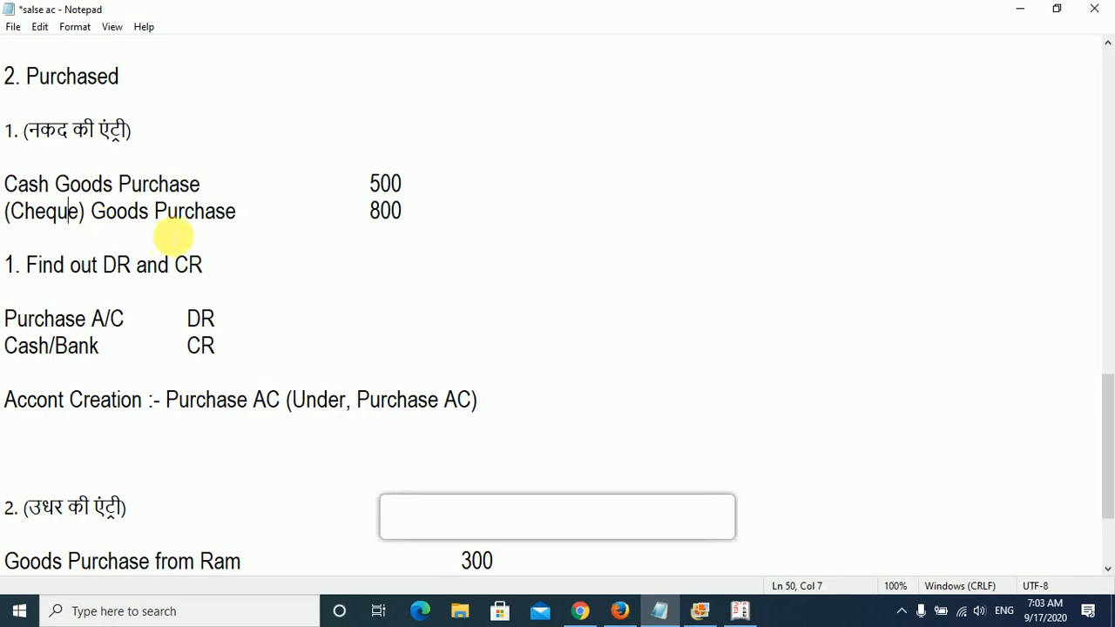
drag(154, 211, 204, 212)
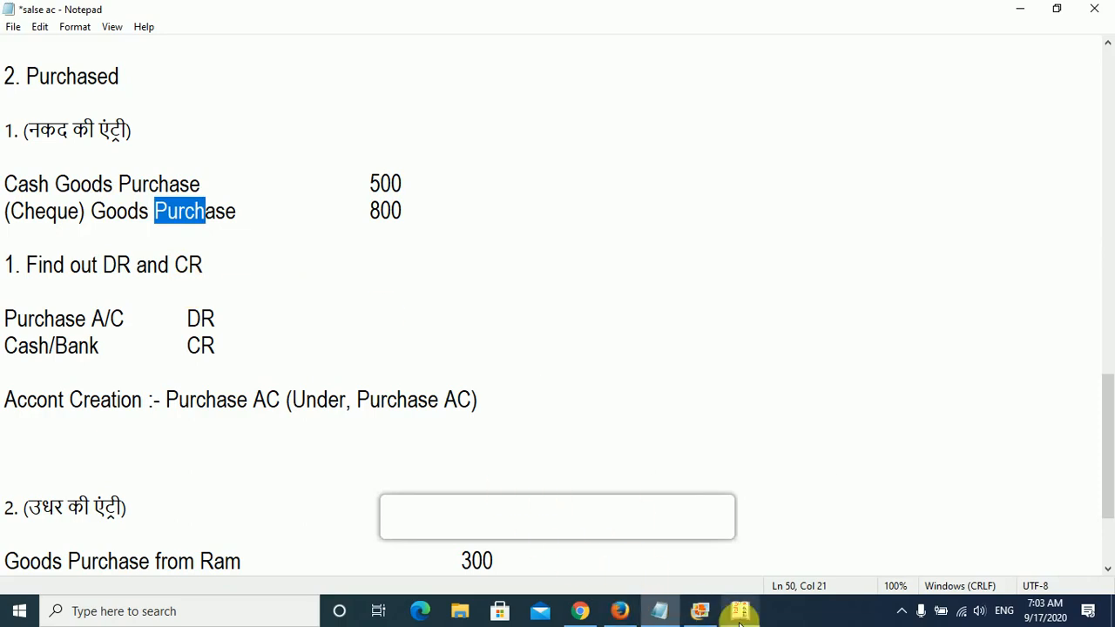
- Return to Tally.ERP 9 and enter supplier invoice number 46548 with the date 2-Apr-2020 in the new purchase voucher
click(662, 539)
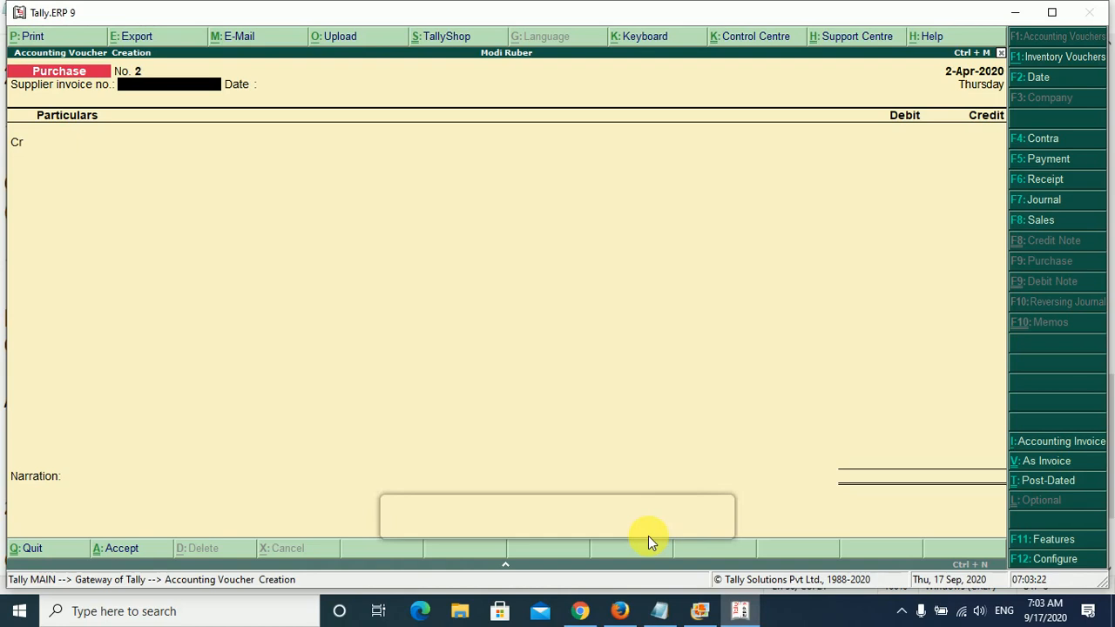
text(46548)
key(Return)
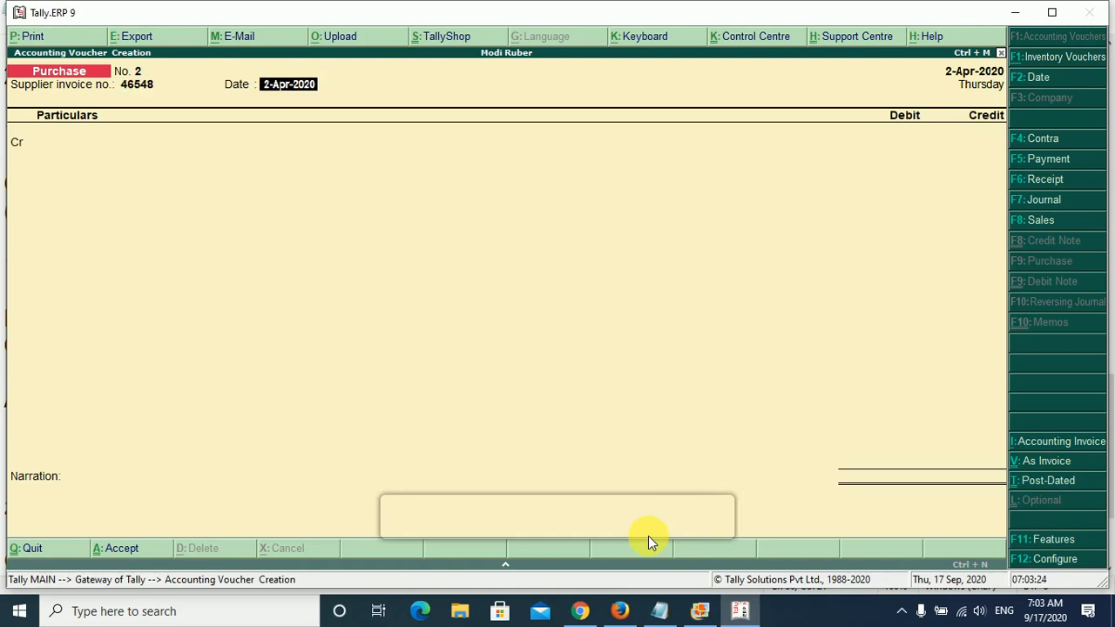
key(Return)
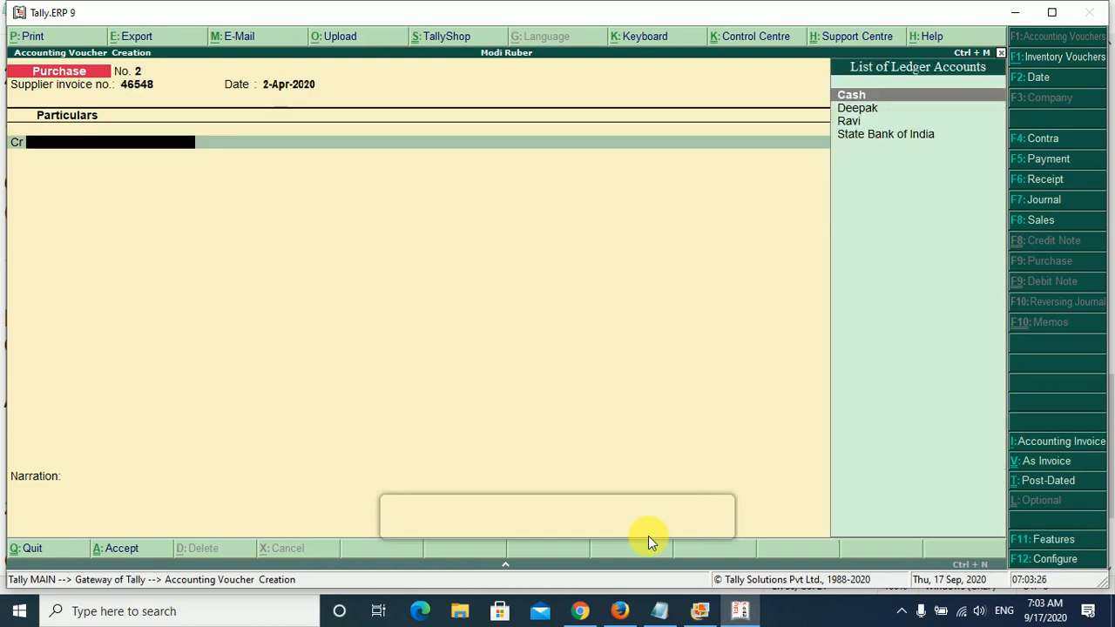
- Credit the State Bank of India ledger with its default supplier details, and switch to Notepad to check the cheque purchase amount
key(Down)
key(Down)
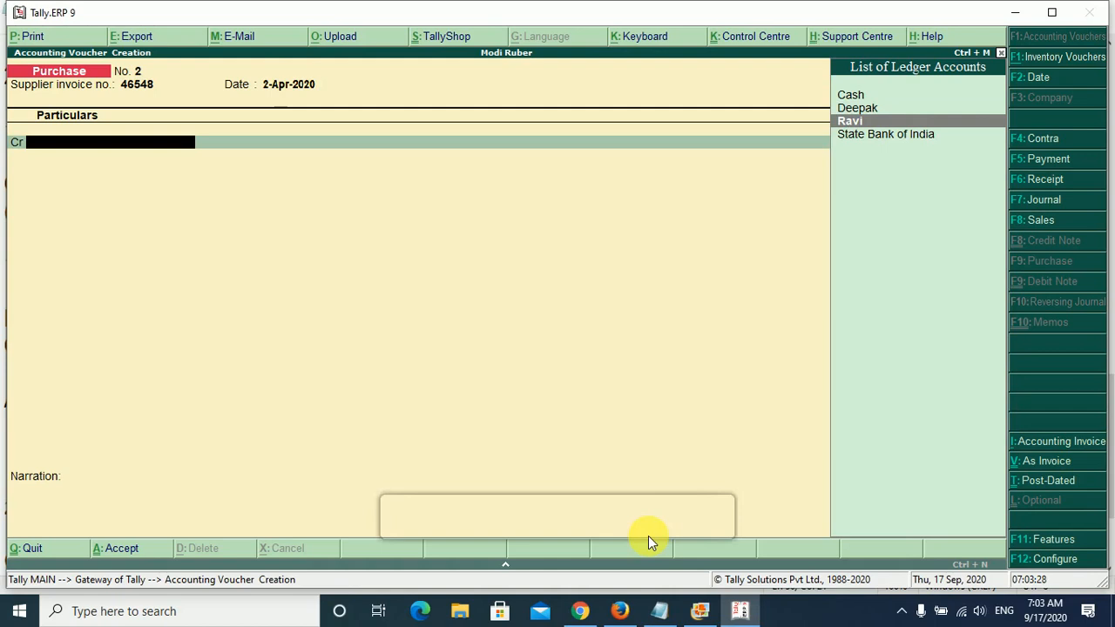
key(Down)
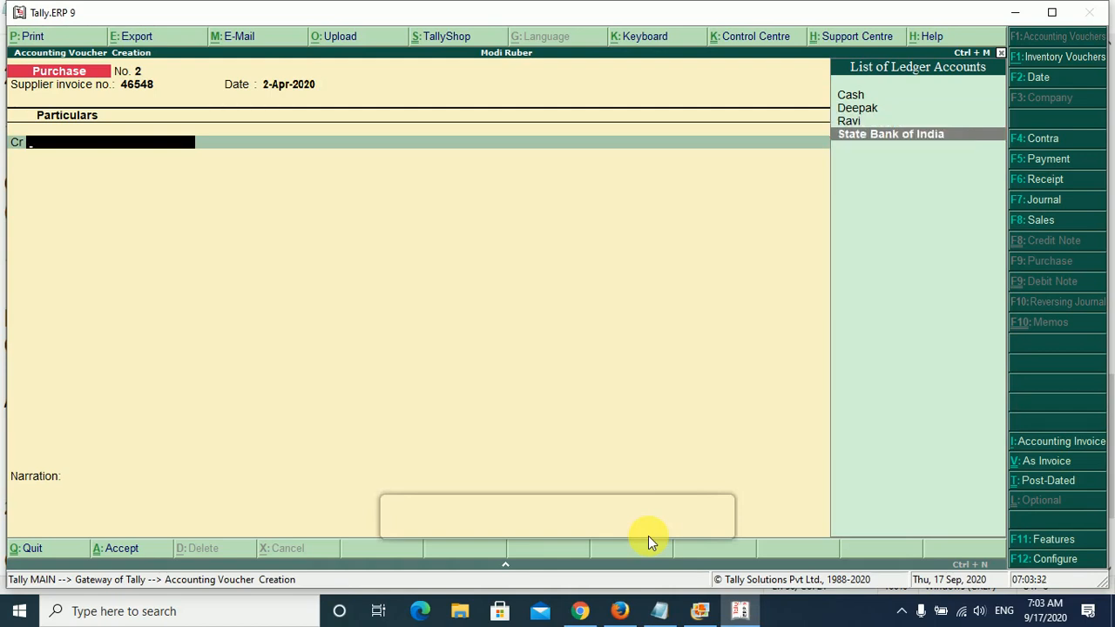
key(Return)
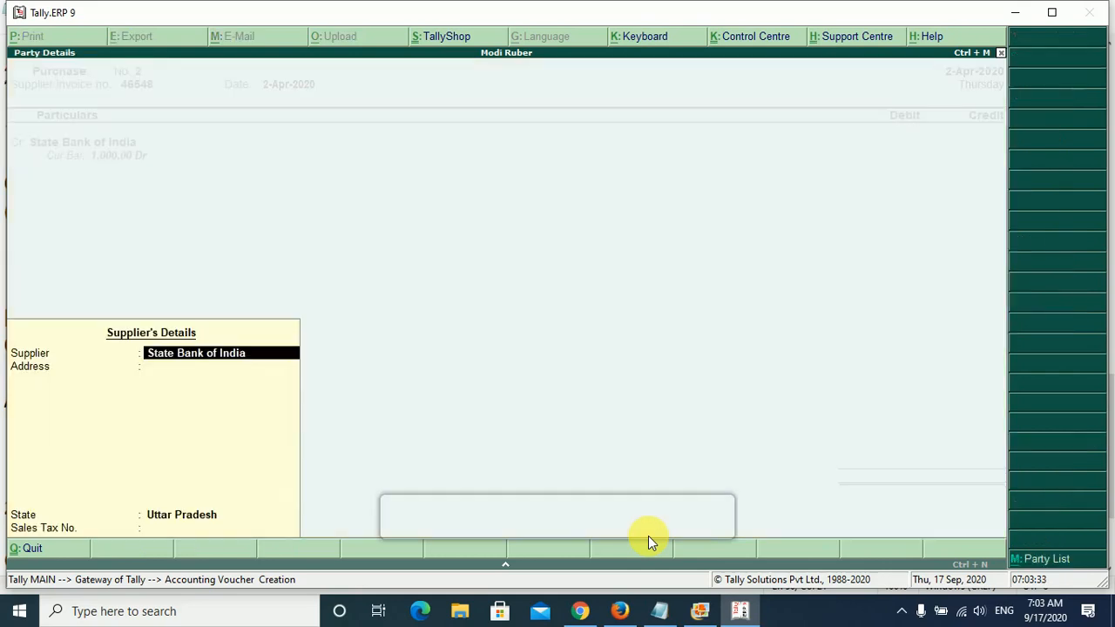
key(Return)
key(Return)
key(Return)
key(Return)
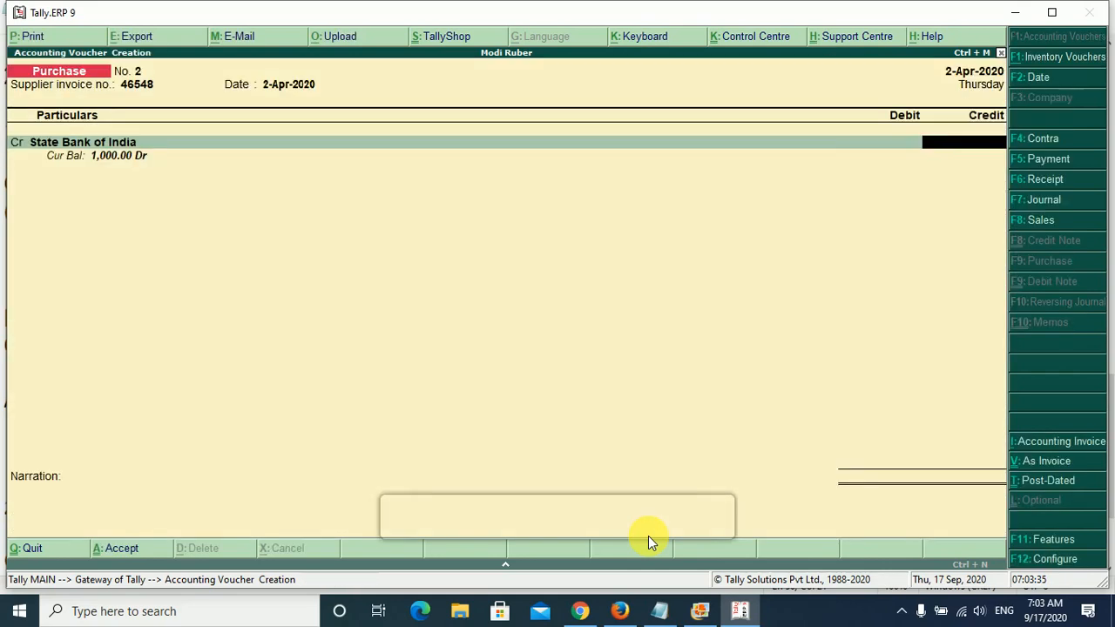
click(673, 613)
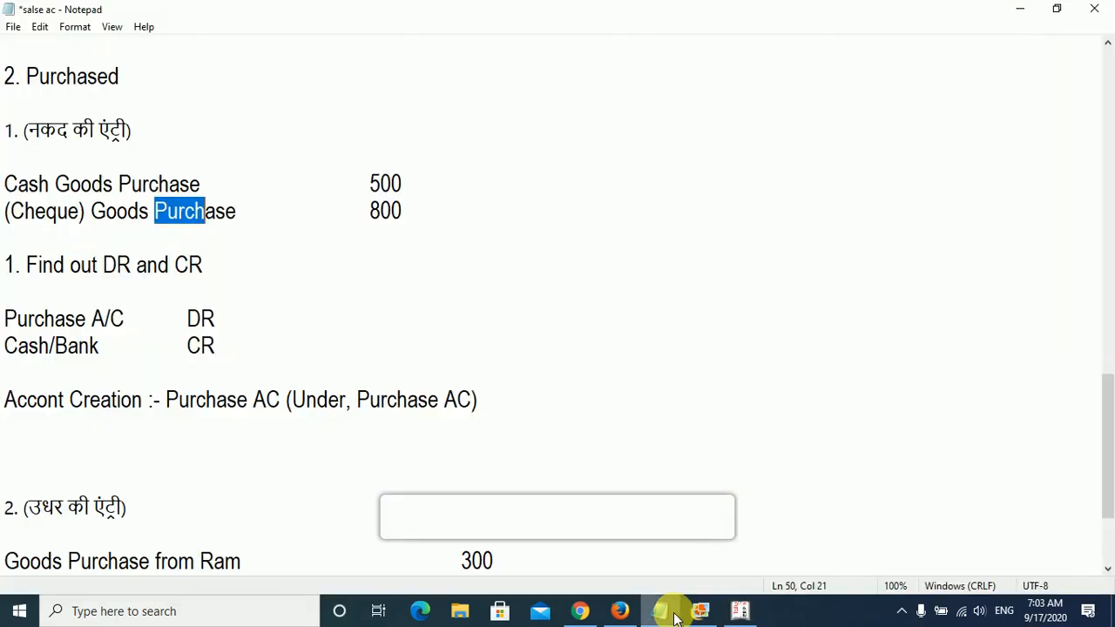
- Return to Tally.ERP 9, credit State Bank of India with 800, and allocate it as a cheque dated 2-Apr-2020 without an instrument number
click(673, 614)
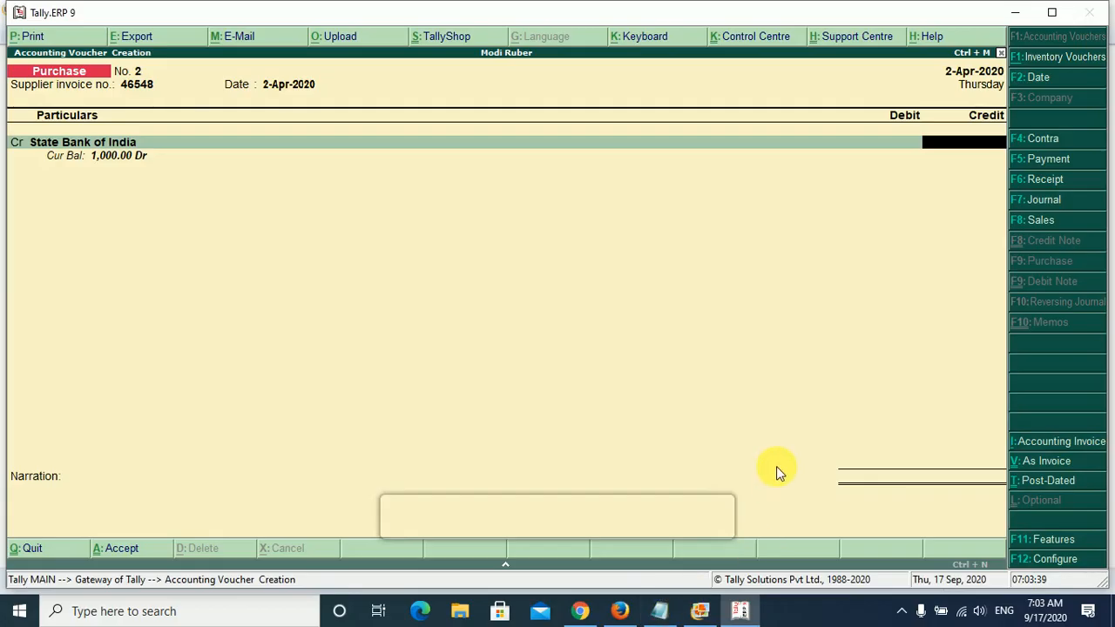
text(800)
key(Return)
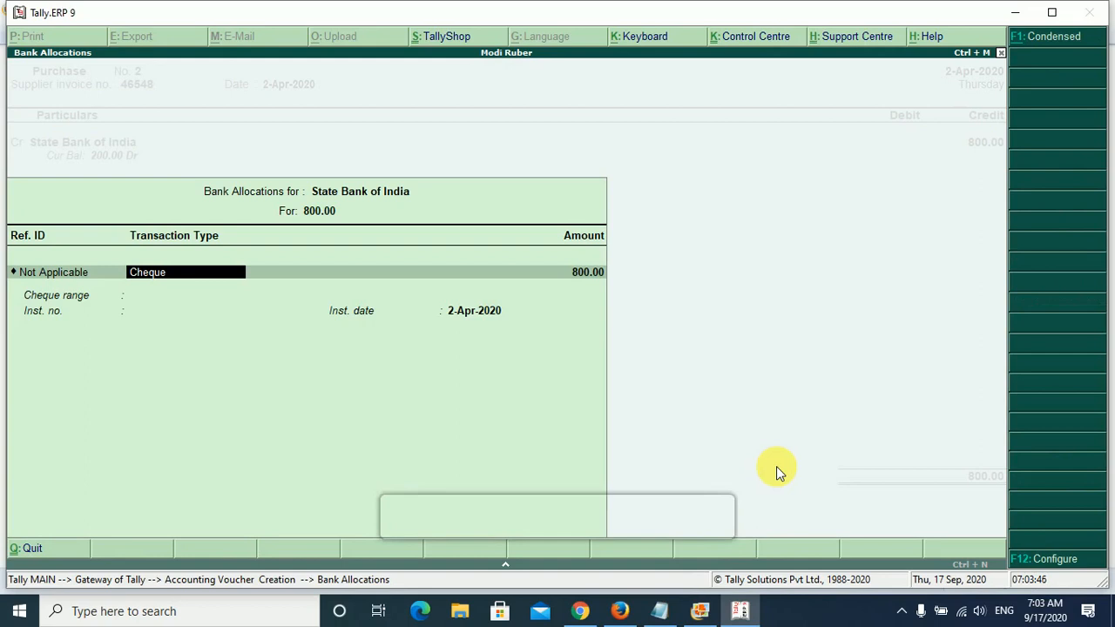
key(Return)
key(Return)
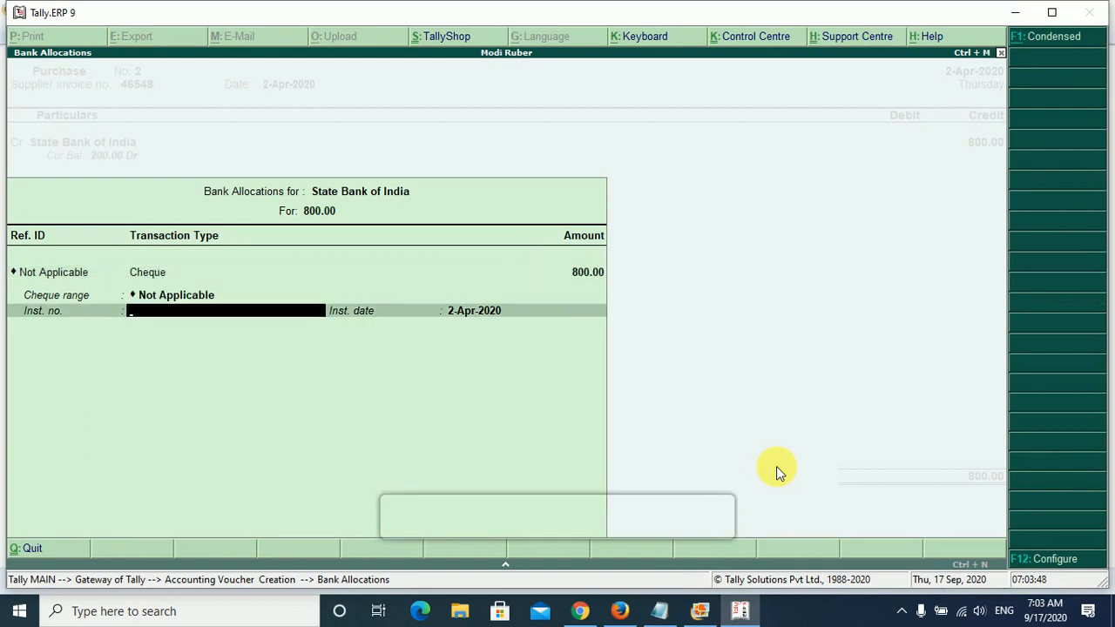
key(Return)
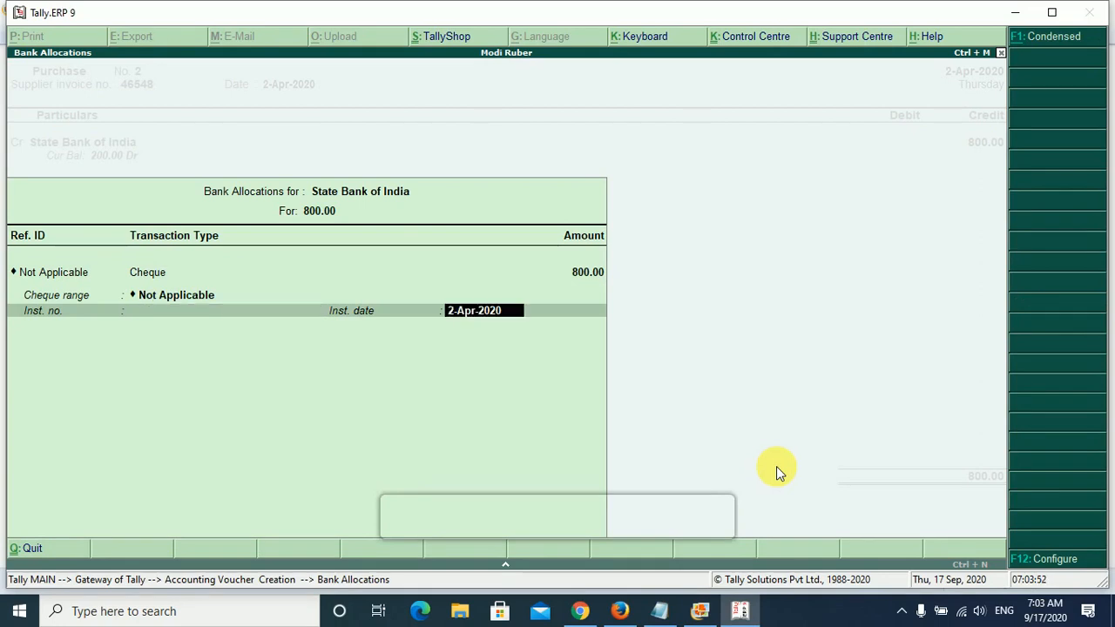
key(Return)
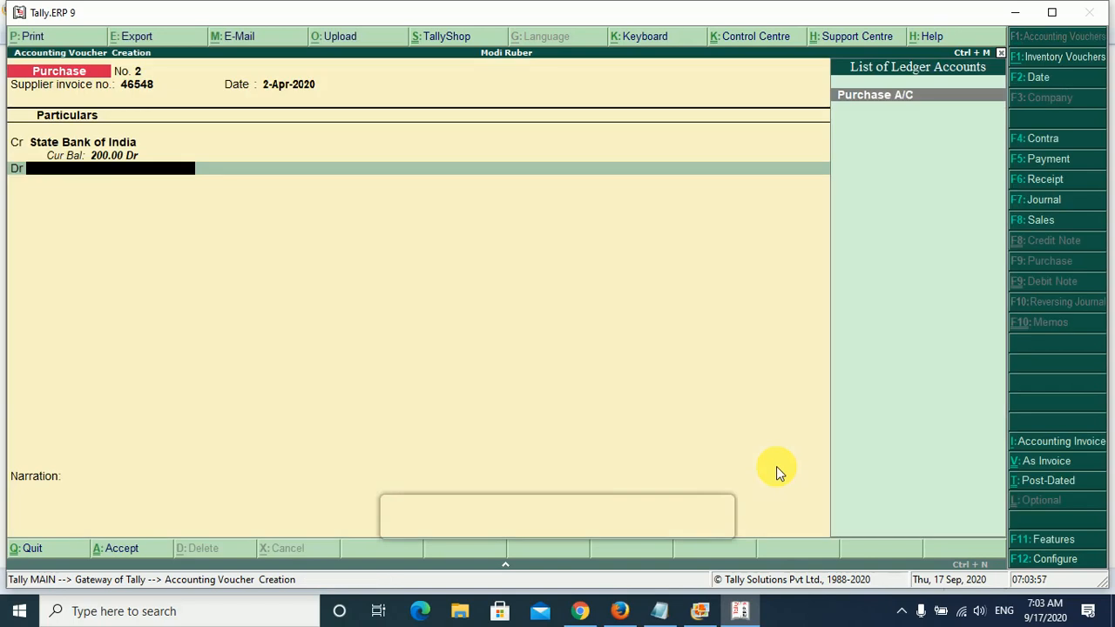
- Debit Purchase A/C with 800 and save the cheque purchase voucher without a narration
key(Return)
key(Return)
key(Return)
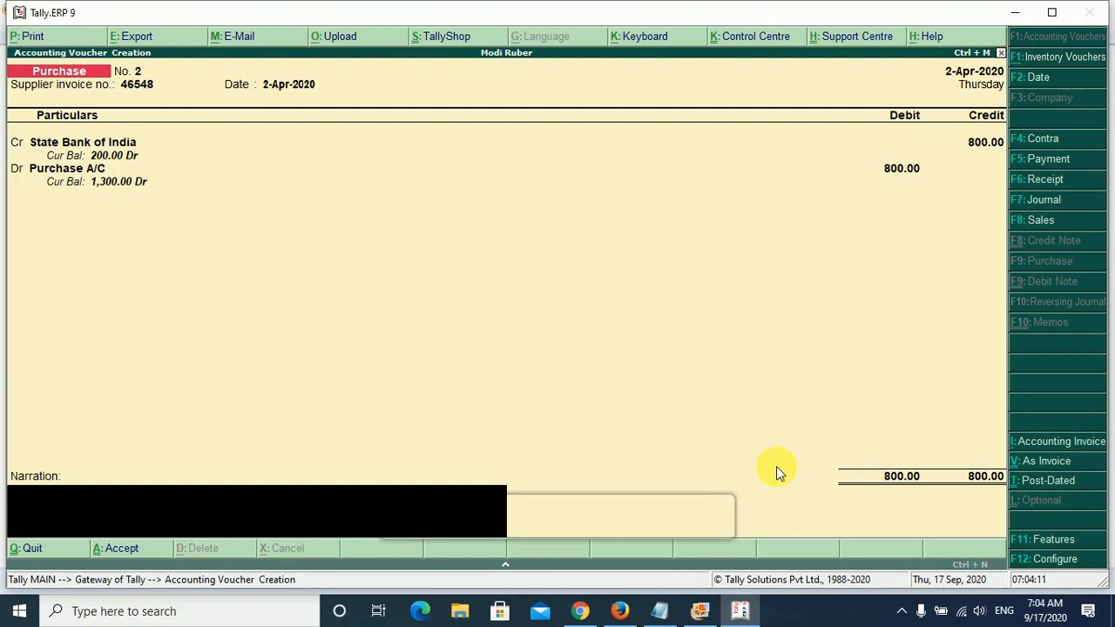
key(Return)
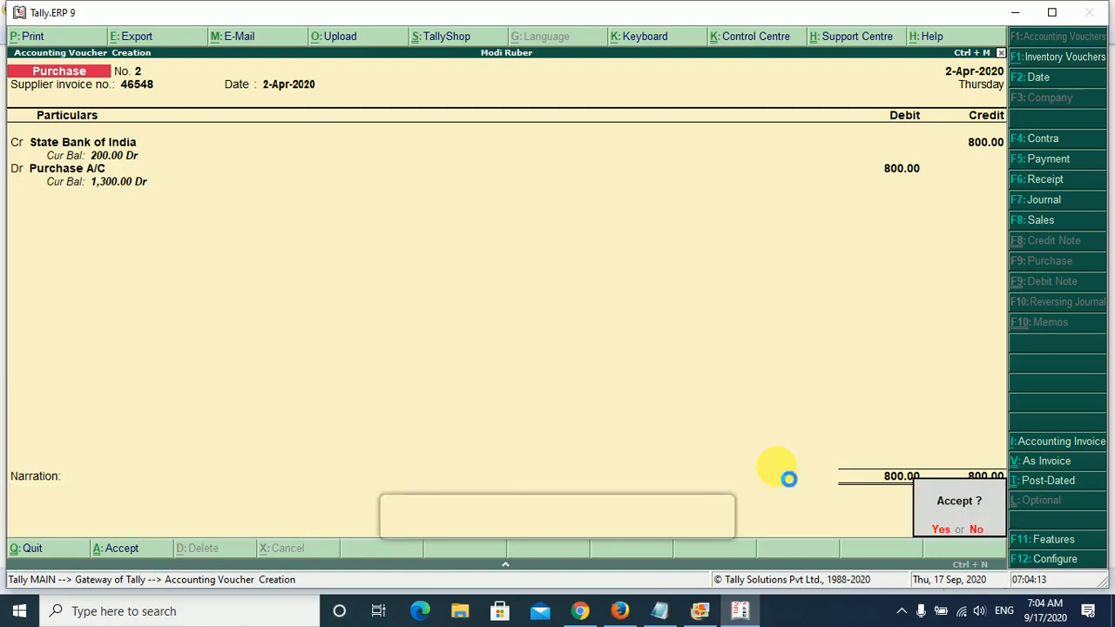
key(Return)
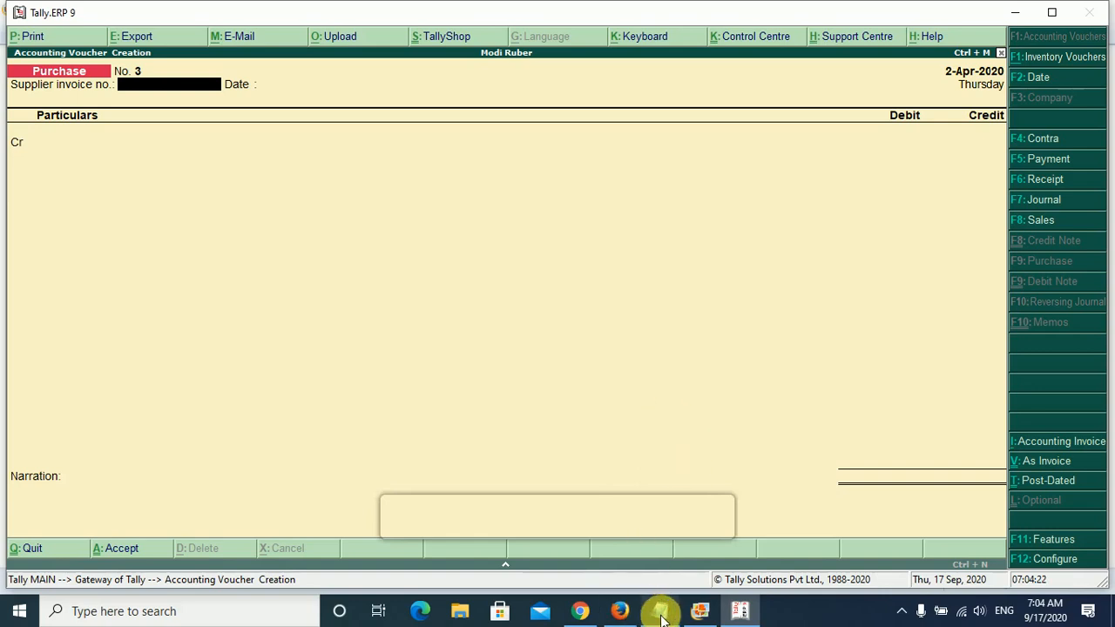
- Switch to Notepad and add the heading "1. Findo out DR and Credit" below the credit goods purchase entries
mouse_move(661, 617)
click(660, 570)
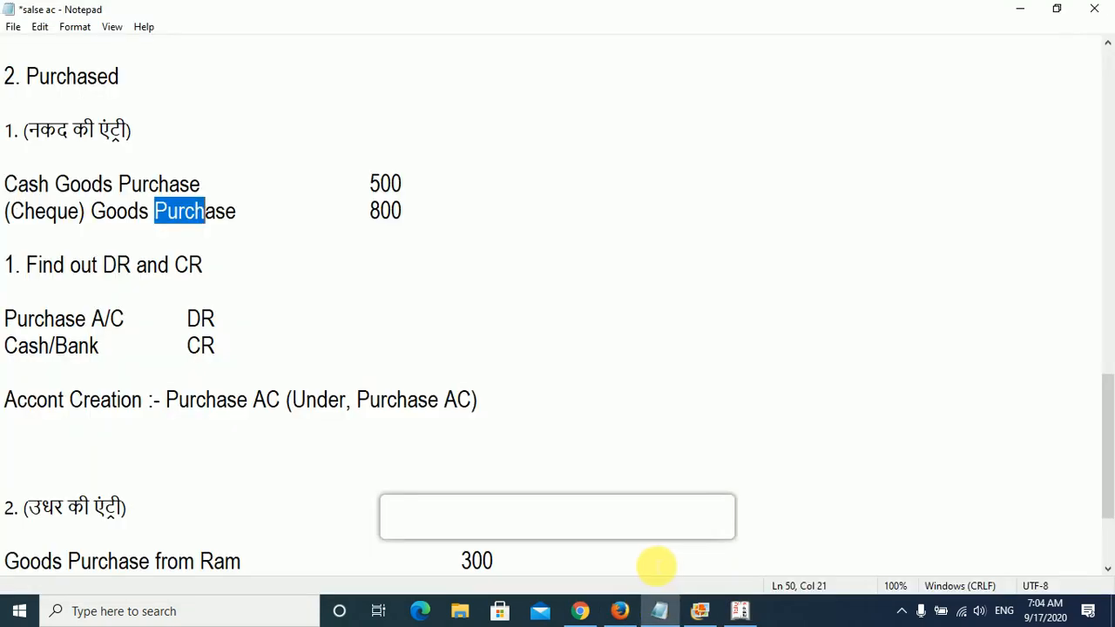
scroll(326, 348, down, 2)
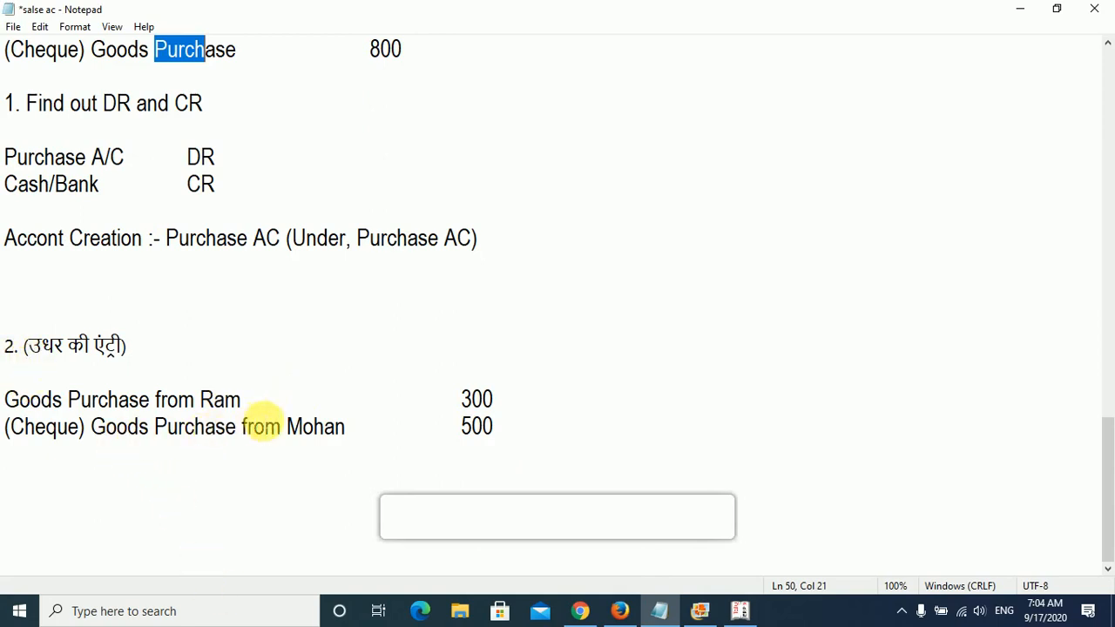
double_click(219, 399)
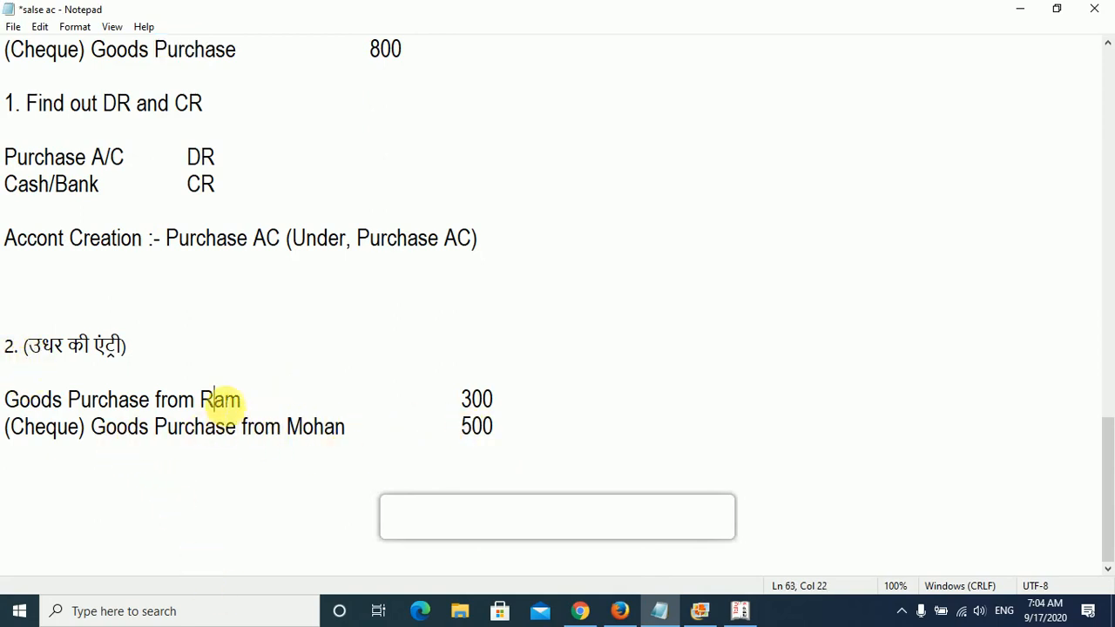
click(212, 518)
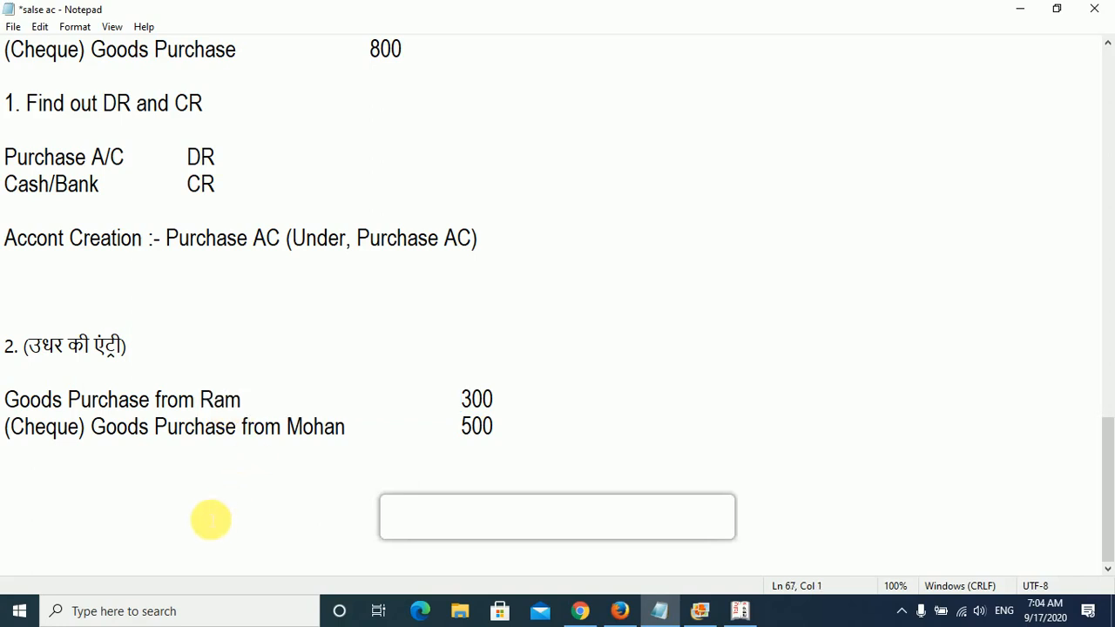
text(1. )
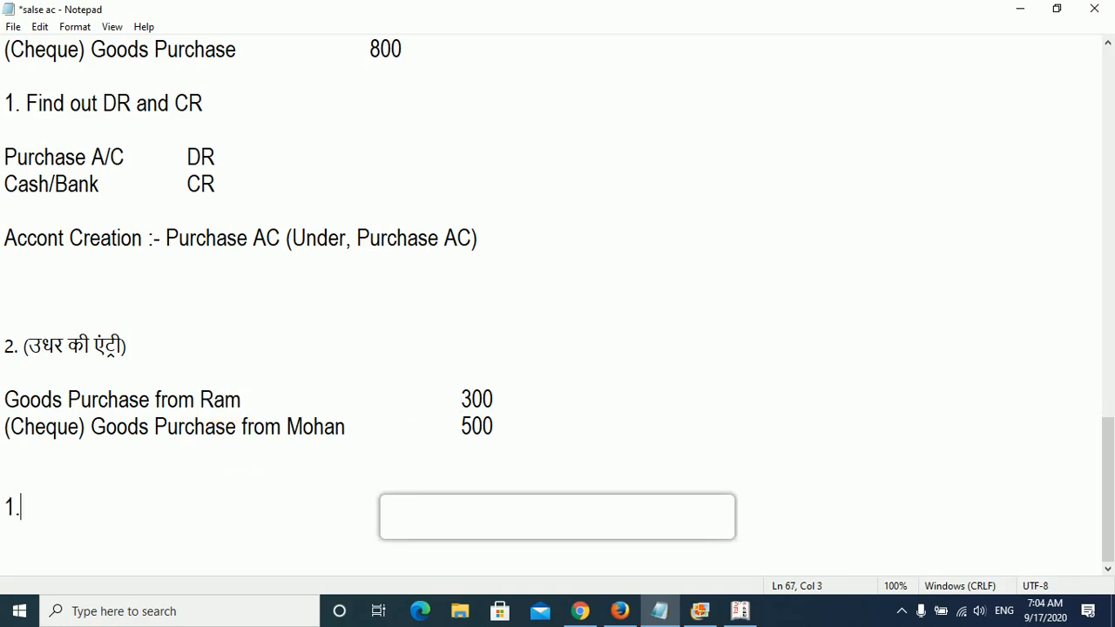
text(Find)
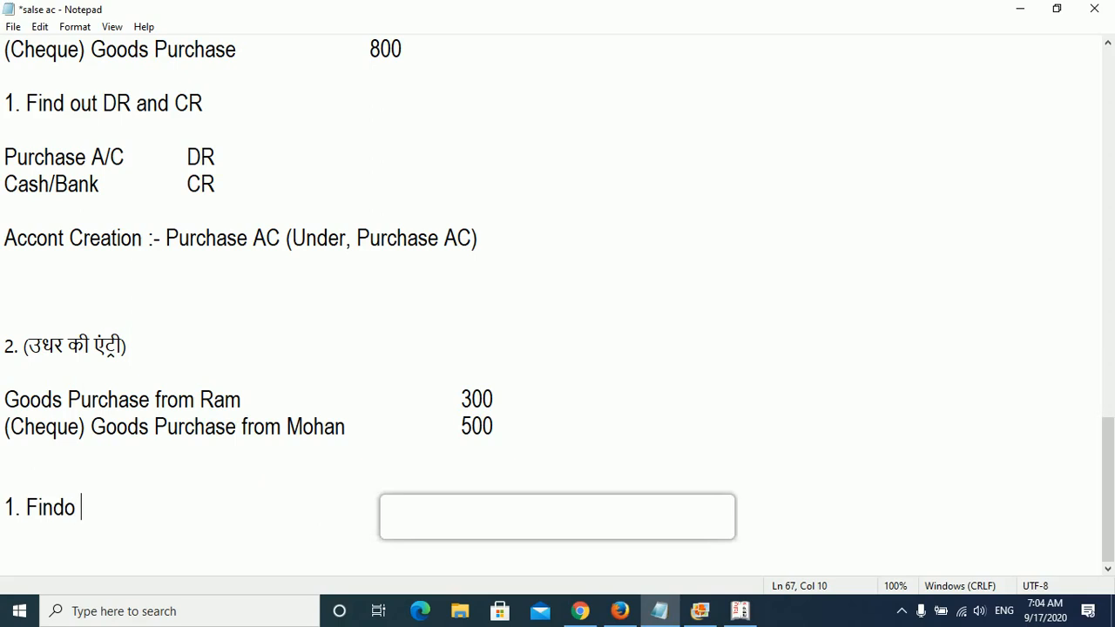
text(out DR And)
key(BackSpace)
key(BackSpace)
key(BackSpace)
key(BackSpace)
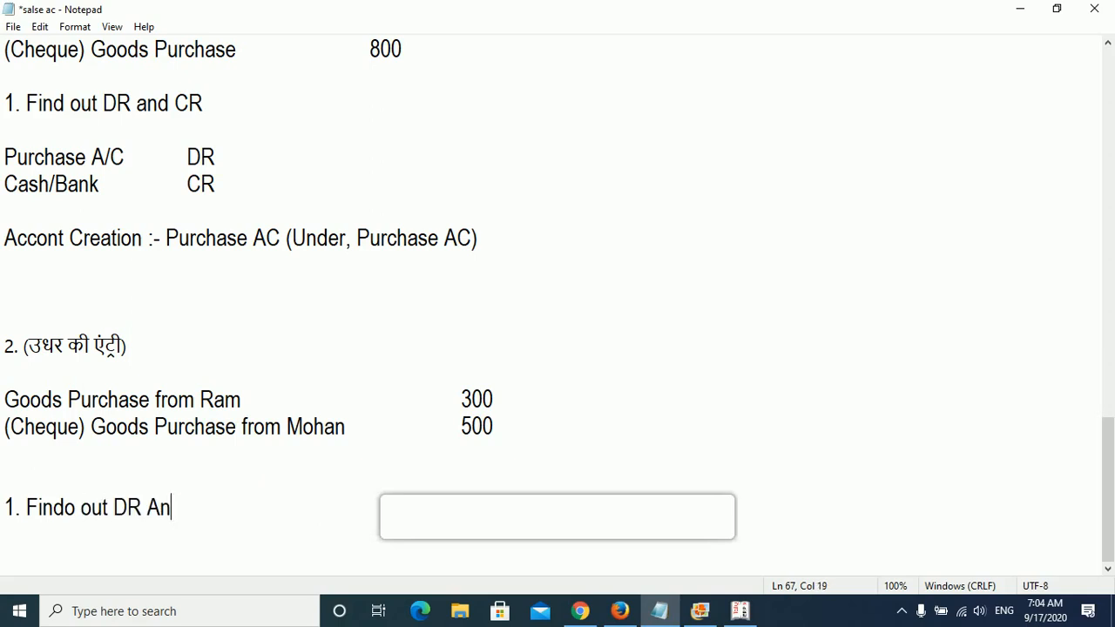
text(and Credit)
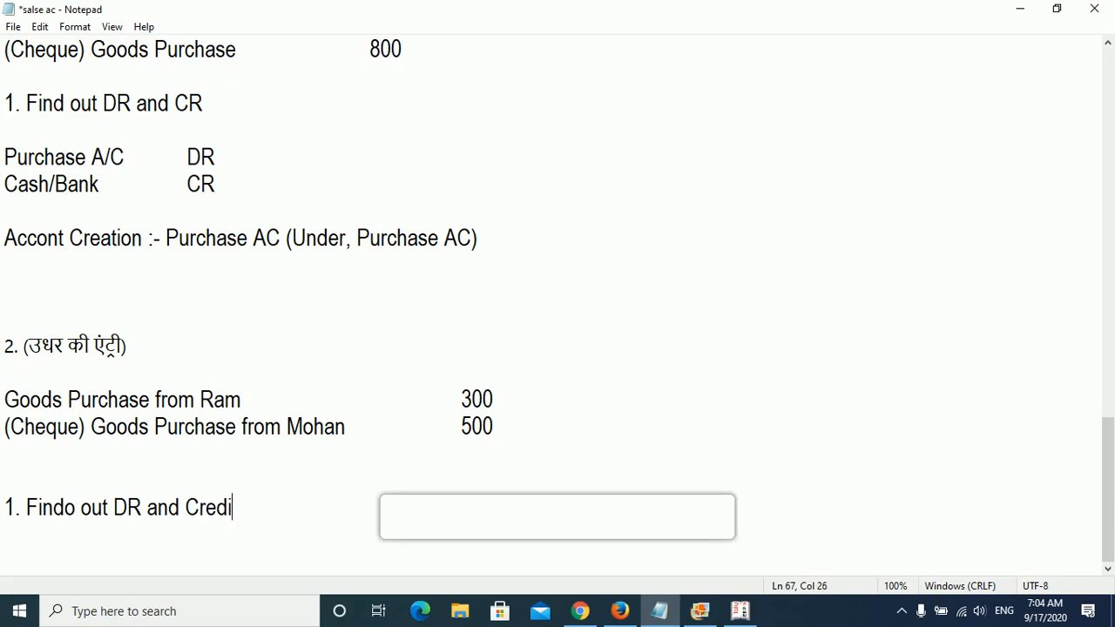
key(Return)
key(Return)
- Begin a Hindi note under the new heading with "जब हम Purchase की उधार की एंट्री करते है तो"
scroll(282, 424, down, 1)
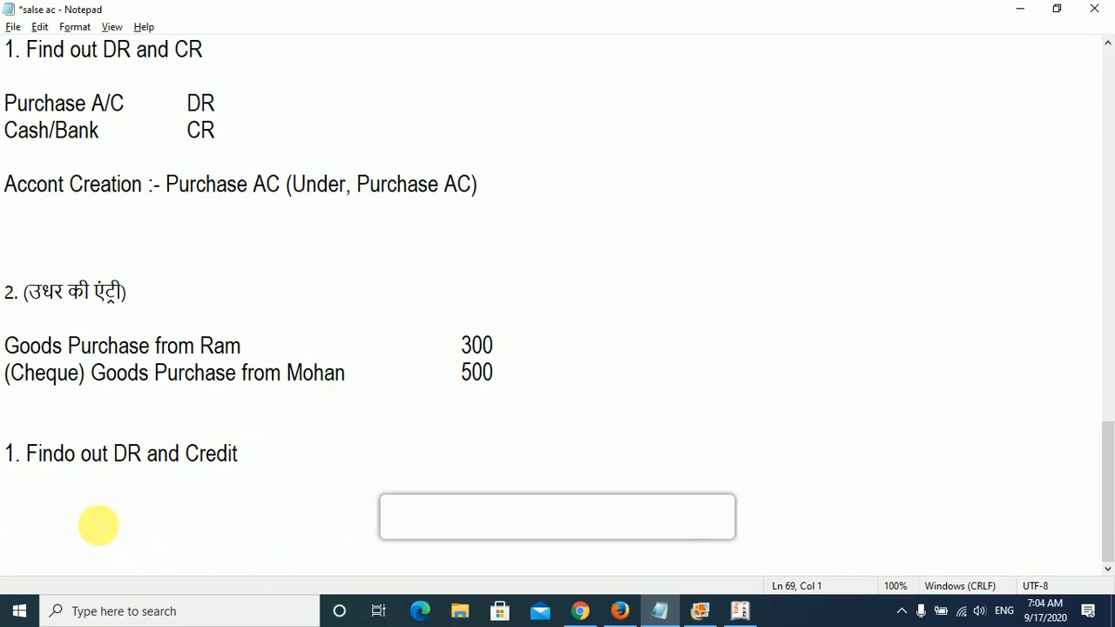
key(alt+shift)
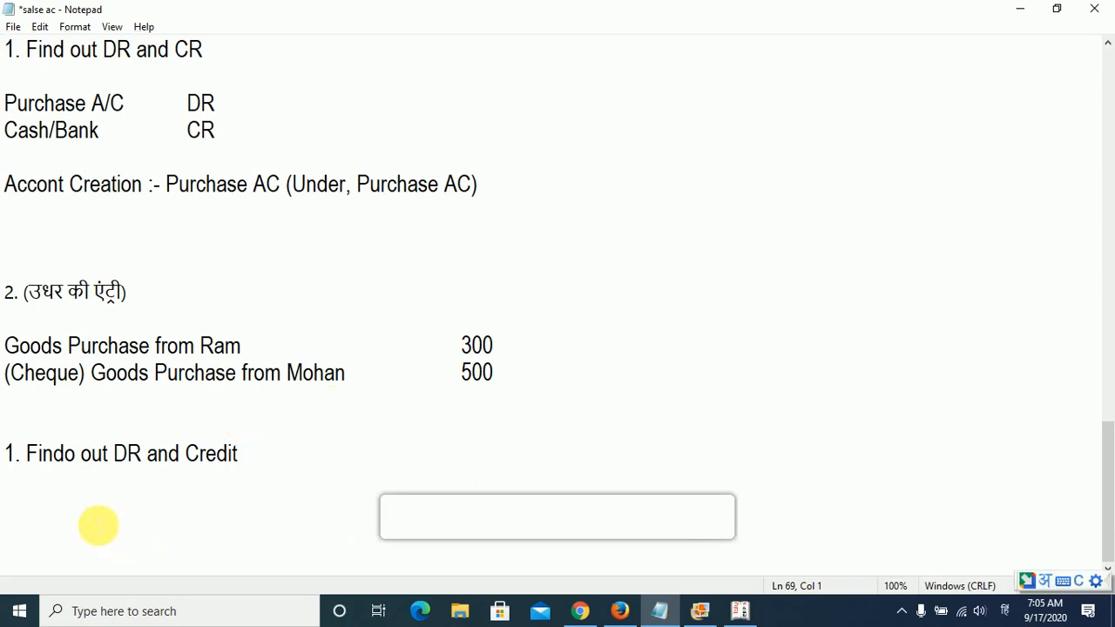
text(जब हम)
key(alt+shift)
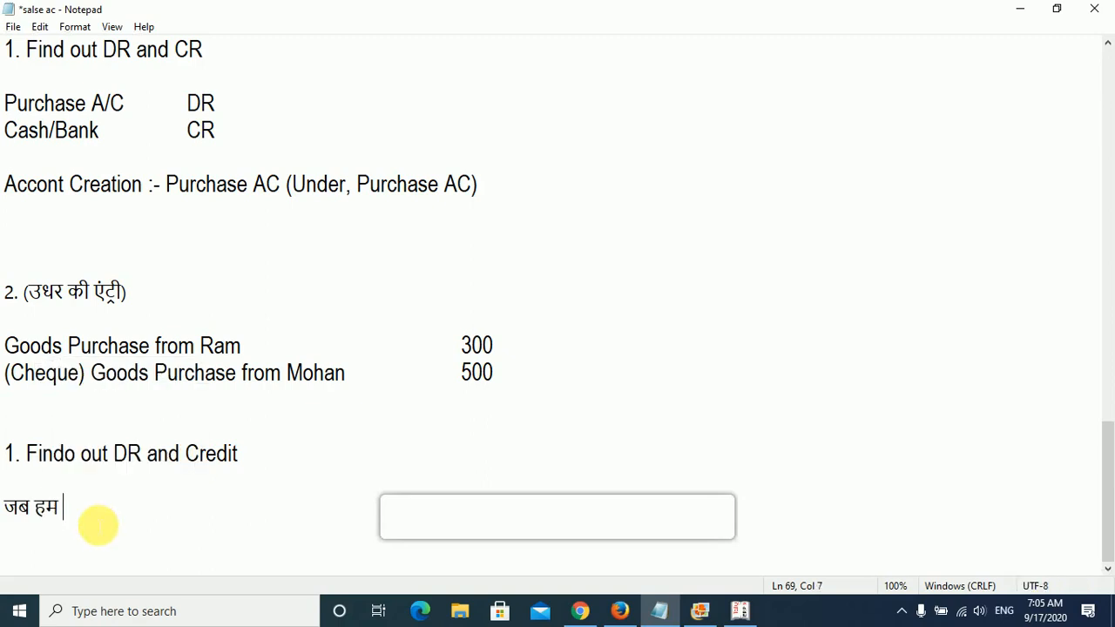
text(Purchase)
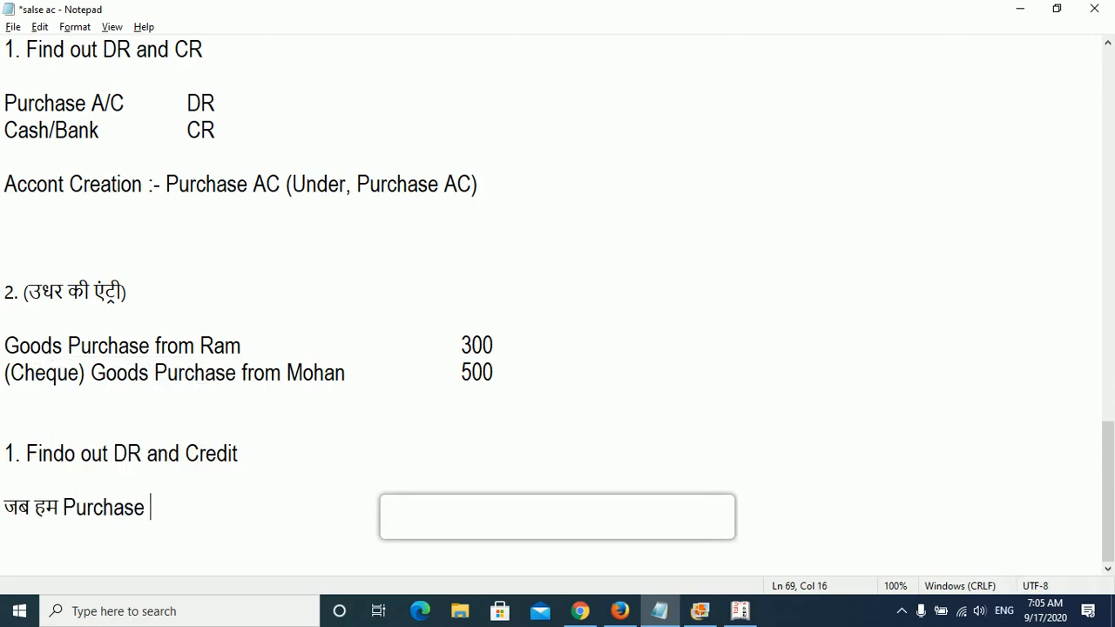
key(alt+shift)
text(की उधर)
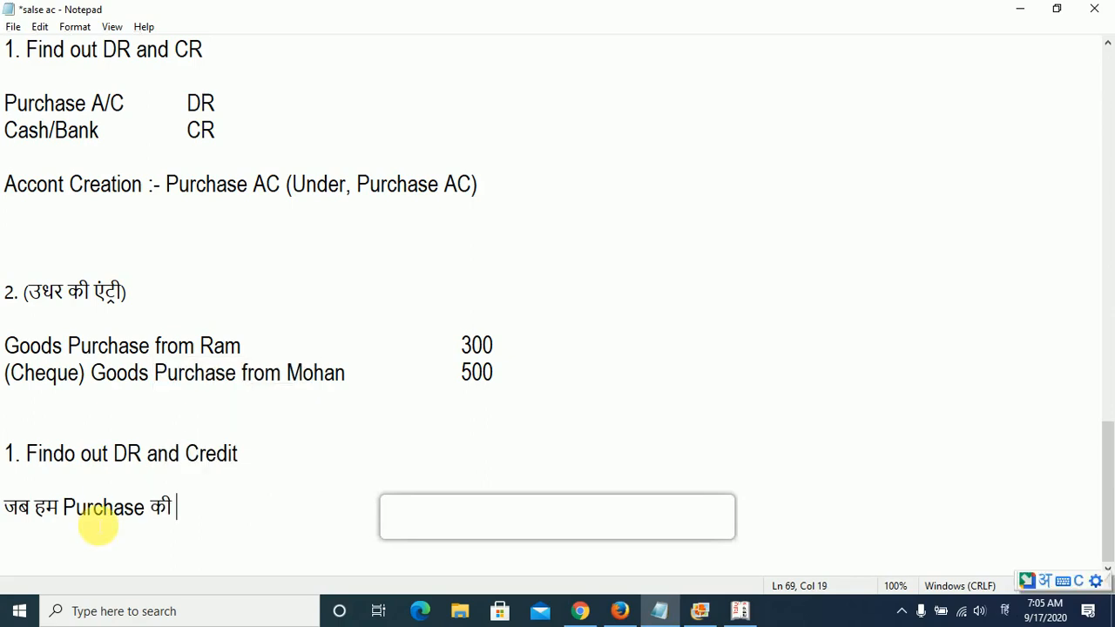
key(BackSpace)
key(BackSpace)
key(BackSpace)
key(BackSpace)
key(BackSpace)
key(BackSpace)
text(udhaar ki)
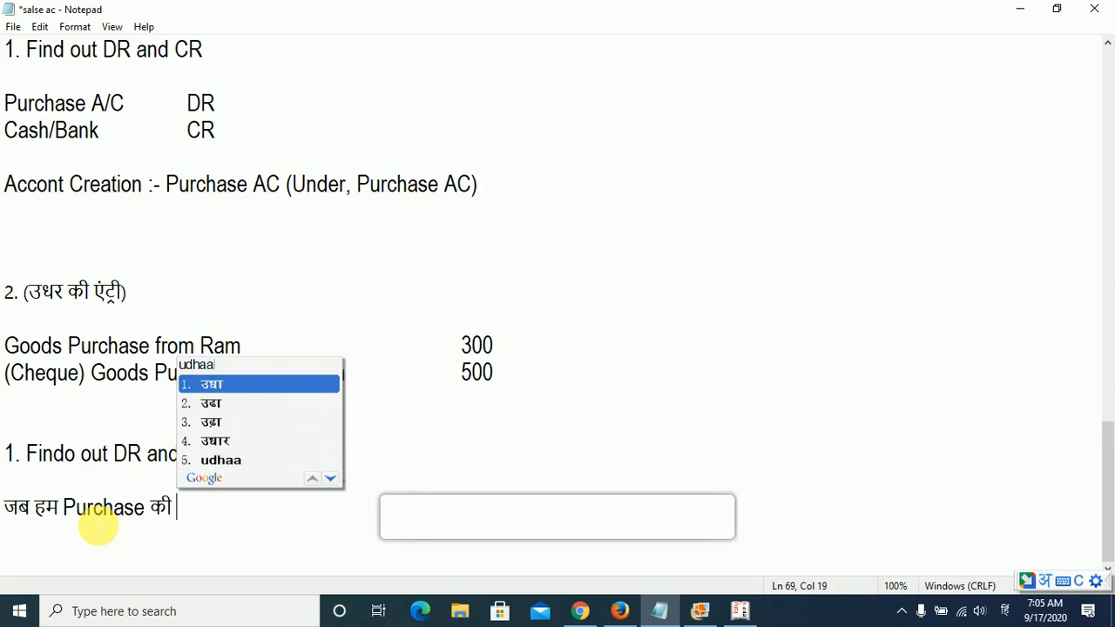
text( entri )
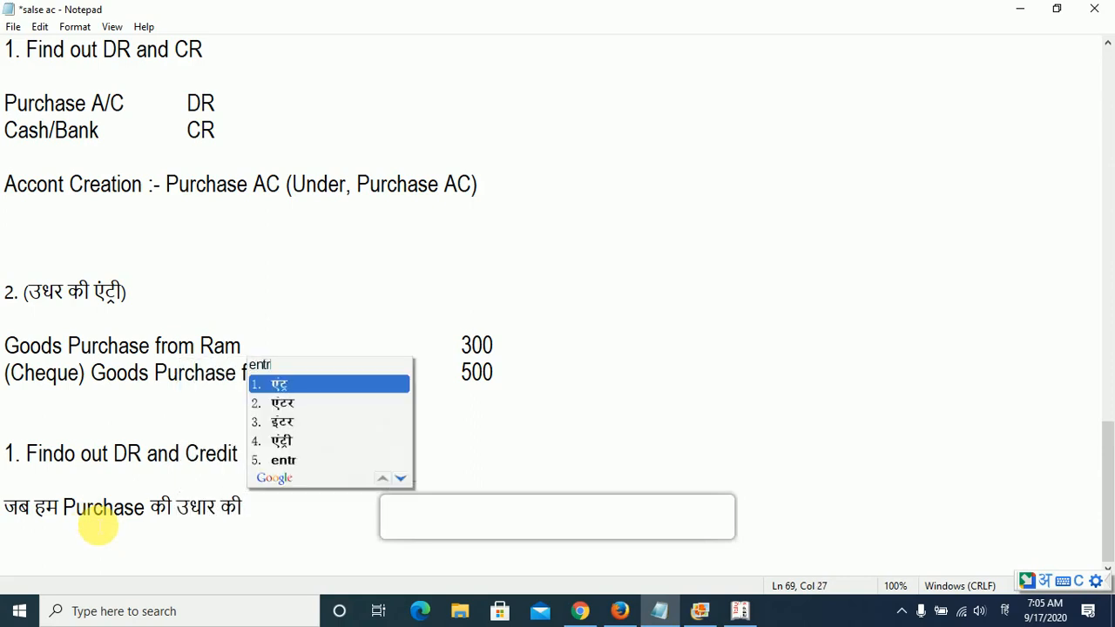
text(karte hai to )
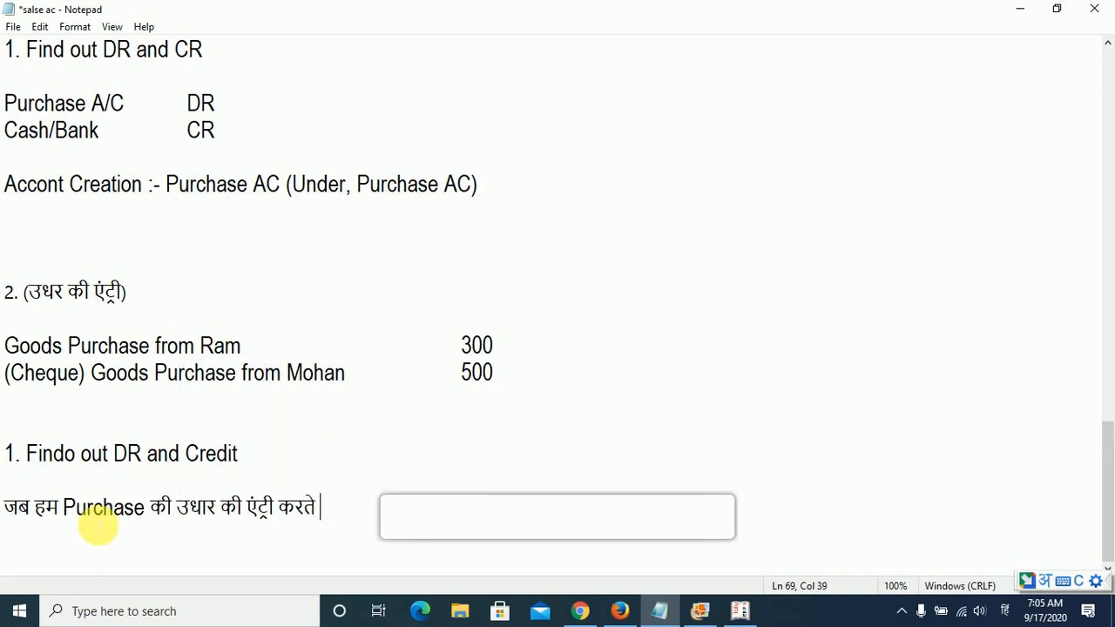
text(yah dekhte hai )
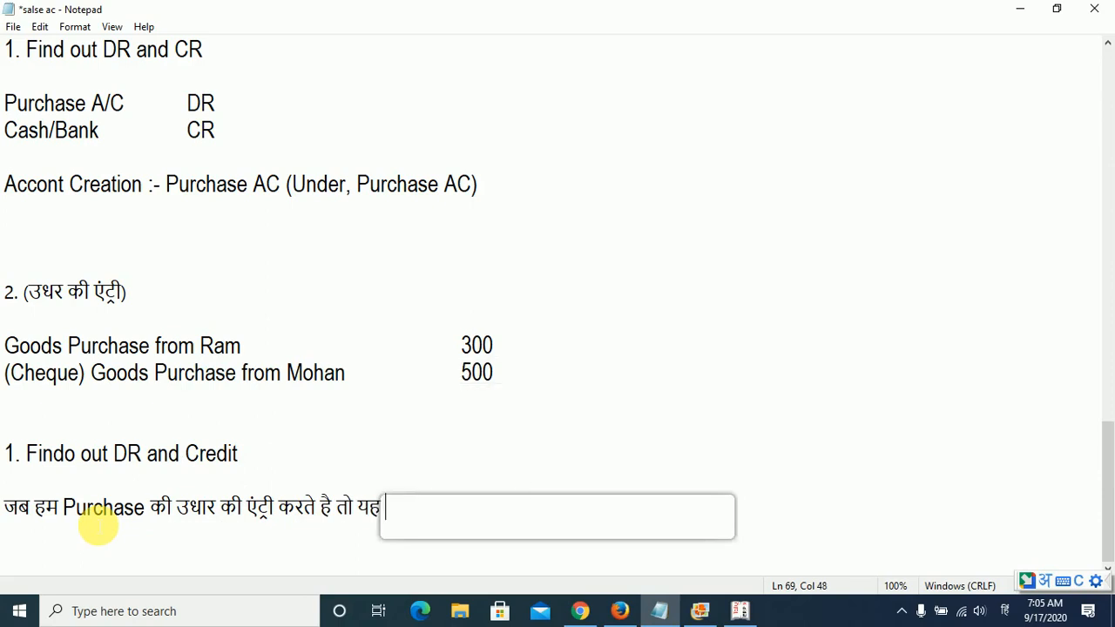
text(ki saamne)
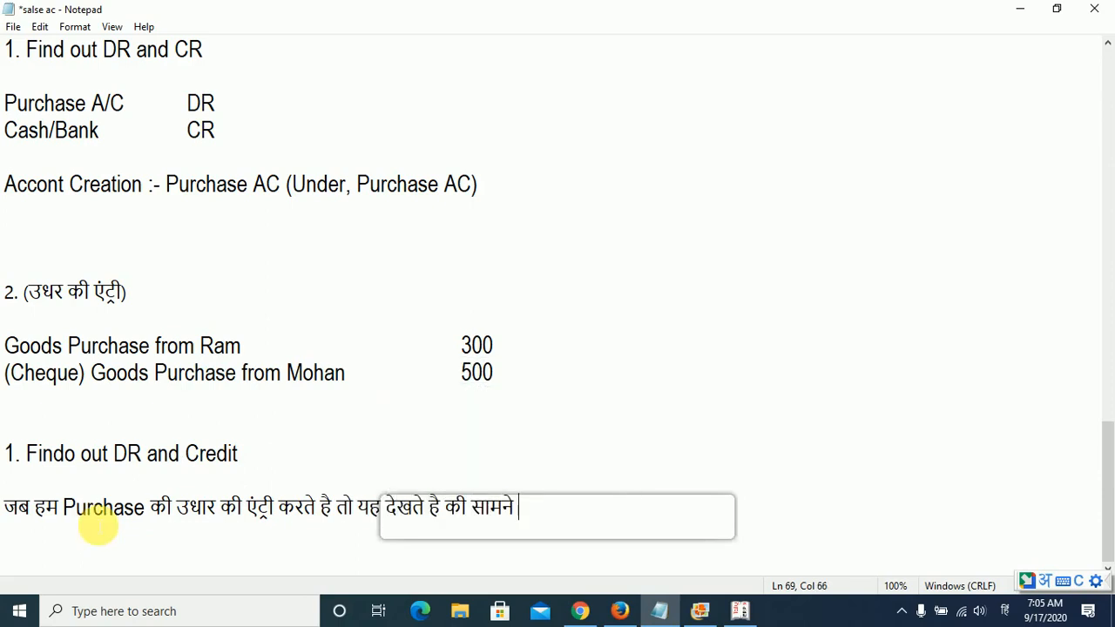
text( wala vykti )
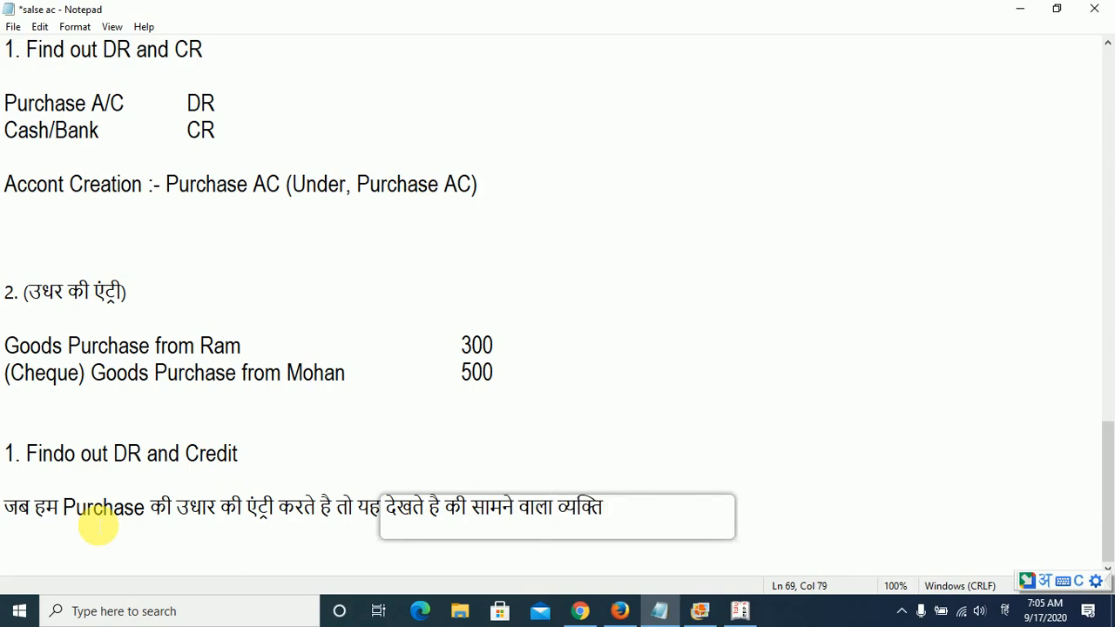
text(paise )
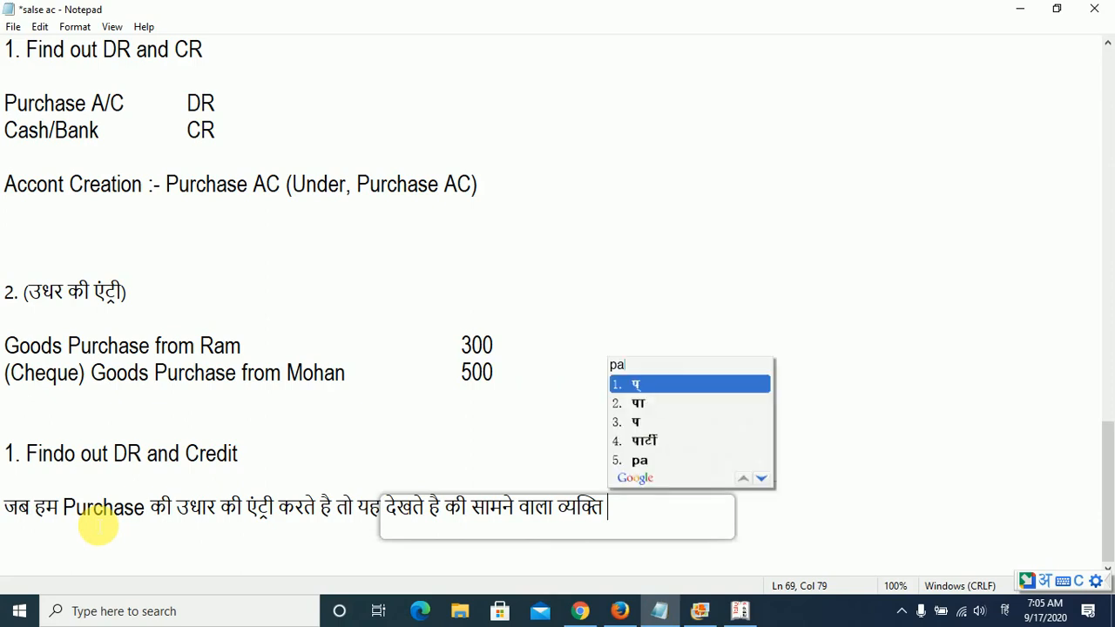
text(de raha ha)
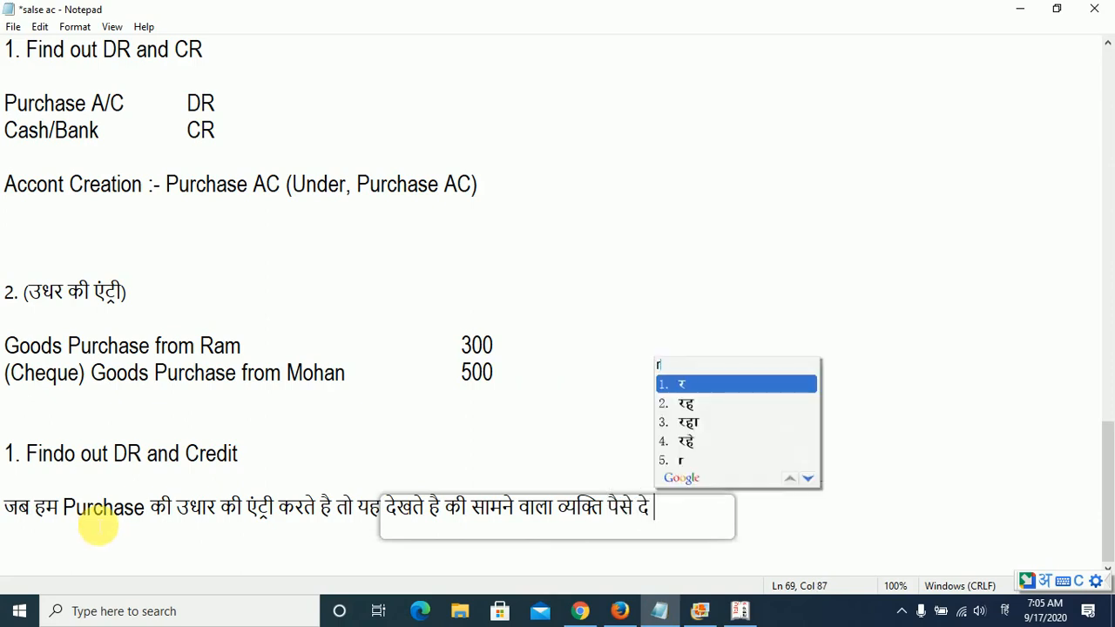
text(i)
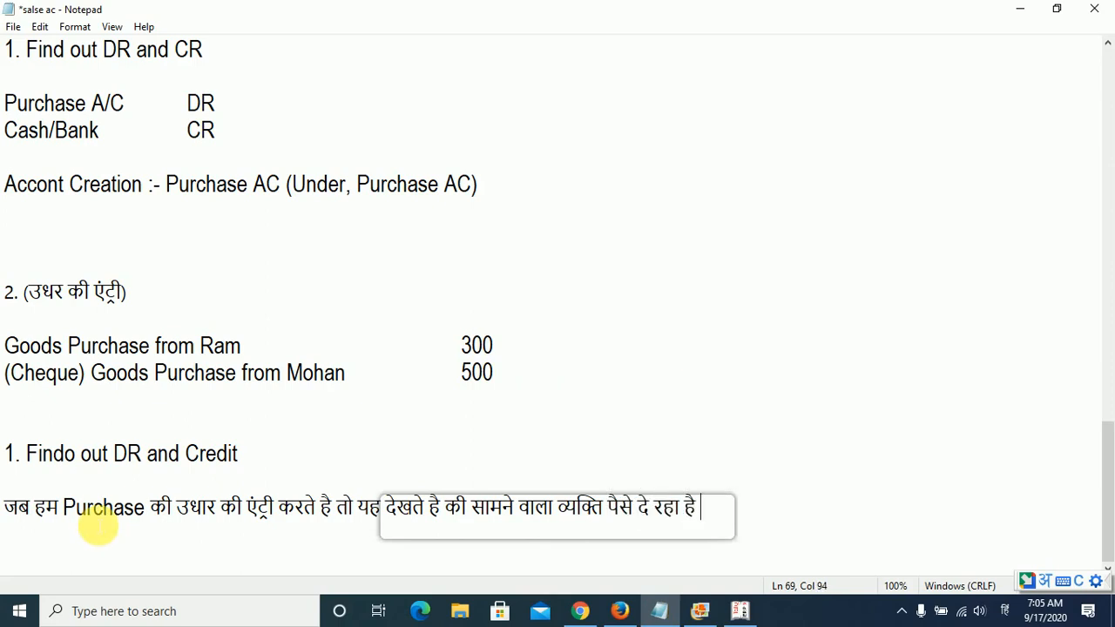
- Replace "दे रहा है" at the end of the Hindi note with "देगा या पैसे लेगा"
key(ctrl+shift+Left)
key(ctrl+shift+Left)
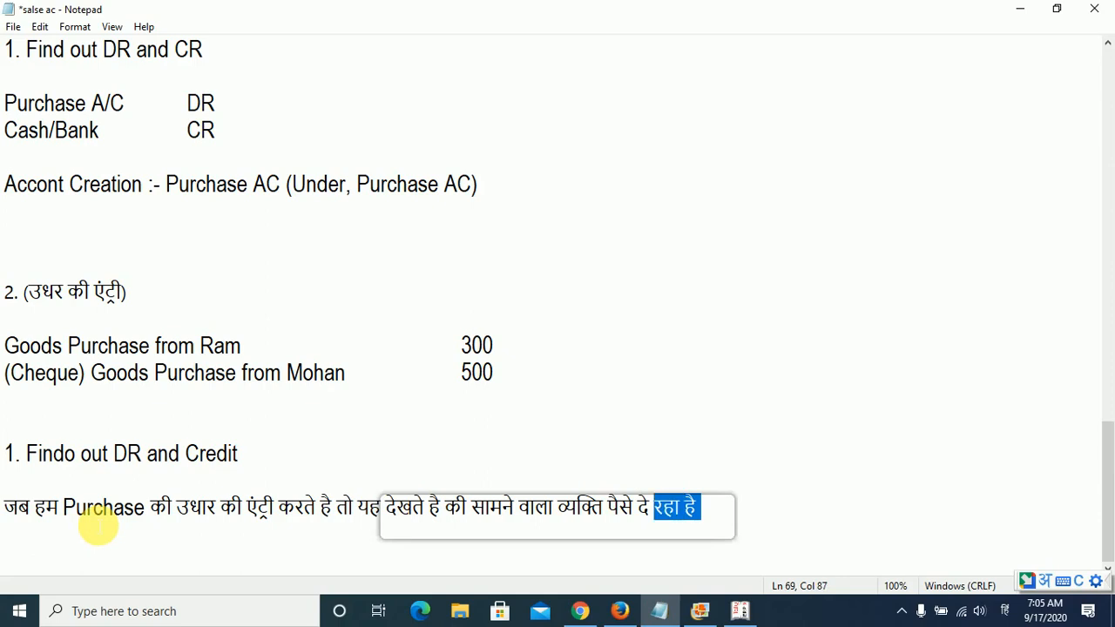
key(BackSpace)
key(BackSpace)
key(BackSpace)
key(BackSpace)
text(dega )
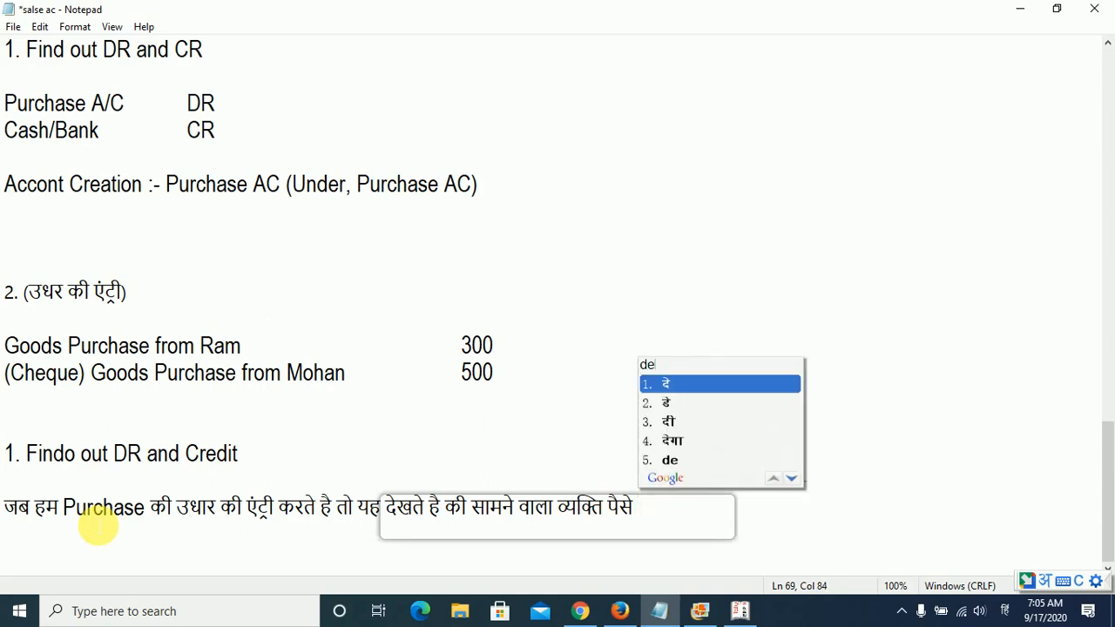
text(ya paise )
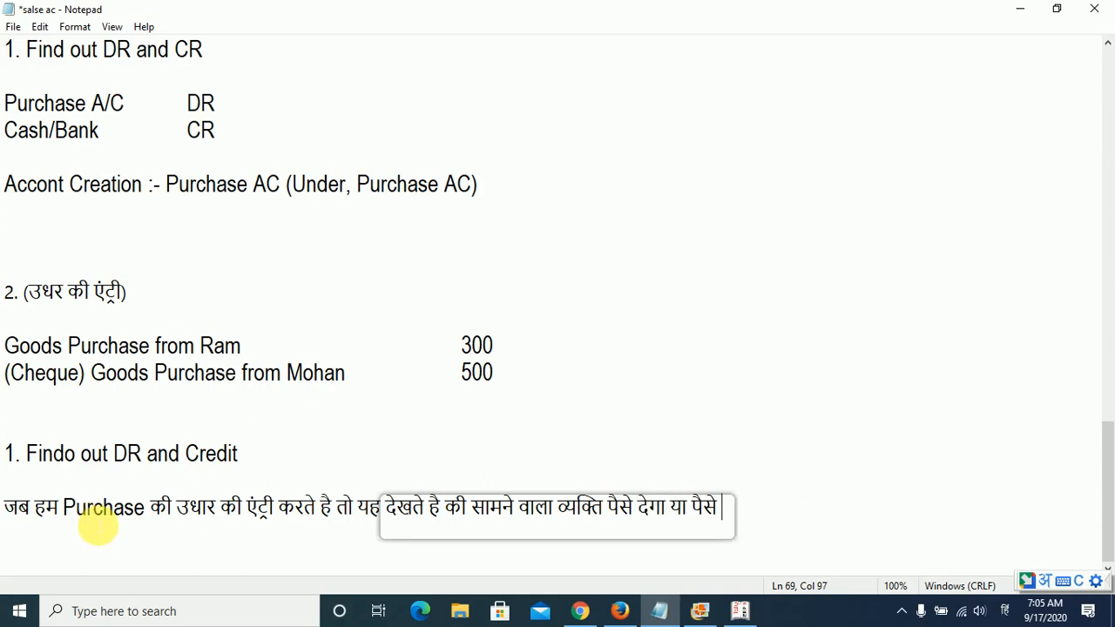
text(lega)
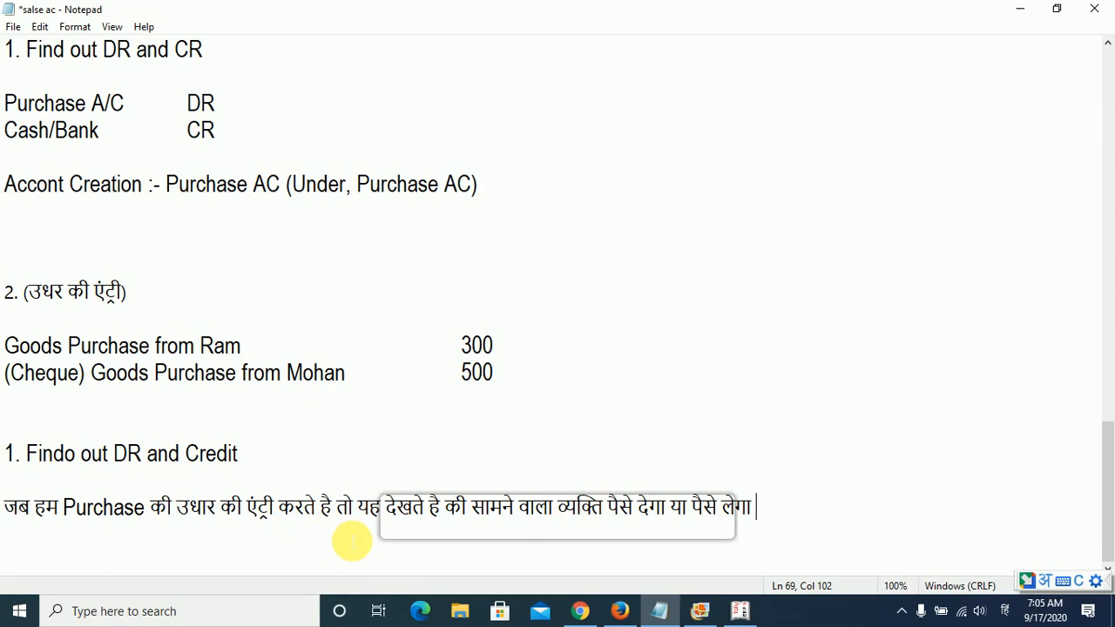
- Continue the Hindi note with "यानी की", the first supplier's name in Hindi, and "वाली एंट्री में"
text(yaani ki)
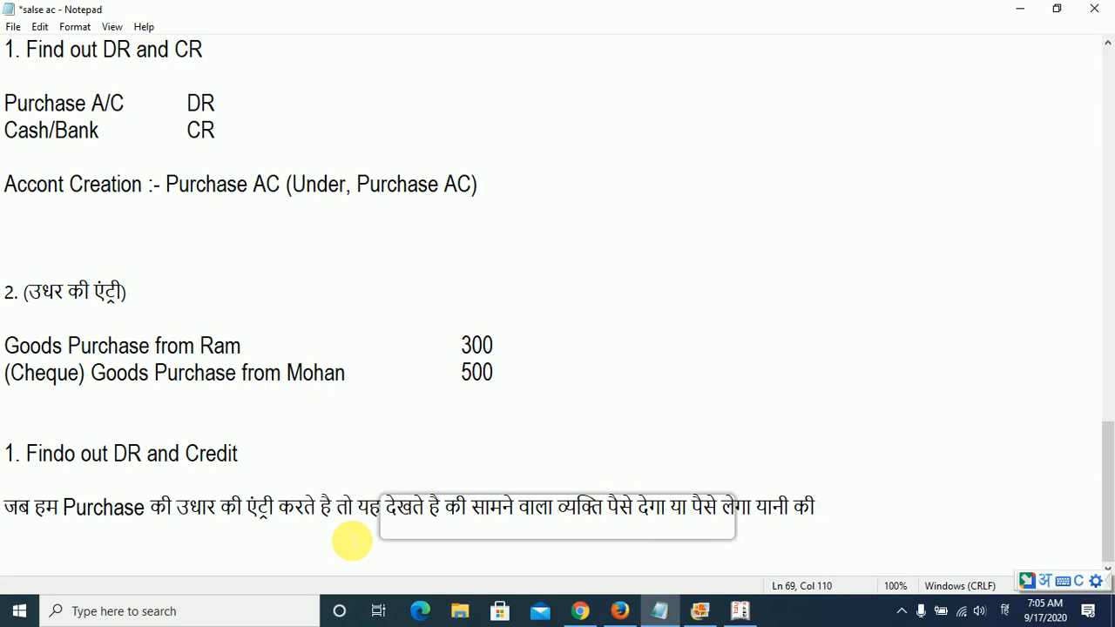
text( ram waalik)
key(BackSpace)
key(BackSpace)
key(BackSpace)
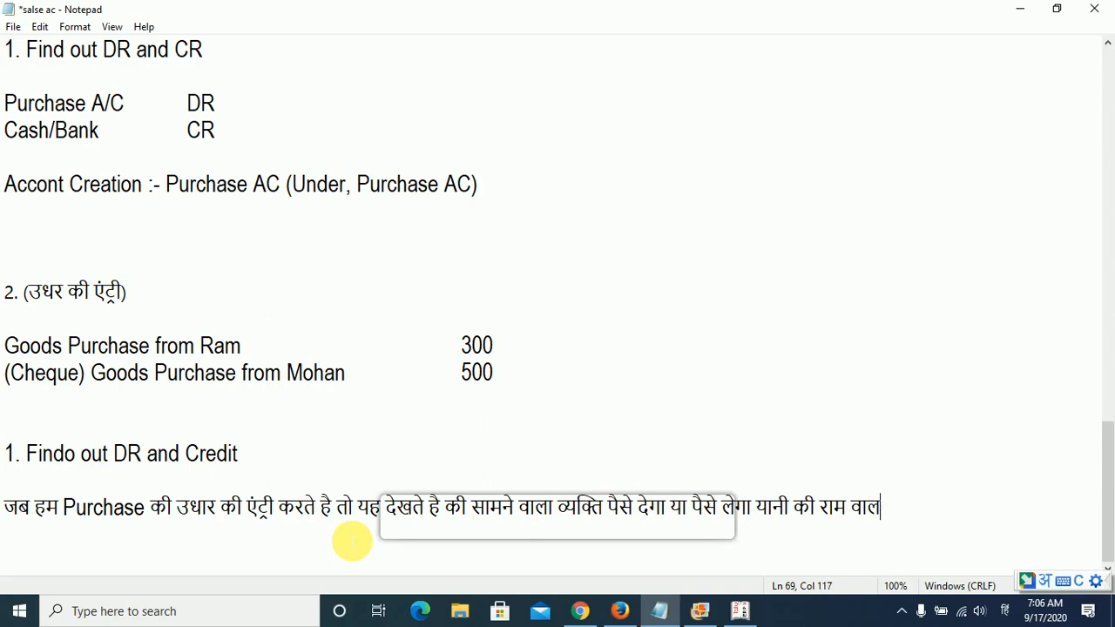
key(BackSpace)
key(BackSpace)
key(BackSpace)
text(waali entri mein )
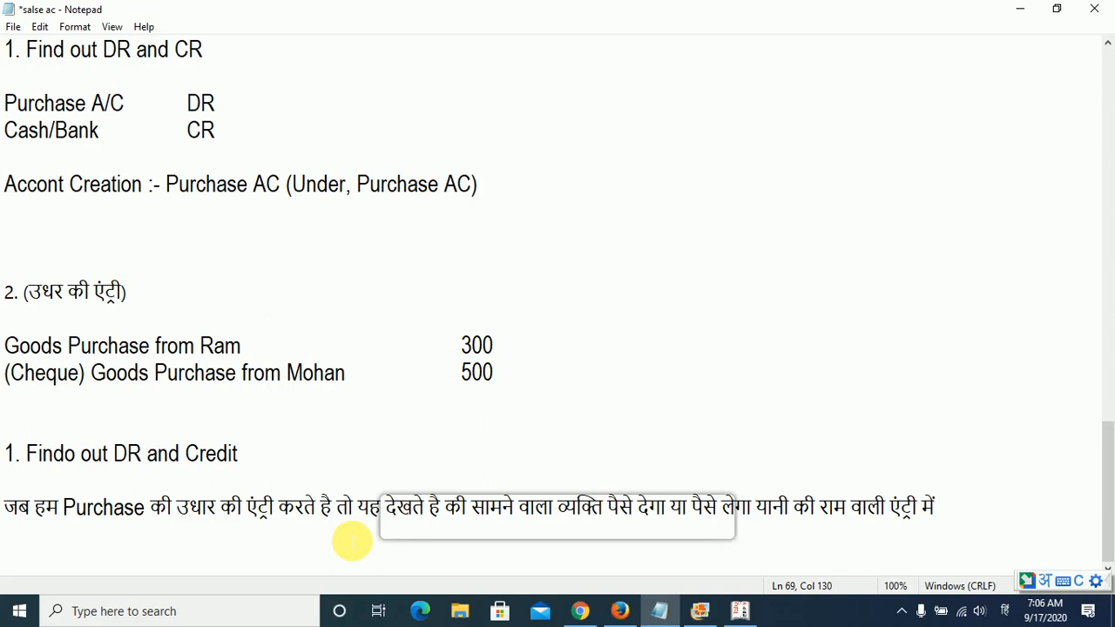
text(saamne waala )
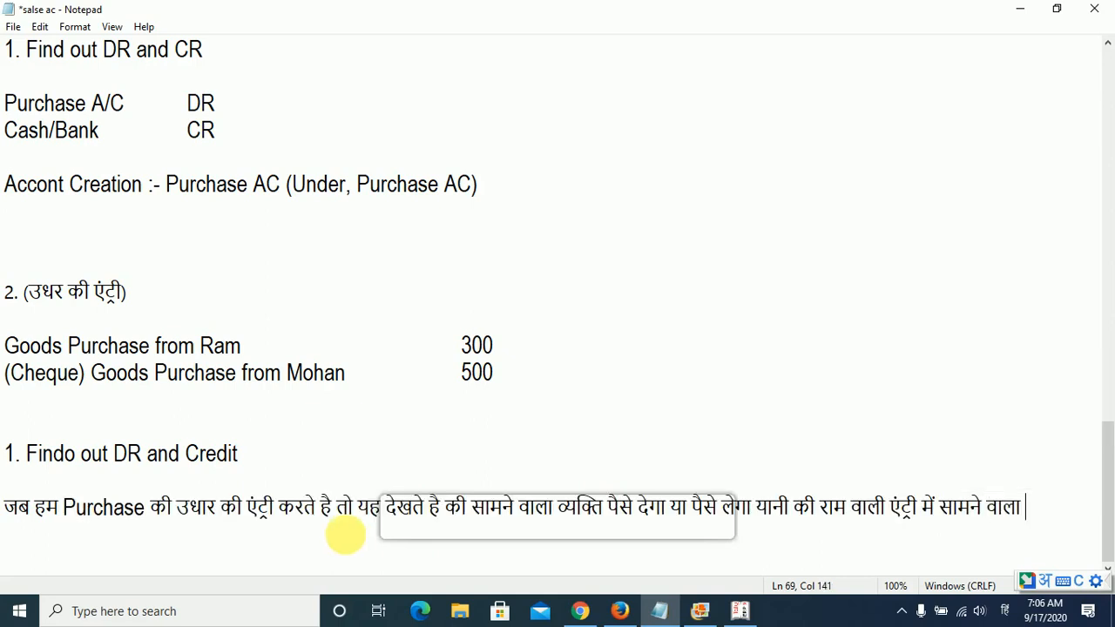
text(vykti pais)
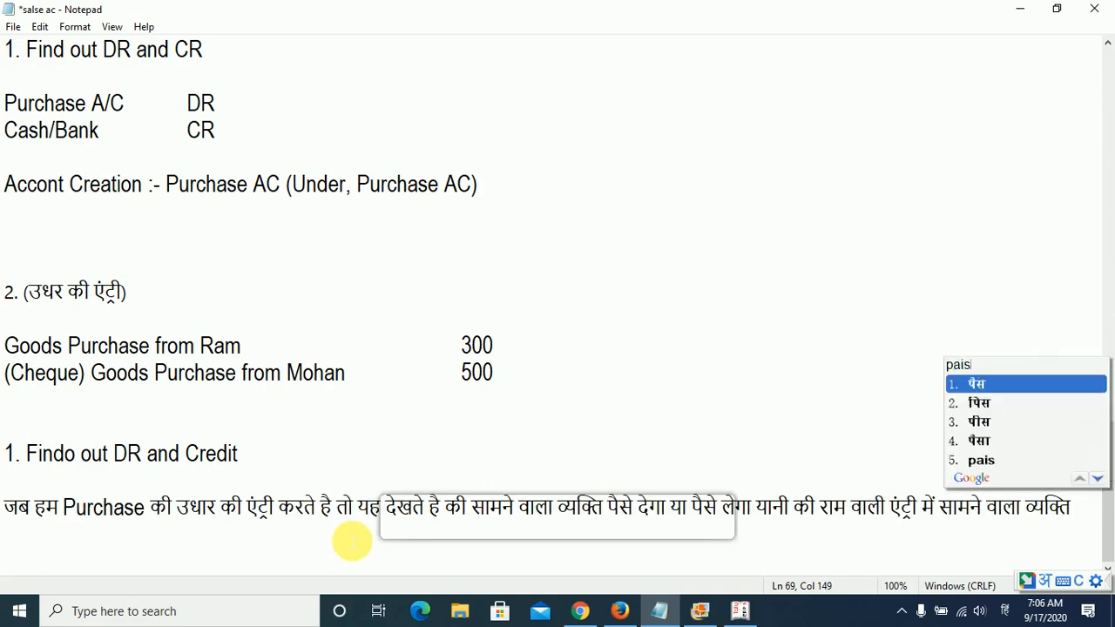
text(e lega )
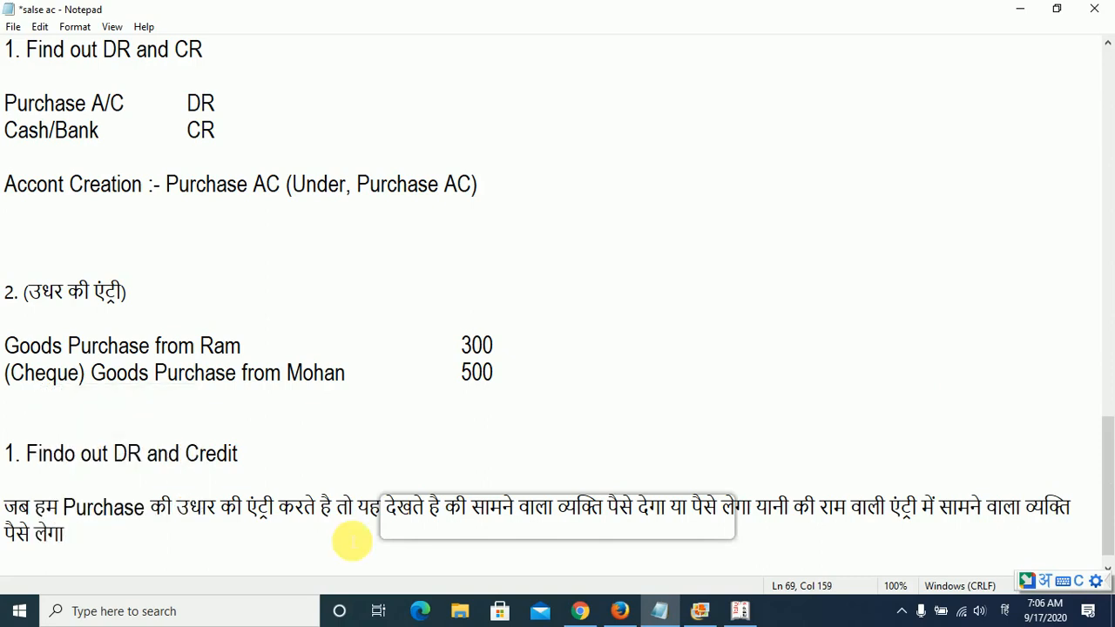
text(yaani ke wo )
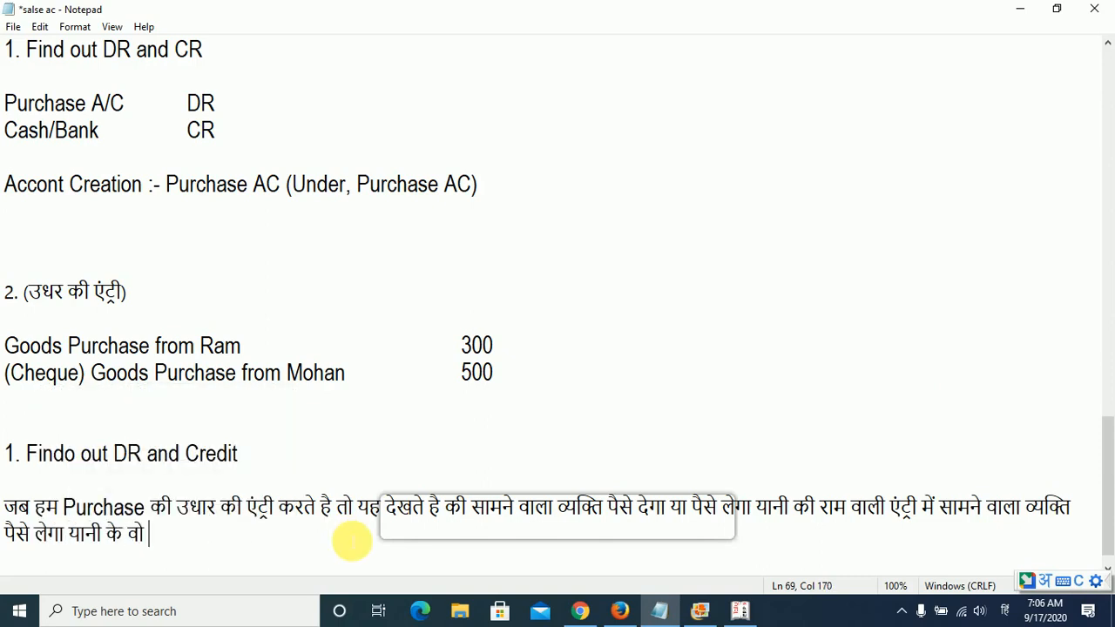
text(lendar )
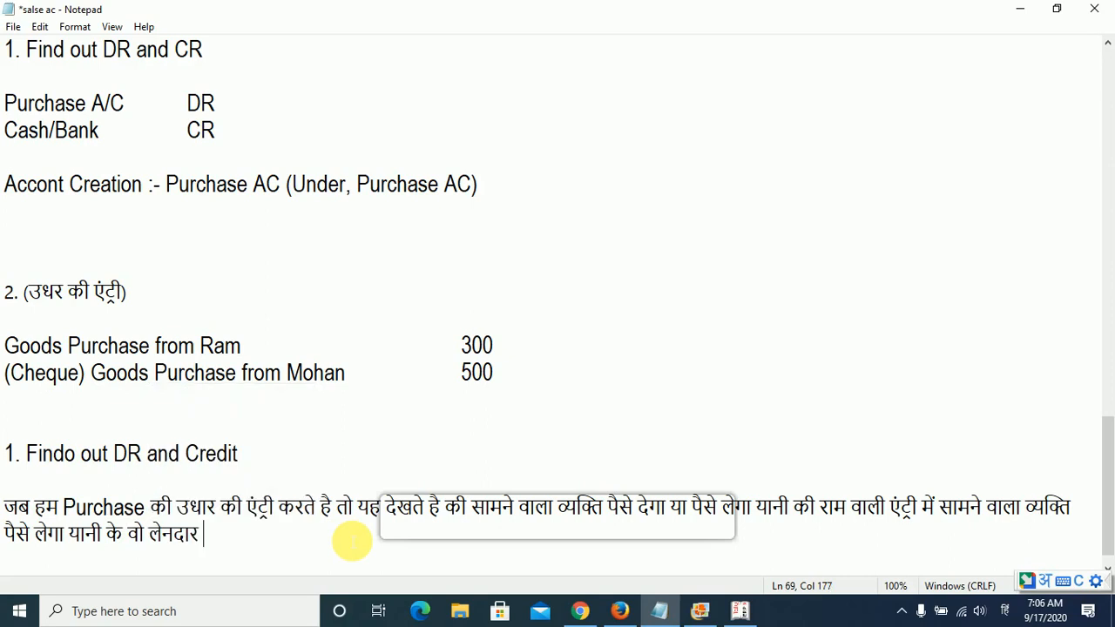
text(hua aur lend)
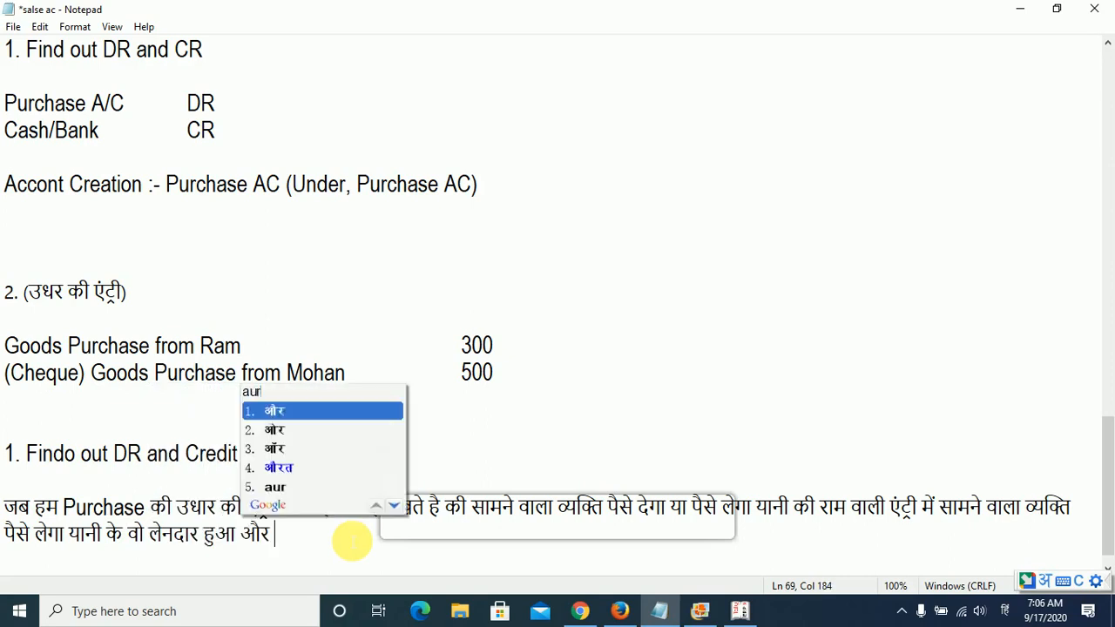
text(ar kaun ho)
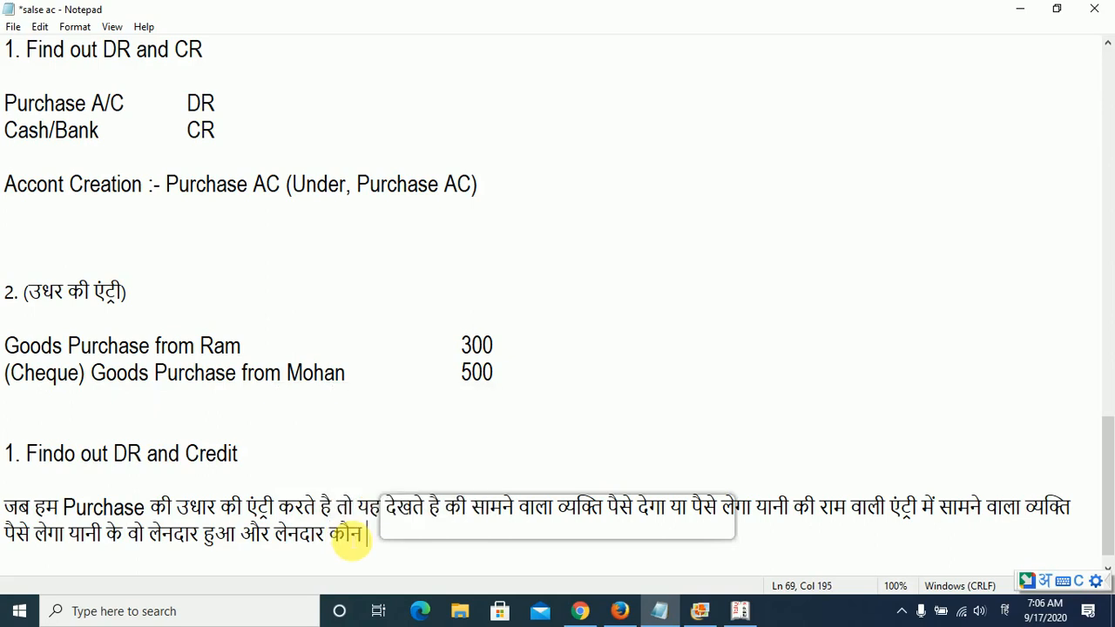
text(ta hai ()
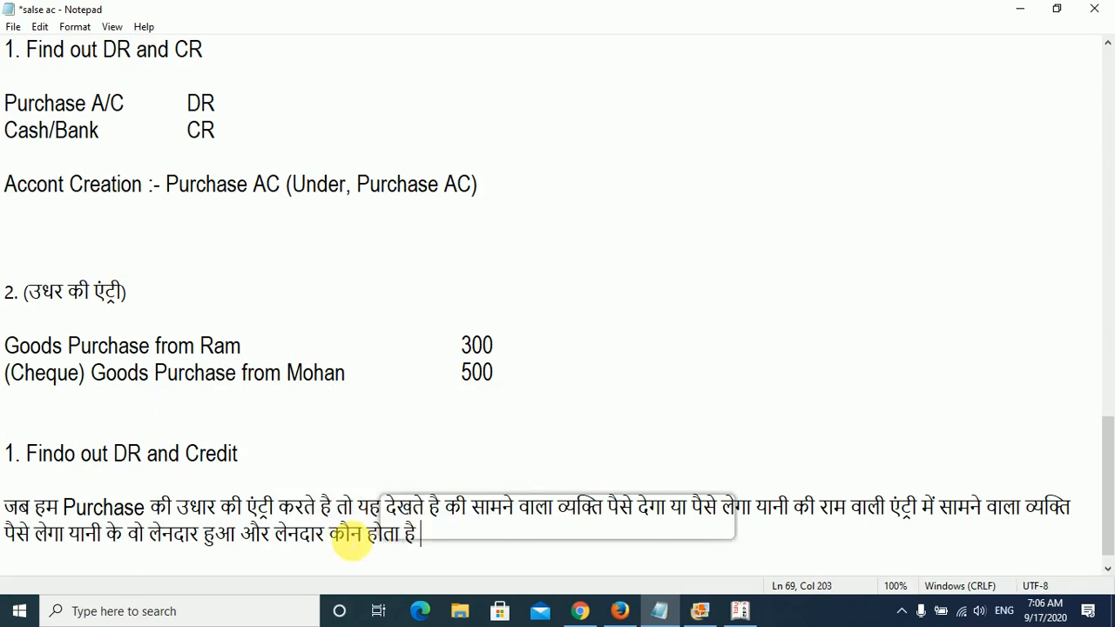
text(Sundry C)
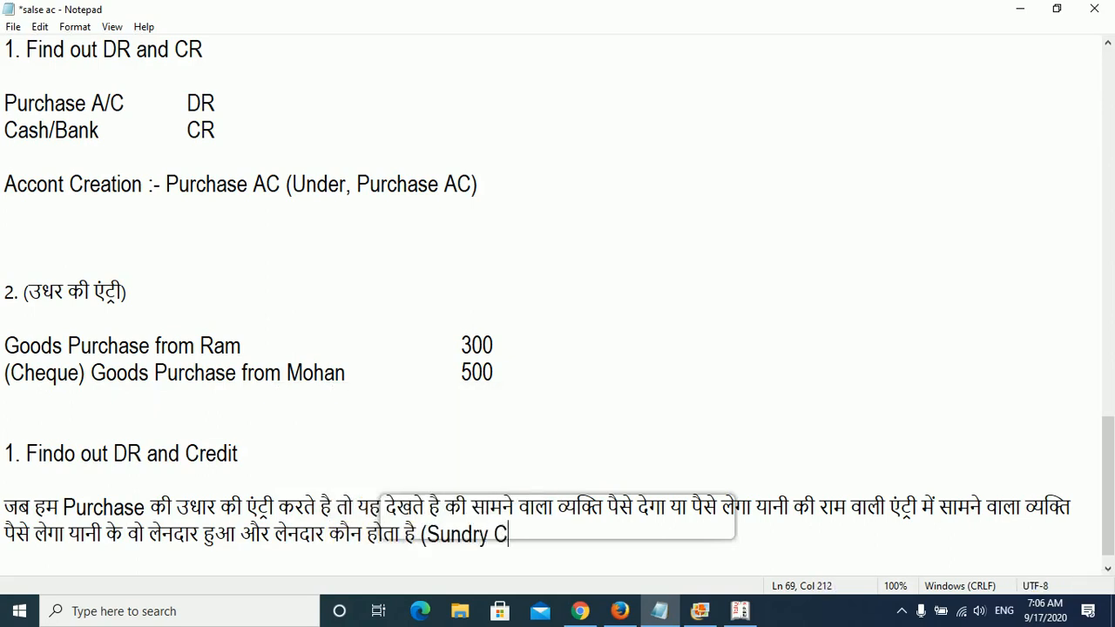
text(reditor)
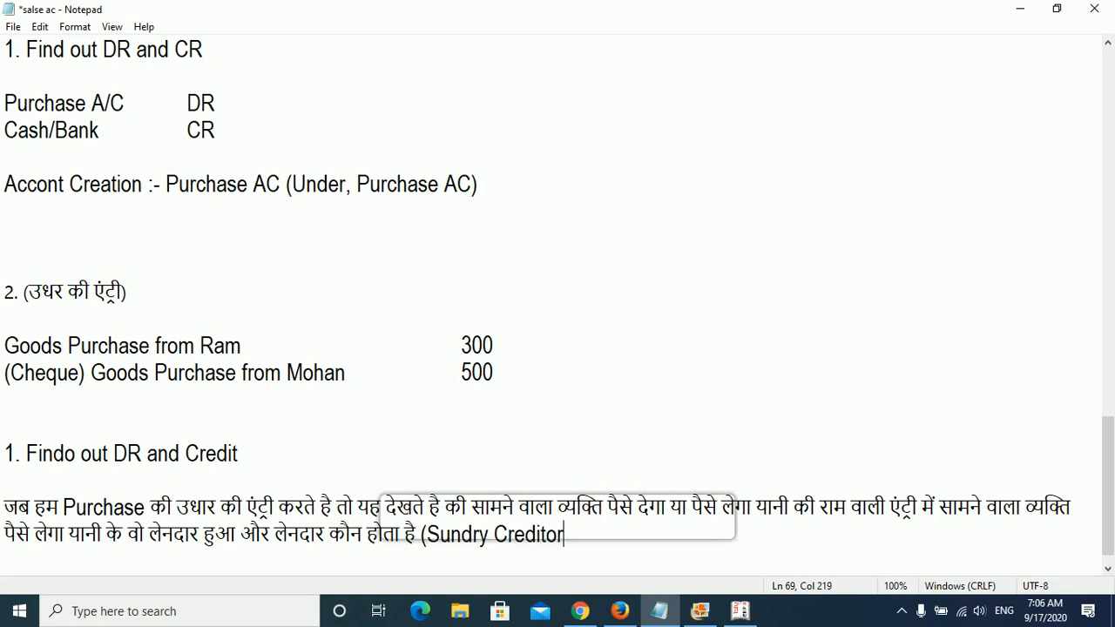
text())
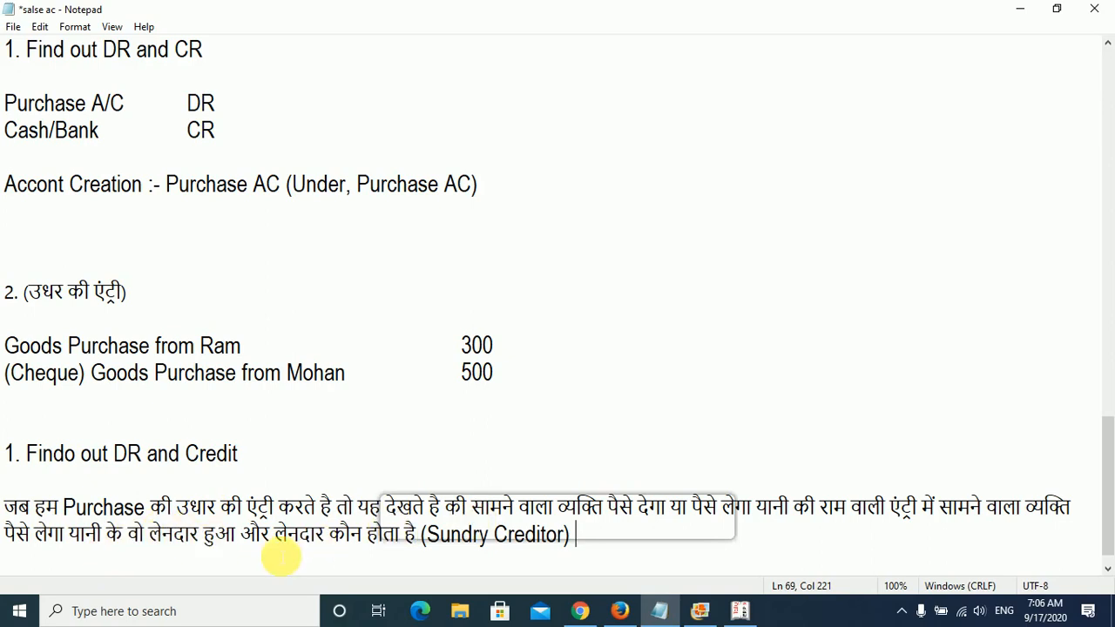
scroll(289, 557, down, 1)
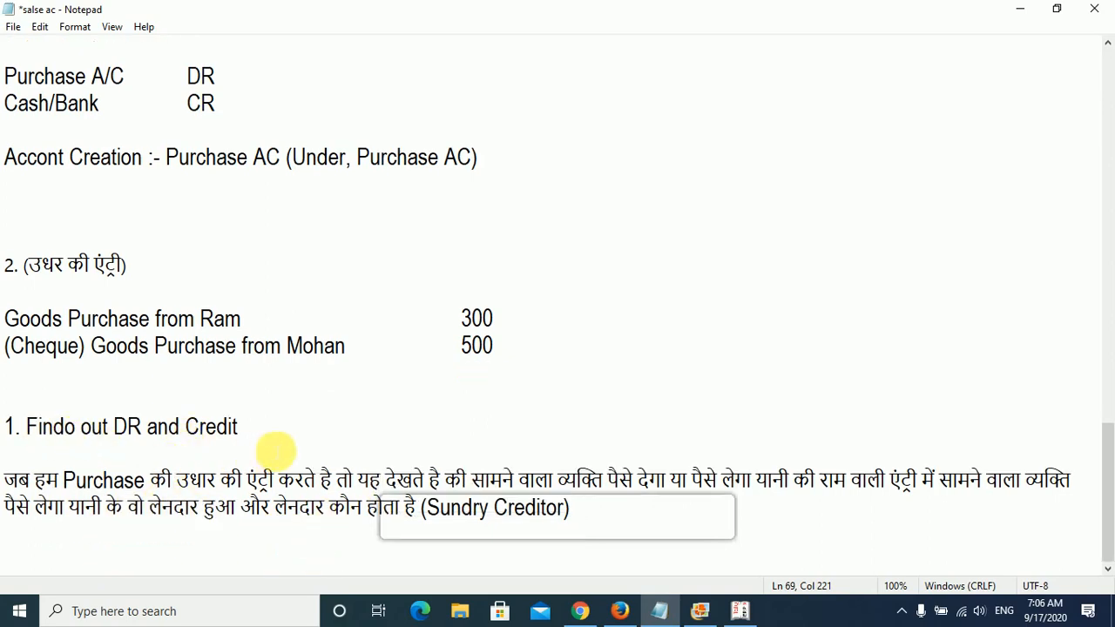
drag(243, 430, 25, 436)
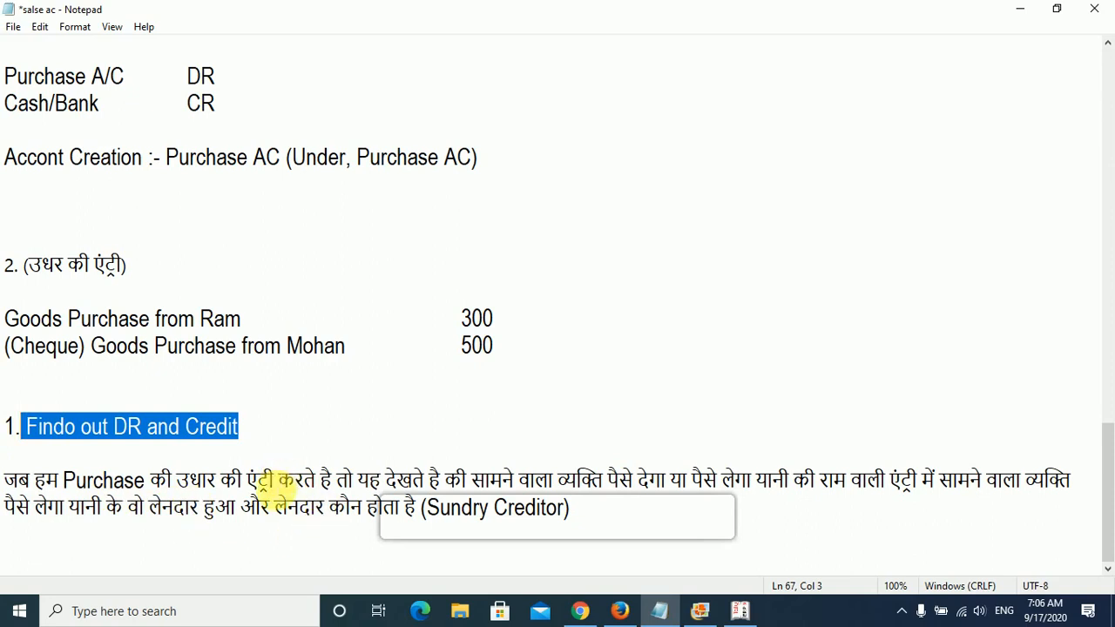
click(214, 319)
double_click(218, 319)
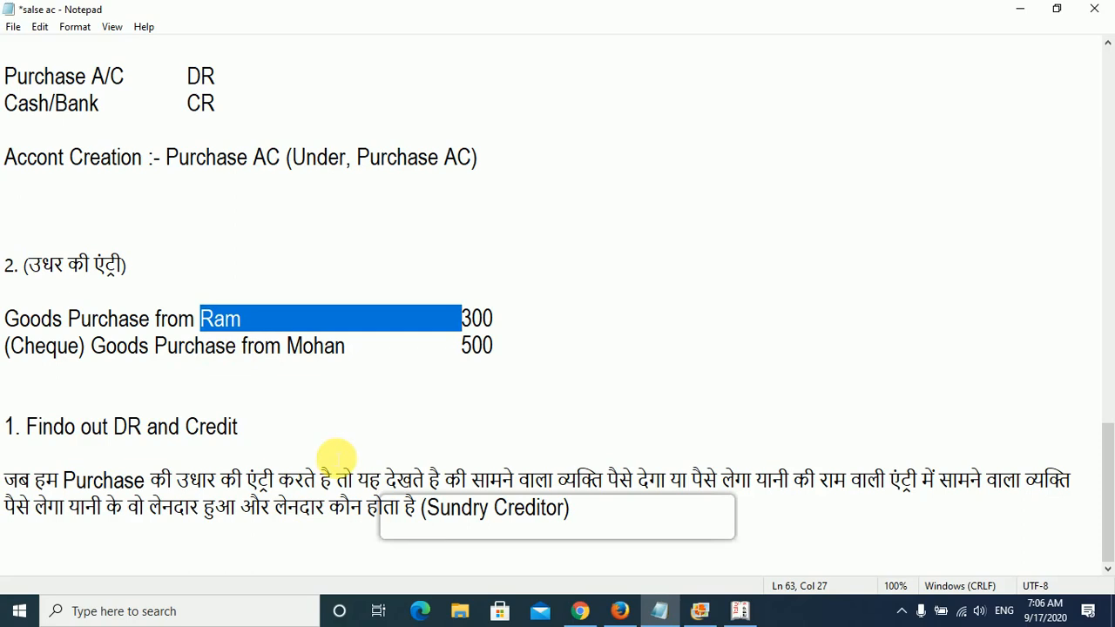
- Add a tab-separated line below the Hindi note with the first supplier's name, "लेनदार" and "Sundry Creditor"
click(101, 555)
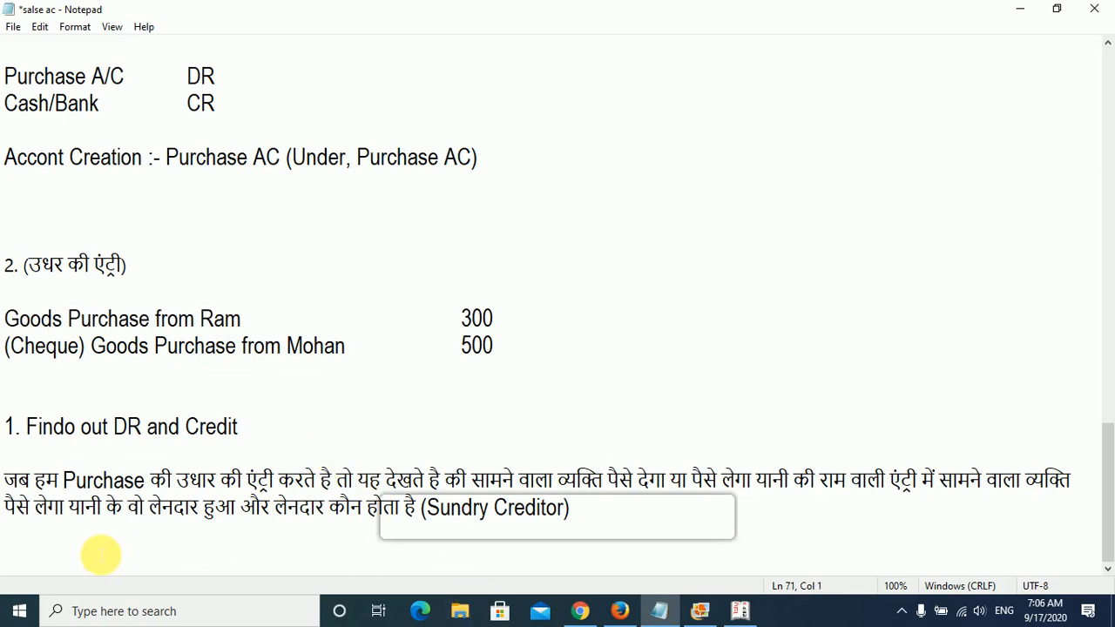
text(Ram)
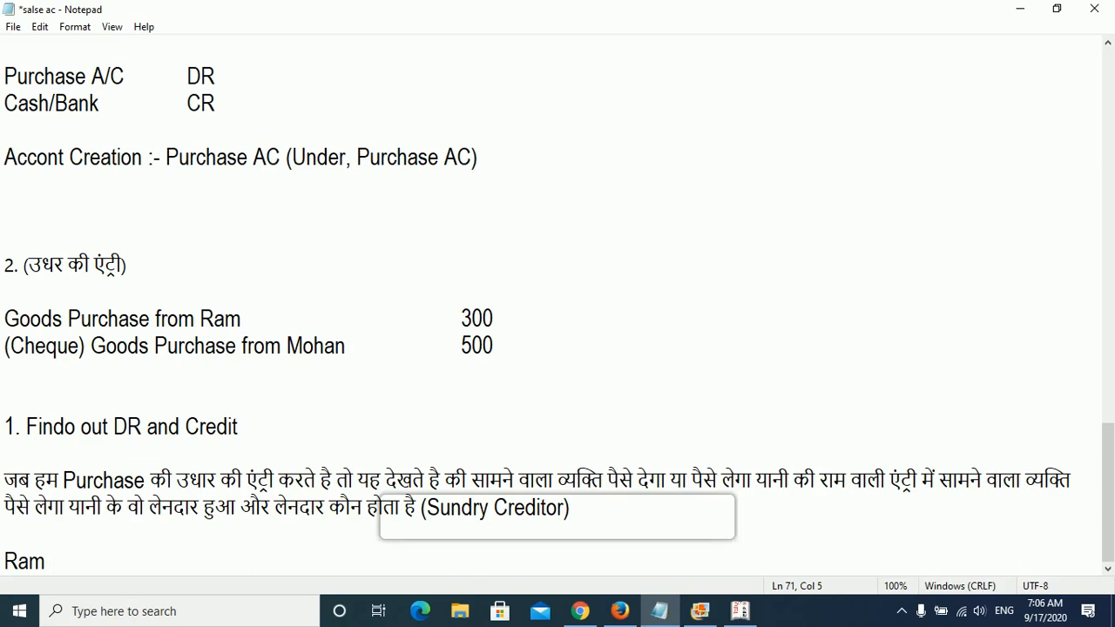
key(Tab)
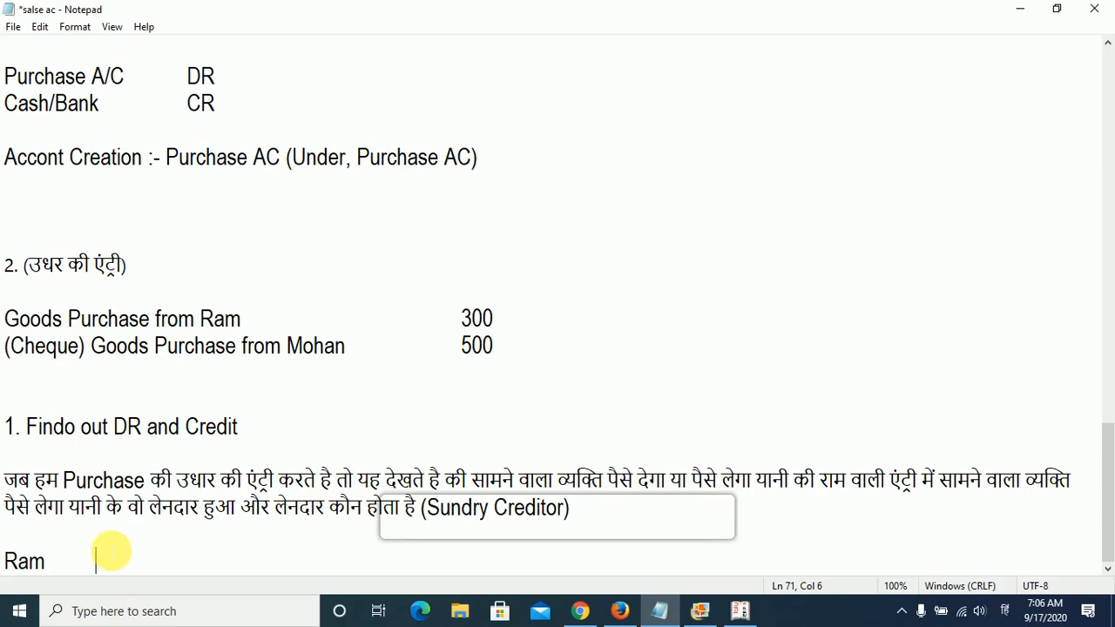
text(लेनदार)
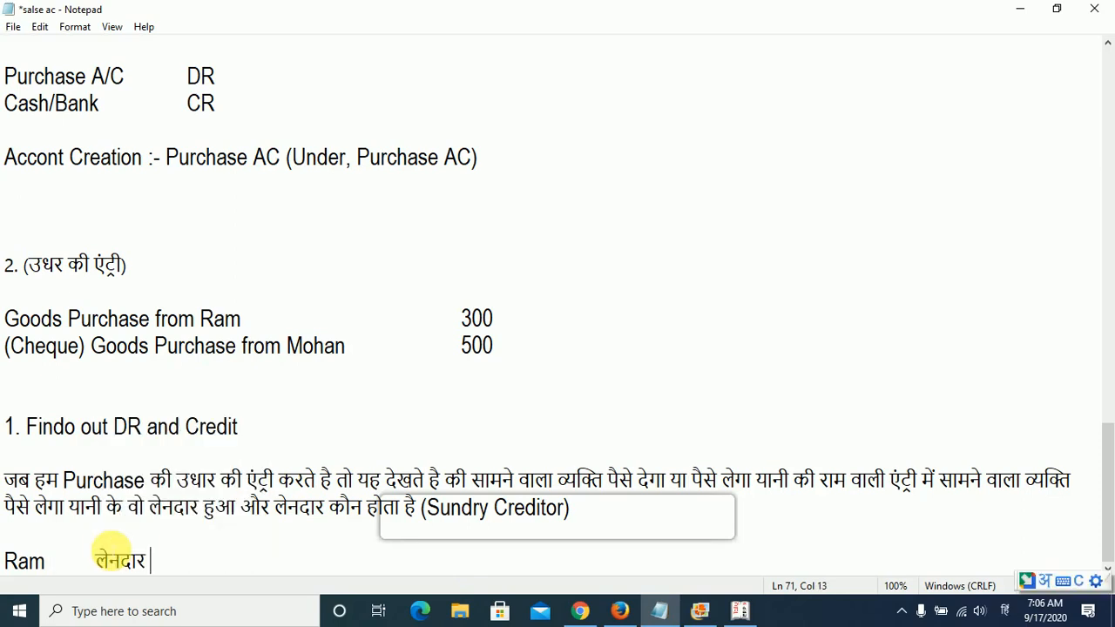
key(alt+shift)
key(Tab)
text(S)
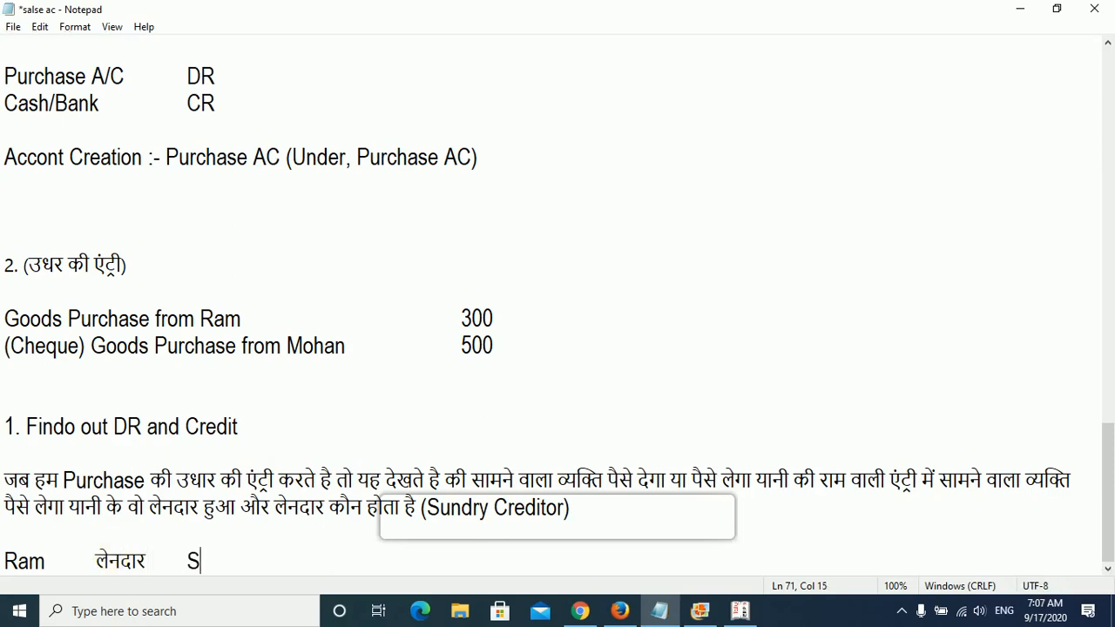
text(undry Cred)
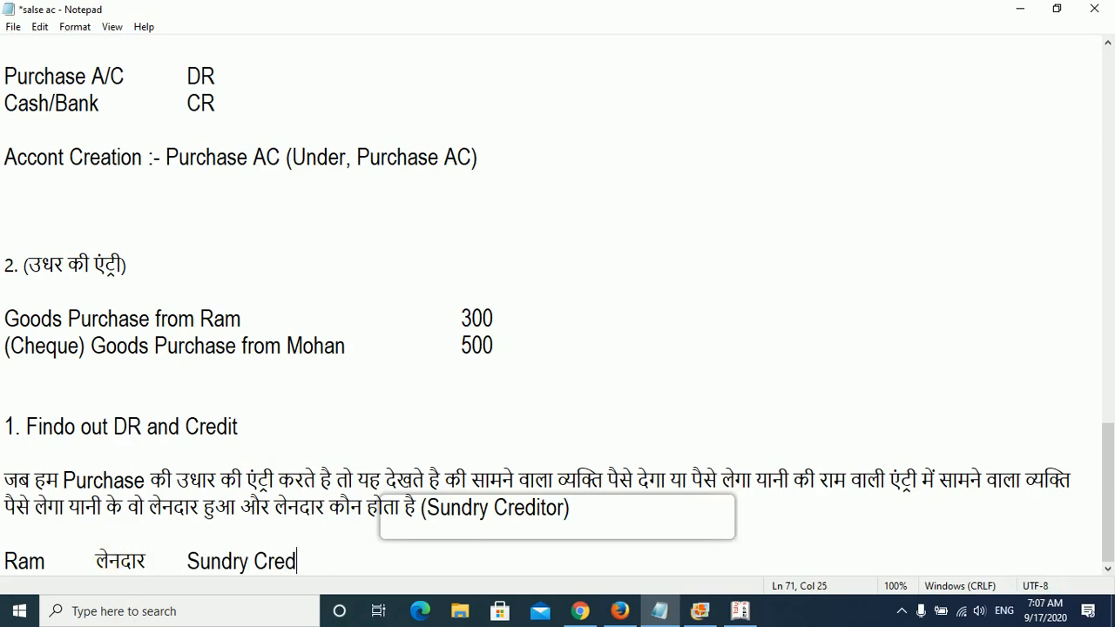
text(itor)
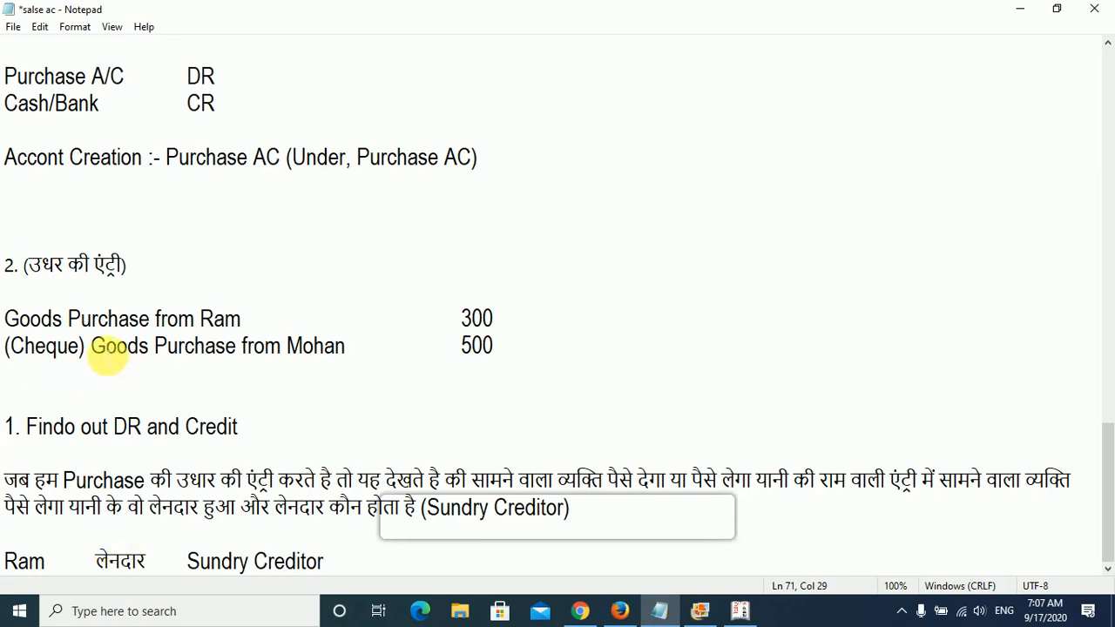
- Remove "(Cheque)" from the 500 goods purchase entry and start a new line, after a blank one, below the Sundry Creditor line
drag(91, 349, 3, 347)
key(Delete)
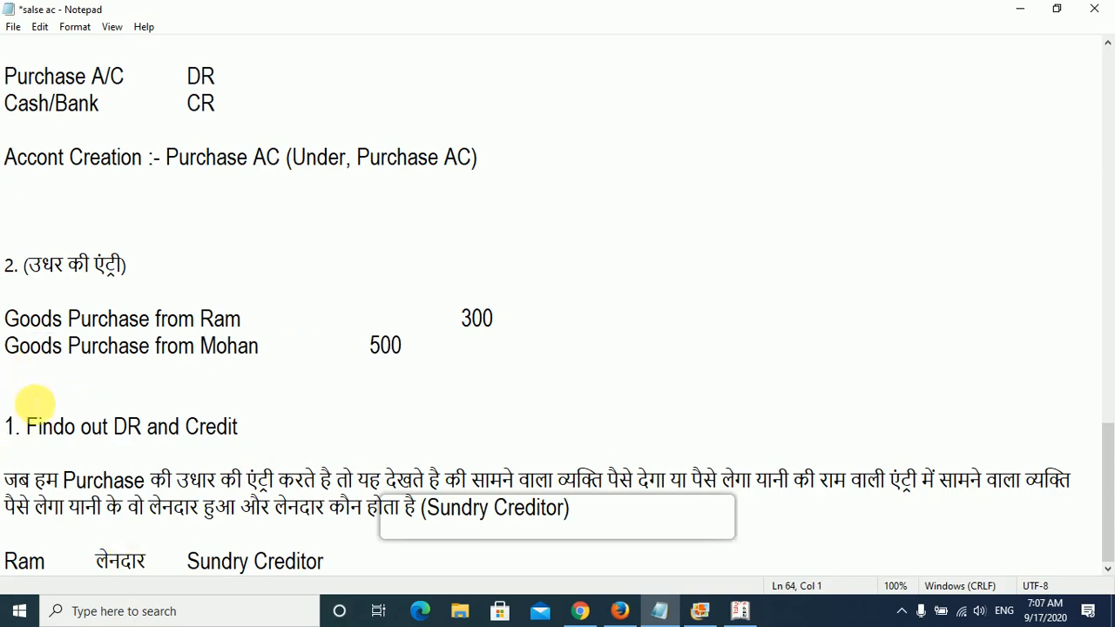
click(331, 562)
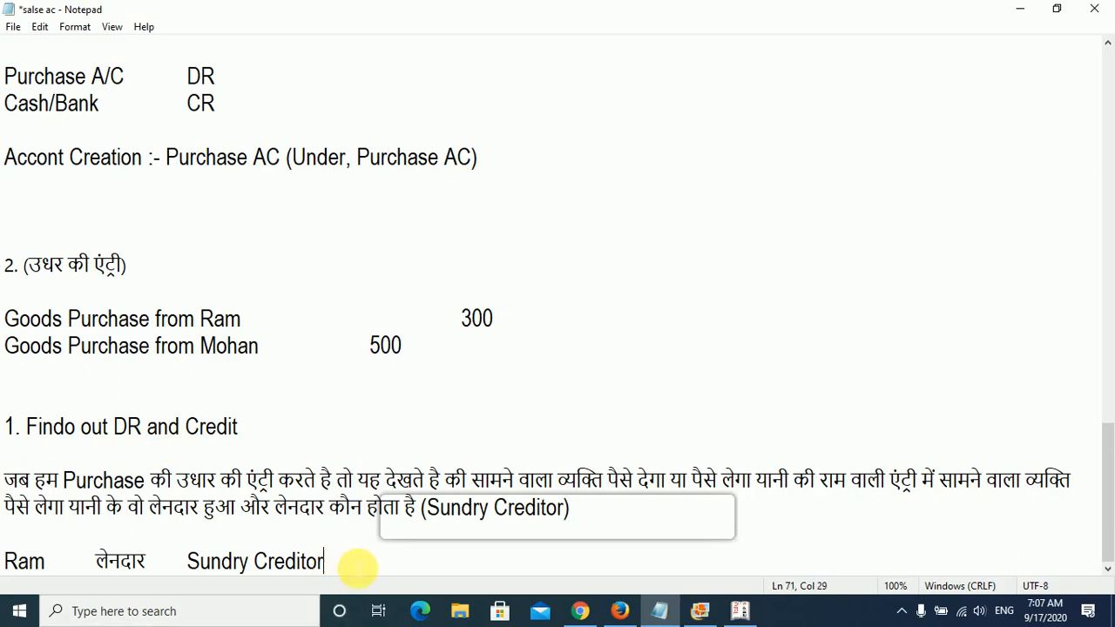
key(Return)
key(Return)
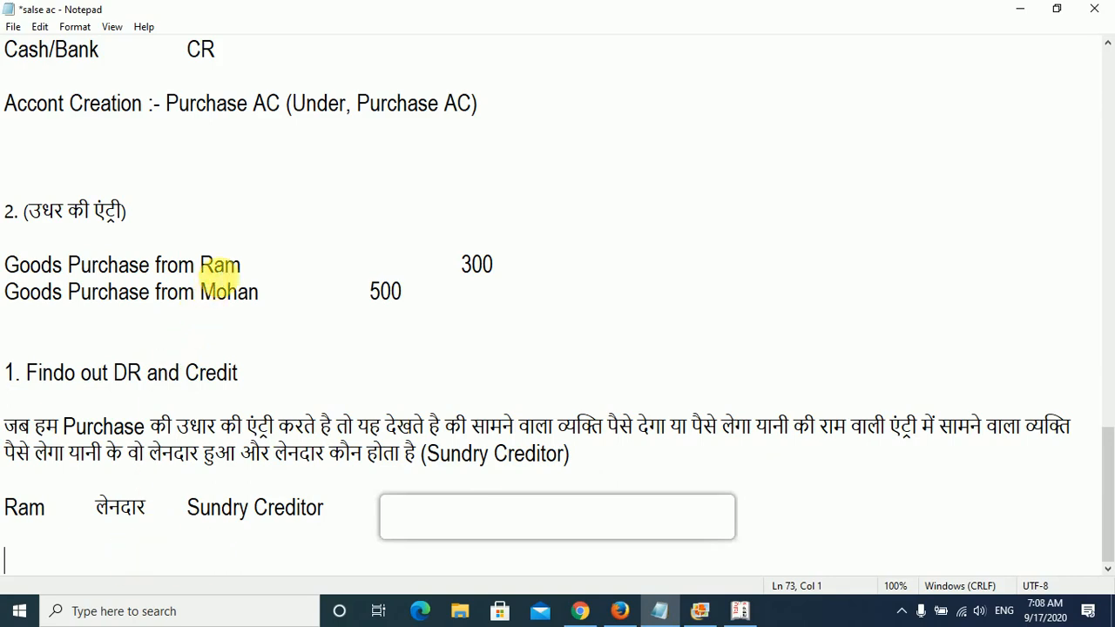
drag(188, 509, 339, 512)
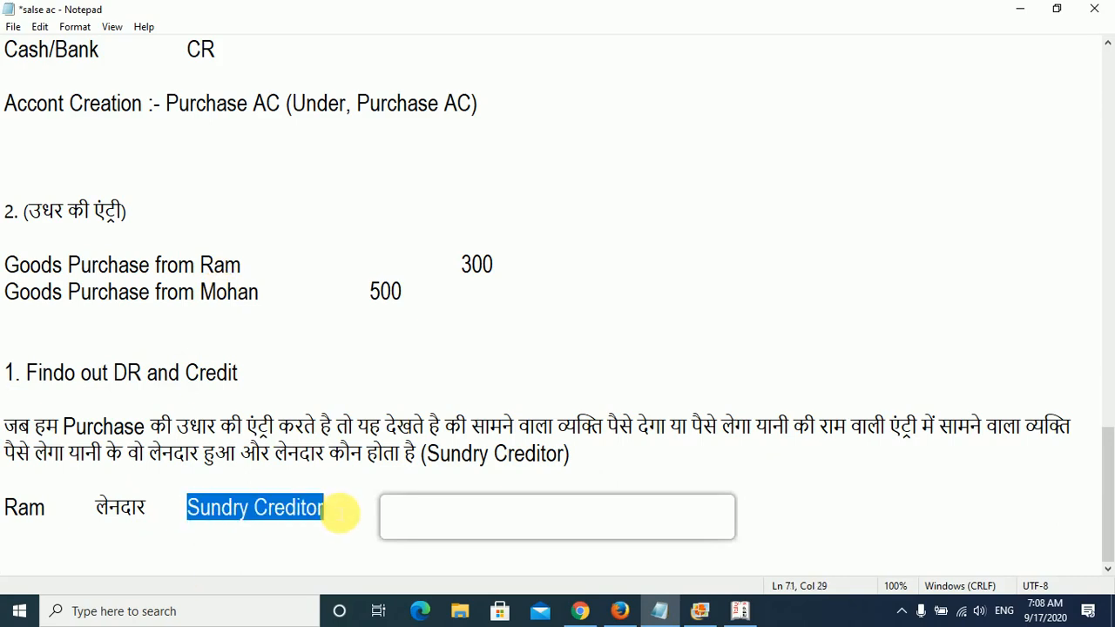
drag(139, 272, 10, 277)
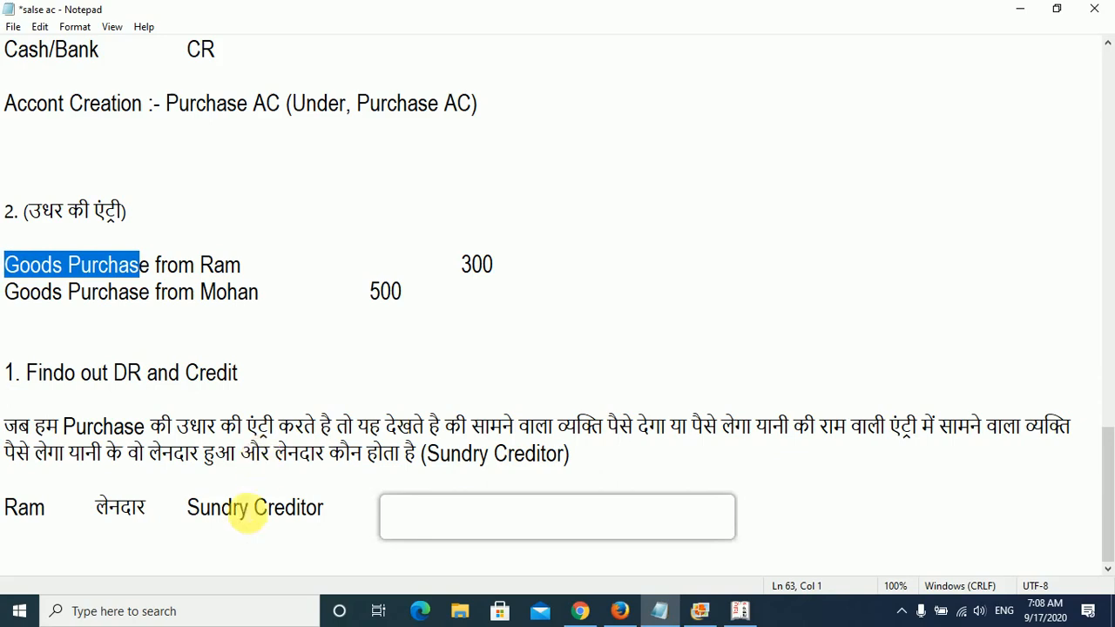
- Switch to Tally.ERP 9, quit the empty purchase voucher and return to the Gateway of Tally
click(739, 611)
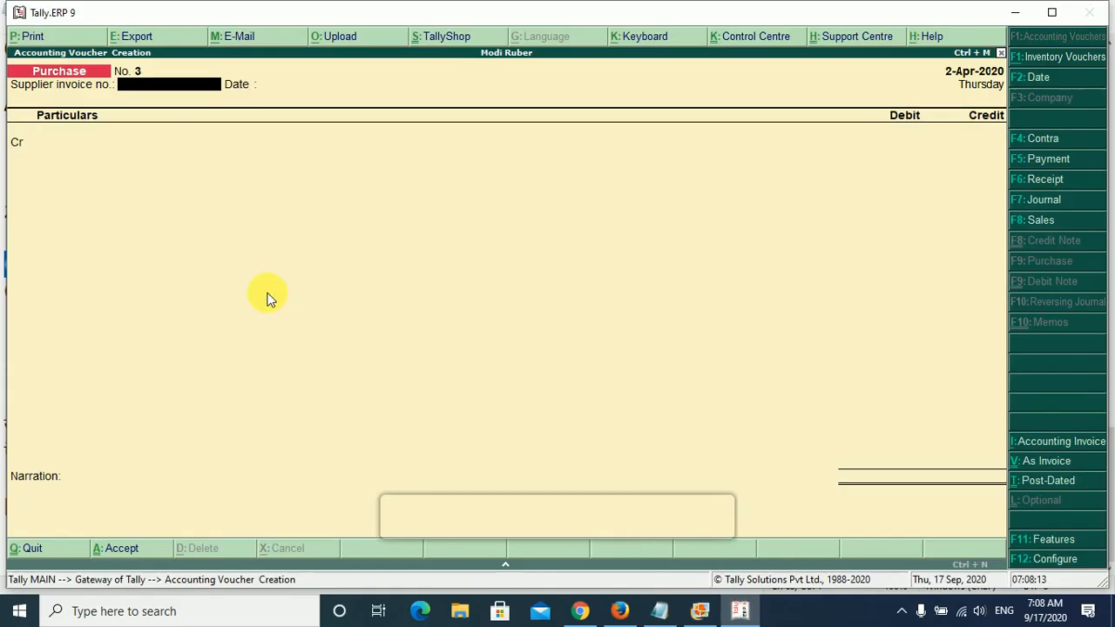
key(Escape)
key(Return)
key(Escape)
key(Escape)
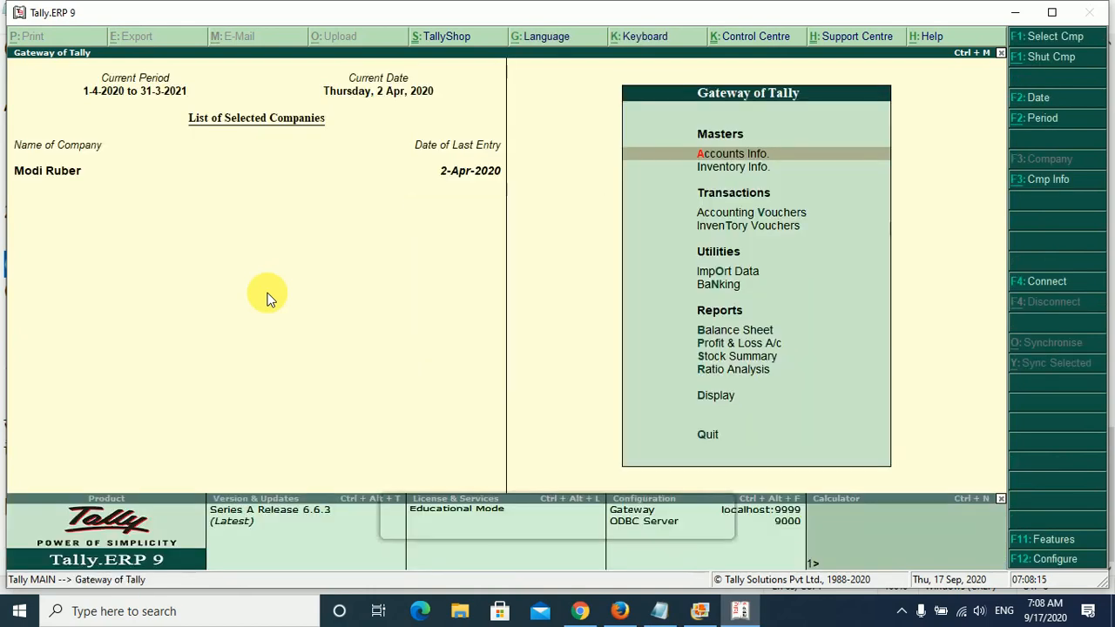
- Start creating a single ledger under Accounts Info and enter the first credit supplier's name
key(Return)
key(Down)
key(Return)
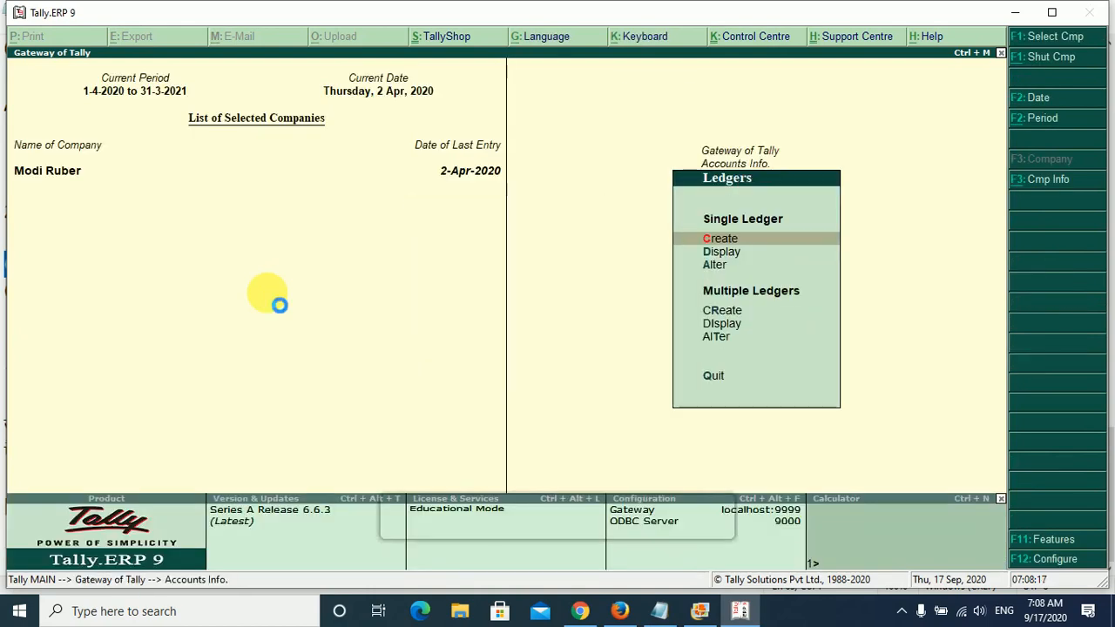
key(Return)
text(Ram)
key(Return)
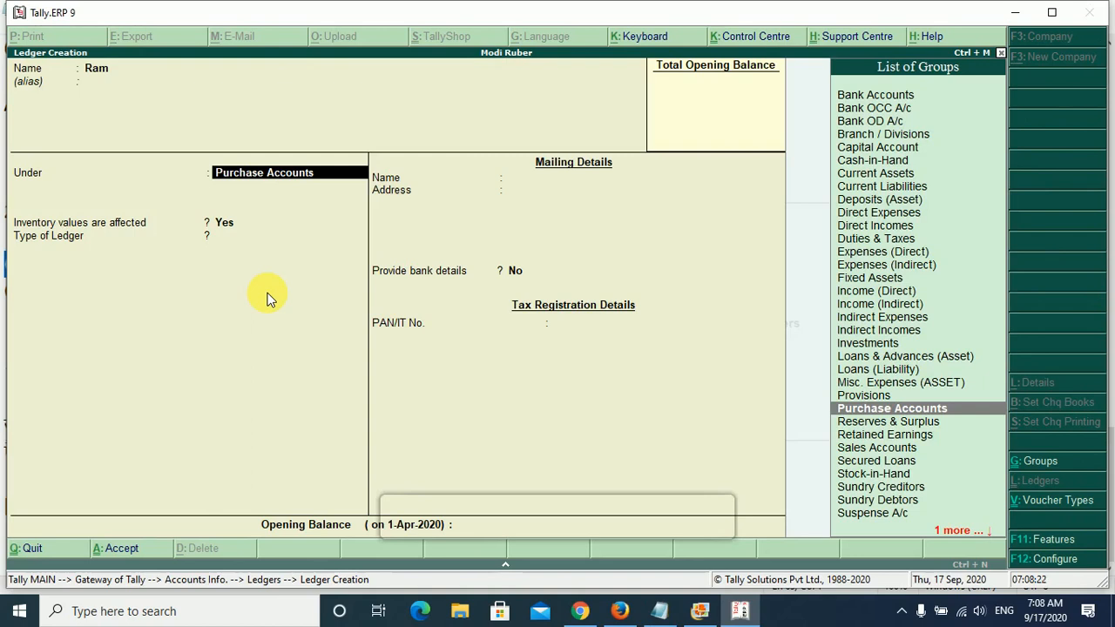
- Place the supplier's ledger under Sundry Creditors, keep the other defaults, save it and return to the Gateway of Tally
text(Sun)
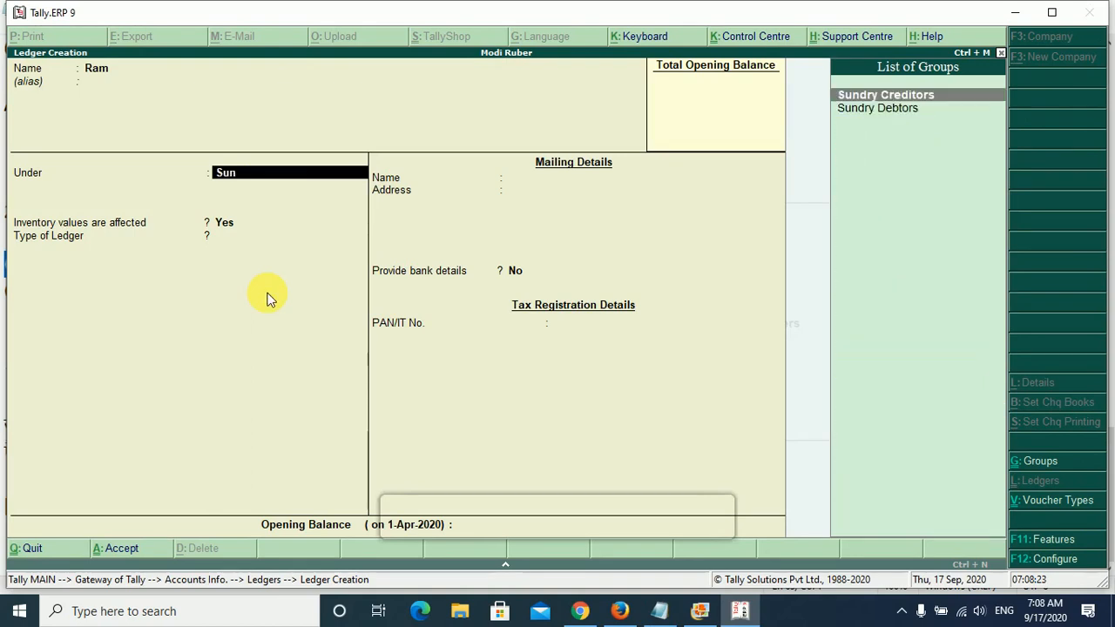
key(Return)
key(Return)
key(Return)
key(Return)
key(Return)
key(Return)
key(Return)
key(Return)
key(Return)
key(Return)
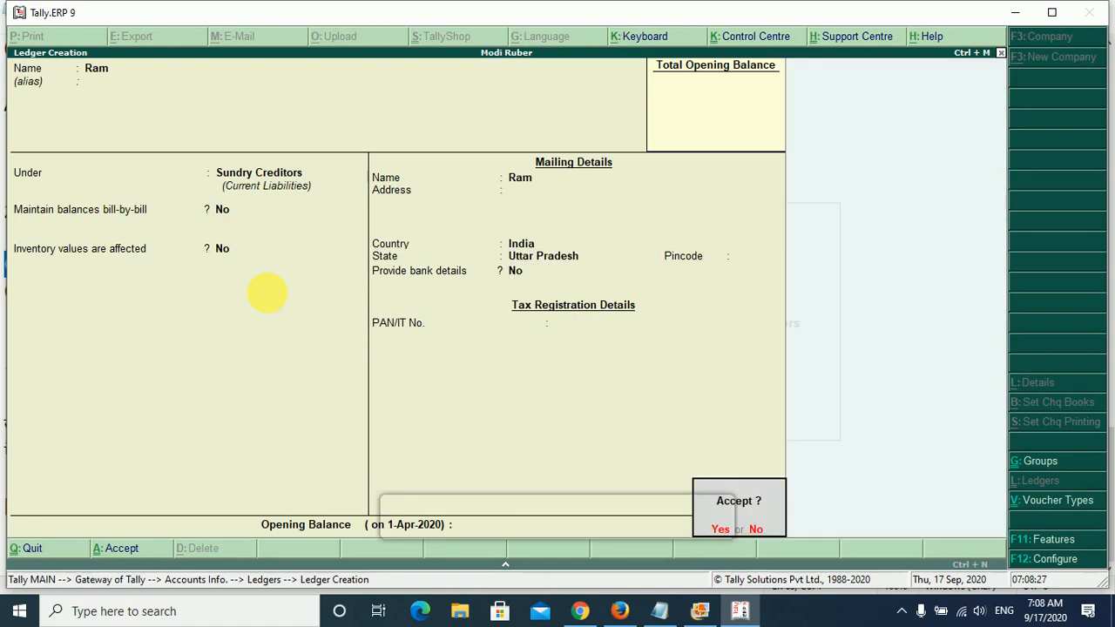
key(Return)
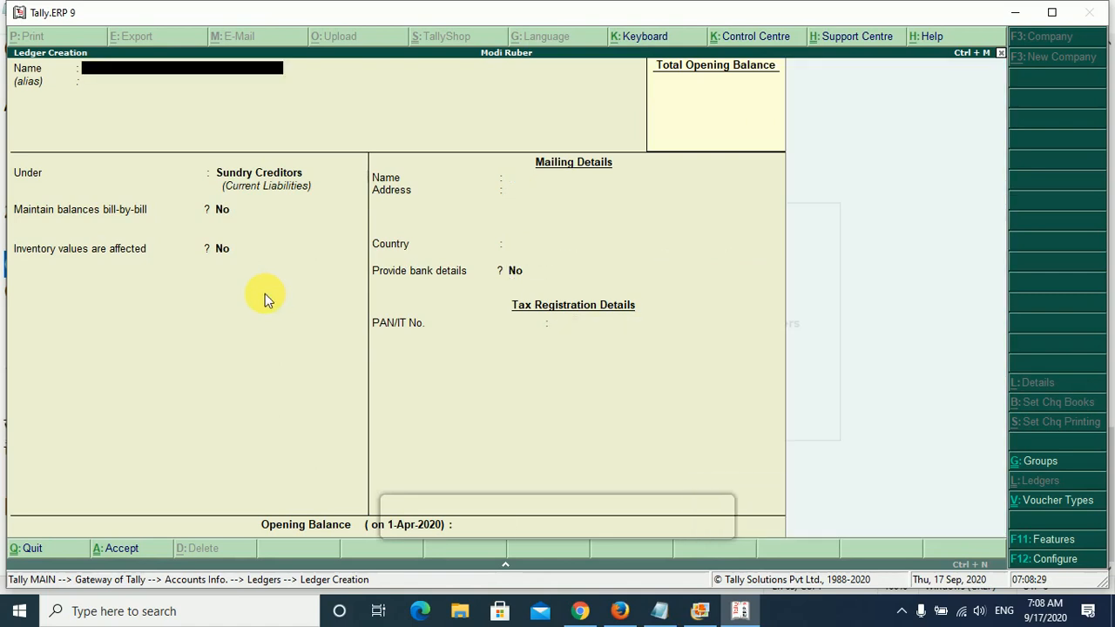
key(Escape)
key(Escape)
key(Escape)
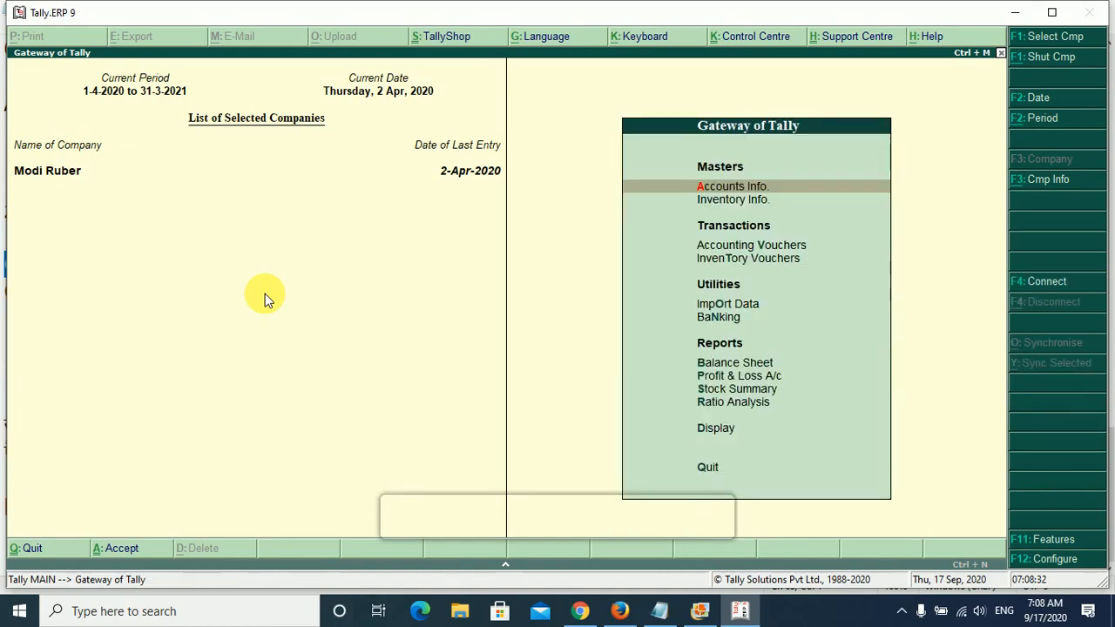
- Start a purchase accounting voucher with supplier invoice number 564654 and the date 2-Apr-2020
key(Down)
key(Down)
key(Return)
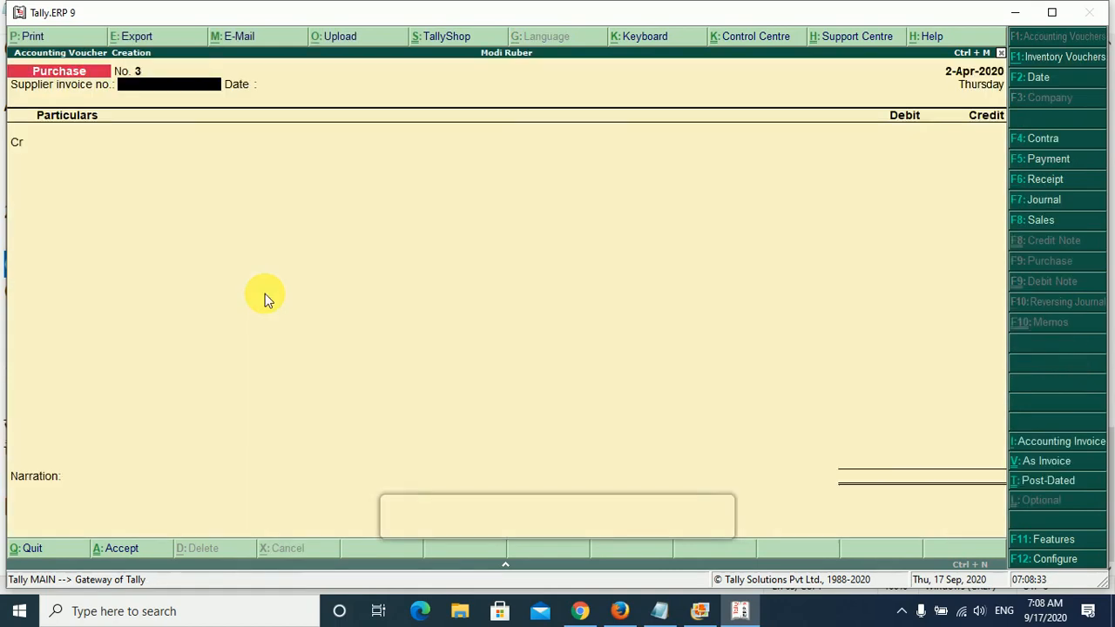
text(564654)
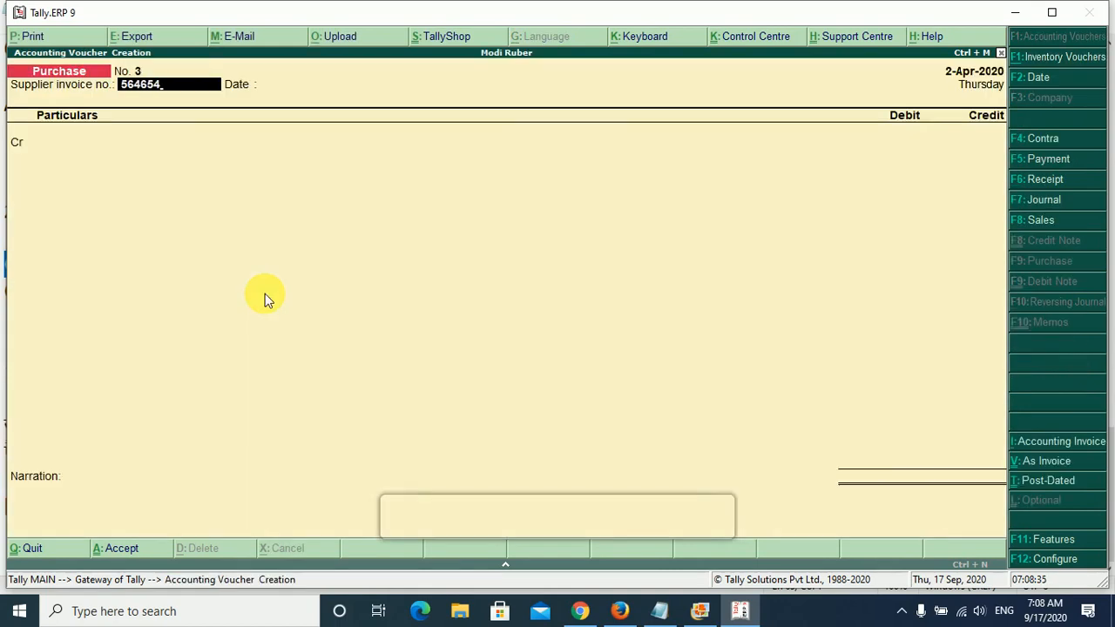
key(Return)
key(Return)
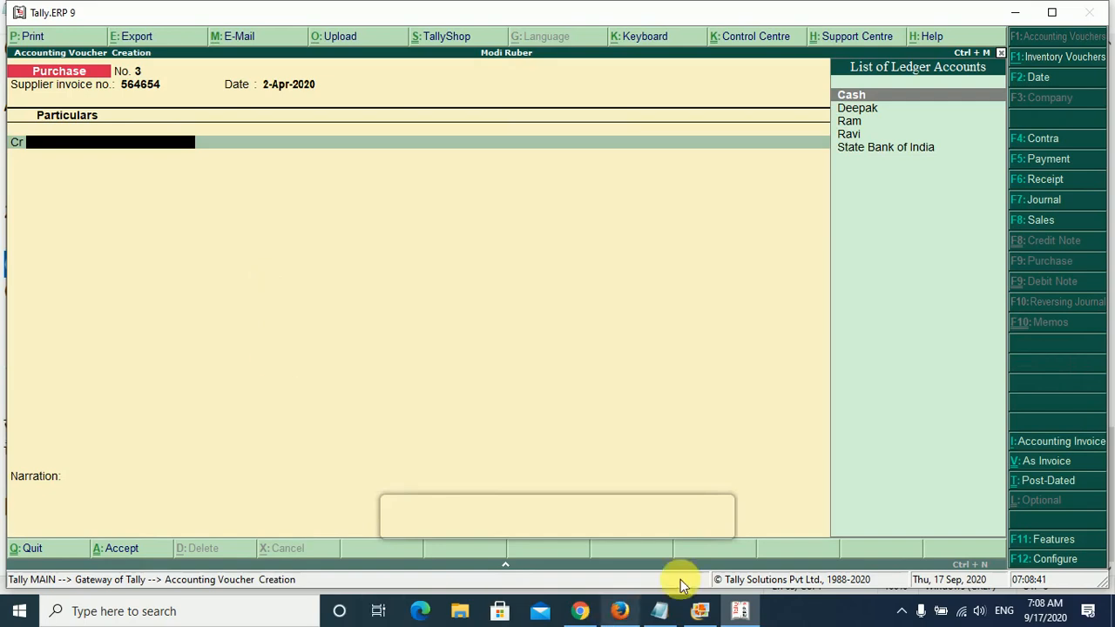
- Switch to Notepad and add a line with the first supplier's name and "(CR)", tab-separated, below the "Findo out DR and Credit" heading
click(658, 614)
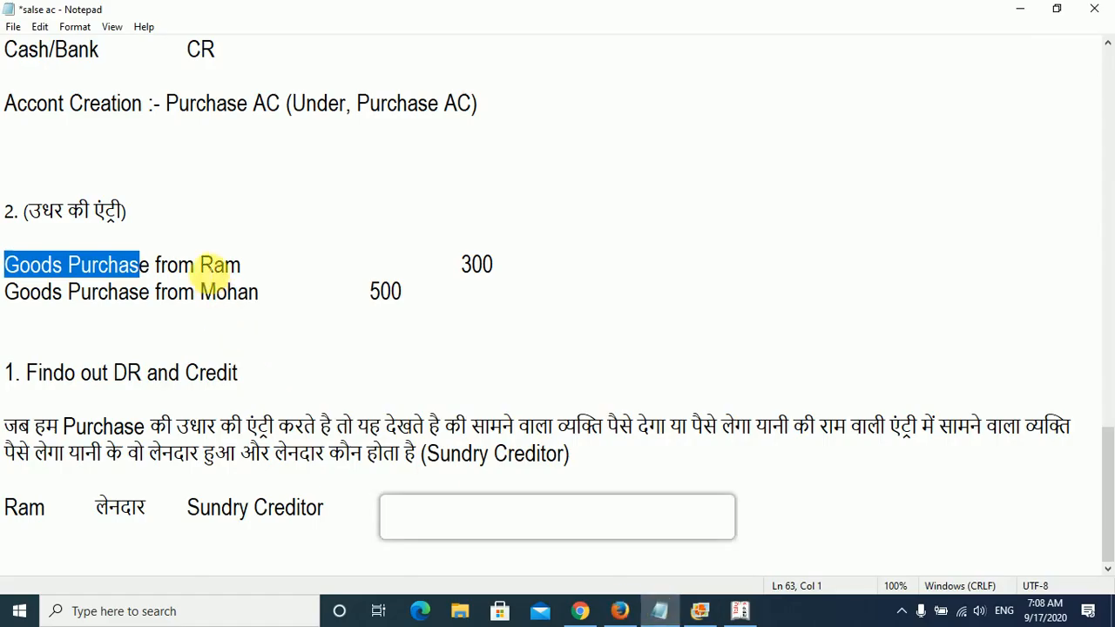
double_click(218, 264)
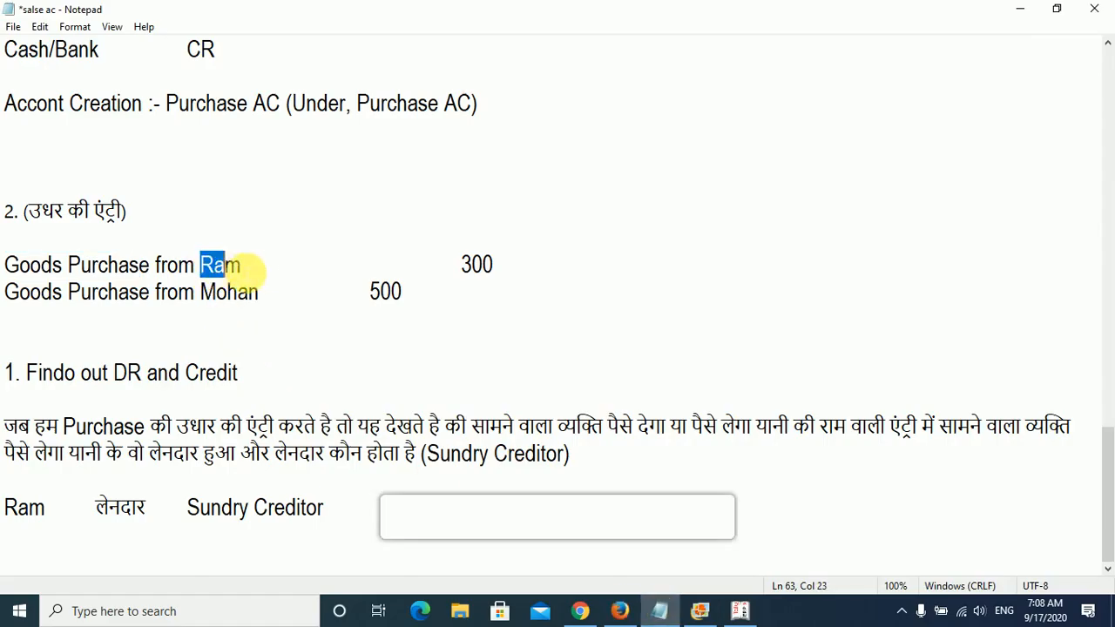
click(264, 374)
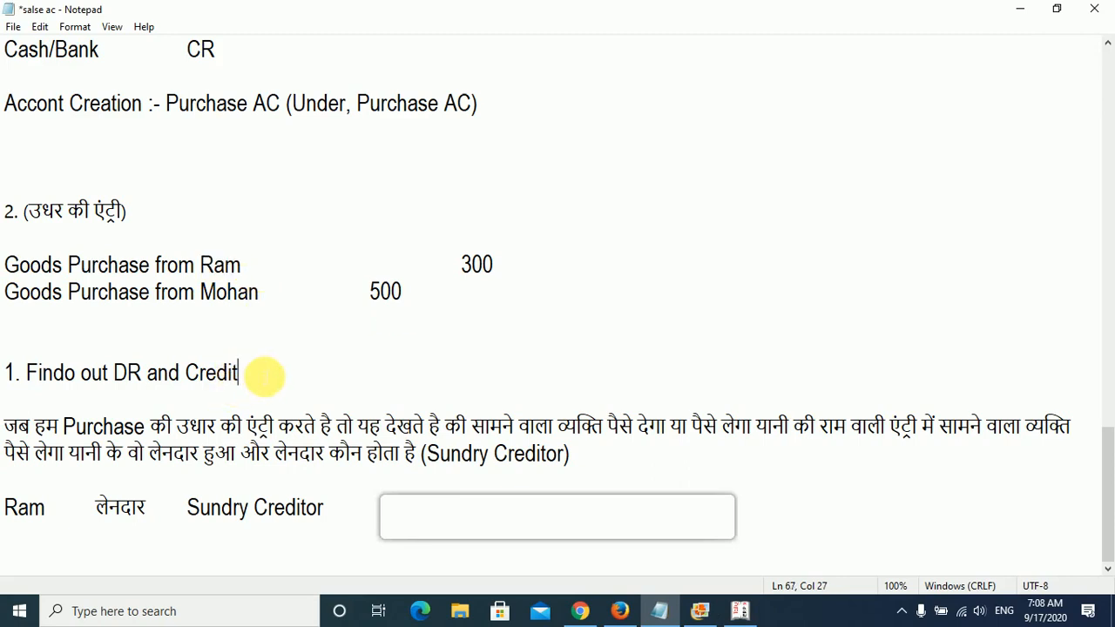
key(Return)
key(Return)
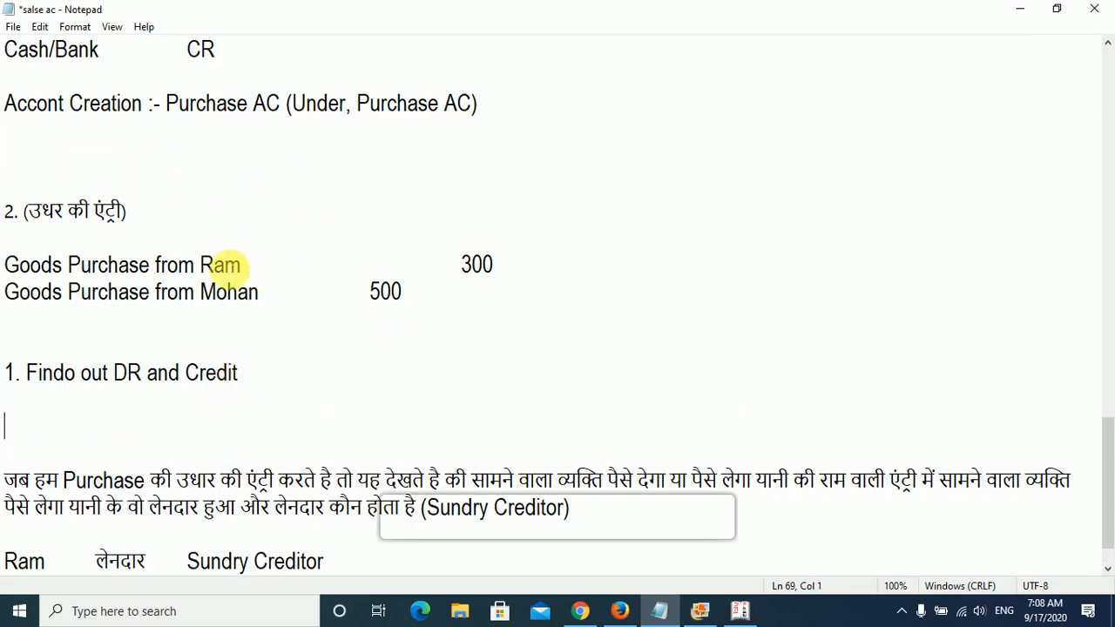
text(RAm)
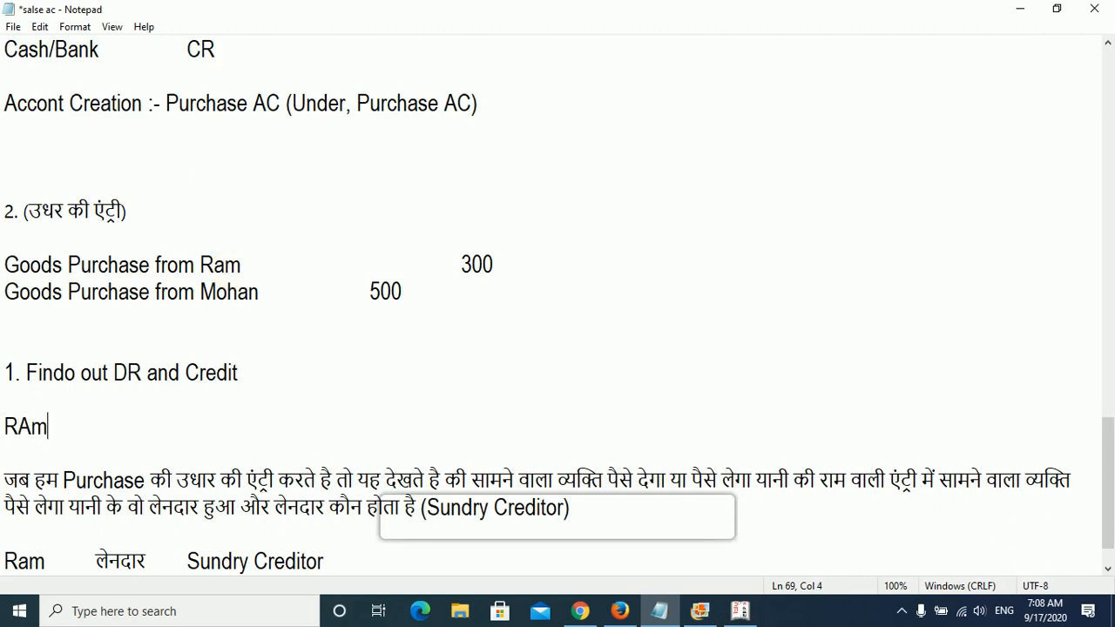
key(BackSpace)
key(BackSpace)
text(am)
key(Tab)
text((CR))
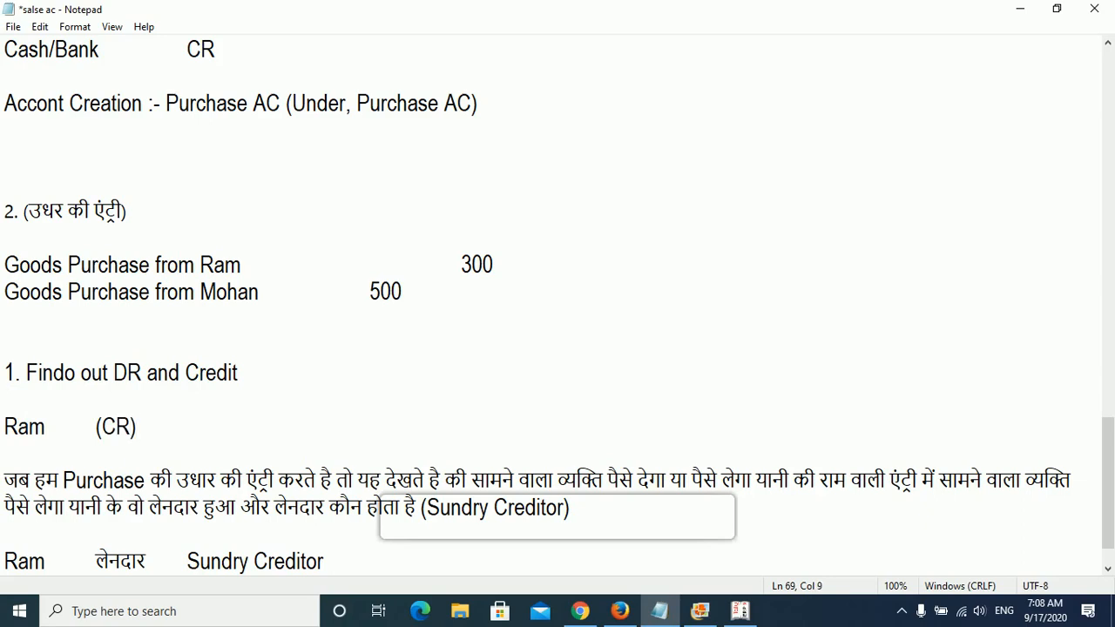
key(Return)
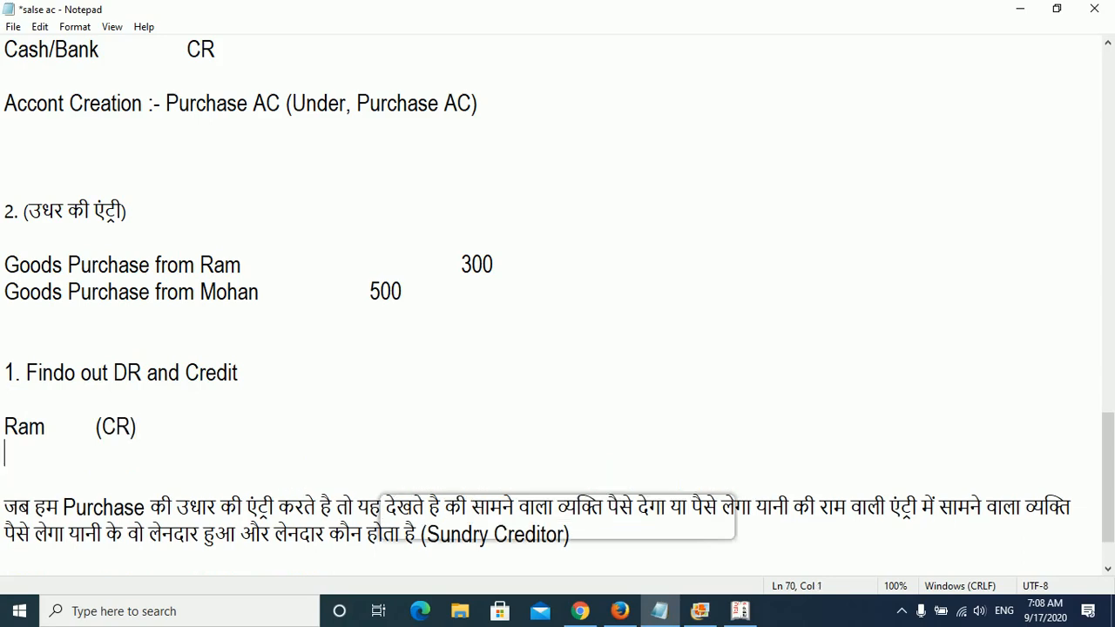
- Add a "Purchase A/C" line marked "(DR)" below the supplier's line and align "(CR)" with it using a tab
text(Purchase )
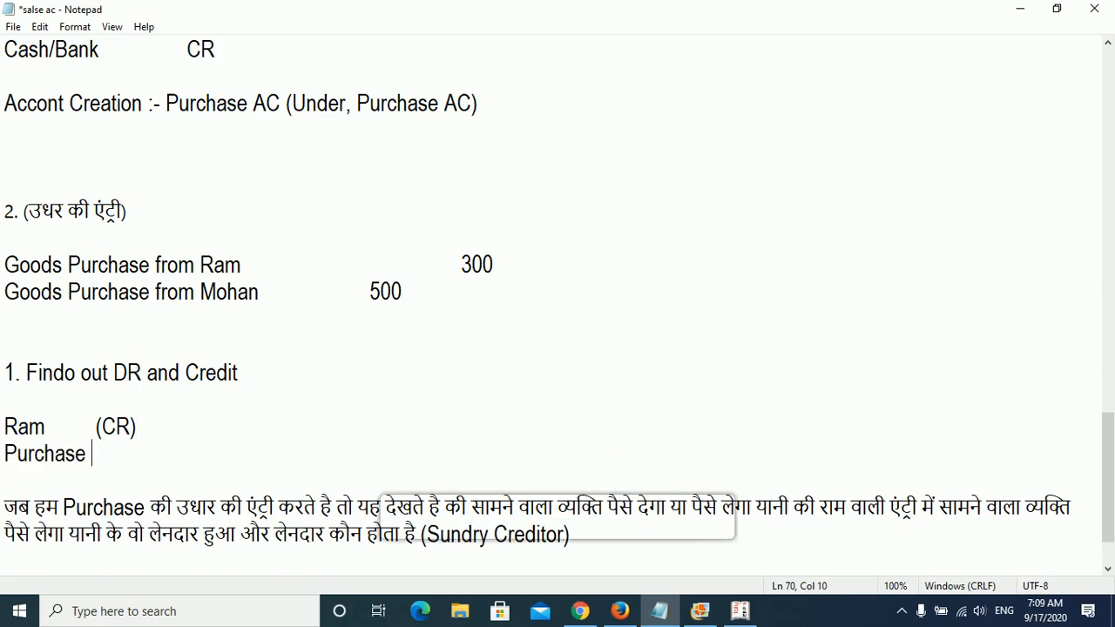
text(A/C)
key(Up)
key(Left)
key(Left)
key(Left)
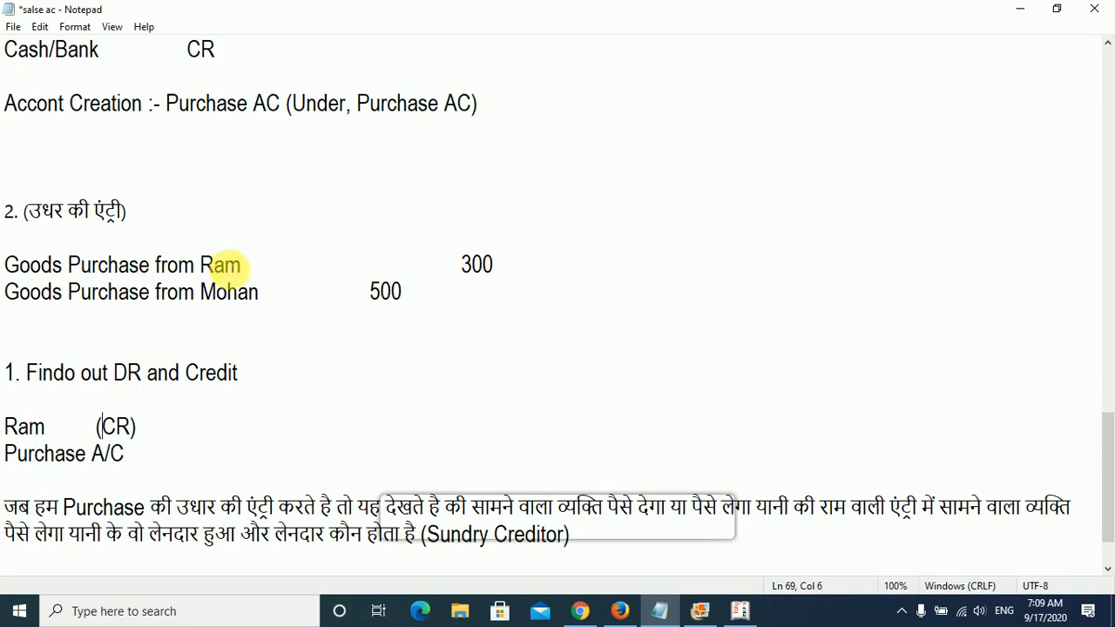
key(Tab)
key(Down)
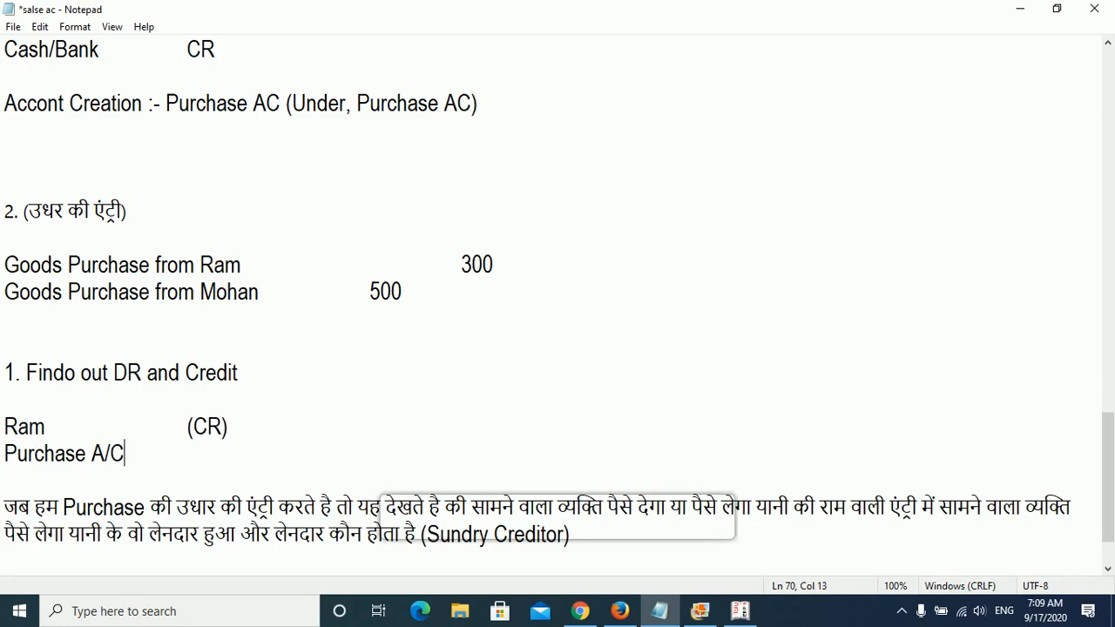
key(Tab)
text((DR))
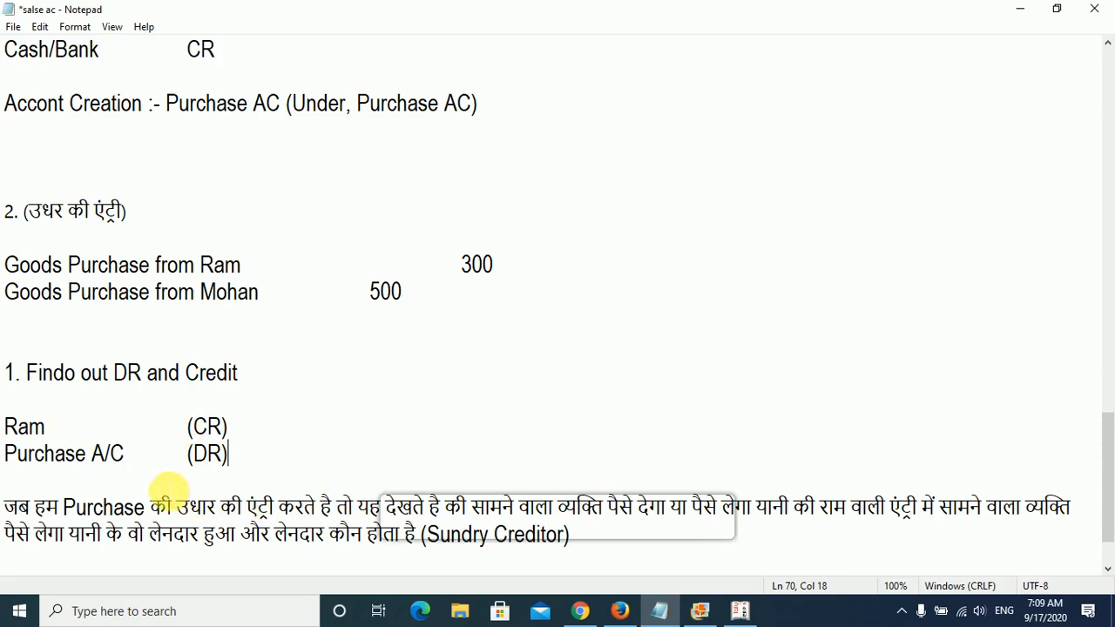
- Switch to Tally.ERP 9, choose the first supplier's ledger as the credit party of the purchase voucher and accept the default supplier details
drag(230, 427, 185, 428)
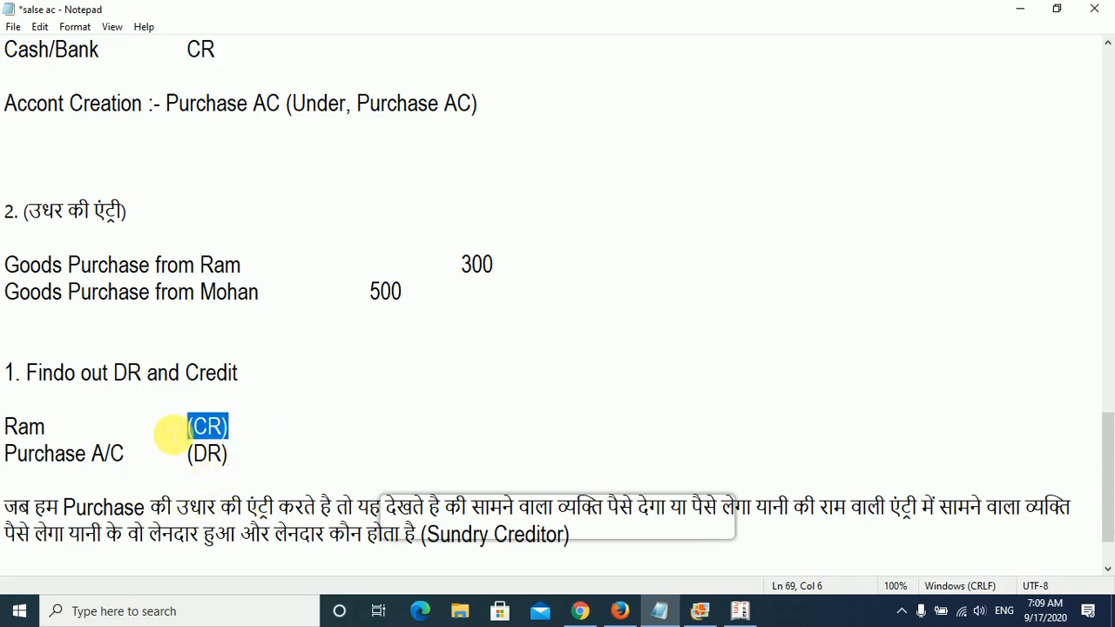
click(751, 613)
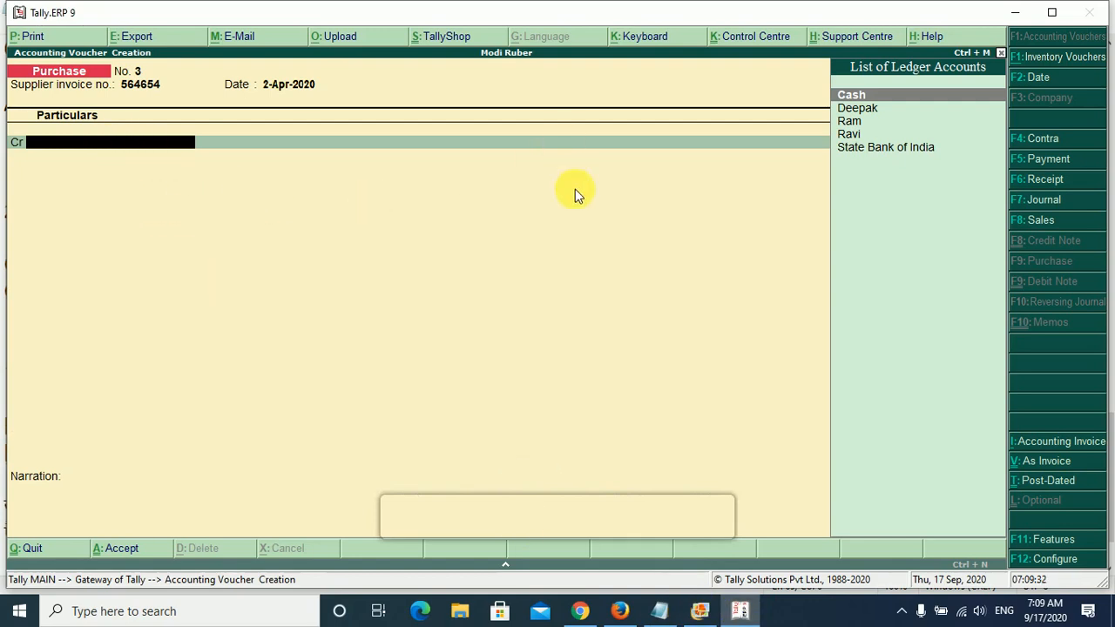
key(Down)
key(Down)
key(Return)
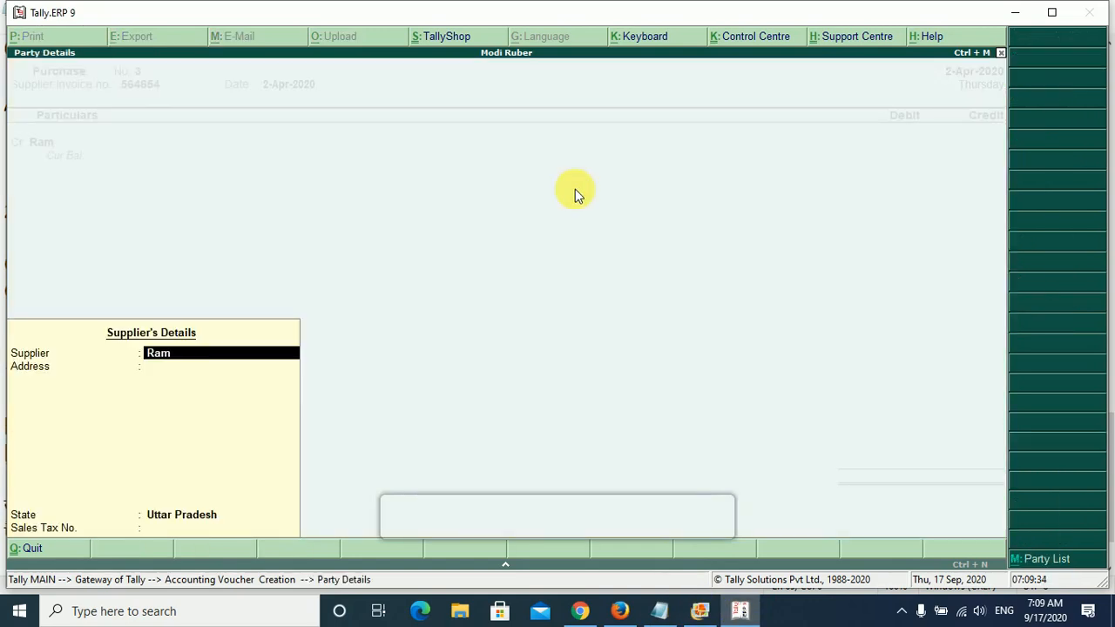
key(Return)
key(Return)
key(Return)
key(Return)
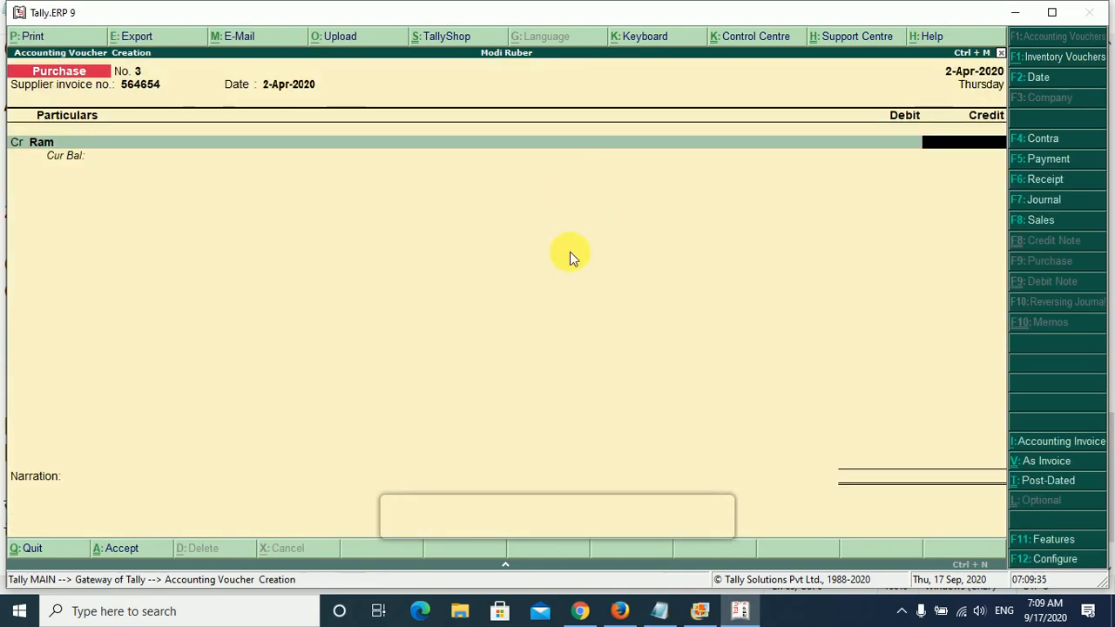
- Check the first supplier's purchase amount in the Notepad notes and enter 300 as the credit amount in the voucher
click(676, 611)
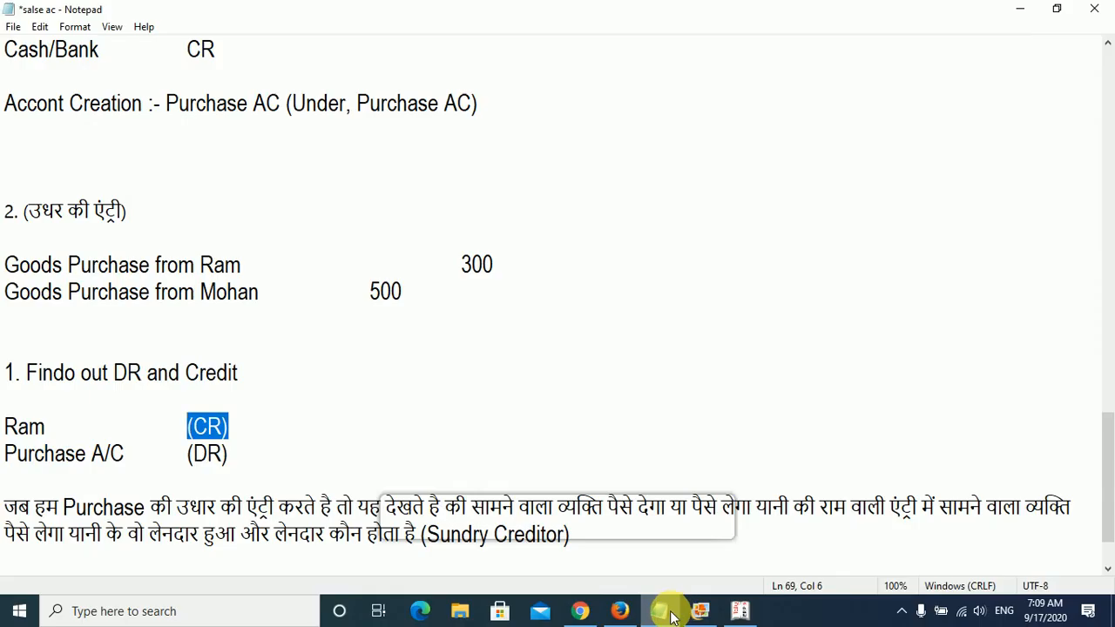
click(668, 611)
text(300)
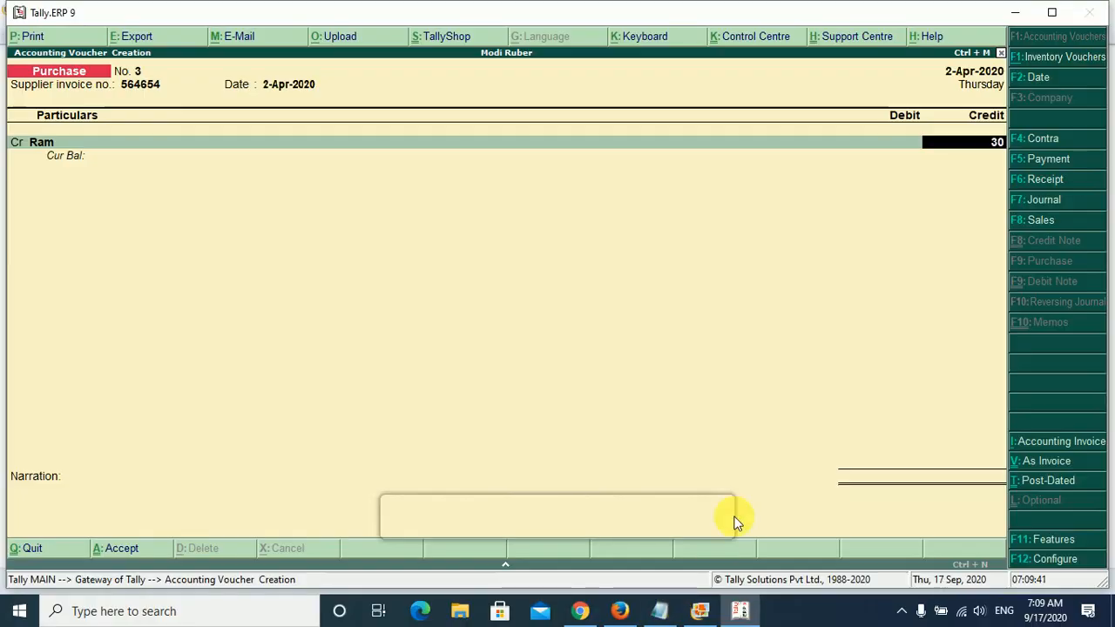
key(Return)
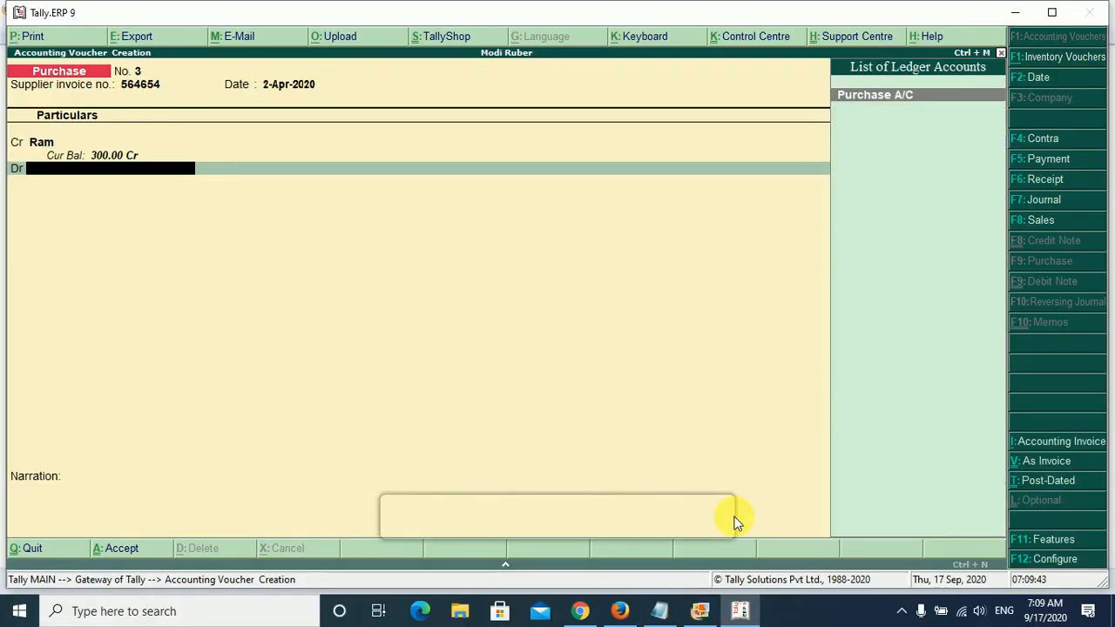
- Debit Purchase A/C with 300, leaving the inventory allocations and narration empty
key(Return)
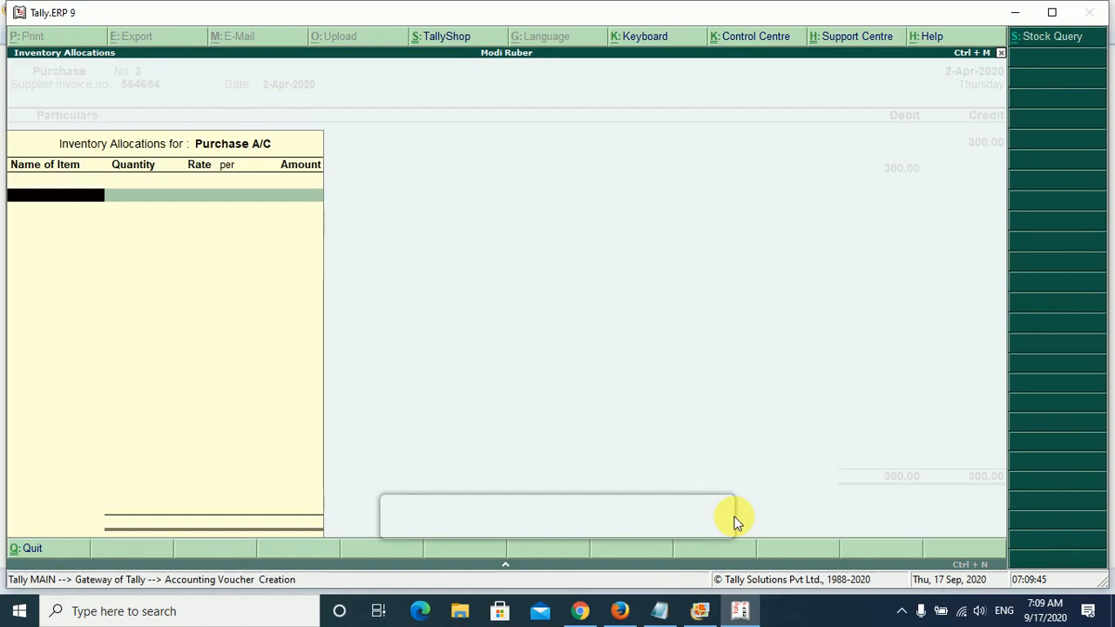
key(Return)
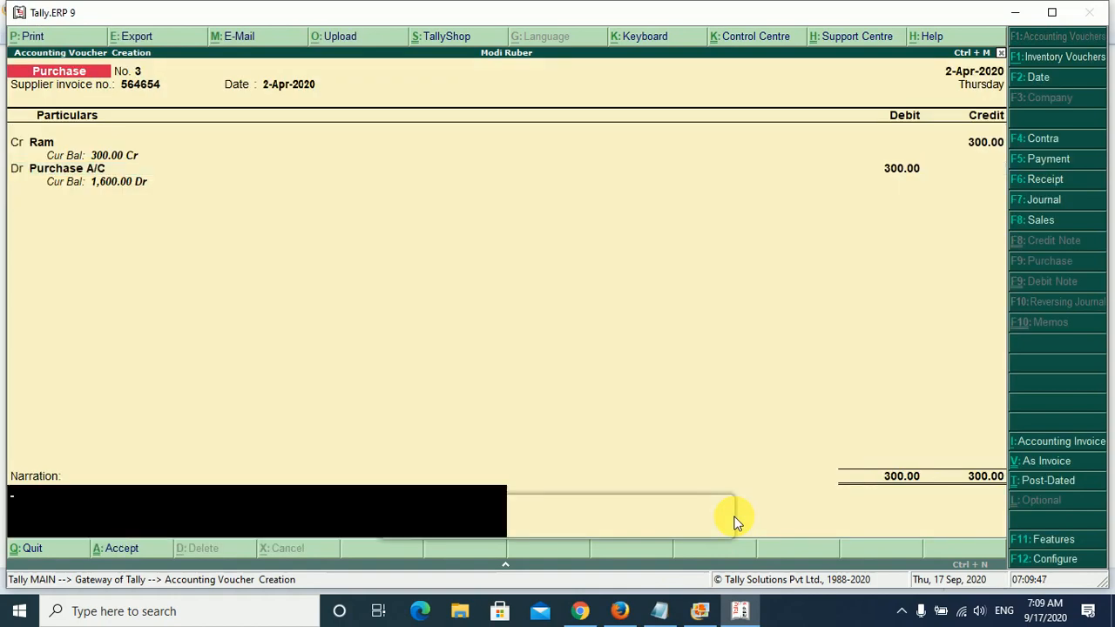
key(Return)
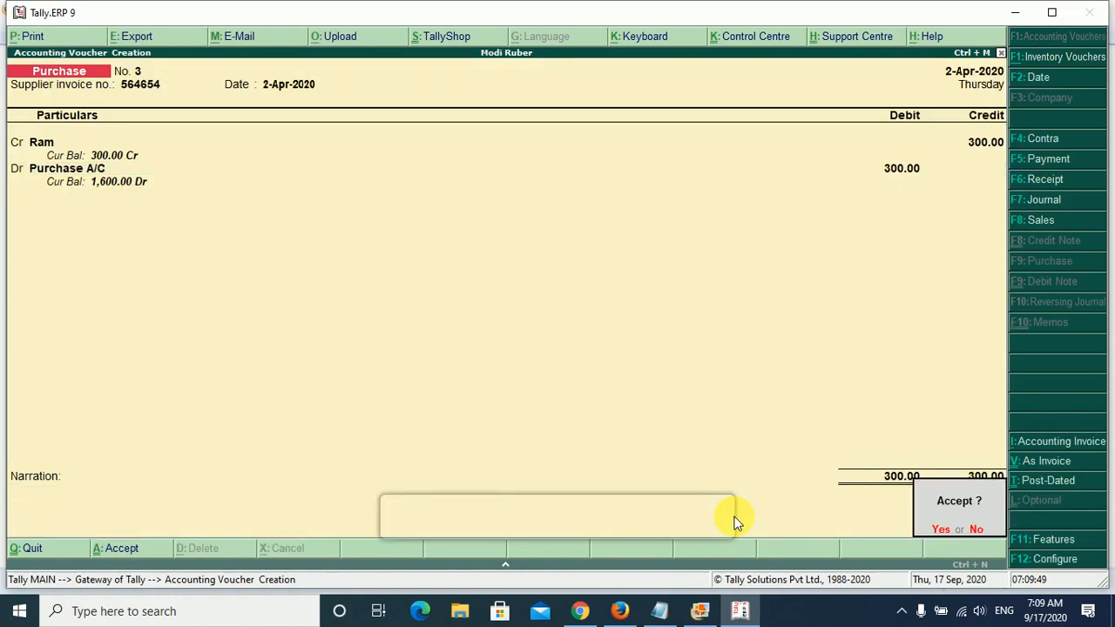